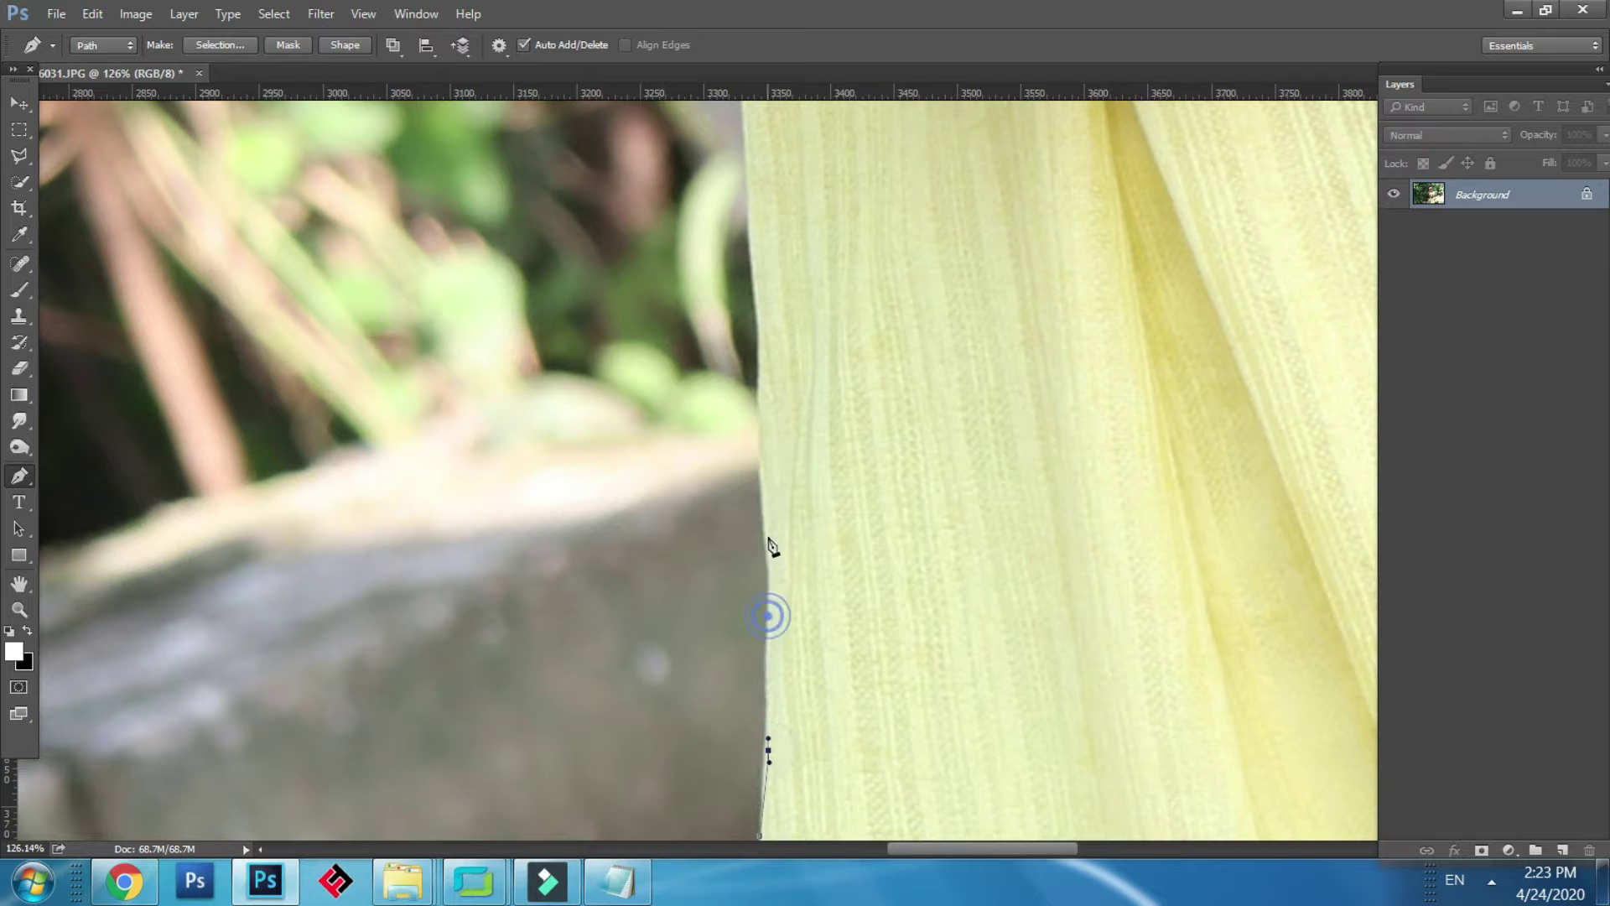
# Step: Trace the Pen path up the dress's outer edge, past the hand and along the upper arm to the shoulder
pyautogui.scroll(5, 797, 402)
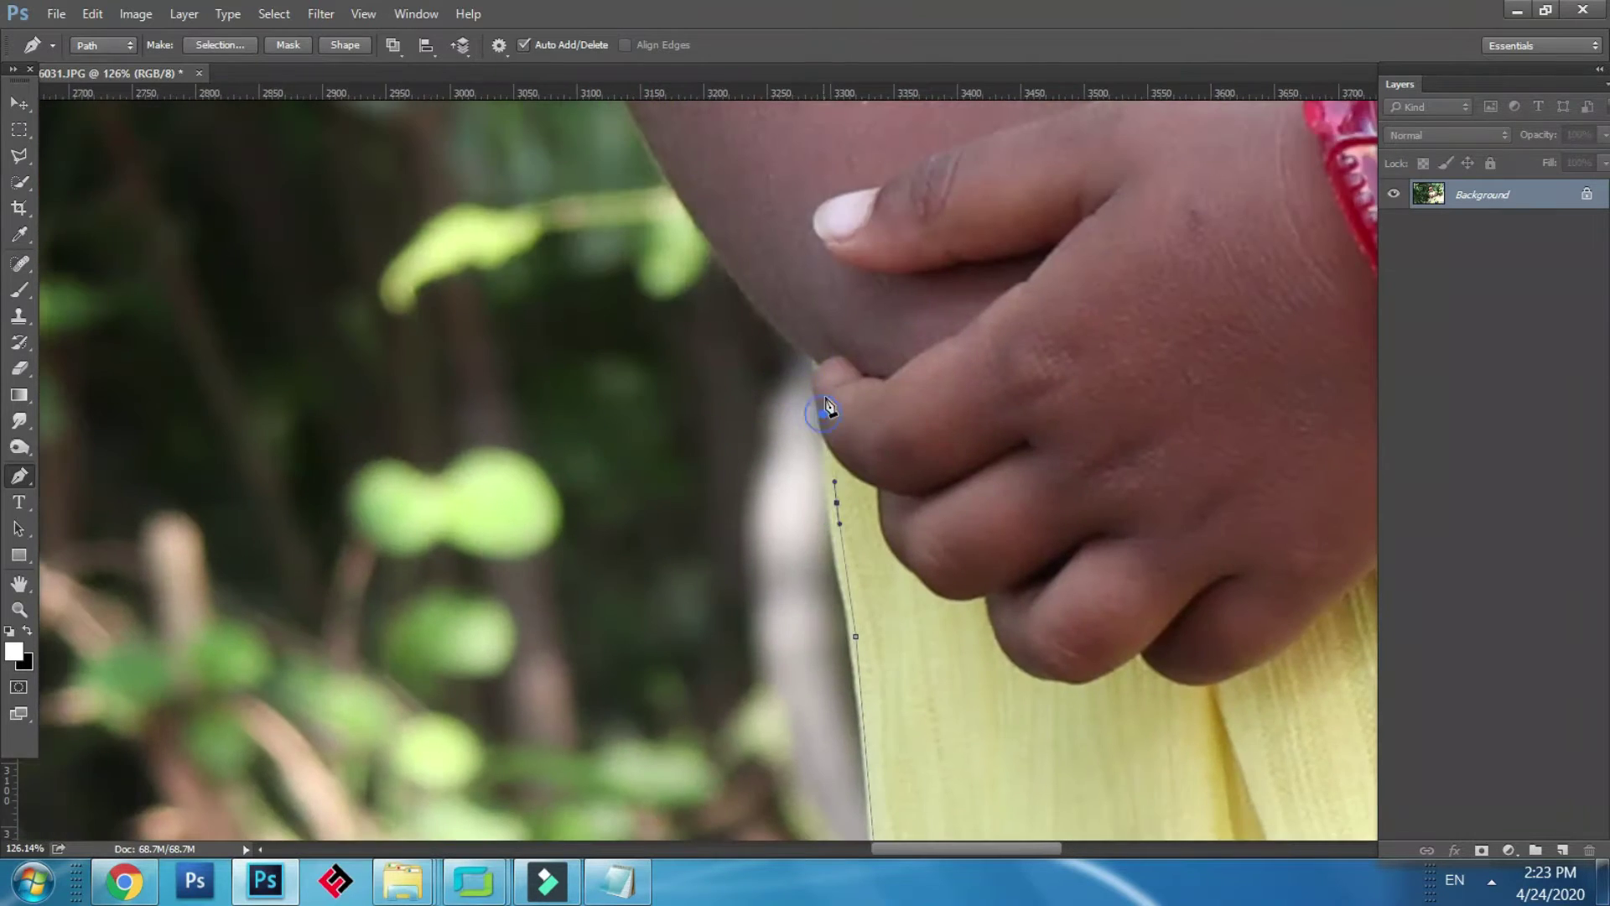
pyautogui.scroll(3, 827, 437)
pyautogui.scroll(-4, 602, 185)
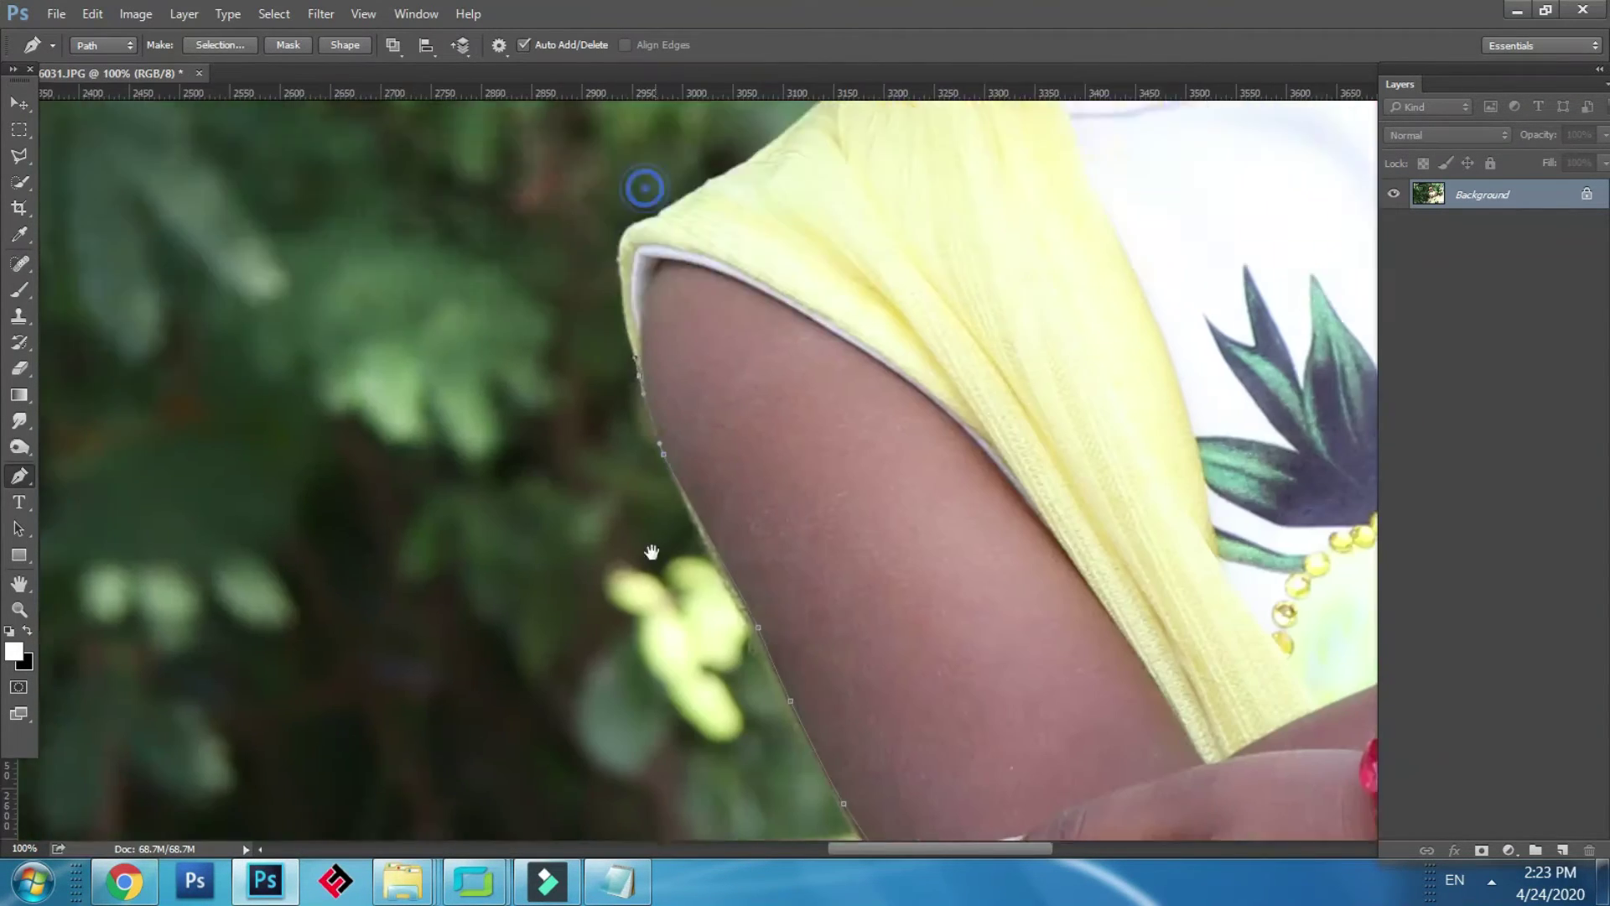
pyautogui.scroll(5, 721, 587)
pyautogui.scroll(2, 557, 582)
pyautogui.scroll(3, 528, 611)
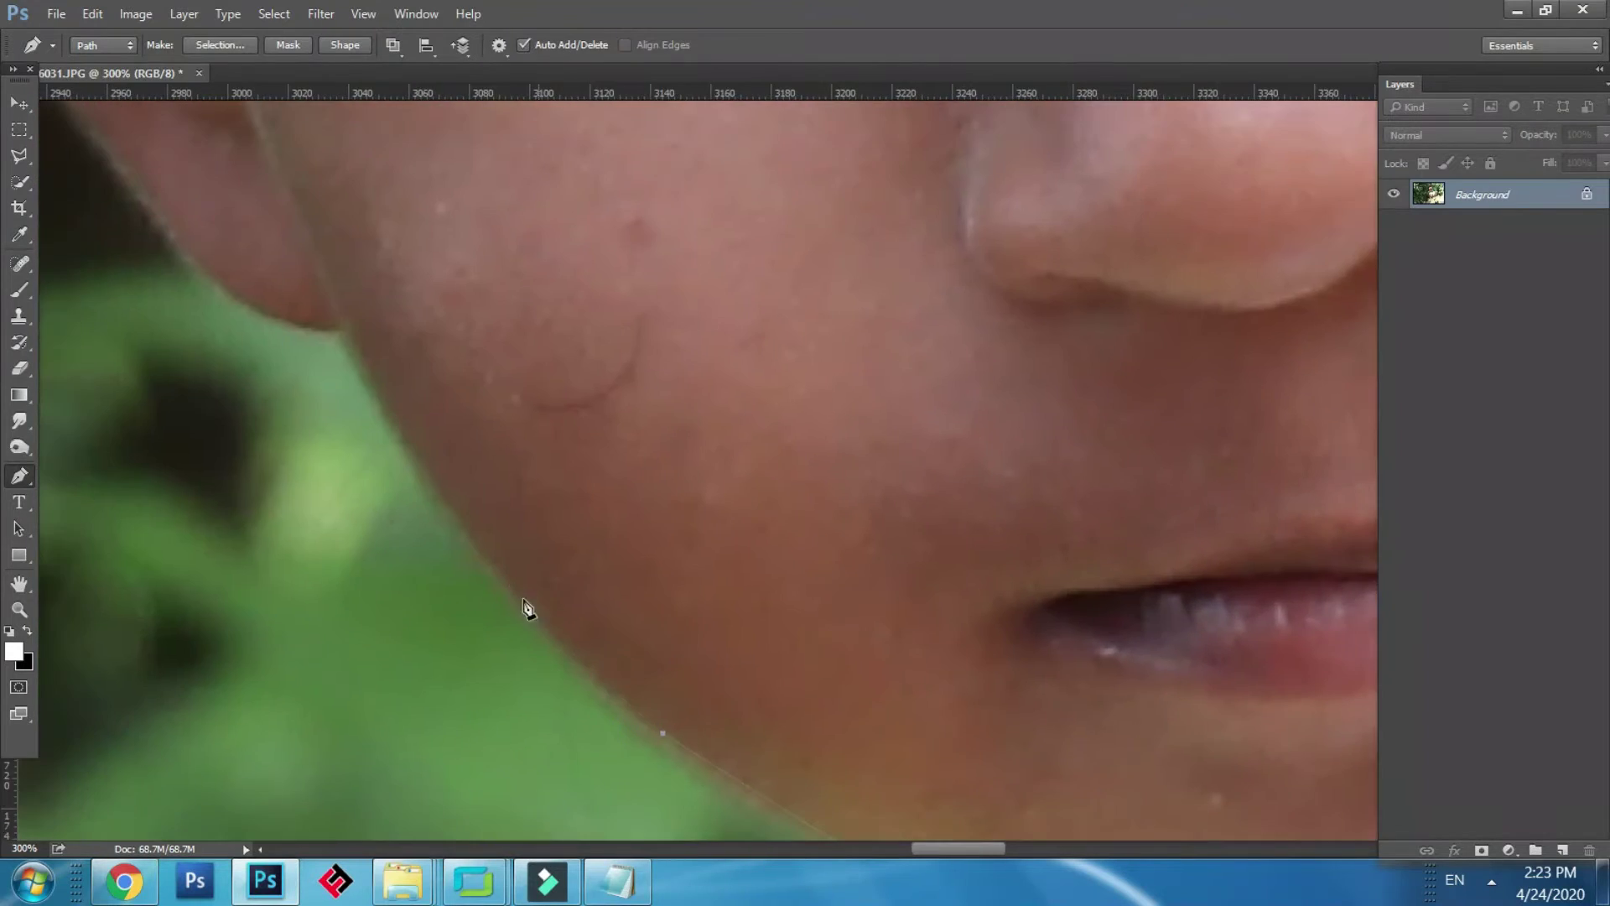
# Step: Continue the Pen path along the jaw and ear up to the red temple arm of the sunglasses
pyautogui.scroll(2, 528, 546)
pyautogui.moveTo(382, 376)
pyautogui.mouseDown()
pyautogui.moveTo(542, 673)
pyautogui.moveTo(555, 811)
pyautogui.mouseUp()
pyautogui.click(474, 522)
pyautogui.click(591, 392)
pyautogui.moveTo(536, 252); pyautogui.dragTo(671, 729)
pyautogui.click(557, 564)
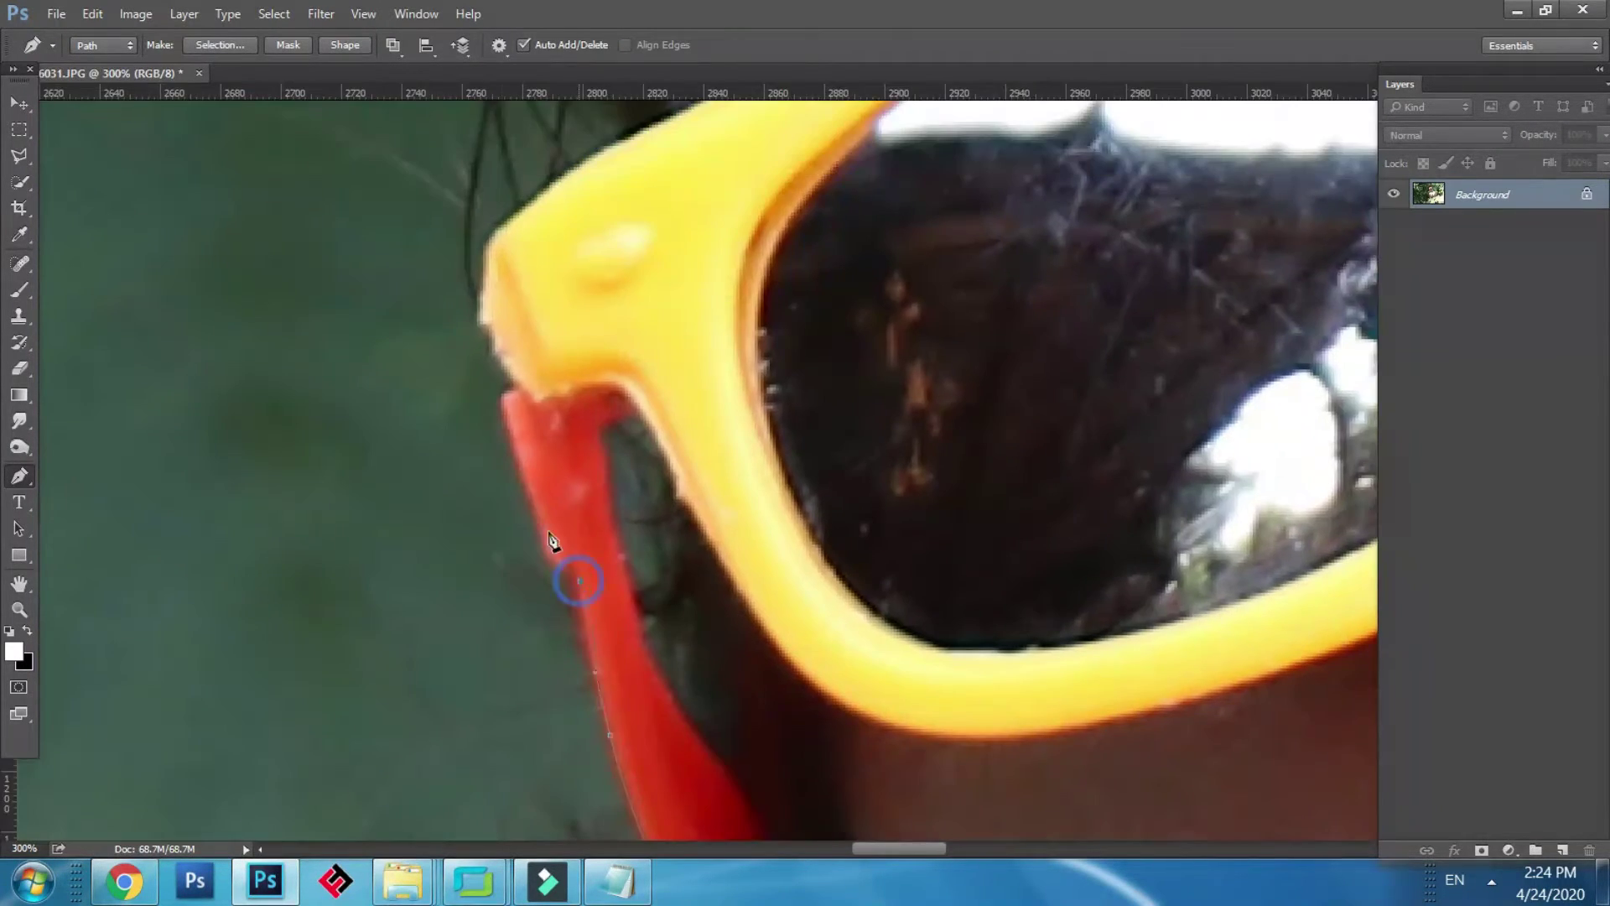
# Step: Extend the Pen path around the yellow sunglasses corner and up the adjoining side of the hair
pyautogui.moveTo(633, 235); pyautogui.dragTo(657, 816)
pyautogui.moveTo(714, 357); pyautogui.dragTo(742, 338)
pyautogui.moveTo(795, 203)
pyautogui.mouseDown()
pyautogui.moveTo(726, 483)
pyautogui.moveTo(768, 440)
pyautogui.mouseUp()
pyautogui.moveTo(829, 327); pyautogui.dragTo(504, 587)
pyautogui.moveTo(521, 561); pyautogui.dragTo(576, 525)
pyautogui.hotkey('ctrl', 'z')
pyautogui.moveTo(467, 470); pyautogui.dragTo(438, 428)
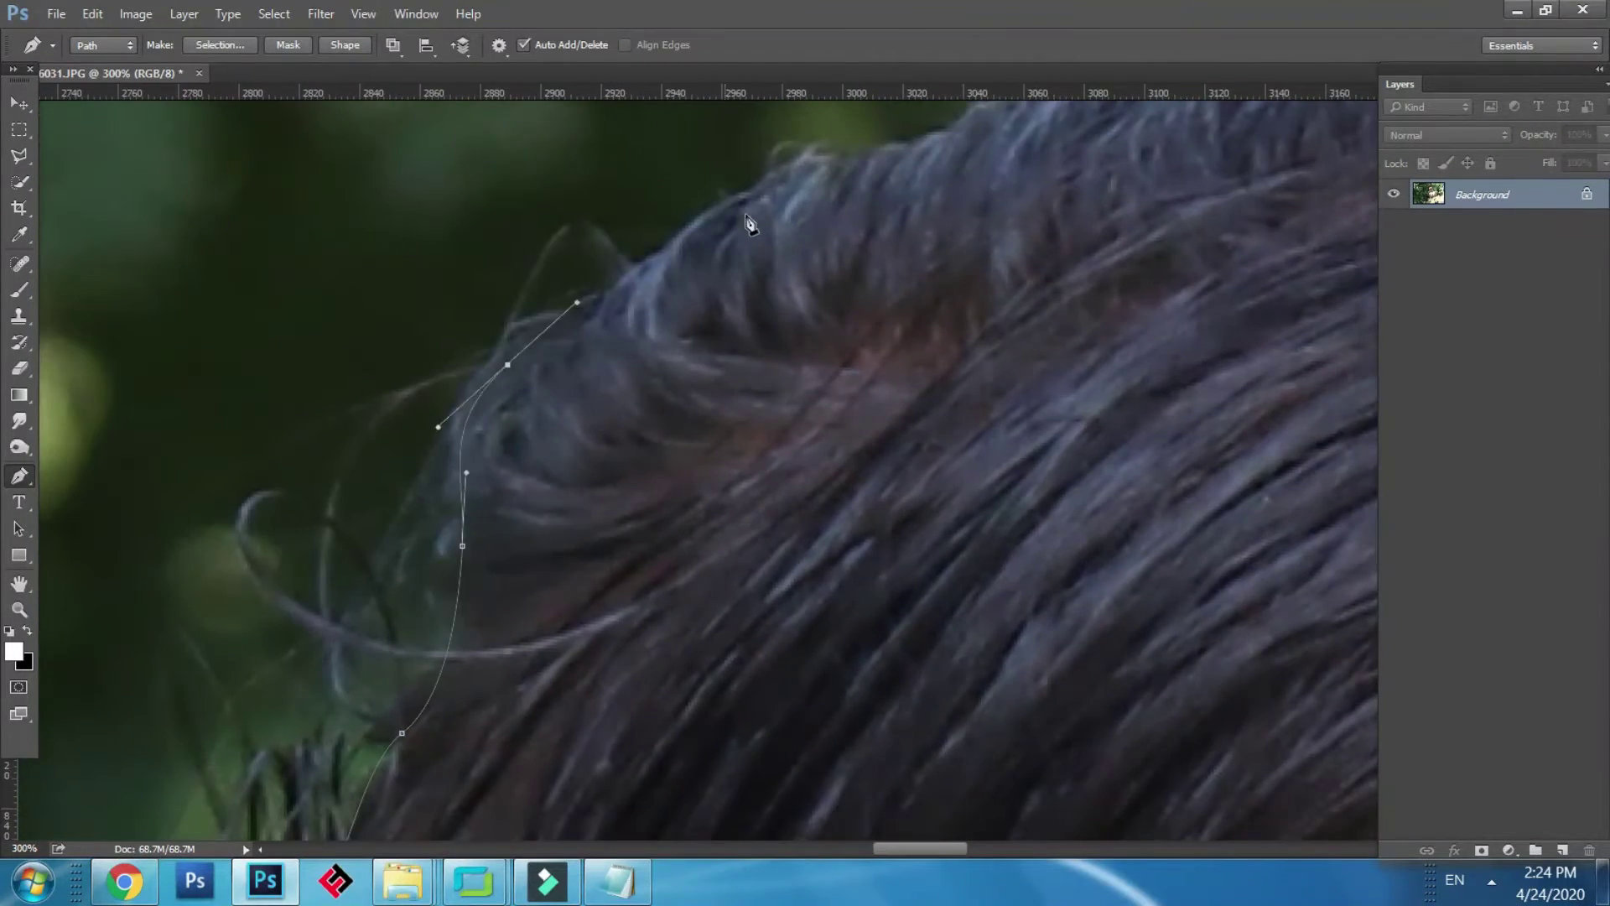
# Step: Trace the Pen path over the top of the hair and the red hair ornament toward the other ear
pyautogui.moveTo(780, 235); pyautogui.dragTo(449, 629)
pyautogui.moveTo(1096, 330); pyautogui.dragTo(396, 658)
pyautogui.click(526, 593)
pyautogui.scroll(-5, 541, 556)
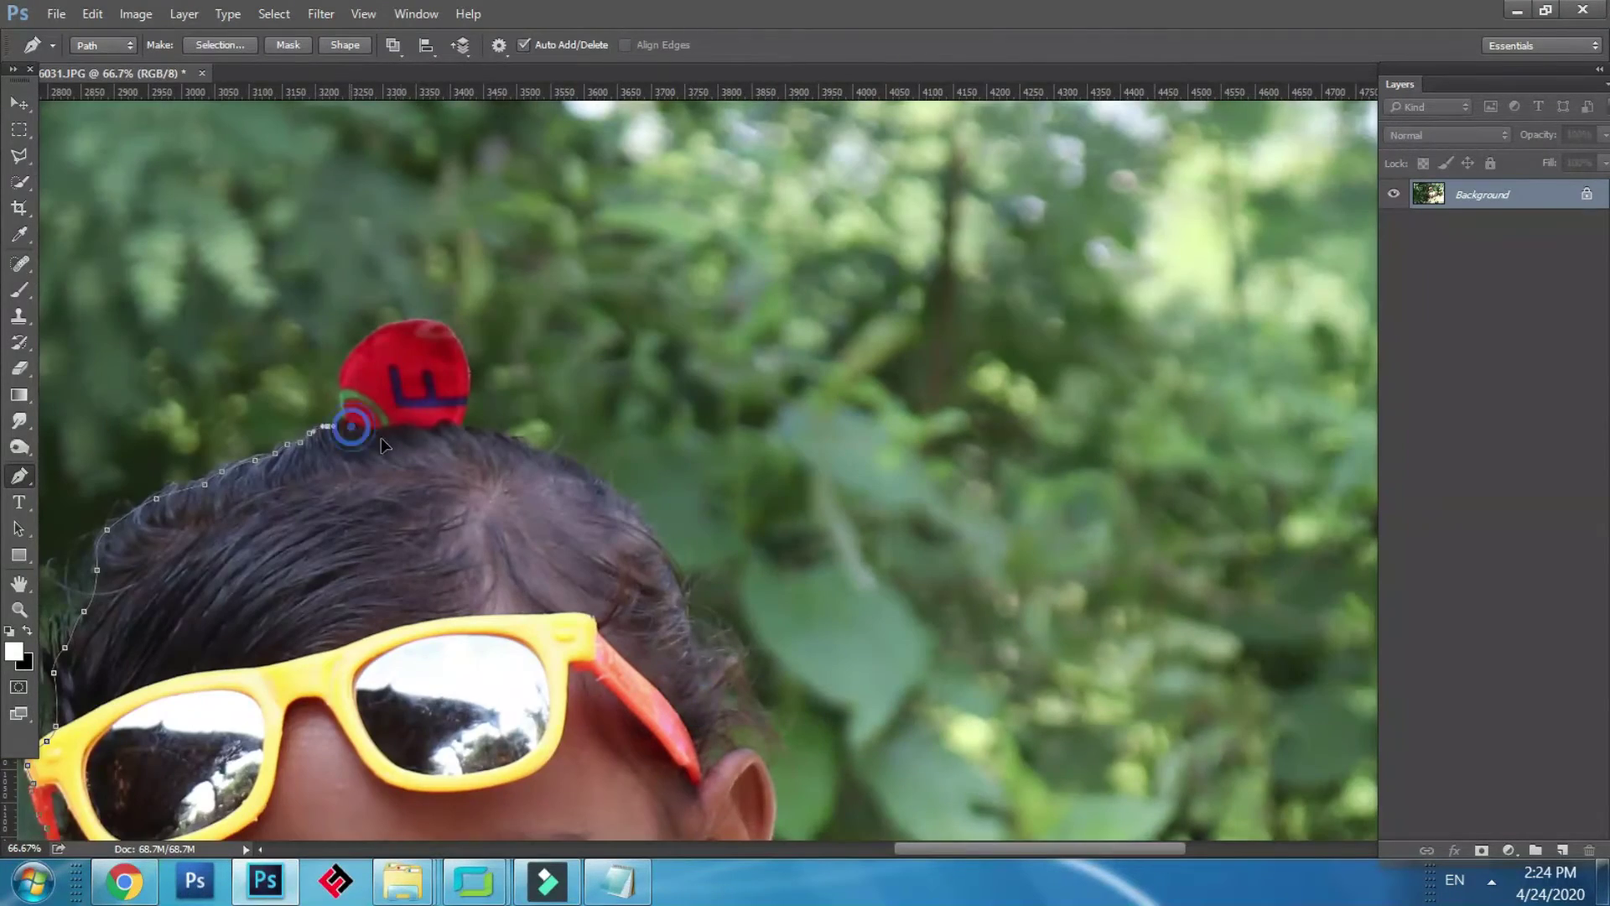
pyautogui.scroll(3, 473, 504)
pyautogui.click(518, 480)
pyautogui.click(545, 638)
pyautogui.hotkey('ctrl', '+')
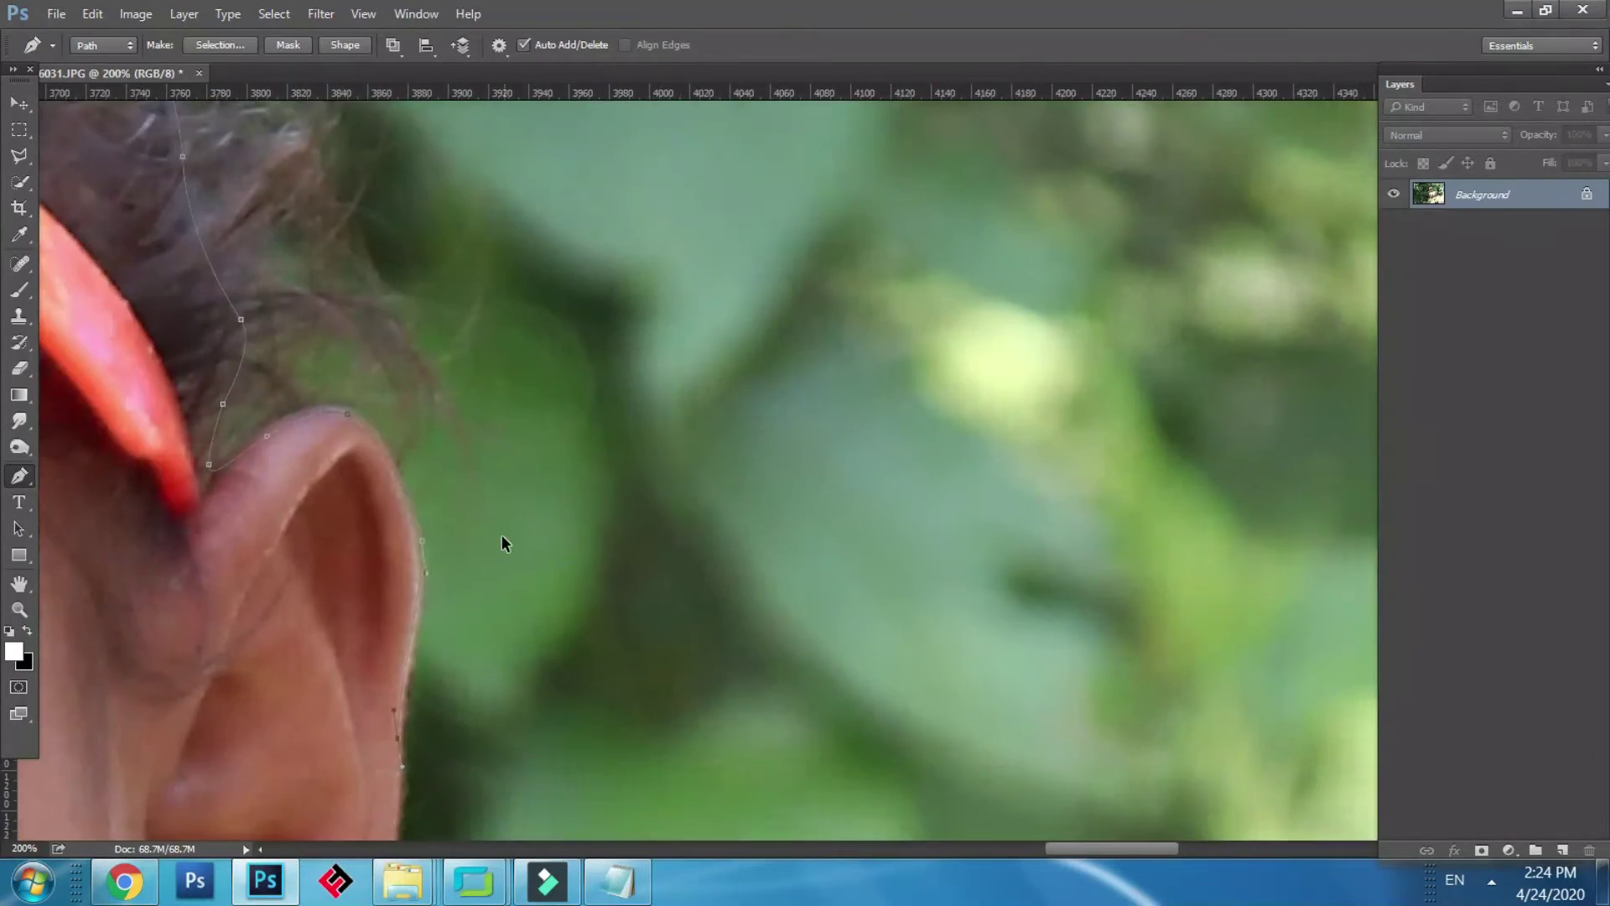
# Step: Trace the Pen path around the second ear and its lobe, and down the cheek to the dress collar
pyautogui.moveTo(502, 537); pyautogui.dragTo(625, 209)
pyautogui.moveTo(536, 499); pyautogui.dragTo(621, 265)
pyautogui.click(564, 507)
pyautogui.click(539, 582)
pyautogui.click(490, 612)
pyautogui.click(350, 607)
pyautogui.moveTo(428, 581); pyautogui.dragTo(601, 312)
pyautogui.moveTo(510, 495); pyautogui.dragTo(507, 521)
pyautogui.moveTo(470, 629); pyautogui.dragTo(508, 695)
# Step: Follow the yellow collar and shoulder edge with the Pen path and continue onto the bare upper arm
pyautogui.moveTo(581, 726); pyautogui.dragTo(602, 736)
pyautogui.moveTo(640, 759); pyautogui.dragTo(662, 762)
pyautogui.moveTo(704, 762); pyautogui.dragTo(723, 768)
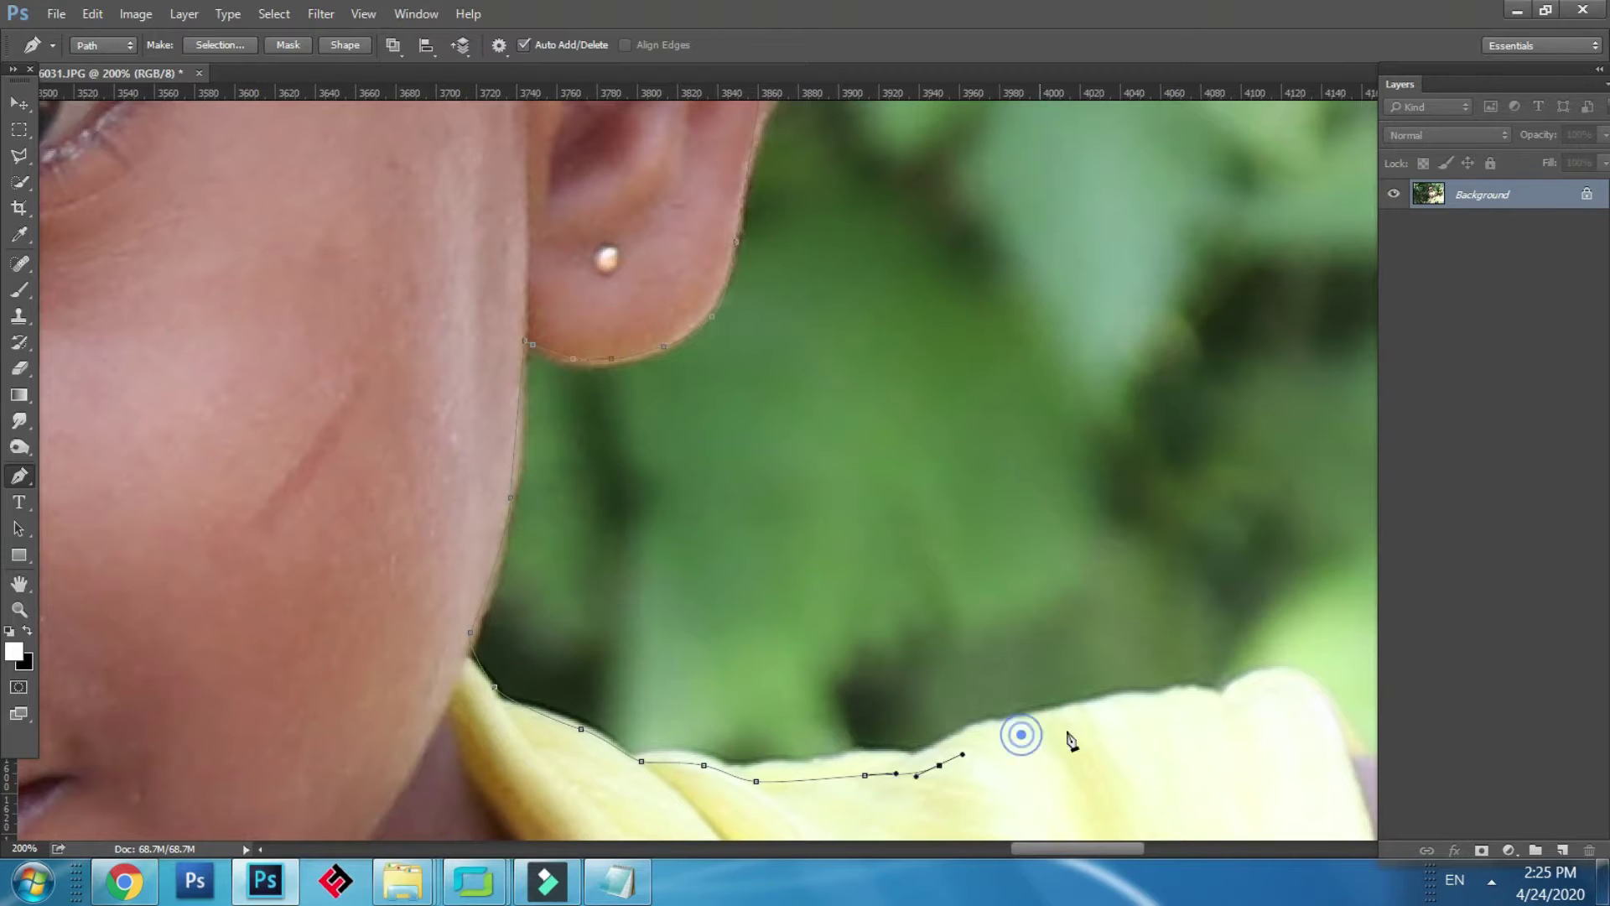
pyautogui.moveTo(1167, 647); pyautogui.dragTo(1184, 663)
pyautogui.moveTo(1200, 704); pyautogui.dragTo(695, 323)
pyautogui.moveTo(963, 788); pyautogui.dragTo(505, 218)
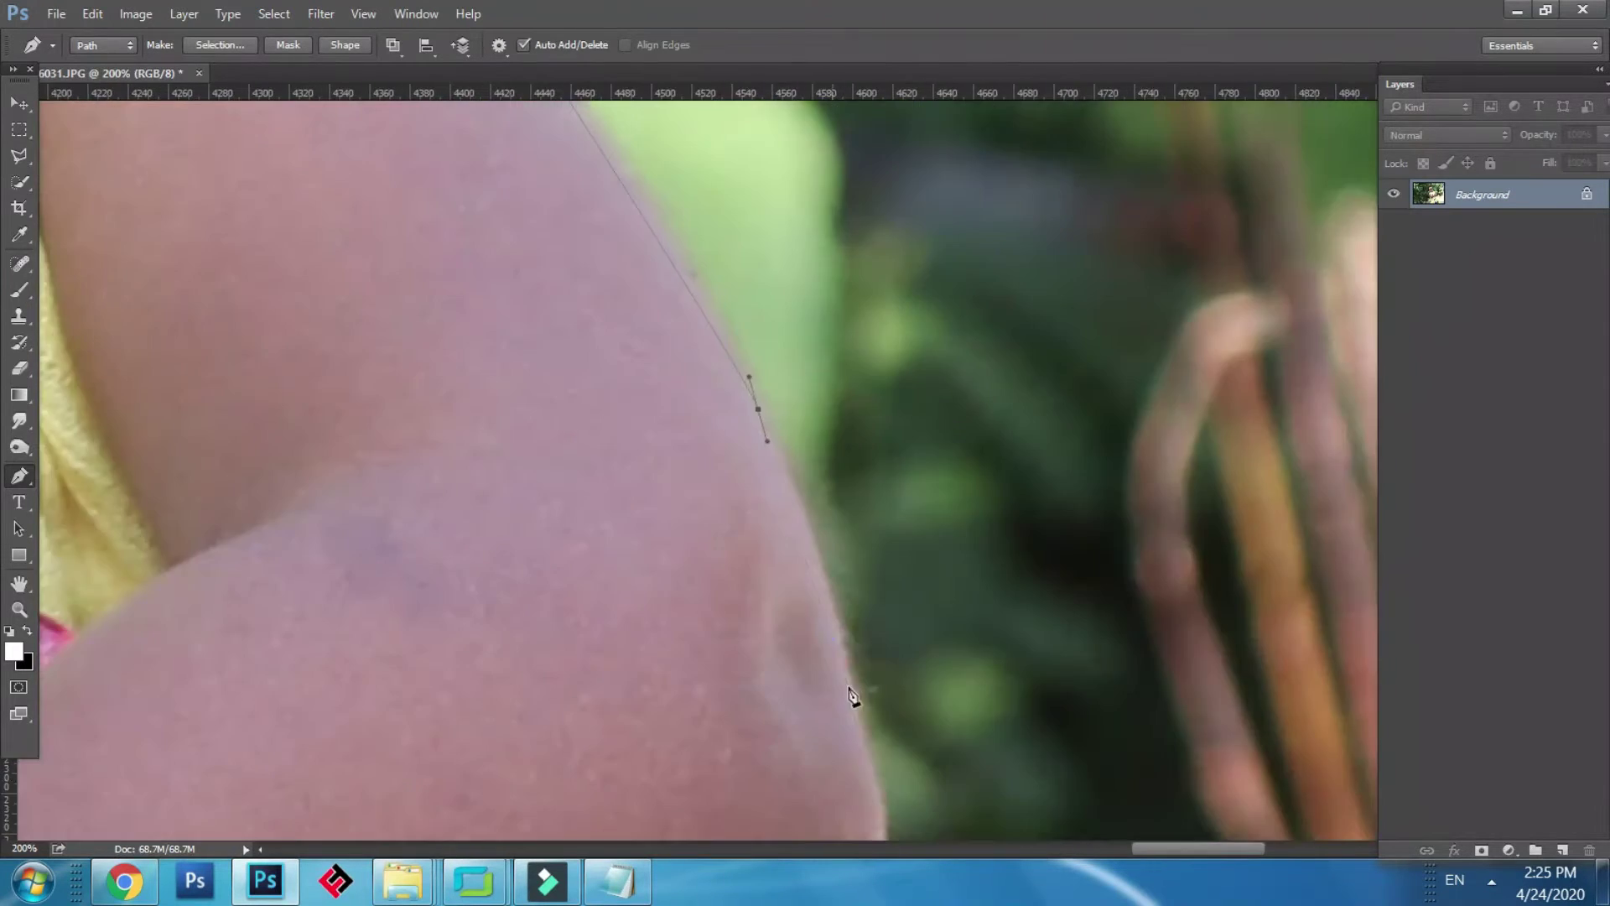
# Step: Trace the Pen path around the elbow and fingers to where the fingertips meet the yellow dress
pyautogui.moveTo(852, 713); pyautogui.dragTo(759, 151)
pyautogui.click(733, 324)
pyautogui.moveTo(772, 387); pyautogui.dragTo(780, 409)
pyautogui.moveTo(789, 469); pyautogui.dragTo(789, 488)
pyautogui.moveTo(789, 520); pyautogui.dragTo(788, 534)
pyautogui.moveTo(785, 669); pyautogui.dragTo(778, 692)
pyautogui.moveTo(776, 705); pyautogui.dragTo(837, 560)
pyautogui.click(816, 639)
pyautogui.click(932, 743)
# Step: Follow the flared outer edge of the yellow dress with the Pen path down to the photo's lower edge
pyautogui.moveTo(934, 744); pyautogui.dragTo(557, 446)
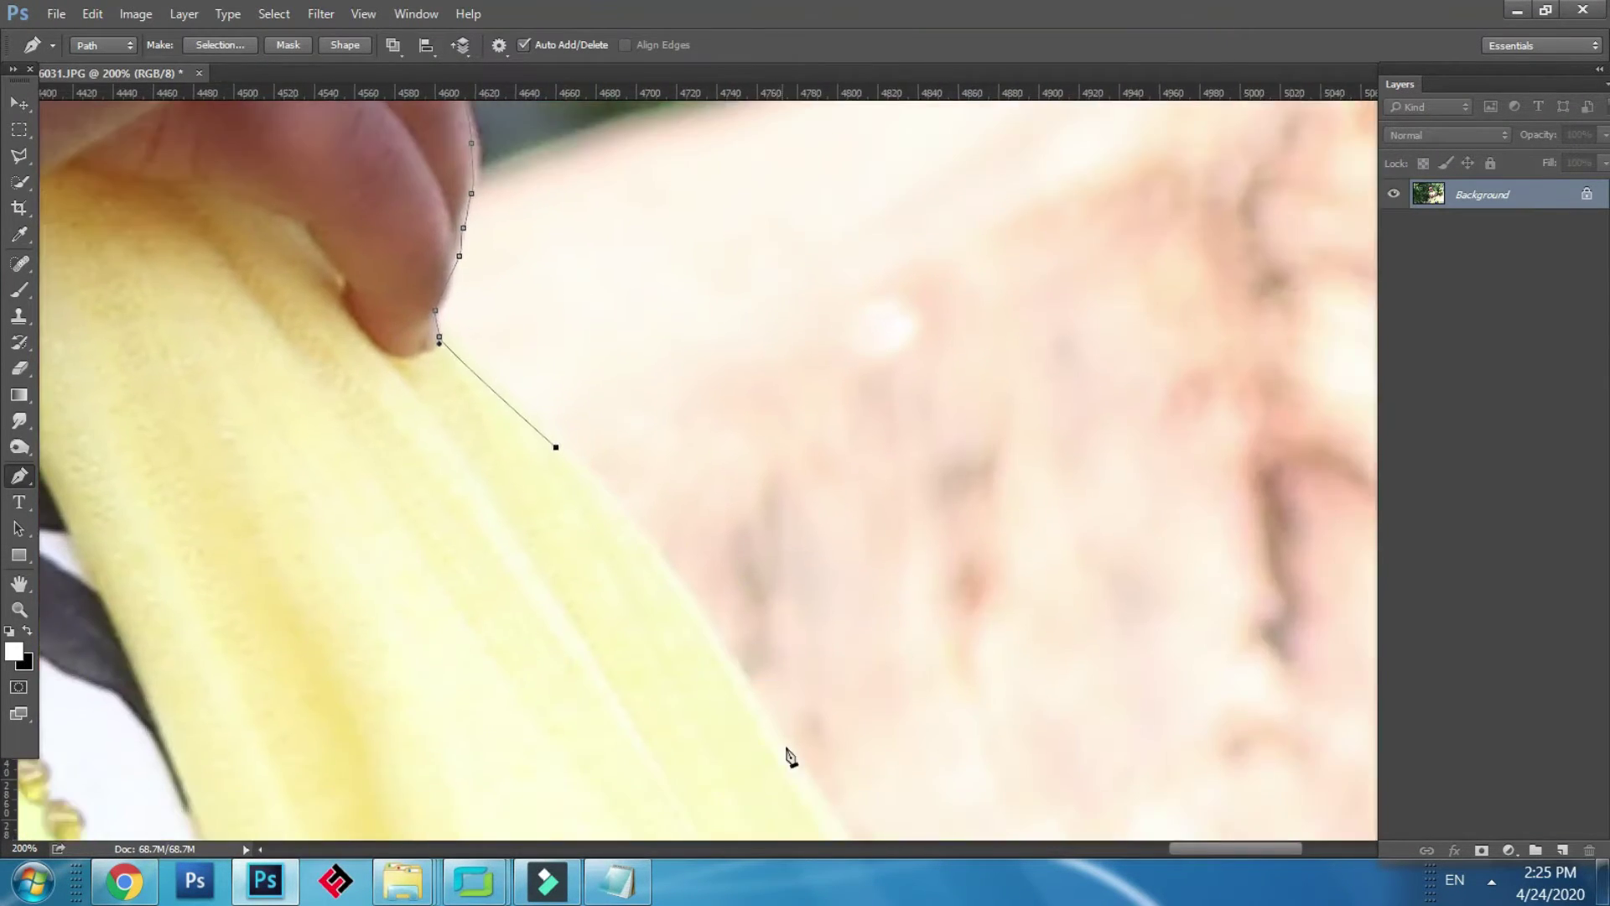
pyautogui.click(788, 751)
pyautogui.moveTo(868, 738); pyautogui.dragTo(658, 352)
pyautogui.click(868, 758)
pyautogui.click(906, 736)
pyautogui.moveTo(904, 767); pyautogui.dragTo(896, 786)
pyautogui.moveTo(897, 788); pyautogui.dragTo(880, 495)
pyautogui.moveTo(771, 725); pyautogui.dragTo(759, 744)
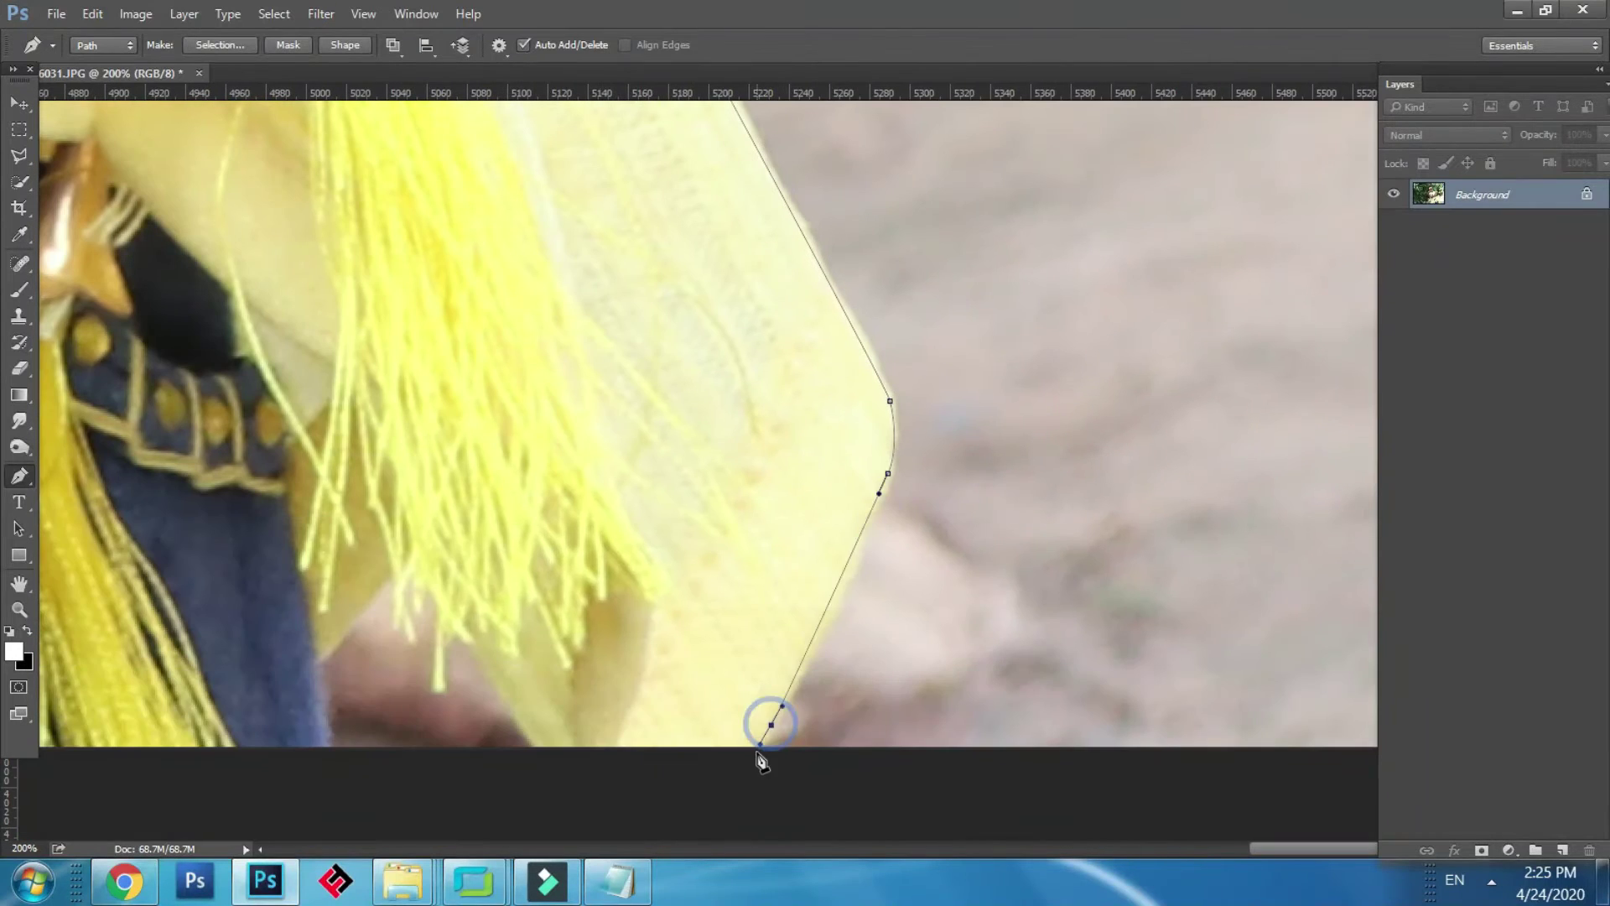
# Step: Close the Pen path around the girl below the photo's lower edge and convert it into a selection
pyautogui.hotkey('ctrl', '-')
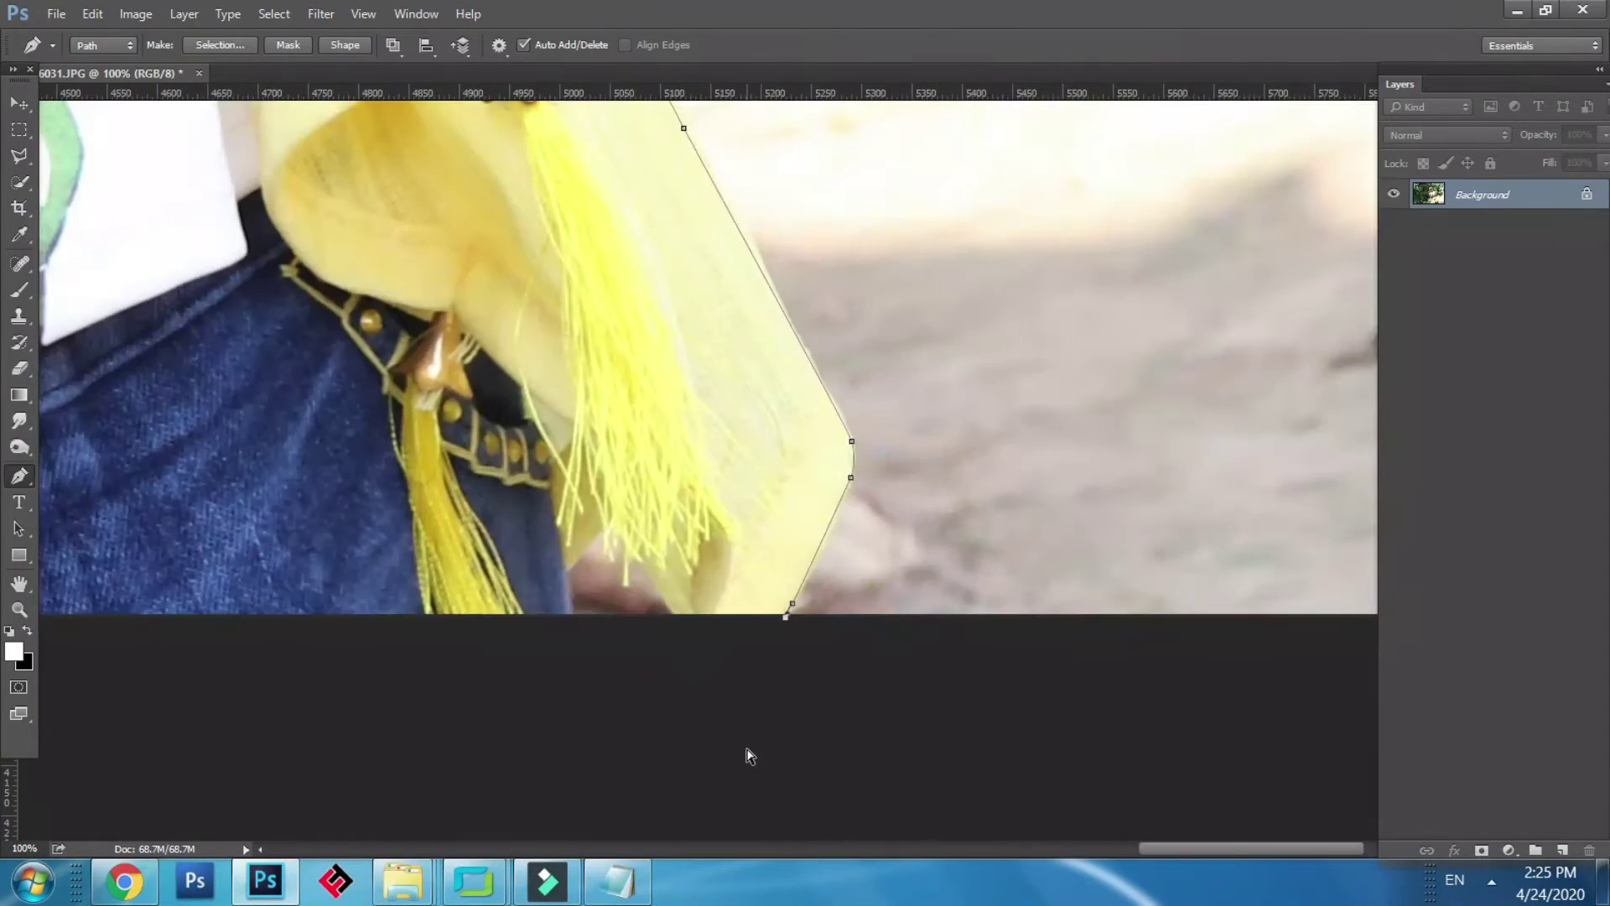
pyautogui.hotkey('ctrl', '-')
pyautogui.hotkey('ctrl', '-')
pyautogui.hotkey('ctrl', '-')
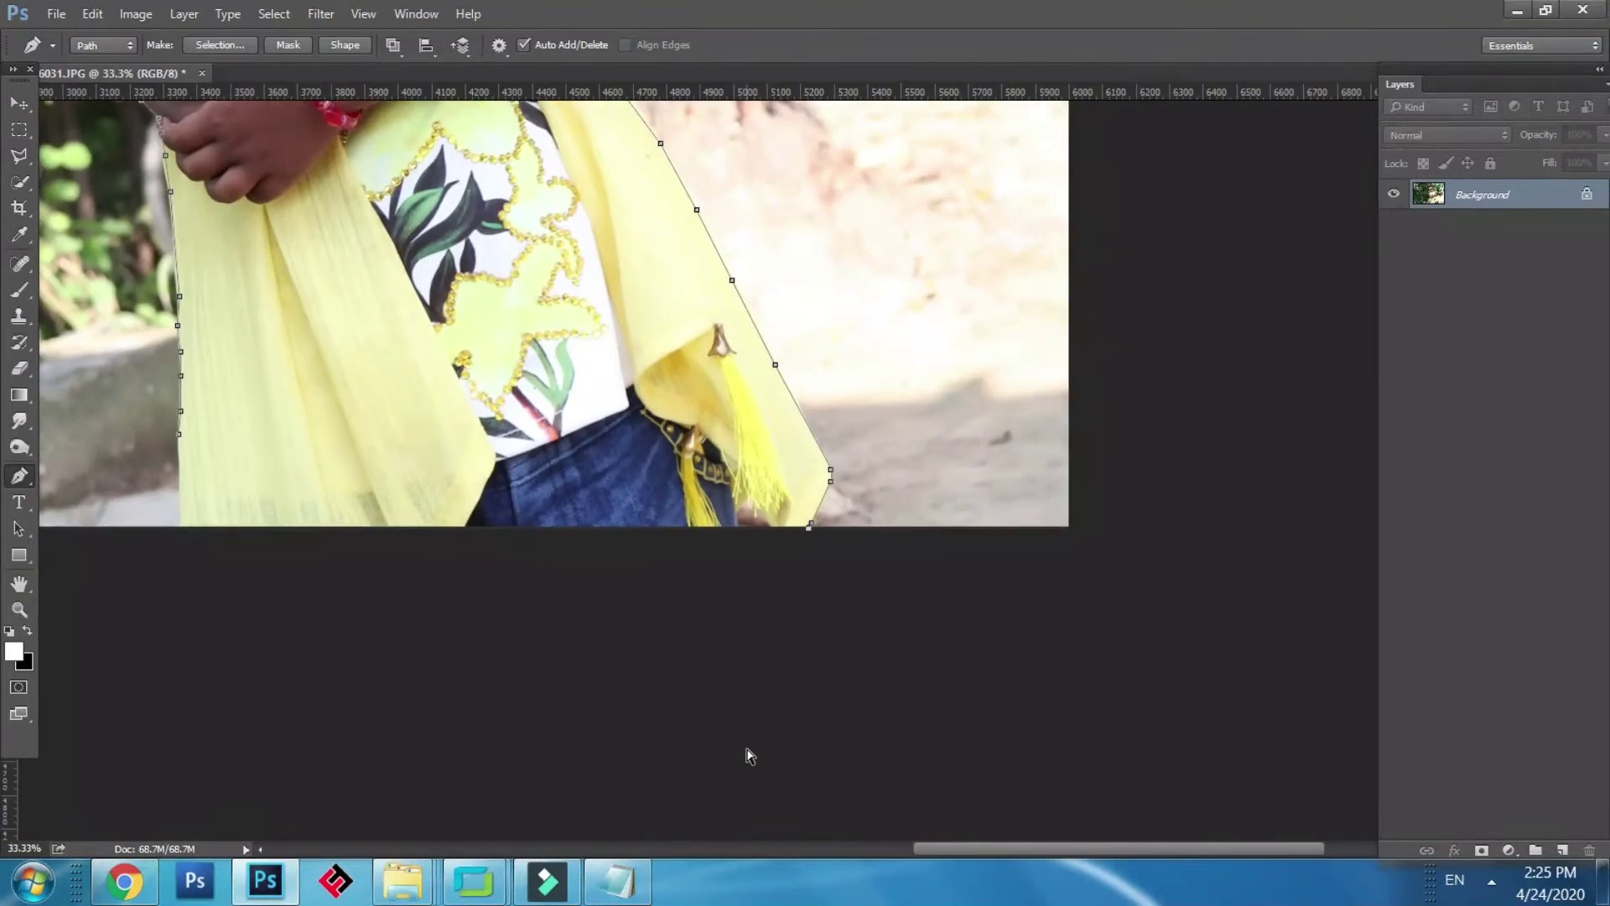
pyautogui.click(207, 612)
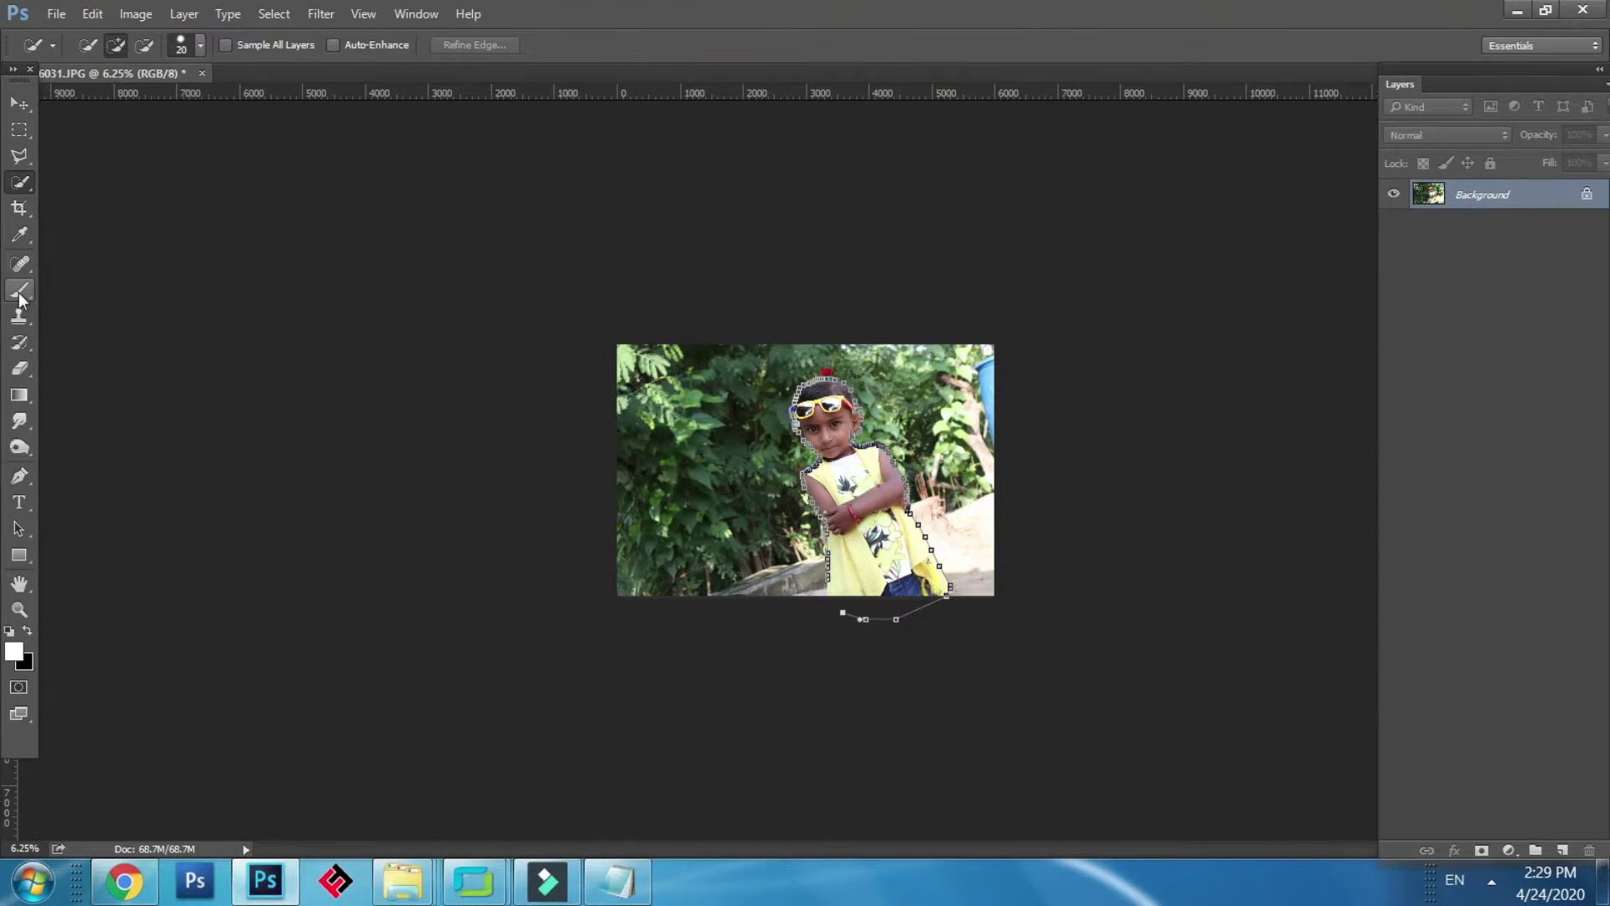
pyautogui.click(20, 475)
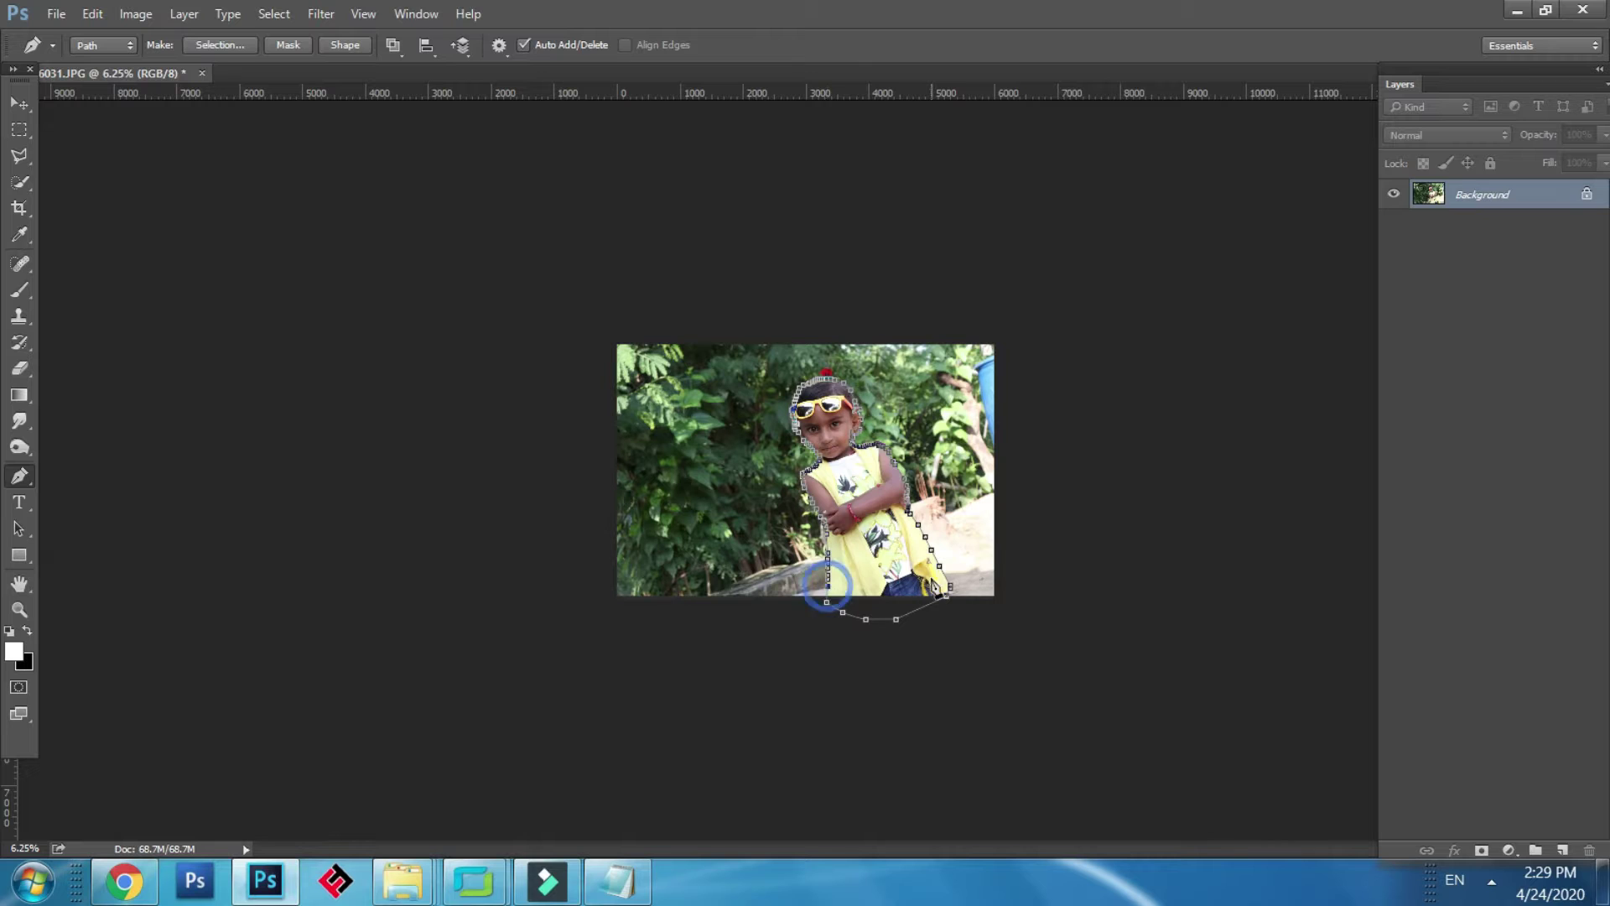
pyautogui.hotkey('ctrl', 'Return')
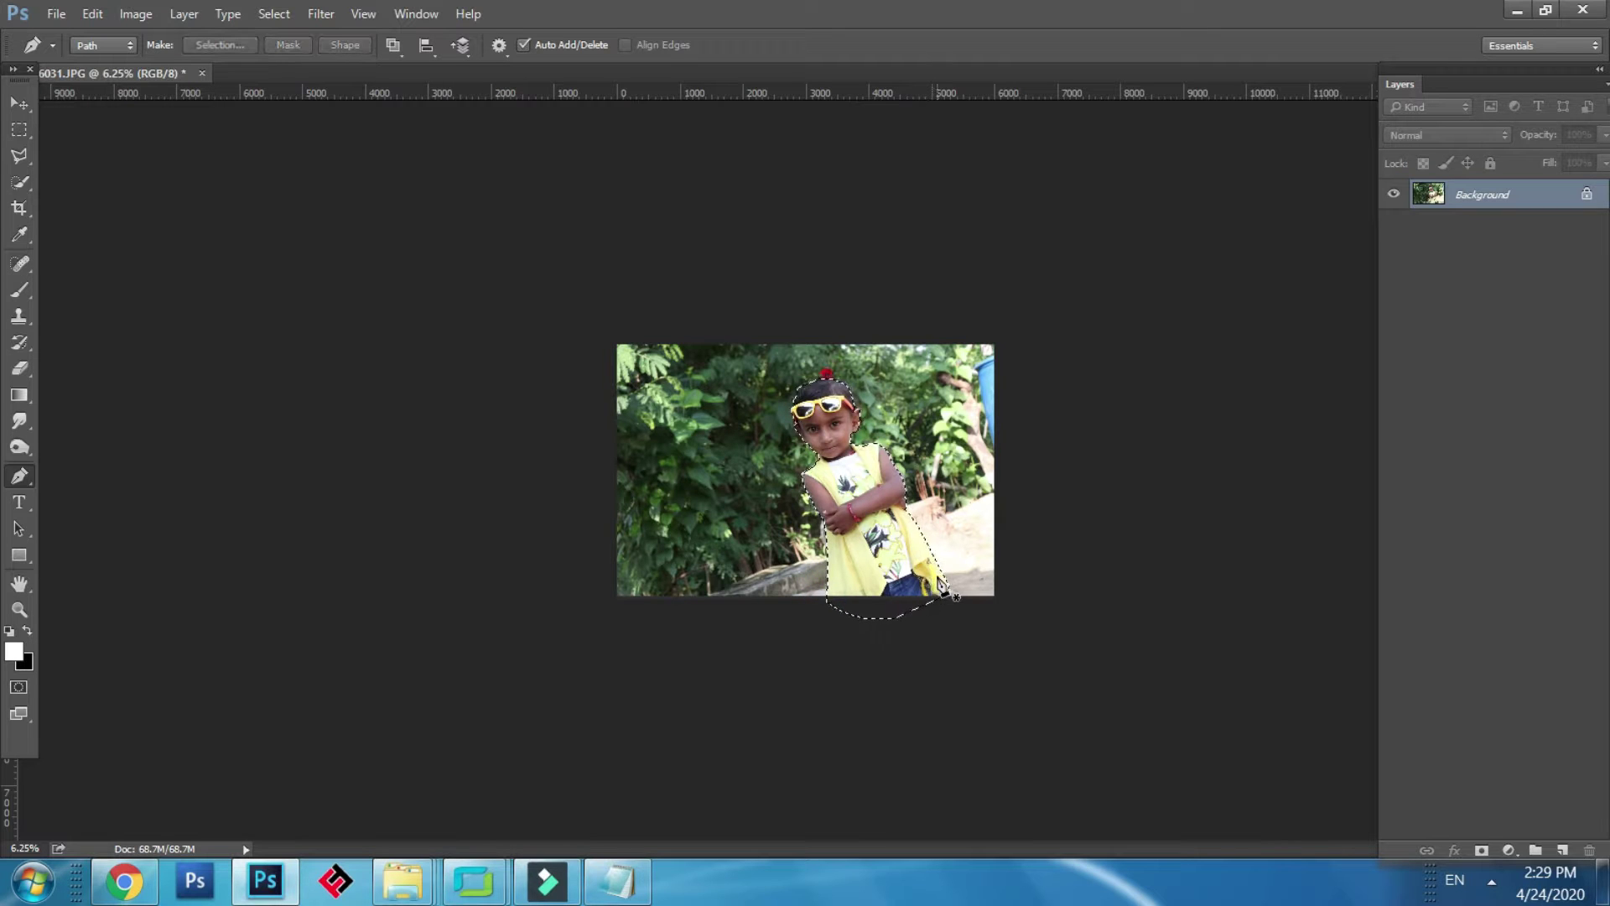
# Step: Feather the selection around the girl with a radius of 1 pixel
pyautogui.rightClick(853, 541)
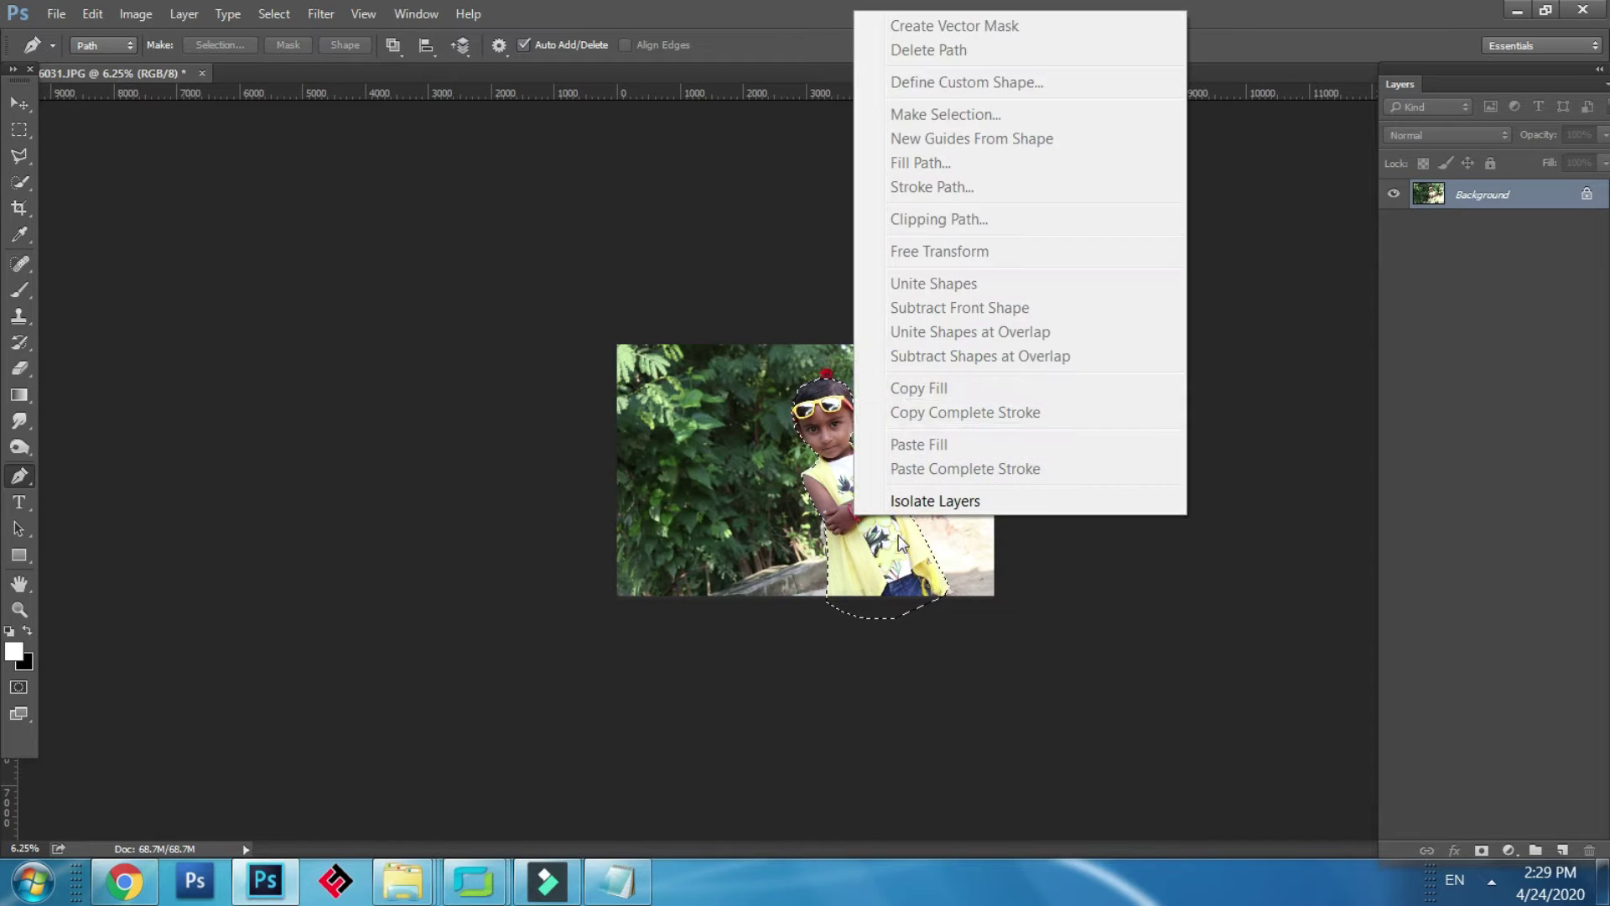
pyautogui.click(19, 103)
pyautogui.click(20, 103)
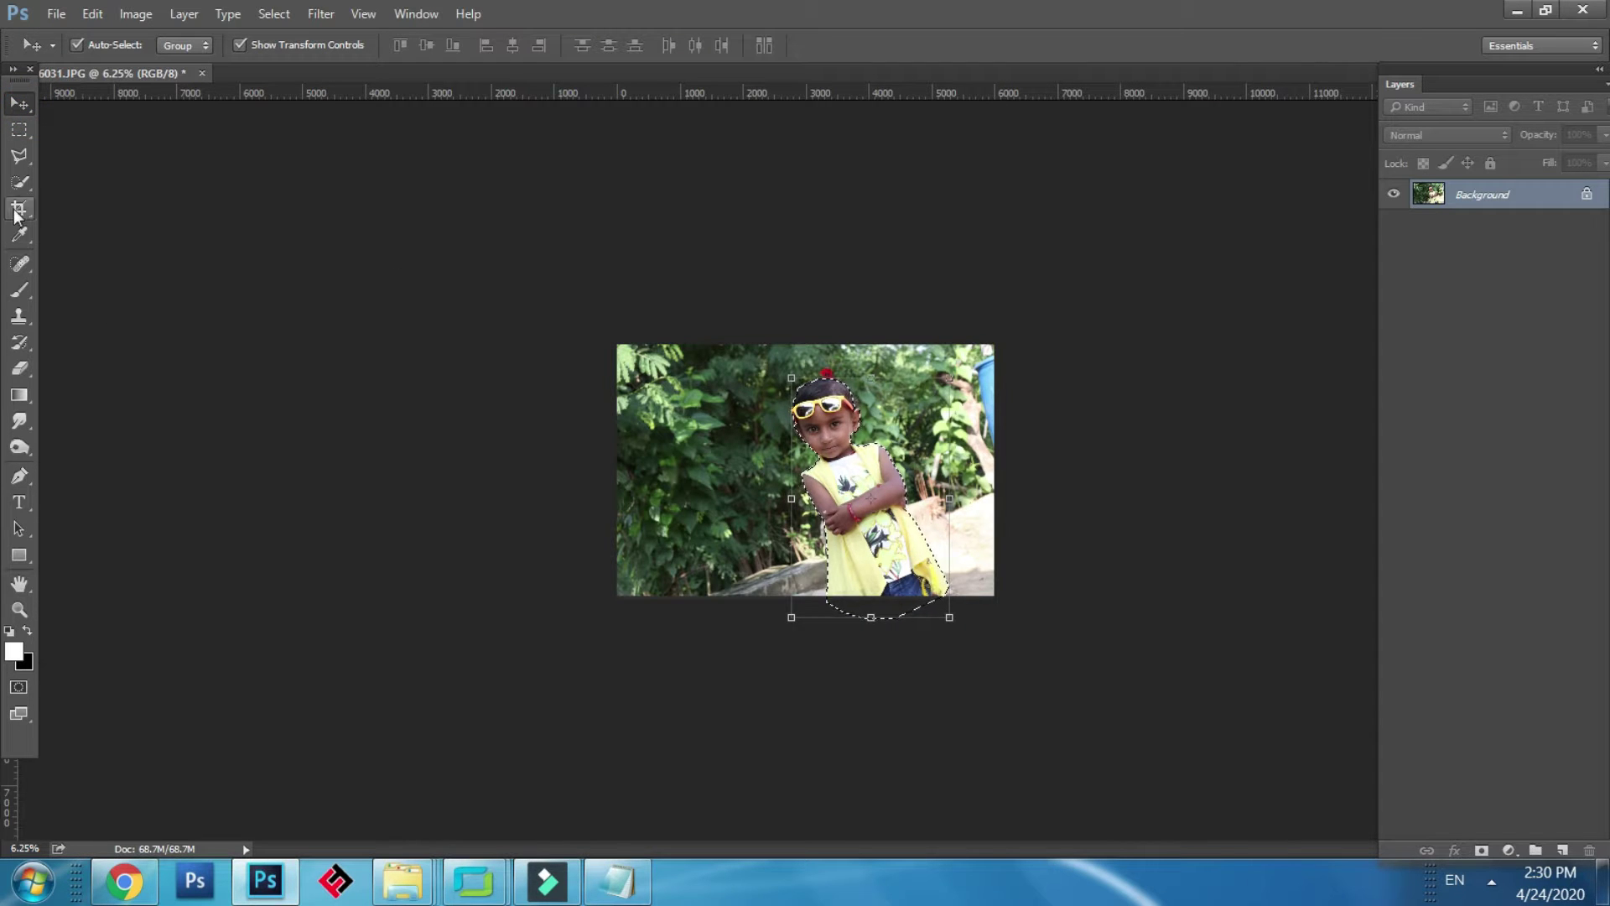
pyautogui.click(22, 182)
pyautogui.rightClick(829, 489)
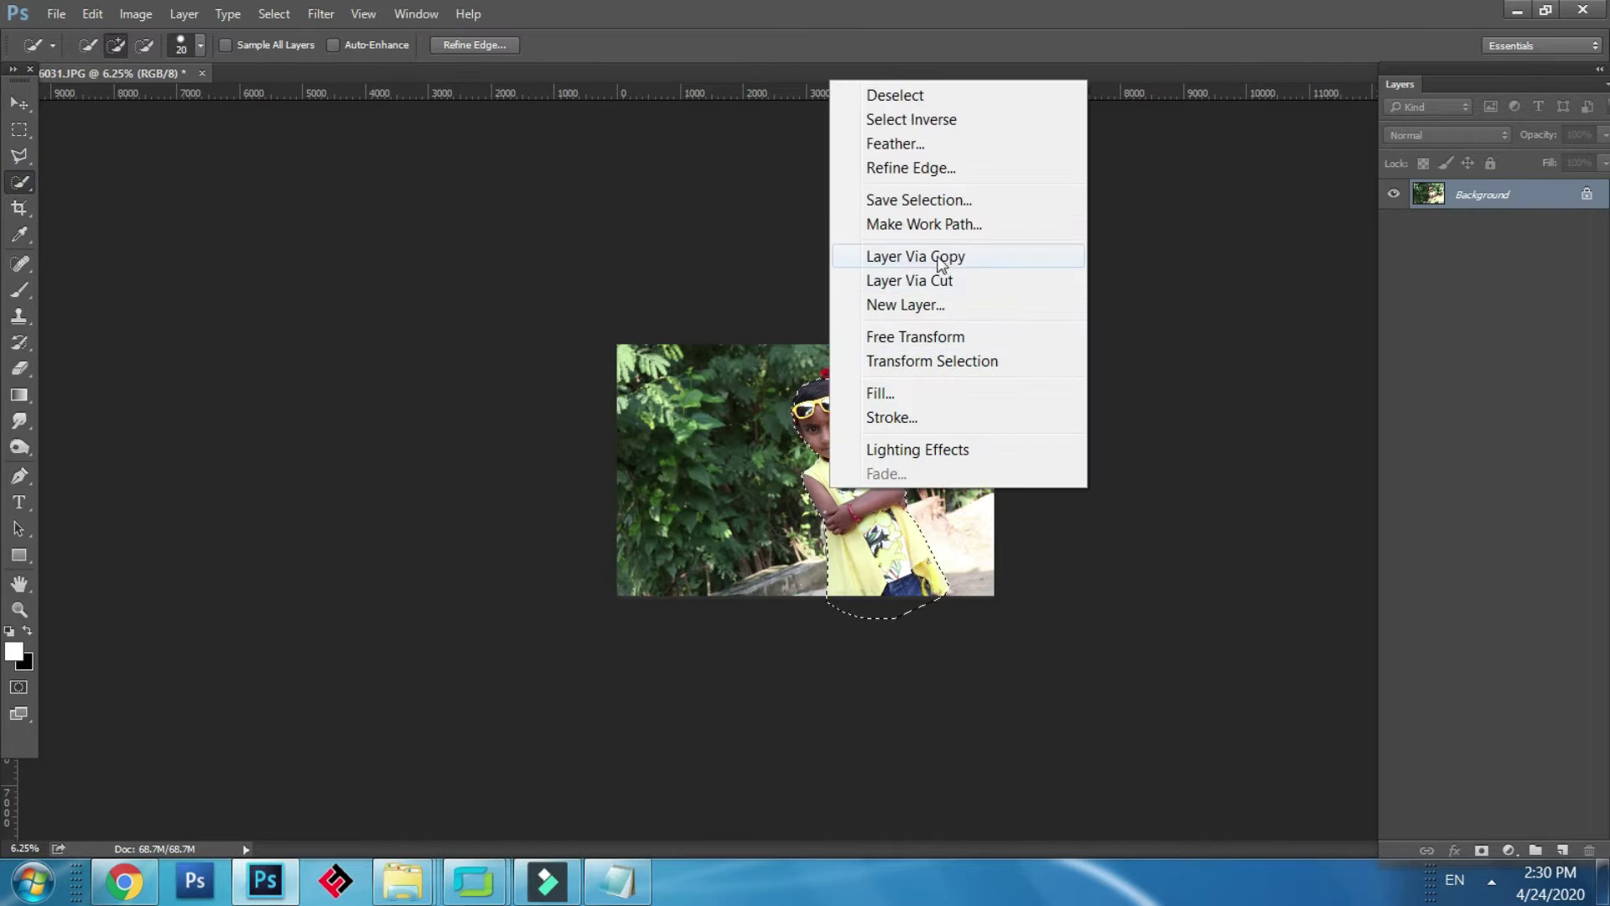
pyautogui.click(922, 146)
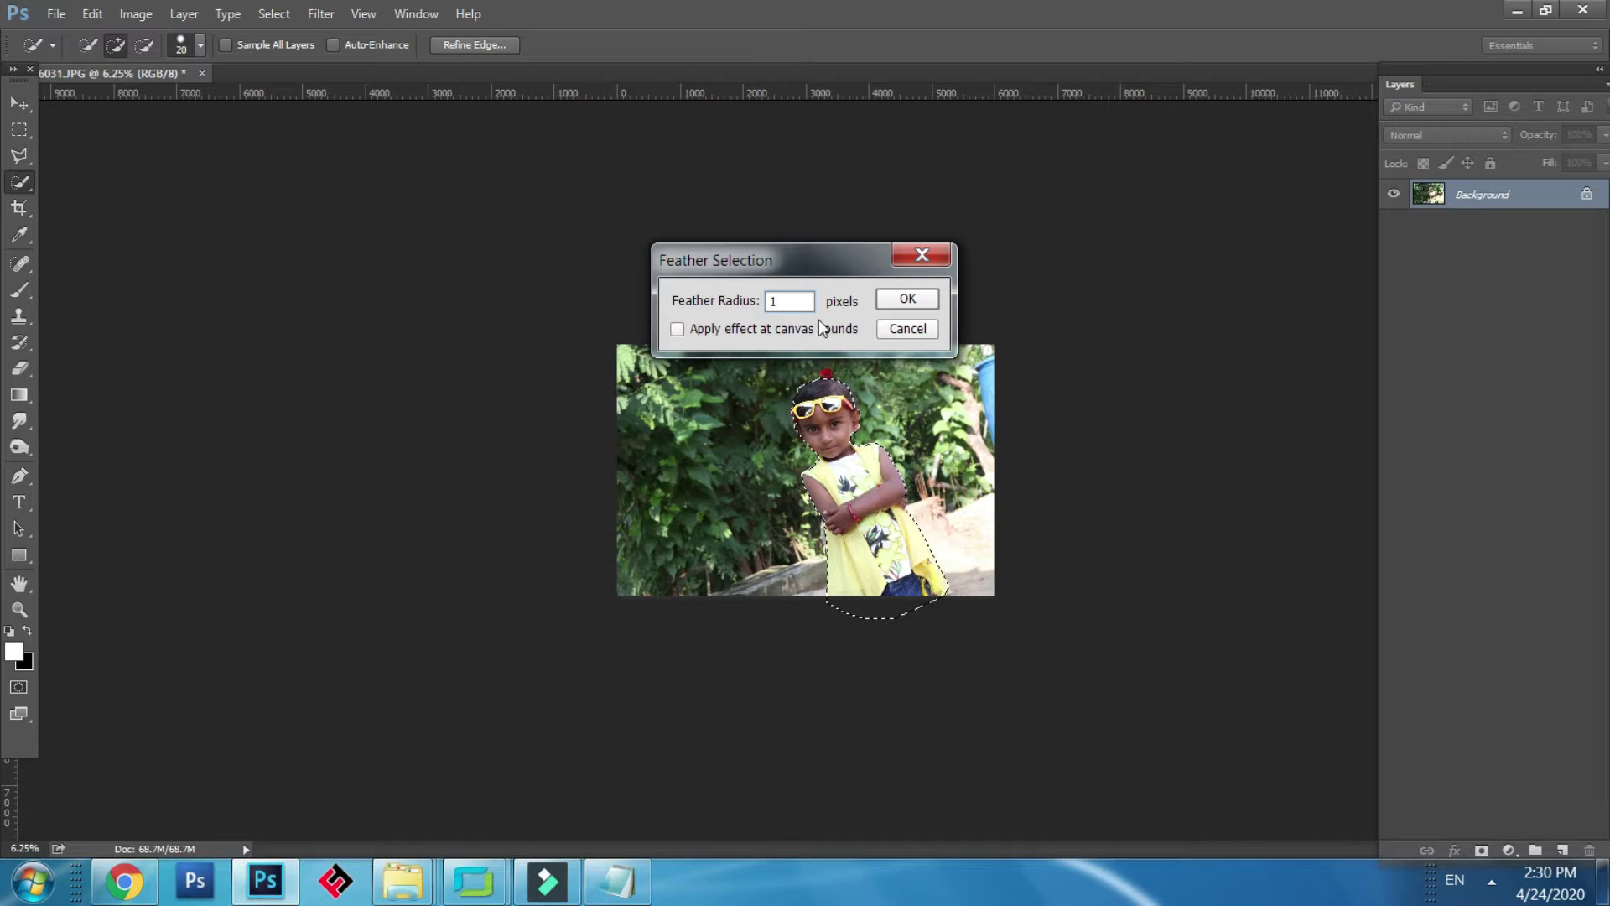
pyautogui.click(896, 300)
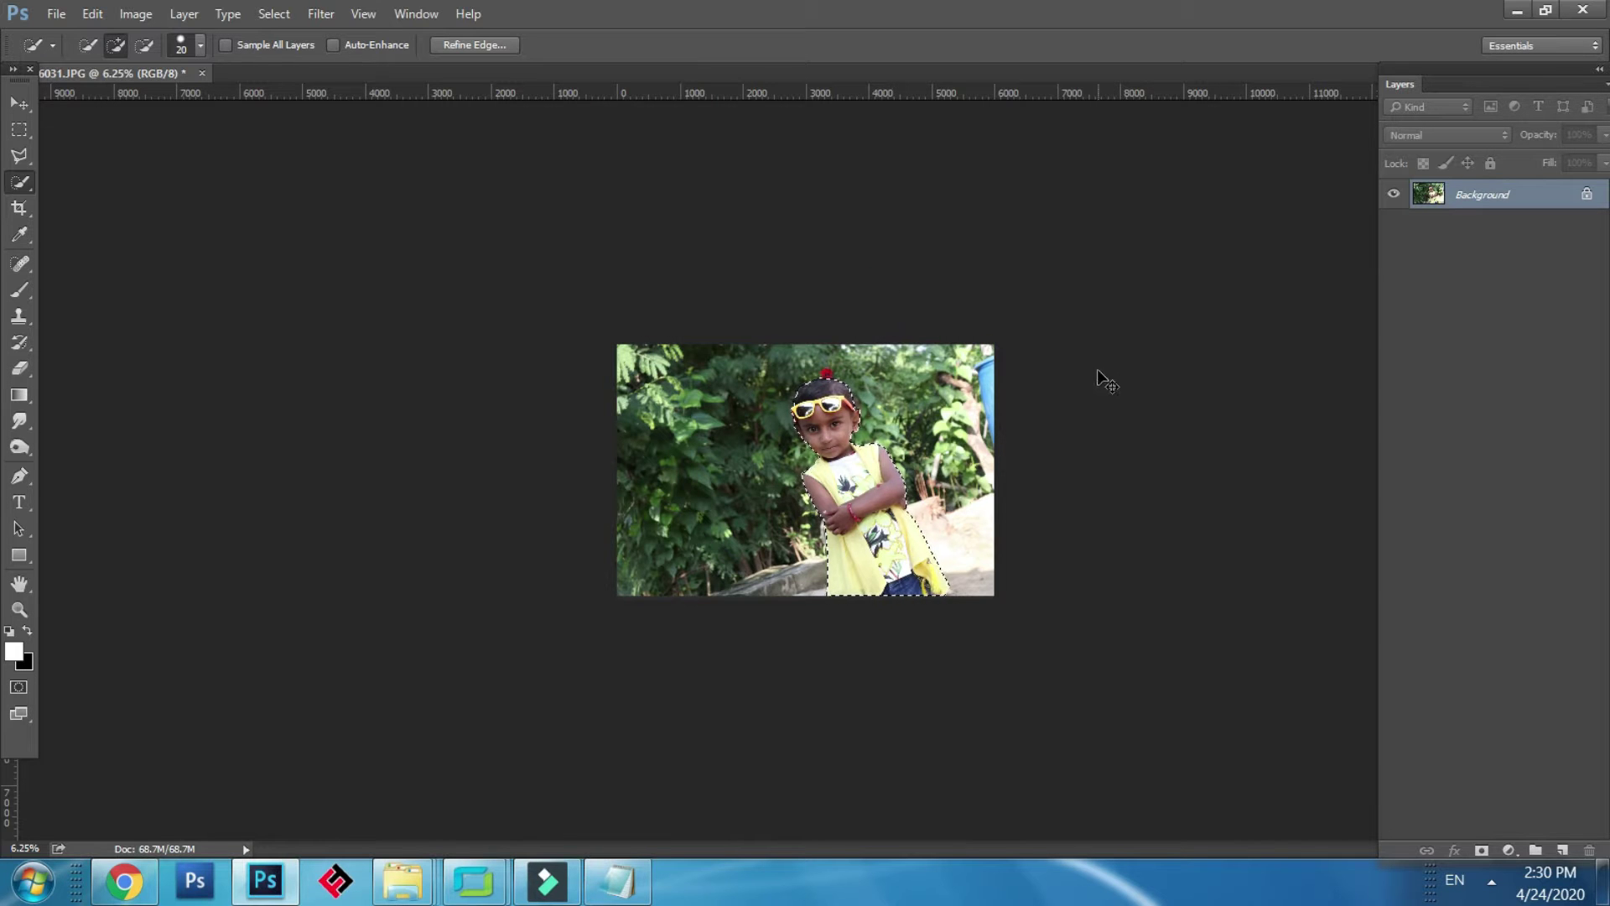
# Step: Copy the selected girl to a new layer and delete the Background layer
pyautogui.hotkey('ctrl', 'j')
pyautogui.keyDown('ctrl'); pyautogui.rightClick(832, 496); pyautogui.keyUp('ctrl')
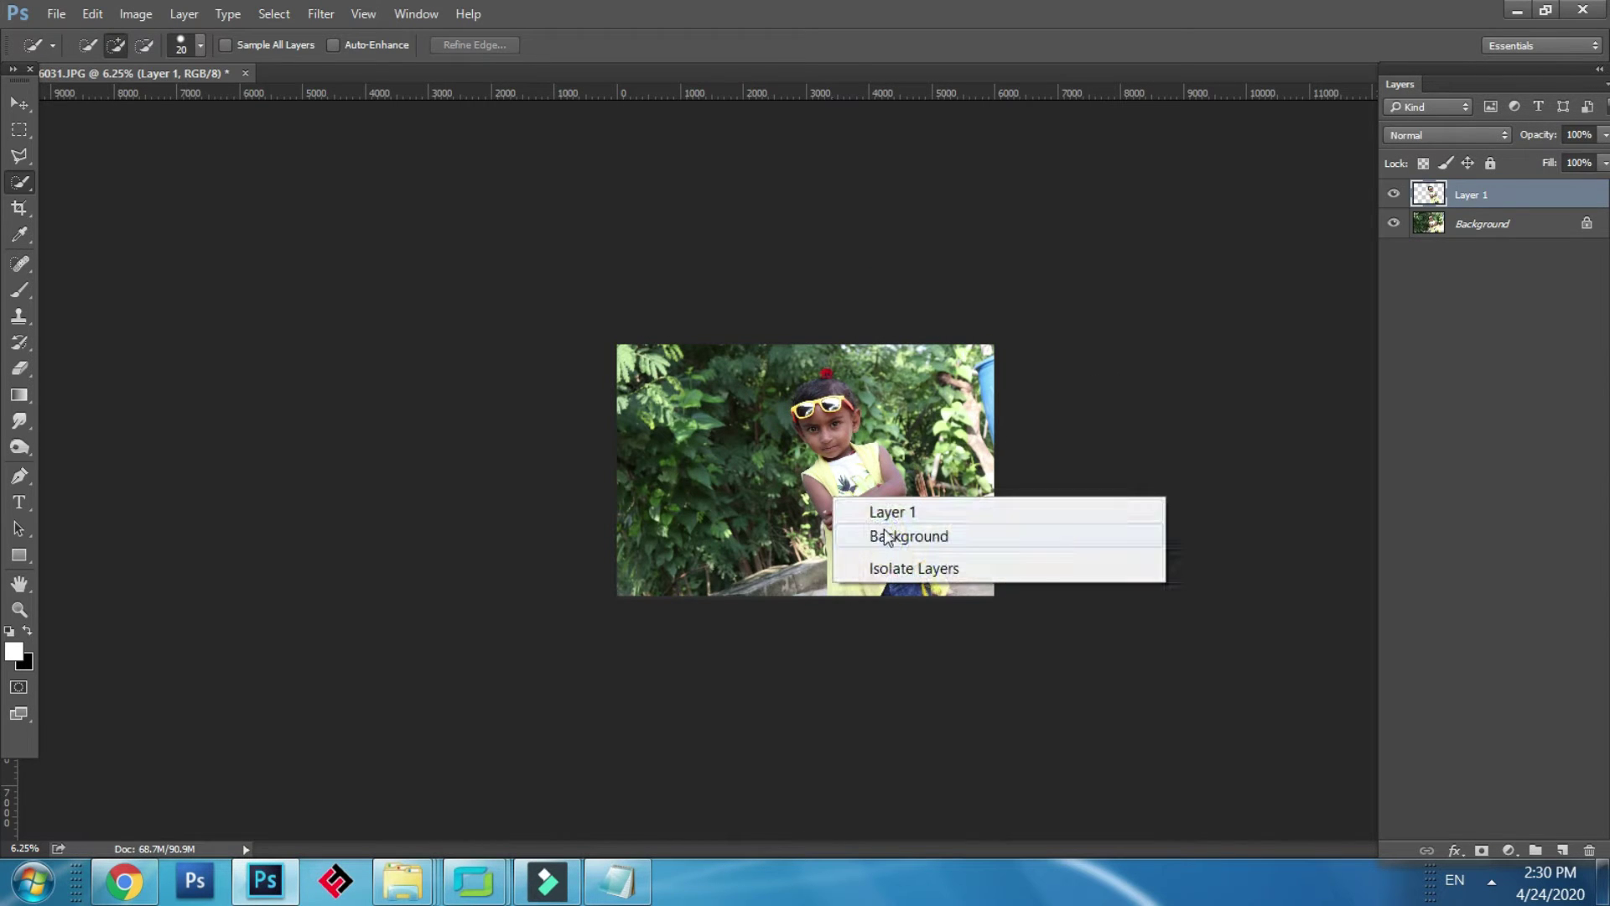
pyautogui.click(897, 543)
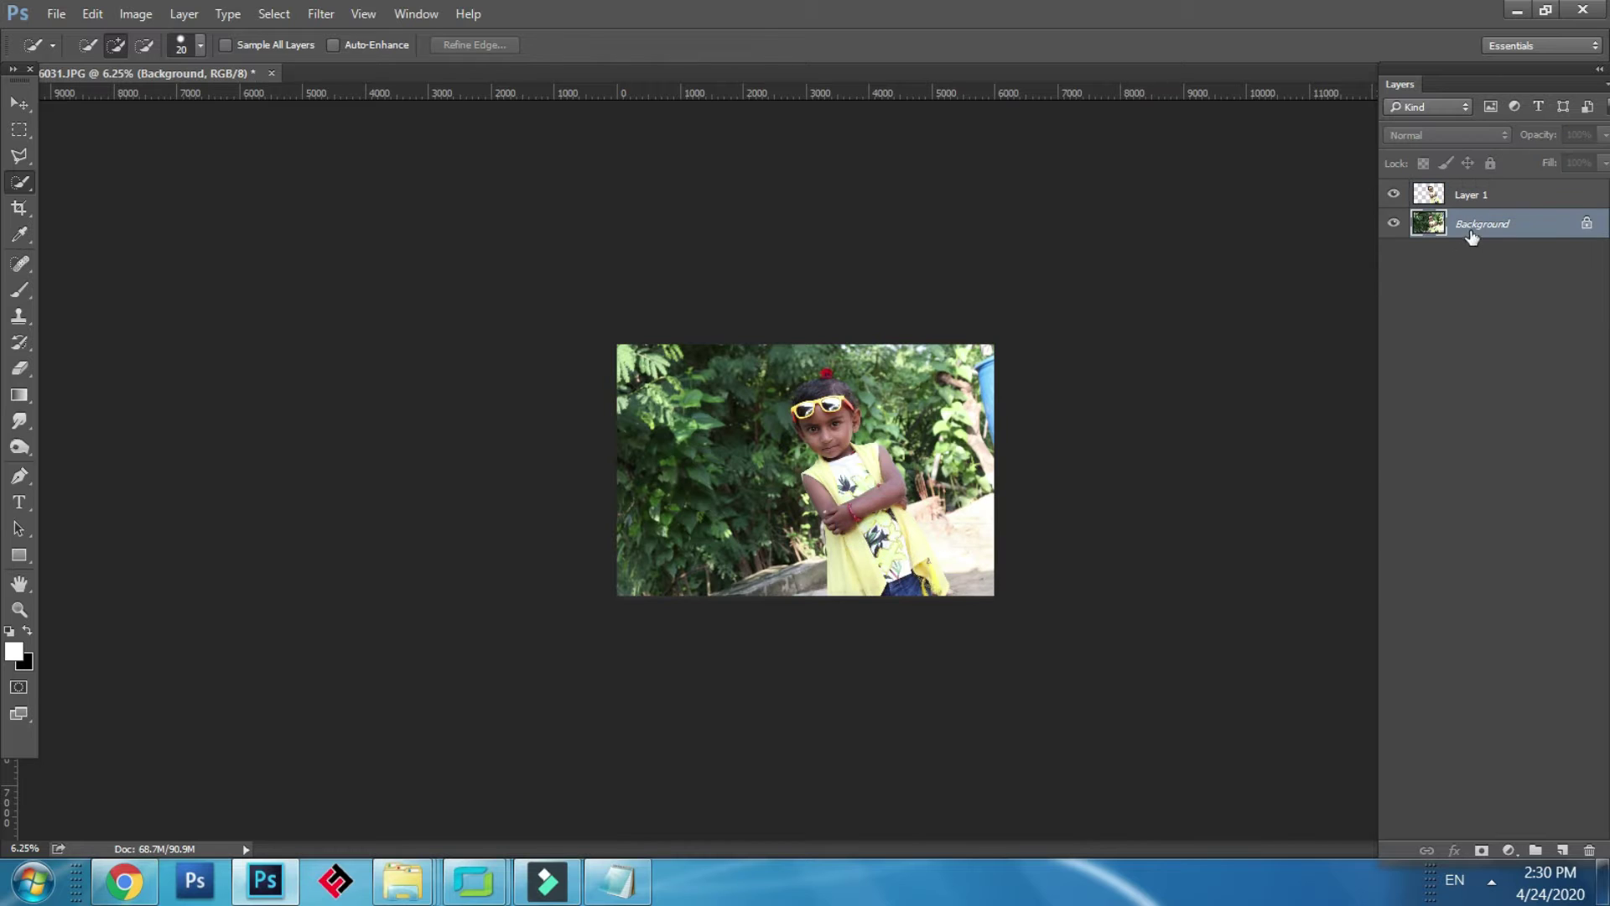
pyautogui.moveTo(1480, 248); pyautogui.dragTo(1590, 852)
pyautogui.hotkey('ctrl', '+')
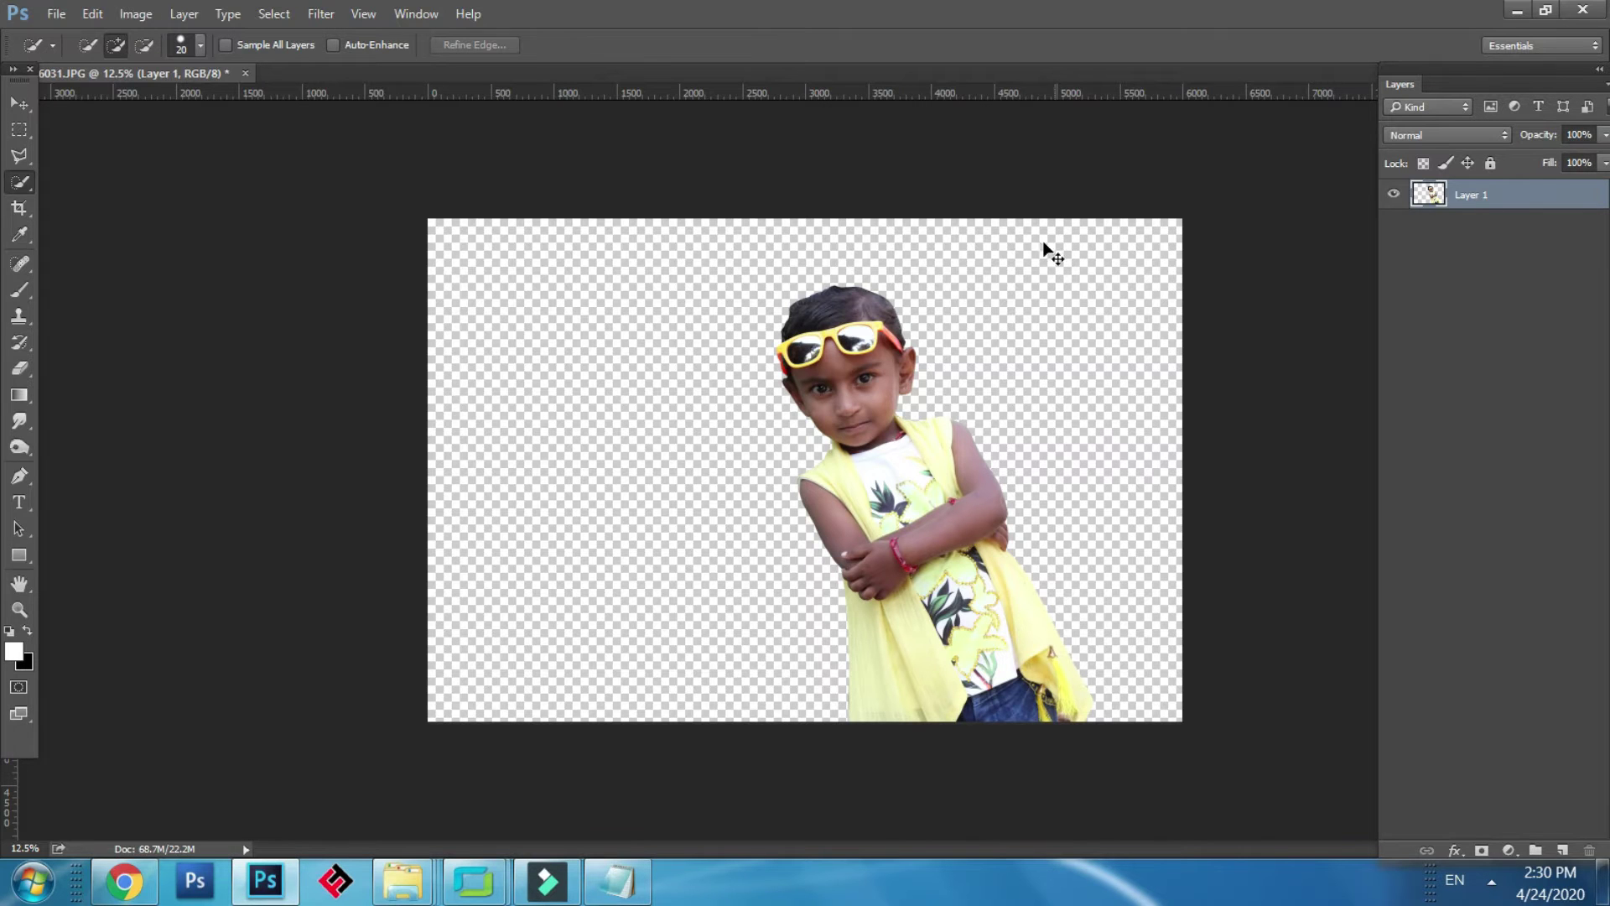
# Step: Save the cutout to the Desktop as the Photoshop file IMG_6031 with Maximize Compatibility enabled
pyautogui.hotkey('ctrl', 'shift', 's')
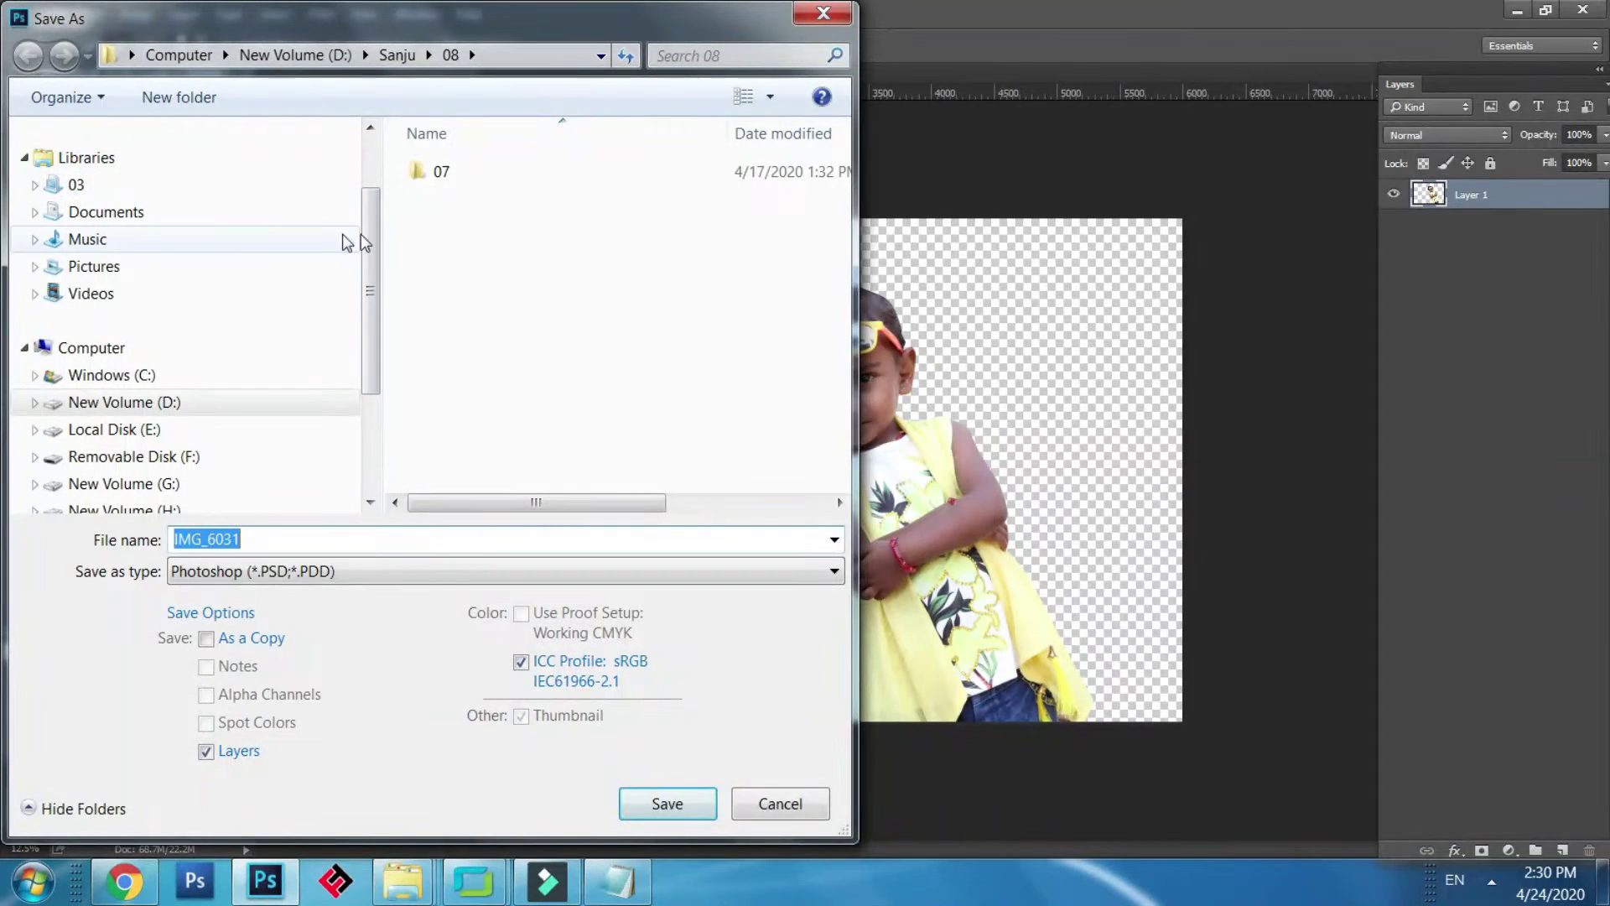
pyautogui.moveTo(372, 229); pyautogui.dragTo(377, 135)
pyautogui.click(94, 166)
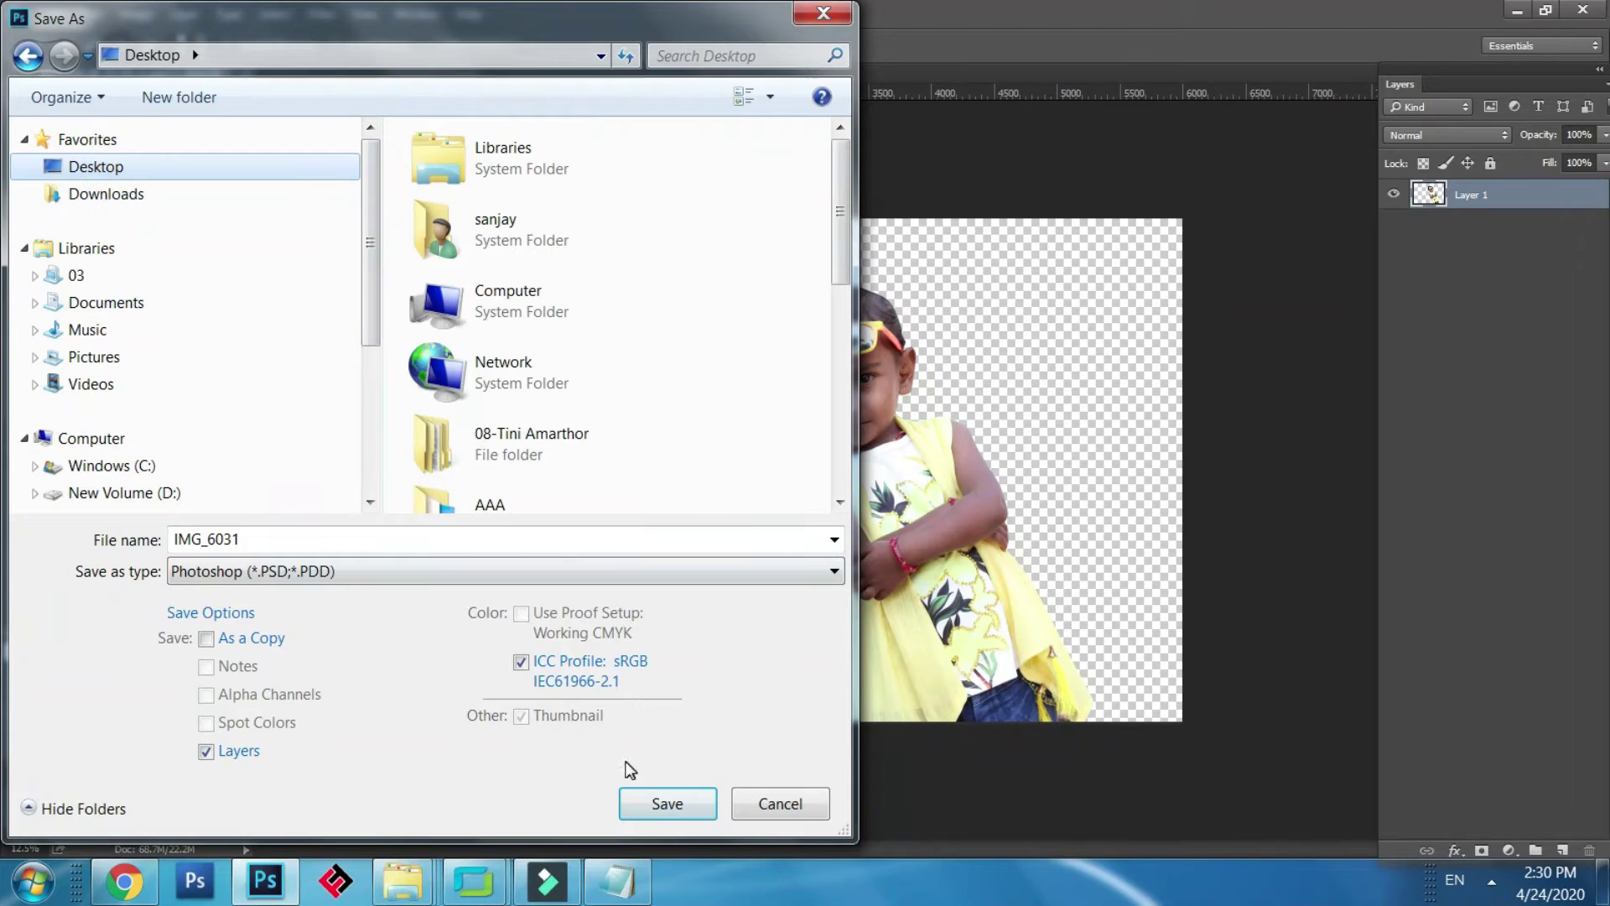
pyautogui.click(667, 803)
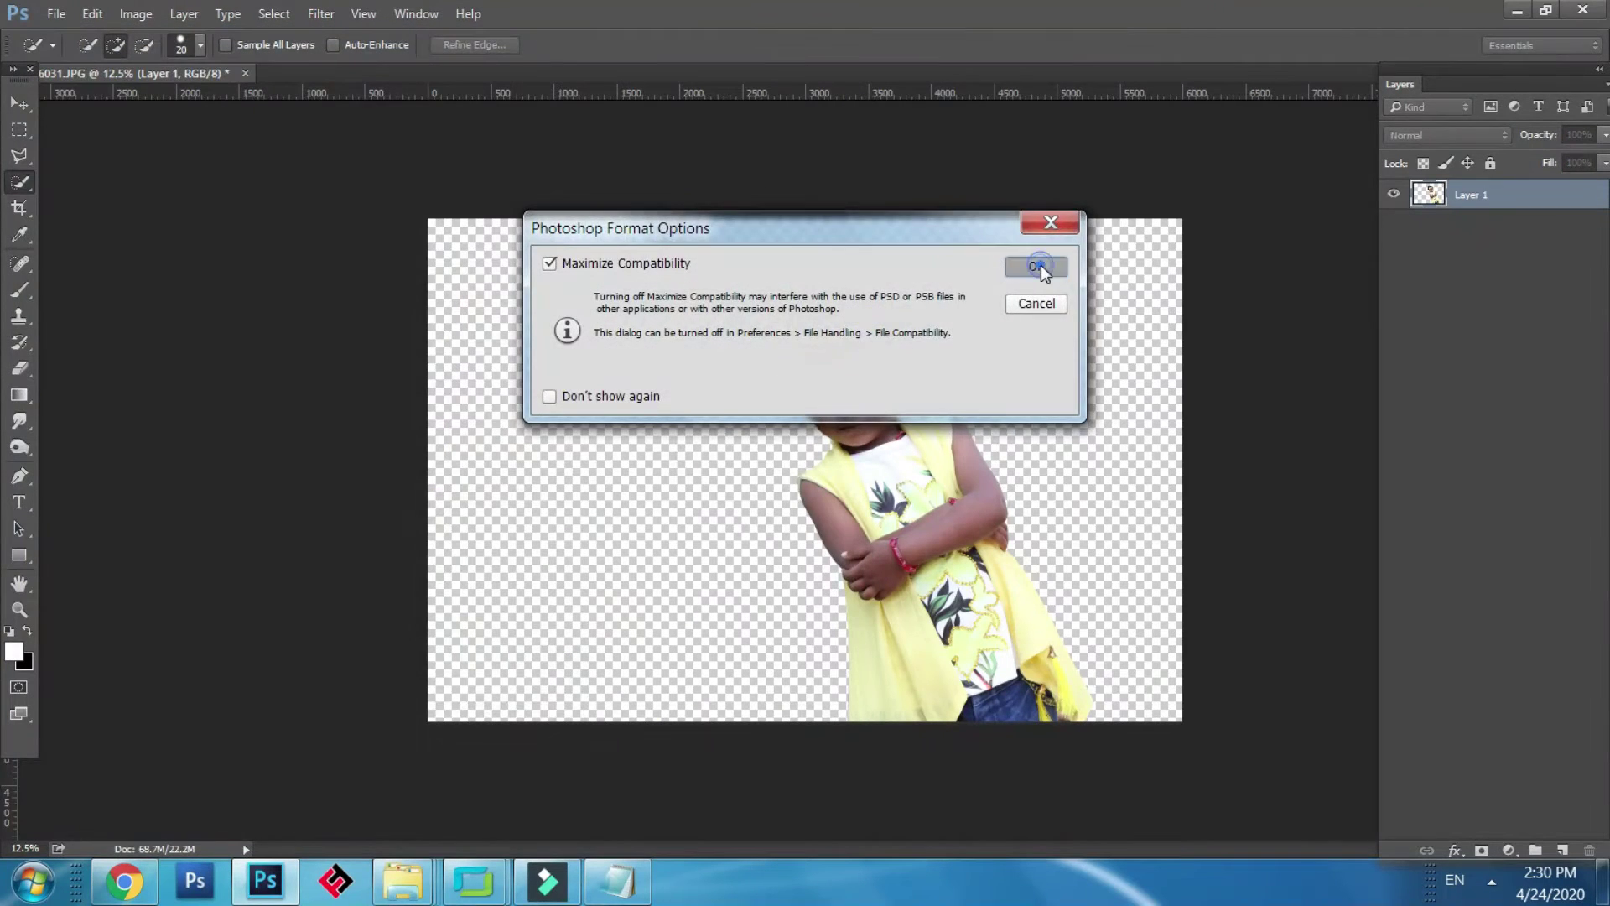
pyautogui.click(1040, 265)
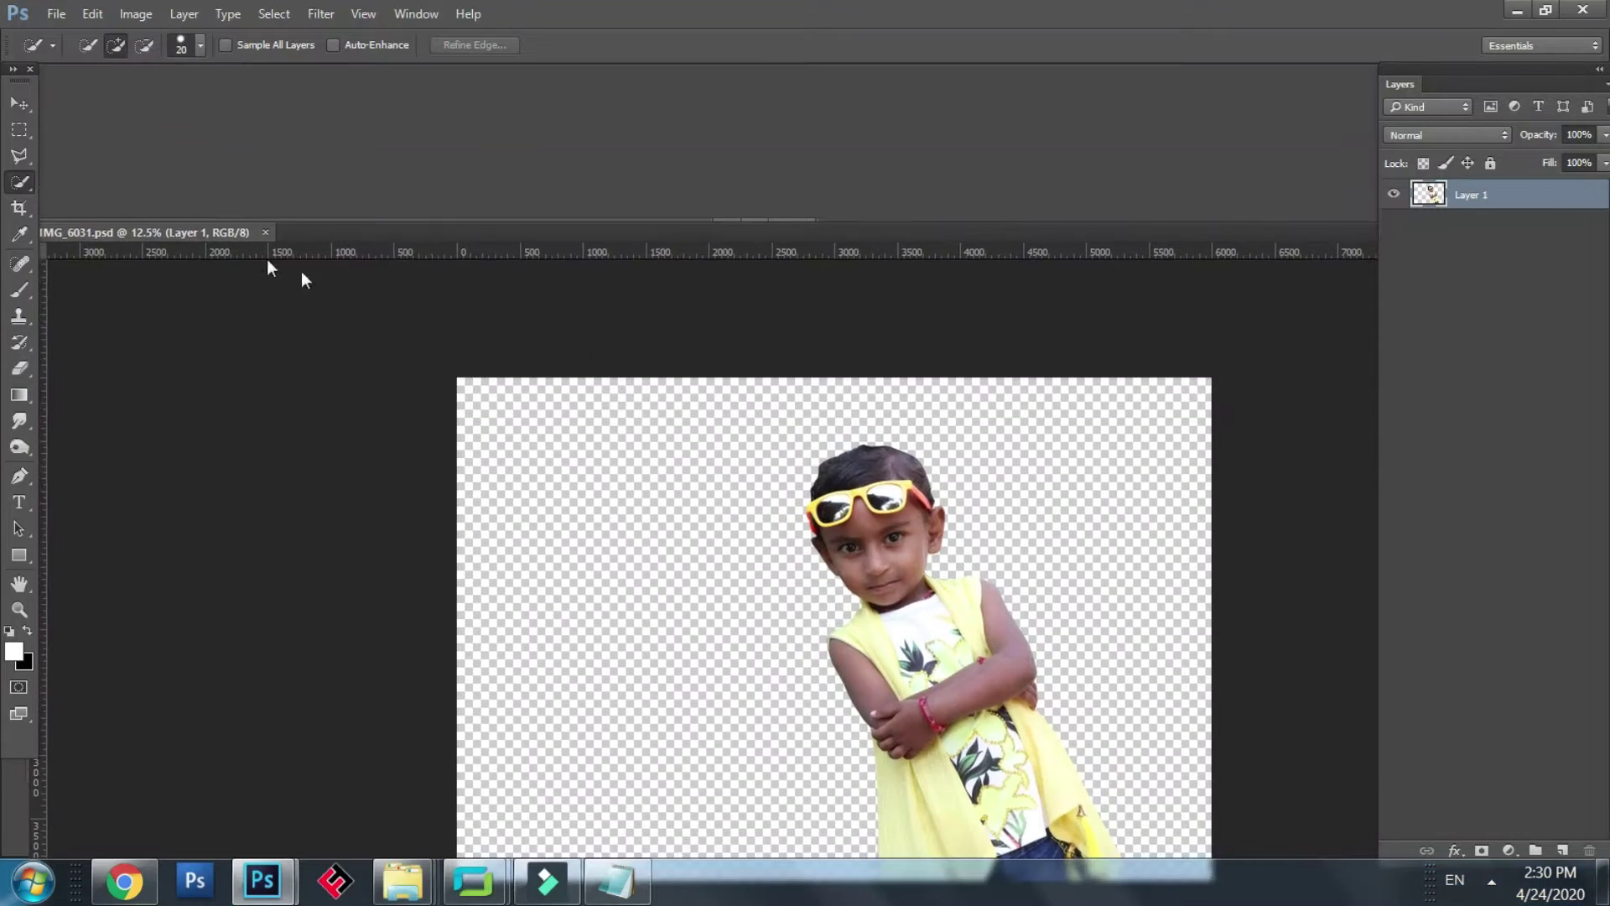
# Step: Detach the IMG_6031.psd document into a floating window and reposition it in the workspace
pyautogui.moveTo(300, 270); pyautogui.dragTo(637, 231)
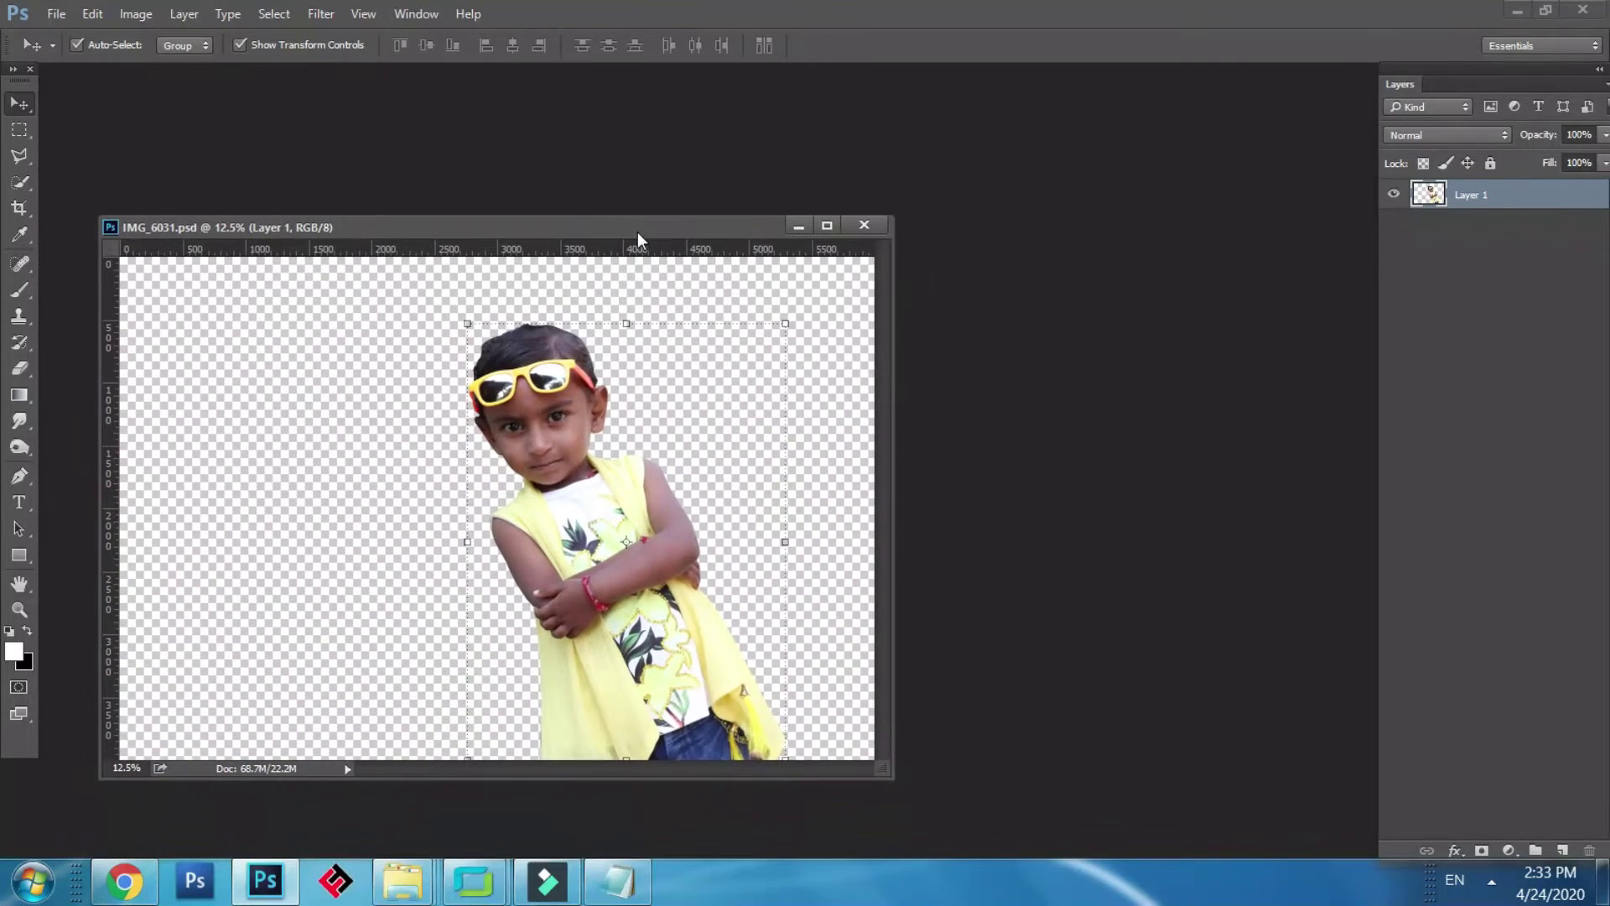
pyautogui.click(810, 310)
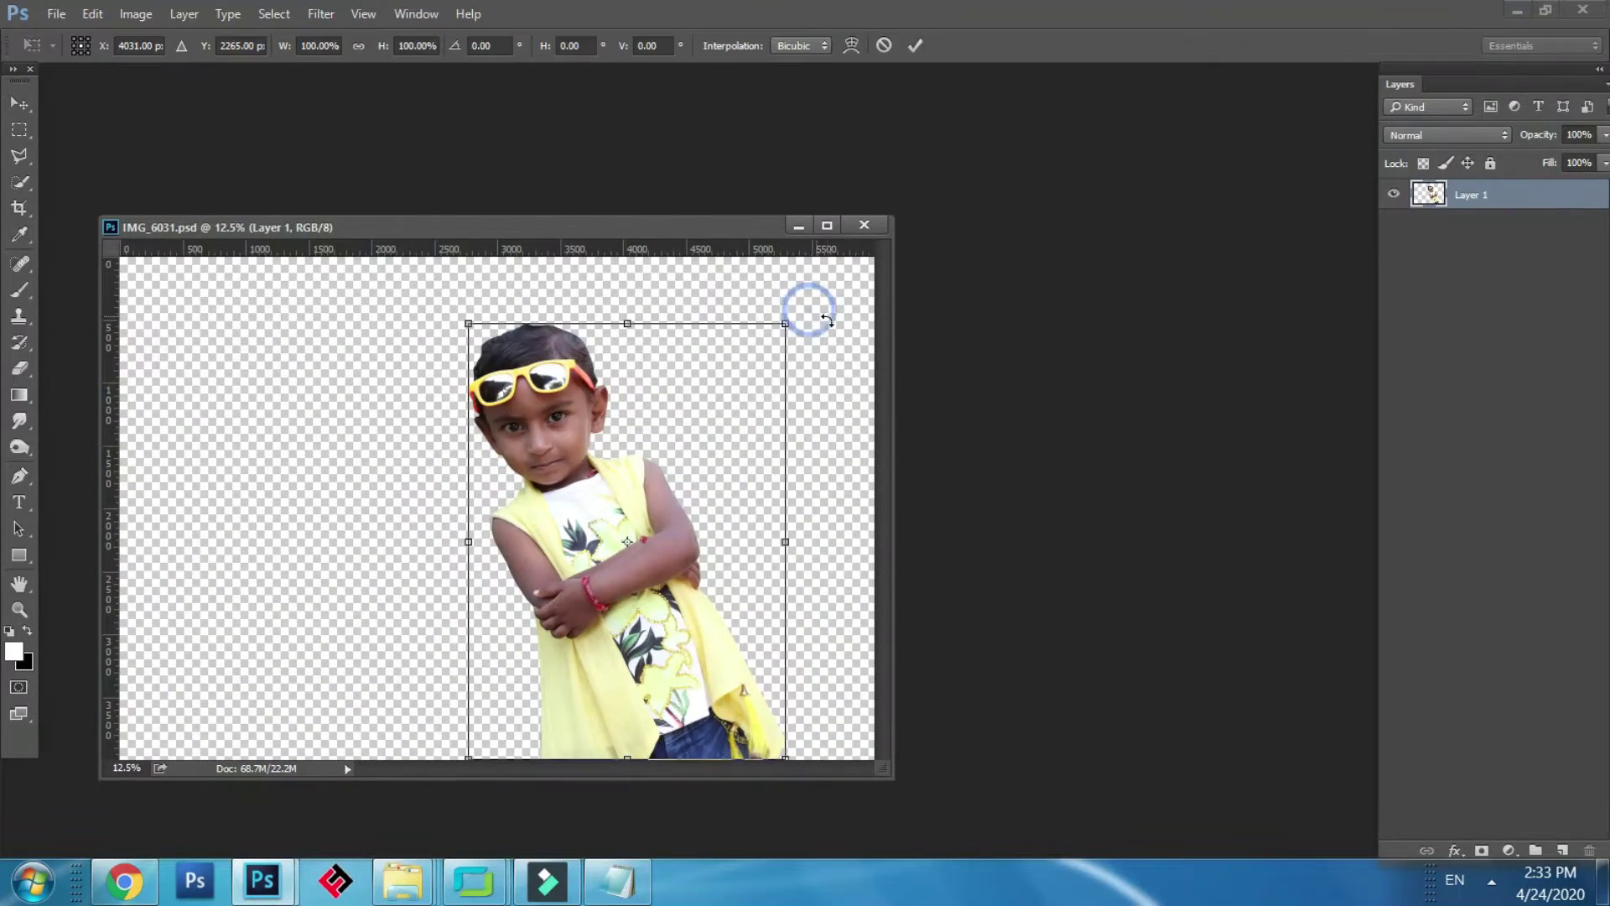
pyautogui.click(1061, 293)
pyautogui.moveTo(759, 232); pyautogui.dragTo(707, 200)
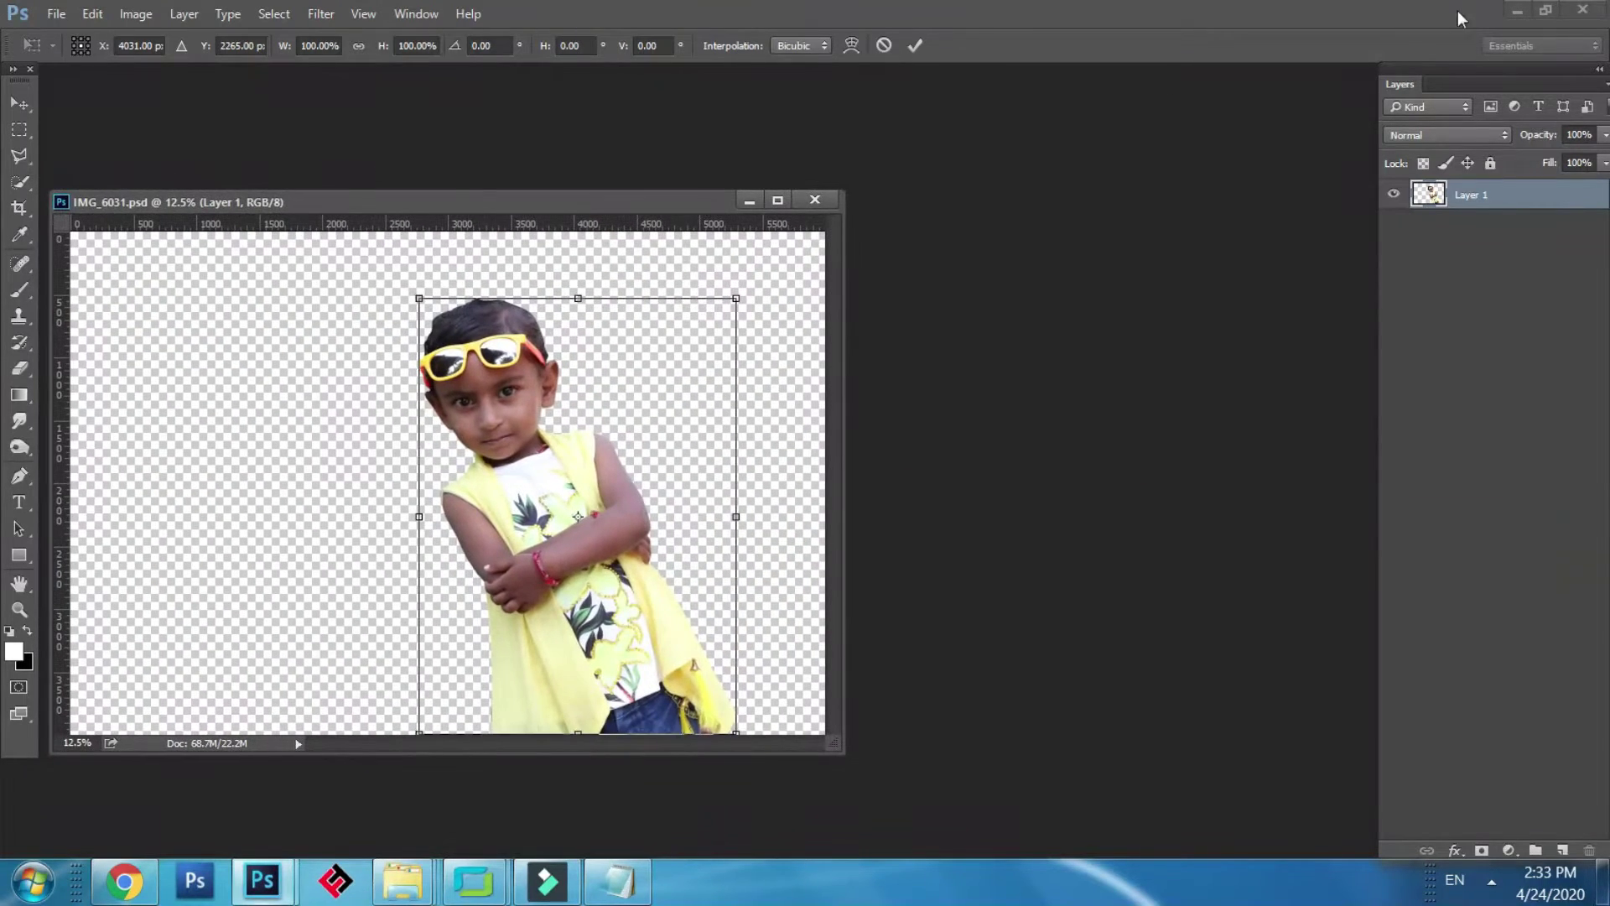
# Step: Minimize the Zoner Photo Studio and file explorer windows to clear the desktop, and return to Photoshop
pyautogui.click(1514, 12)
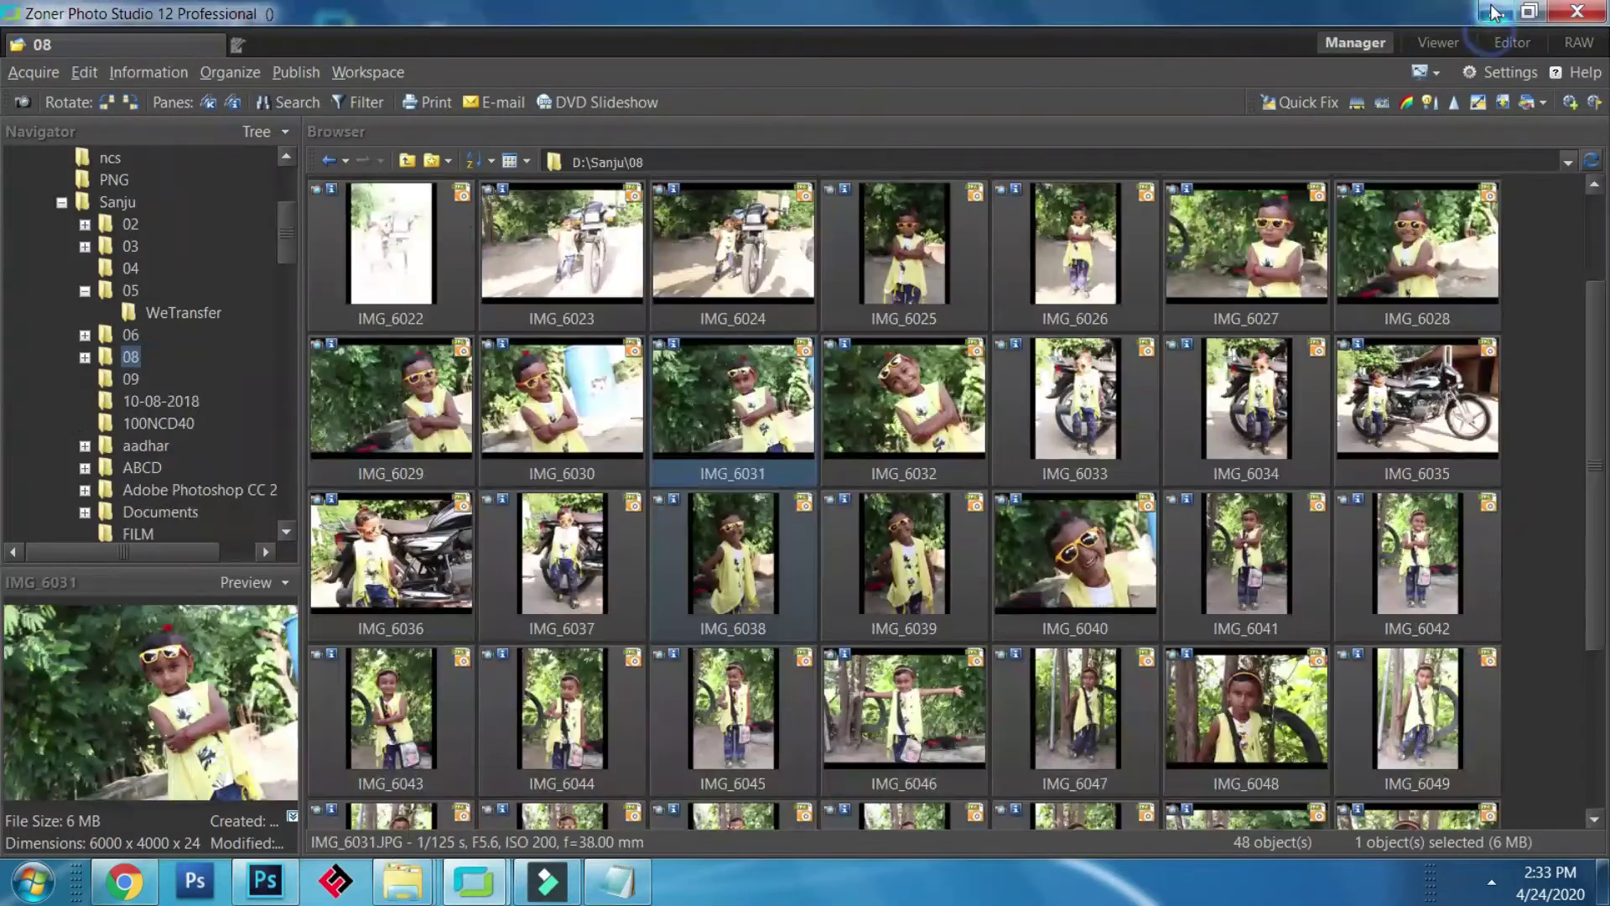
pyautogui.click(1492, 12)
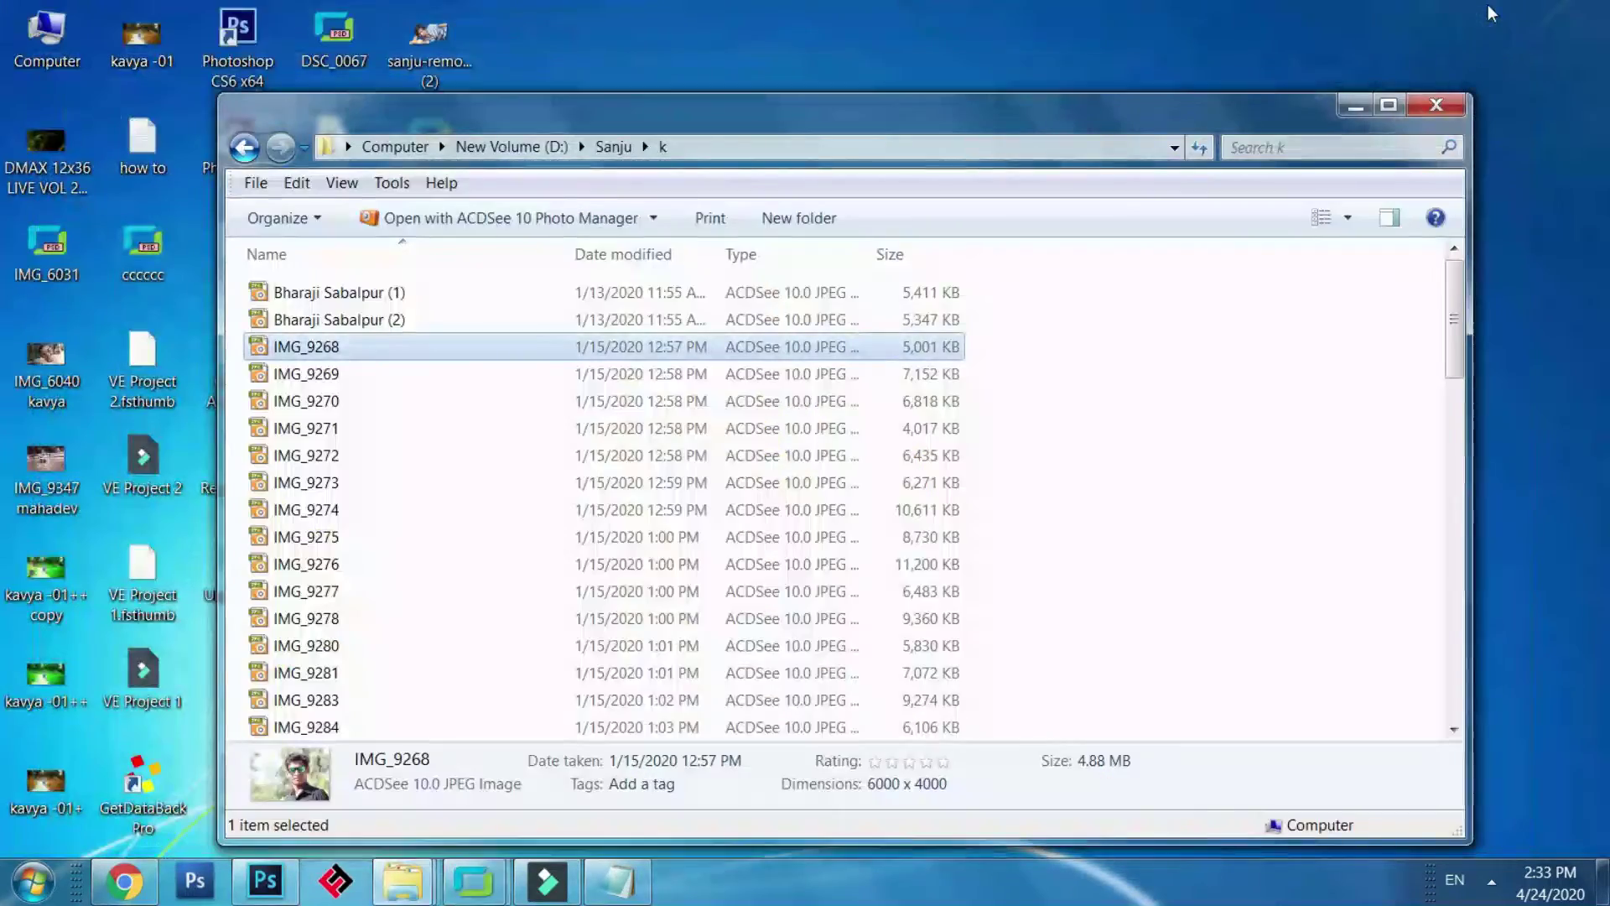
pyautogui.click(1360, 113)
pyautogui.click(265, 880)
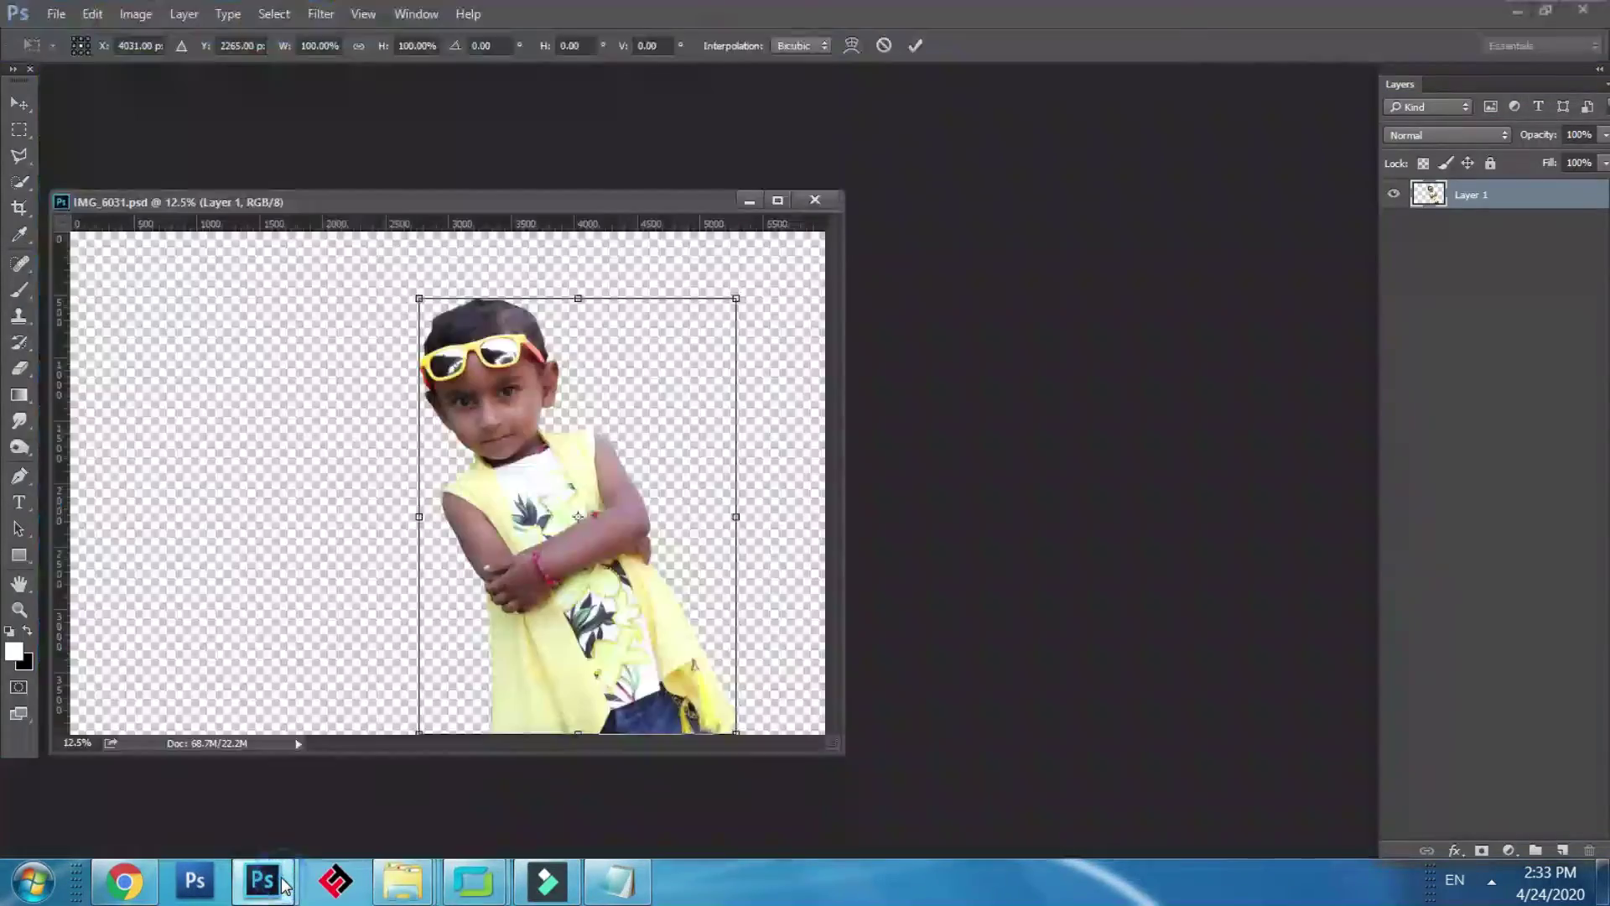
pyautogui.click(265, 880)
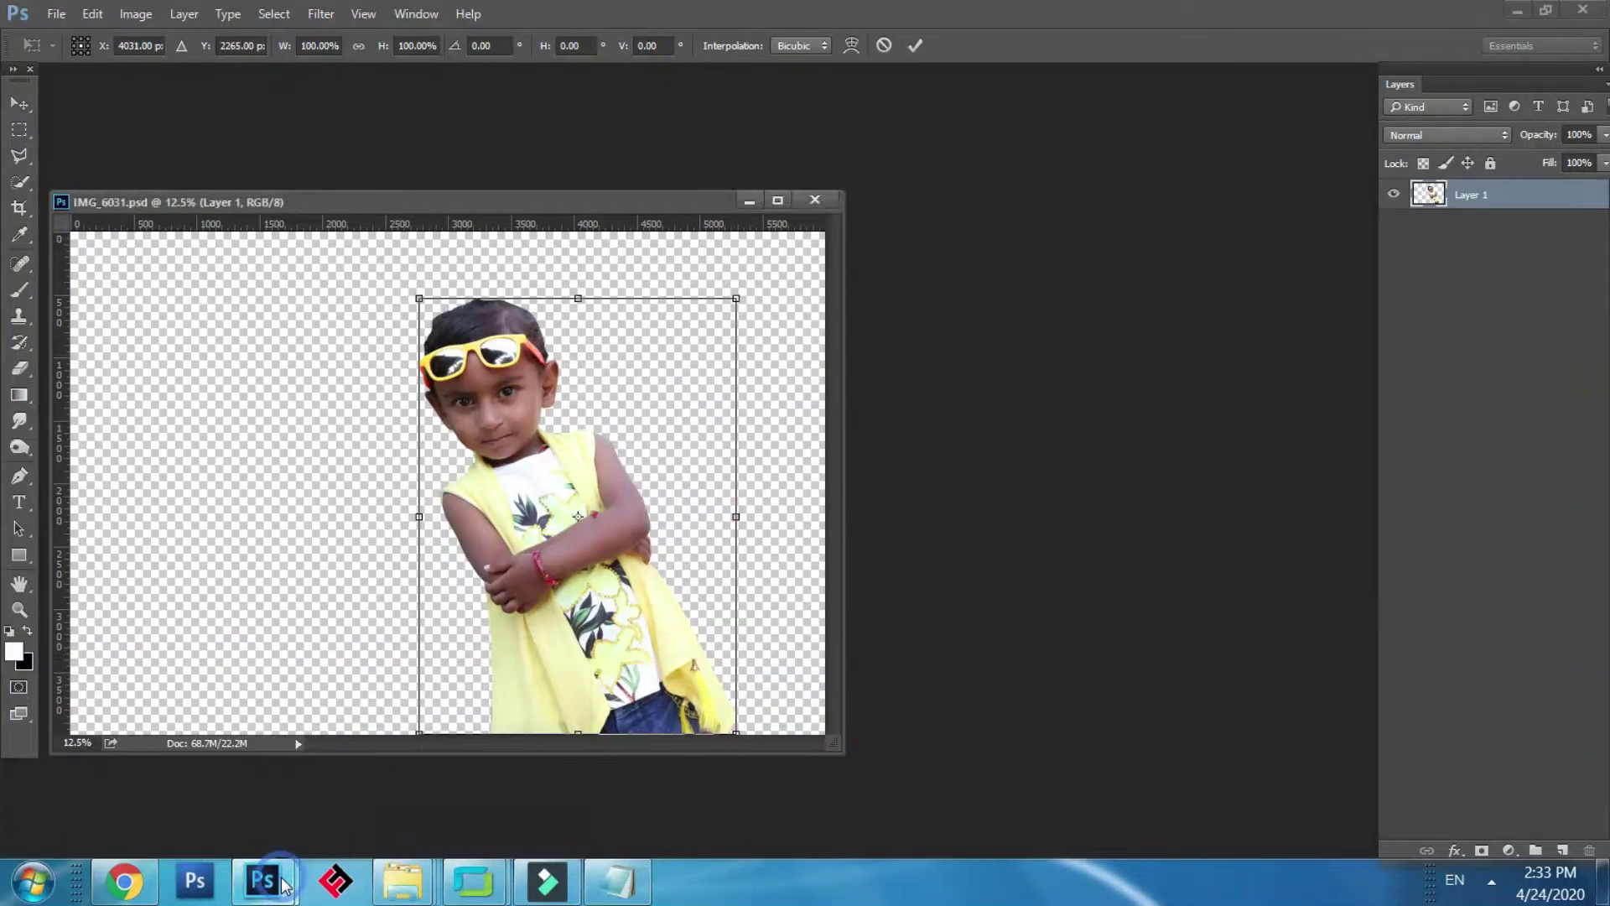
# Step: Minimize Photoshop and preview the desktop image DMAX 12x36 LIVE VOL 26 (17) in ACDSee Quick View
pyautogui.click(1258, 226)
pyautogui.click(1518, 10)
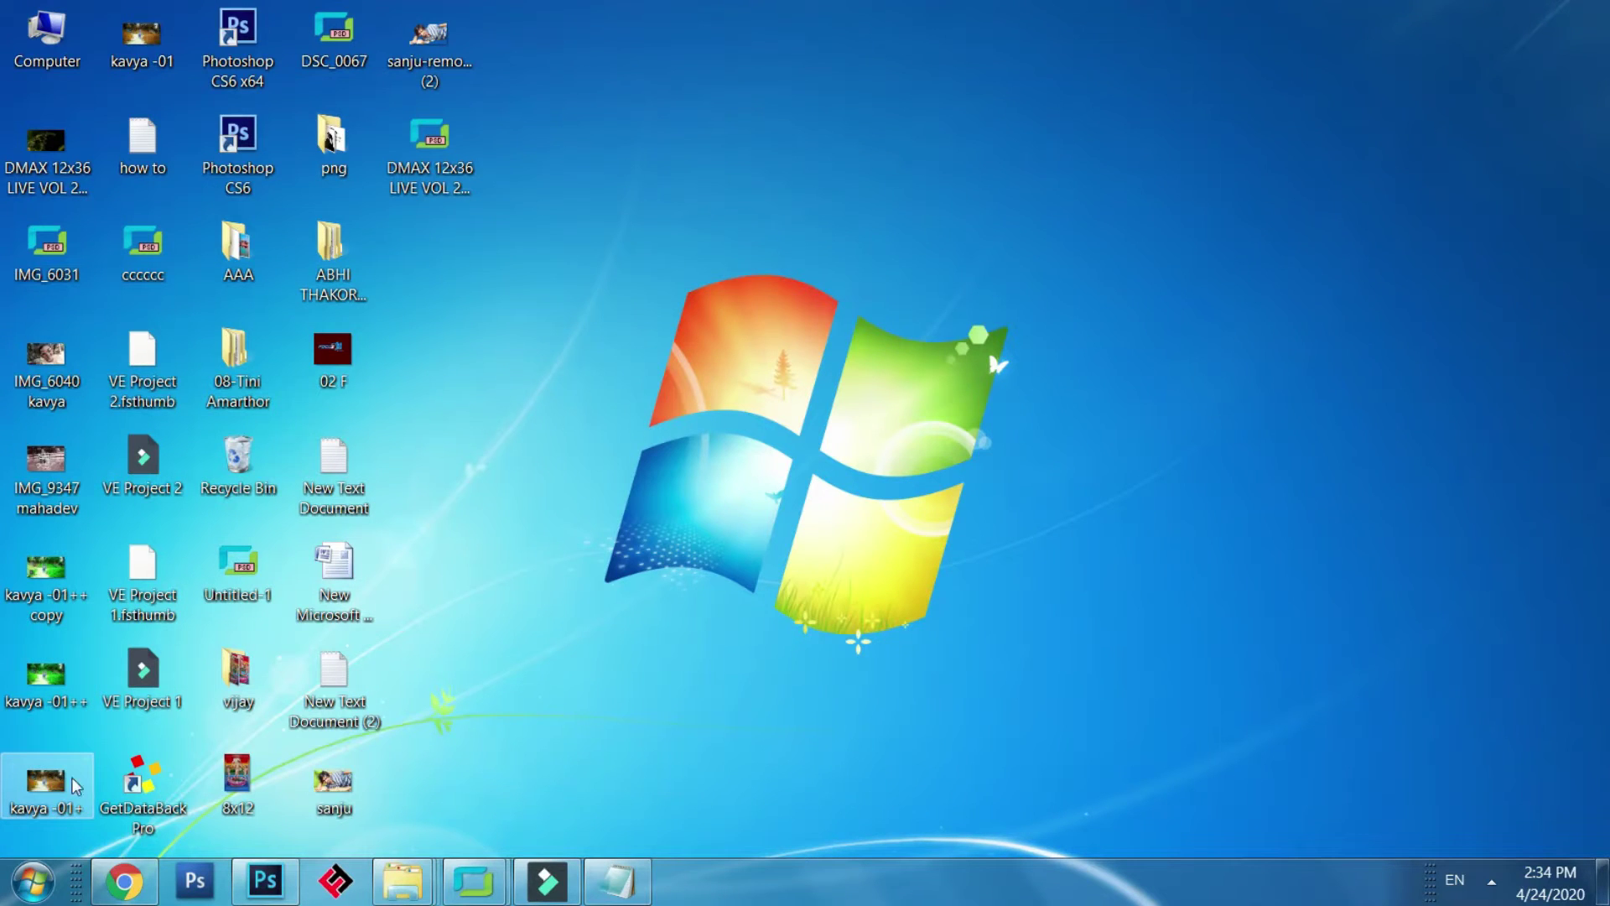
pyautogui.rightClick(140, 50)
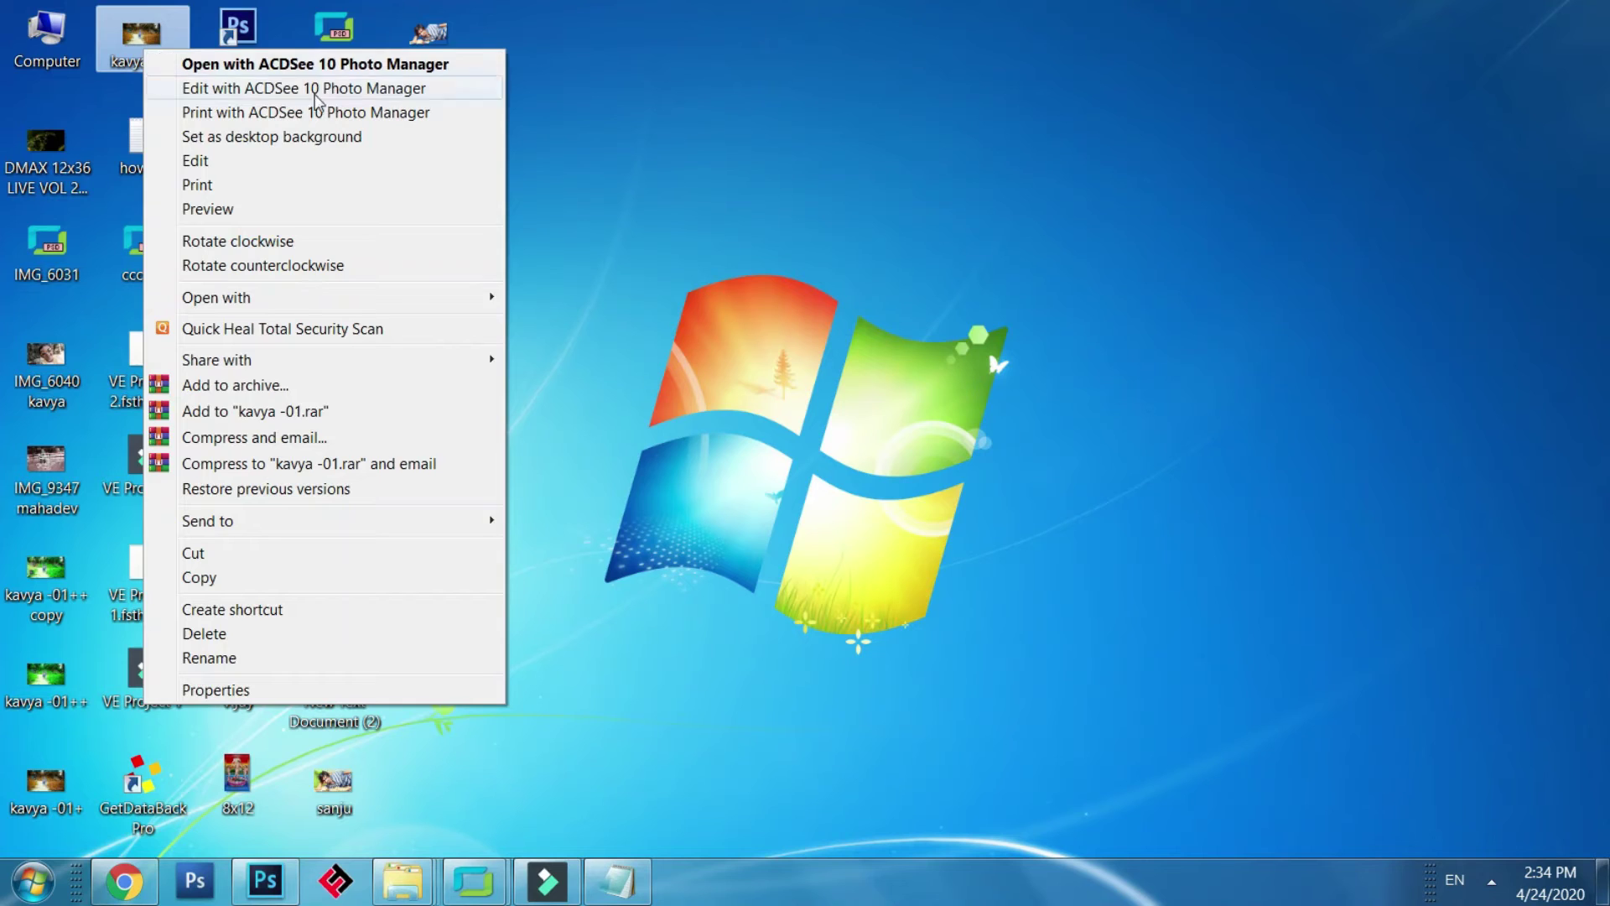
pyautogui.click(866, 136)
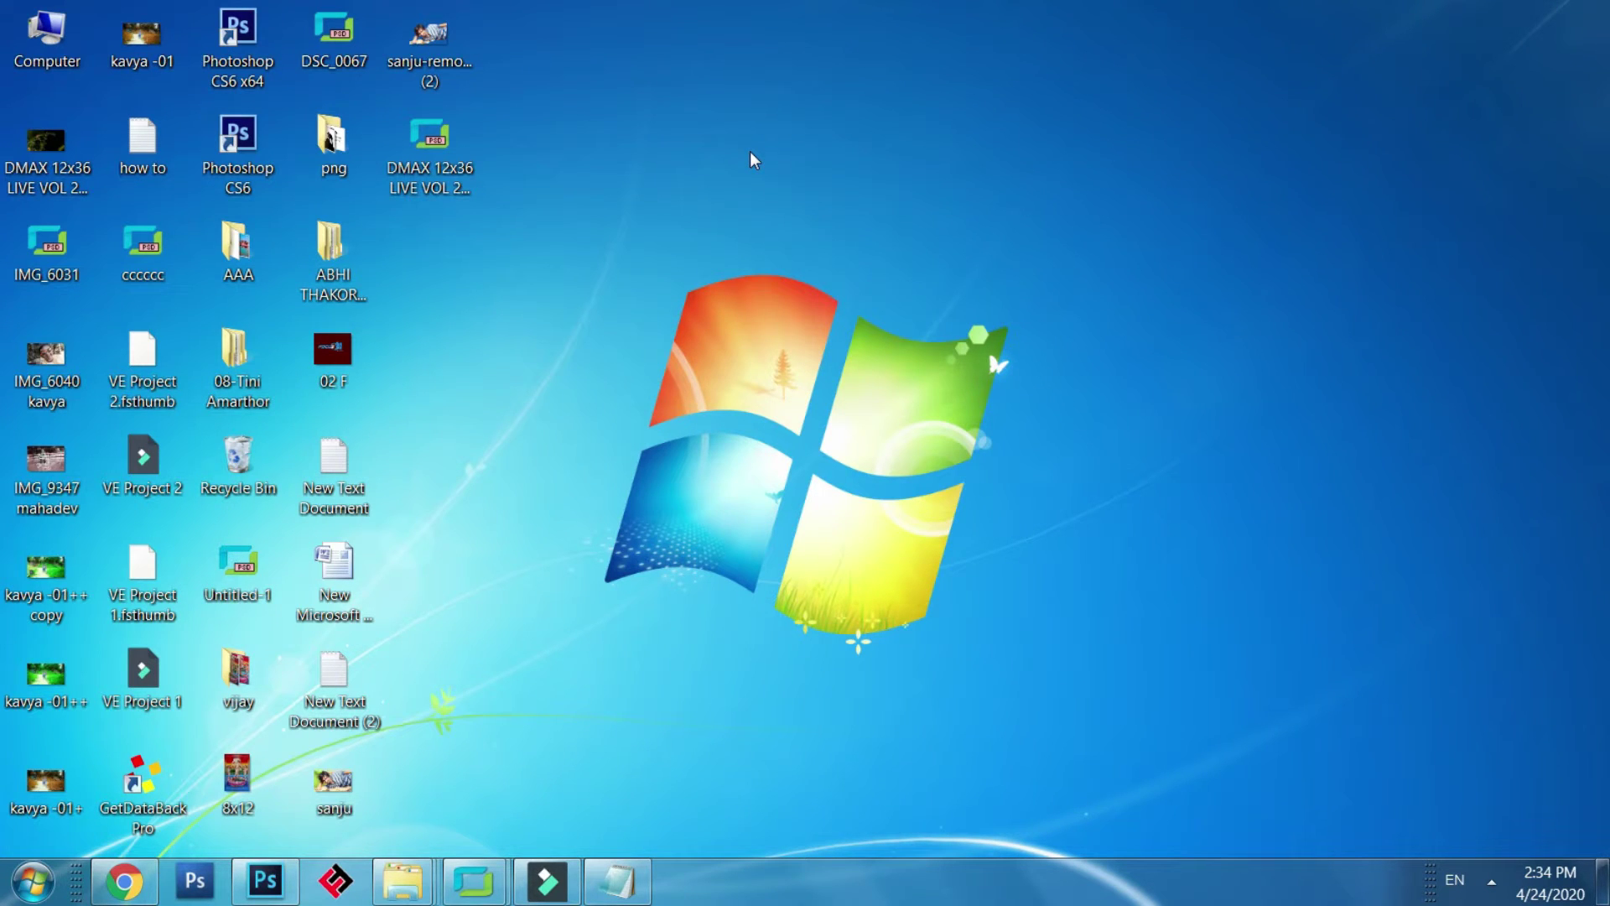
pyautogui.rightClick(52, 160)
pyautogui.click(116, 173)
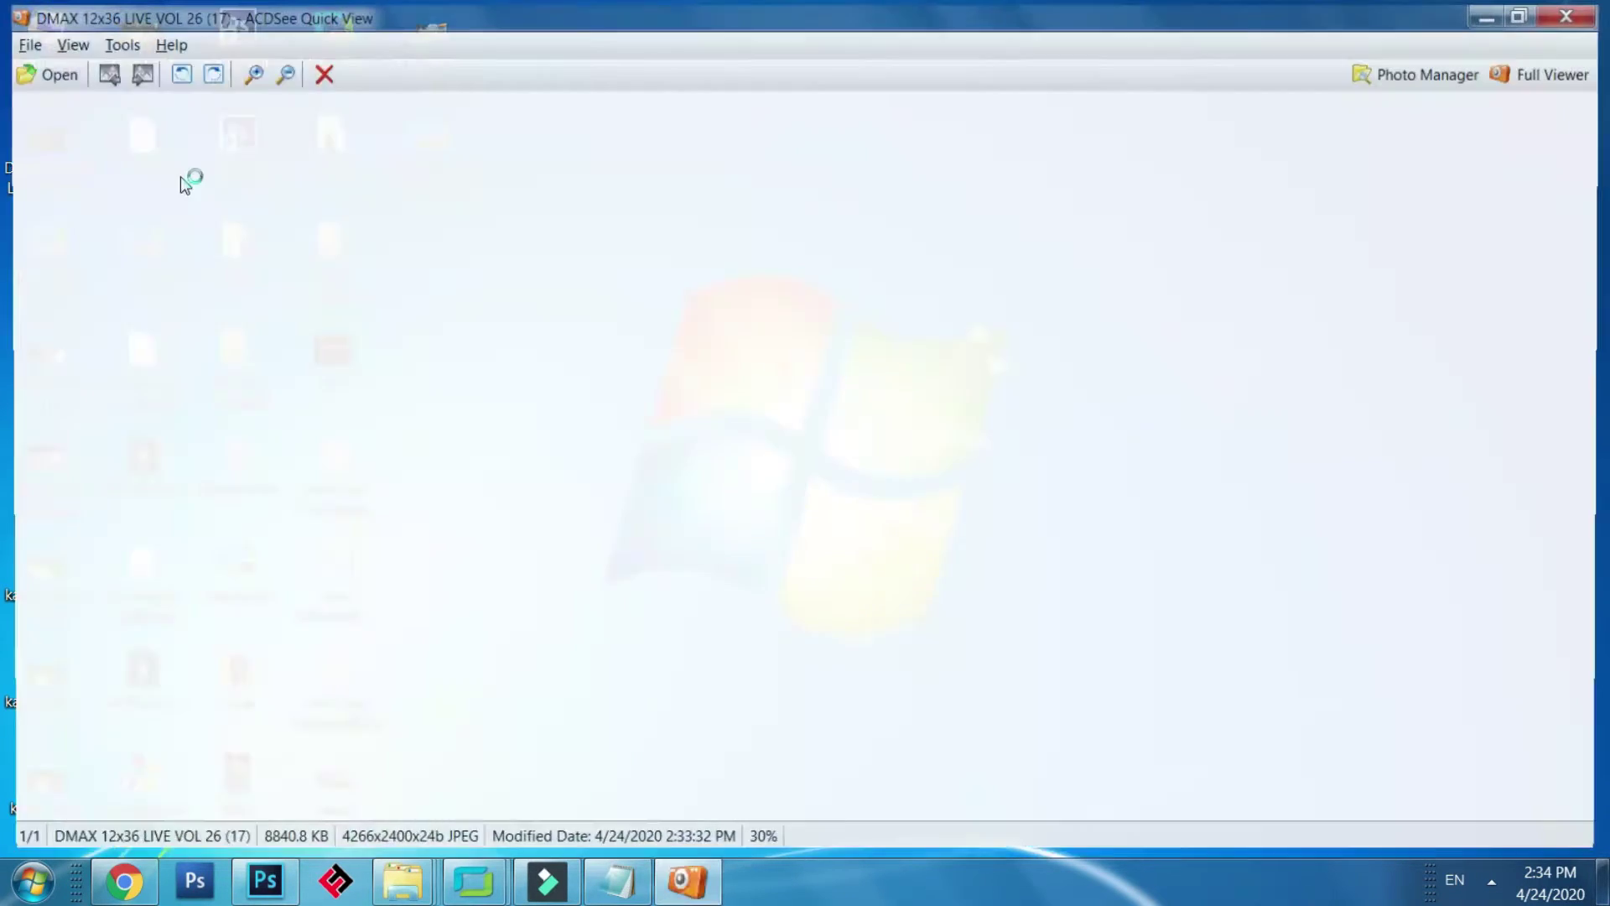
pyautogui.click(1592, 12)
# Step: Leave the active transform of the girl's layer and open the desktop image DMAX 12x36 LIVE VOL 26 (17) in Photoshop
pyautogui.moveTo(46, 145); pyautogui.dragTo(1021, 418)
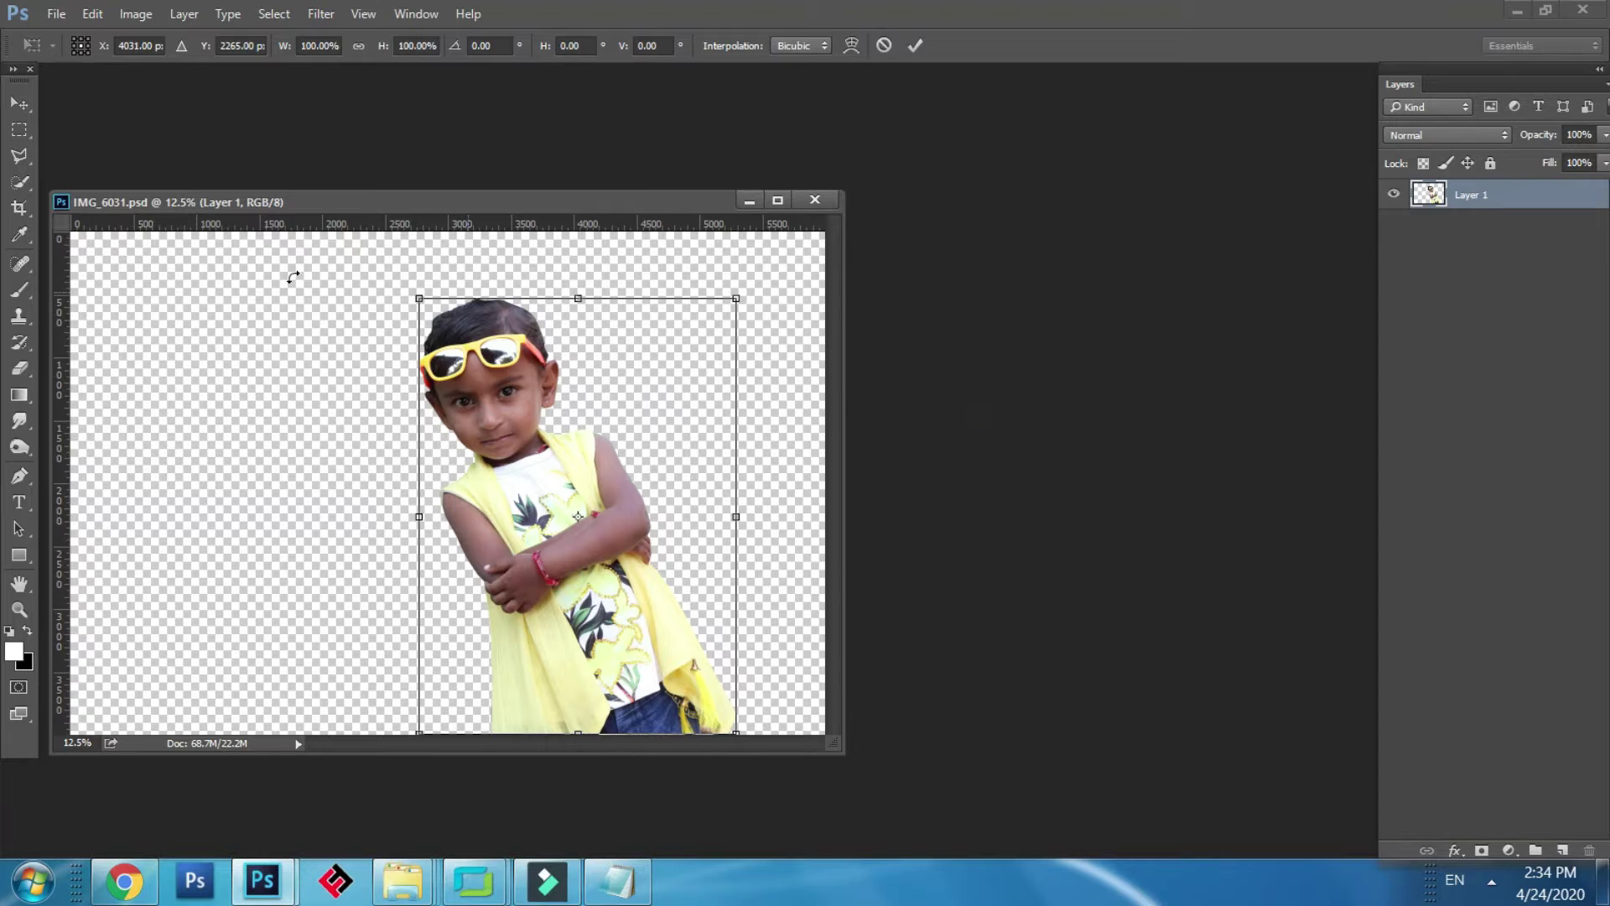
pyautogui.click(18, 103)
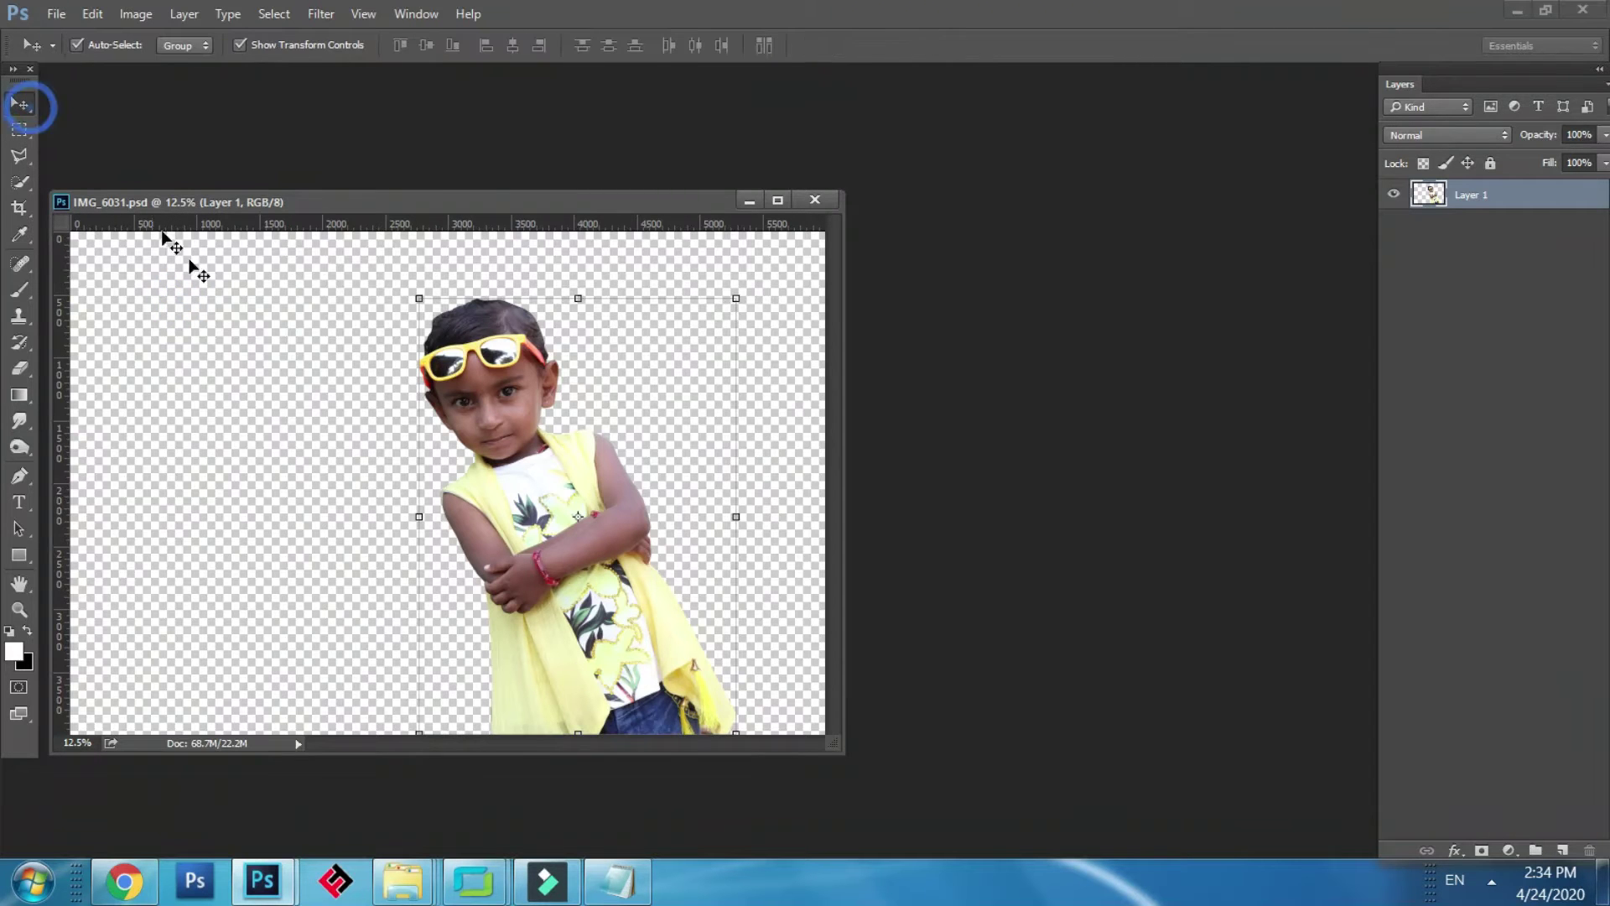
pyautogui.click(255, 345)
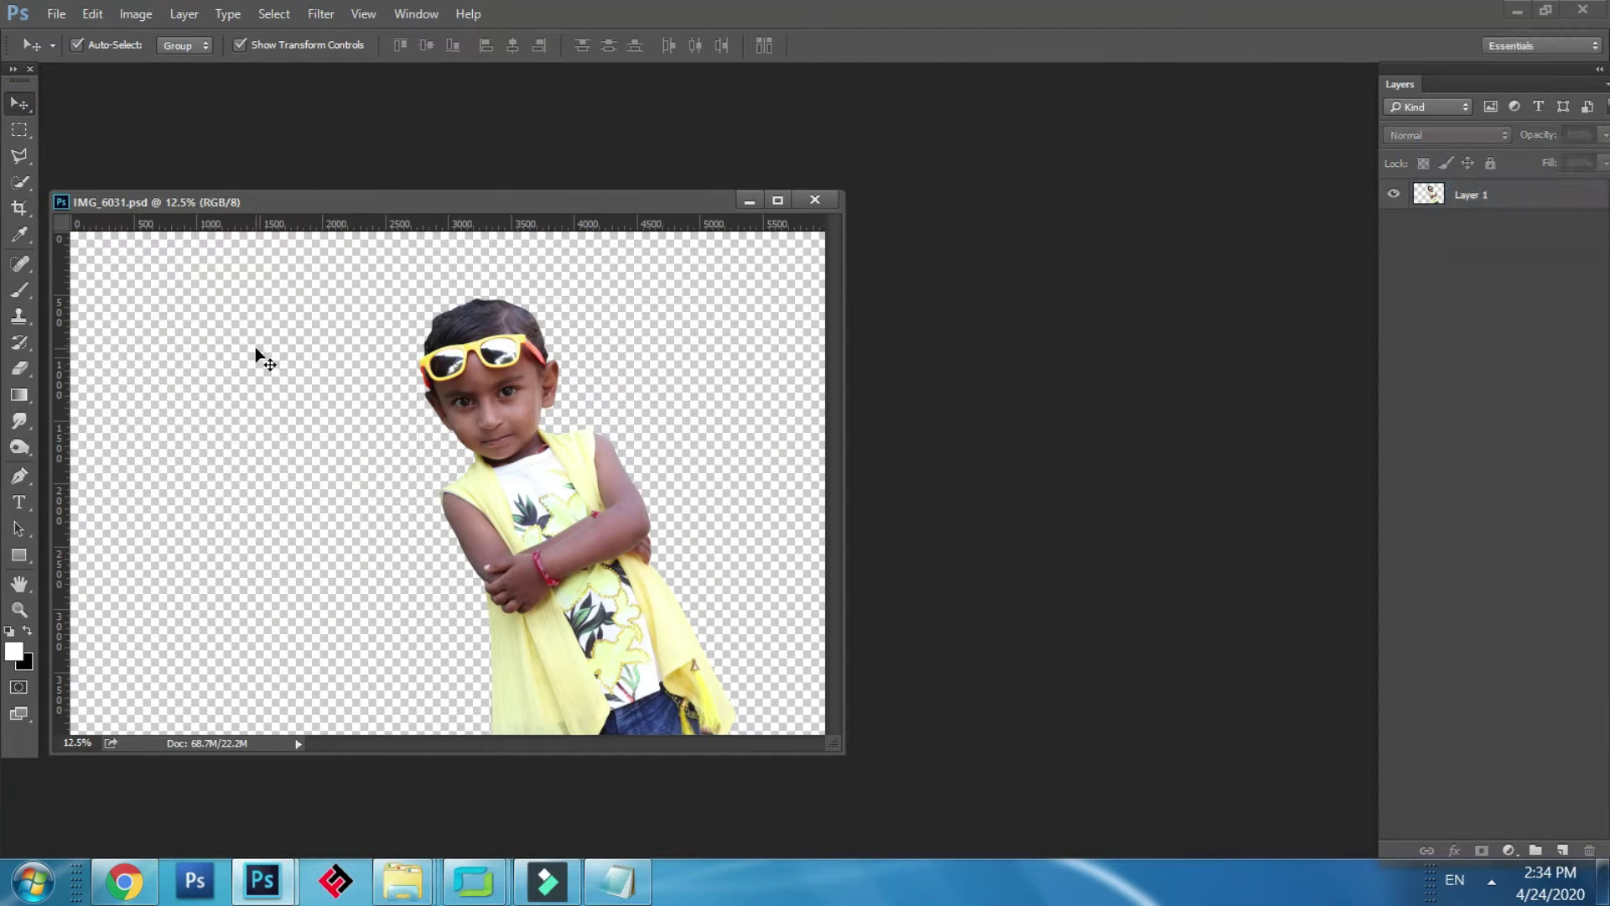
pyautogui.click(1517, 11)
pyautogui.moveTo(37, 148); pyautogui.dragTo(981, 449)
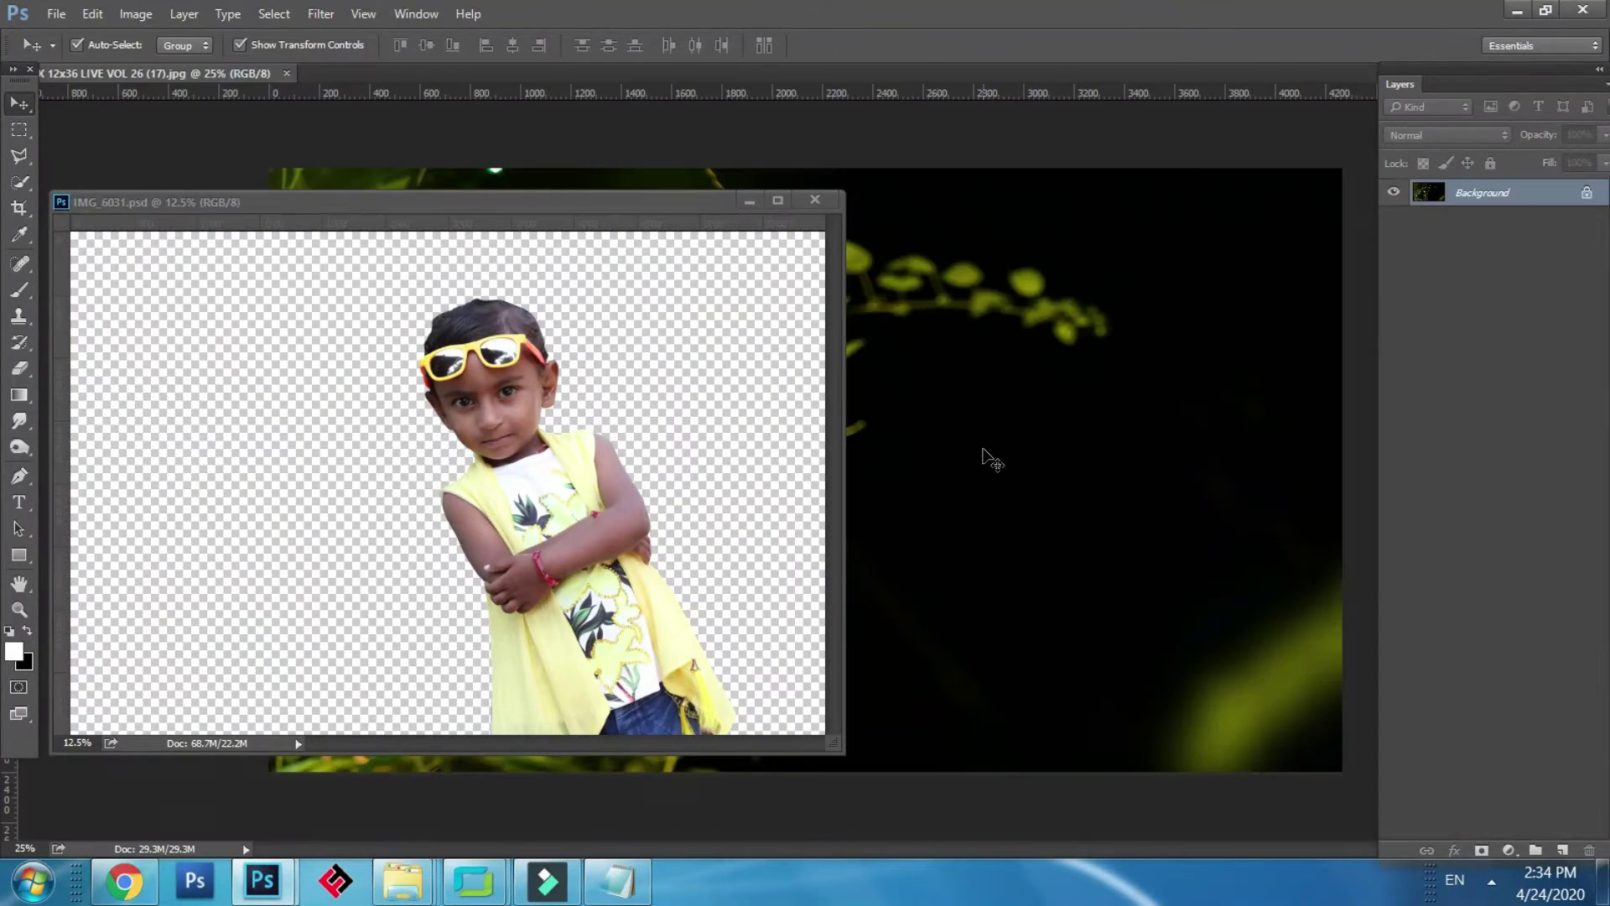
# Step: Copy the girl cutout onto the DMAX background image as a new layer and minimize the IMG_6031.psd window
pyautogui.moveTo(688, 203); pyautogui.dragTo(559, 301)
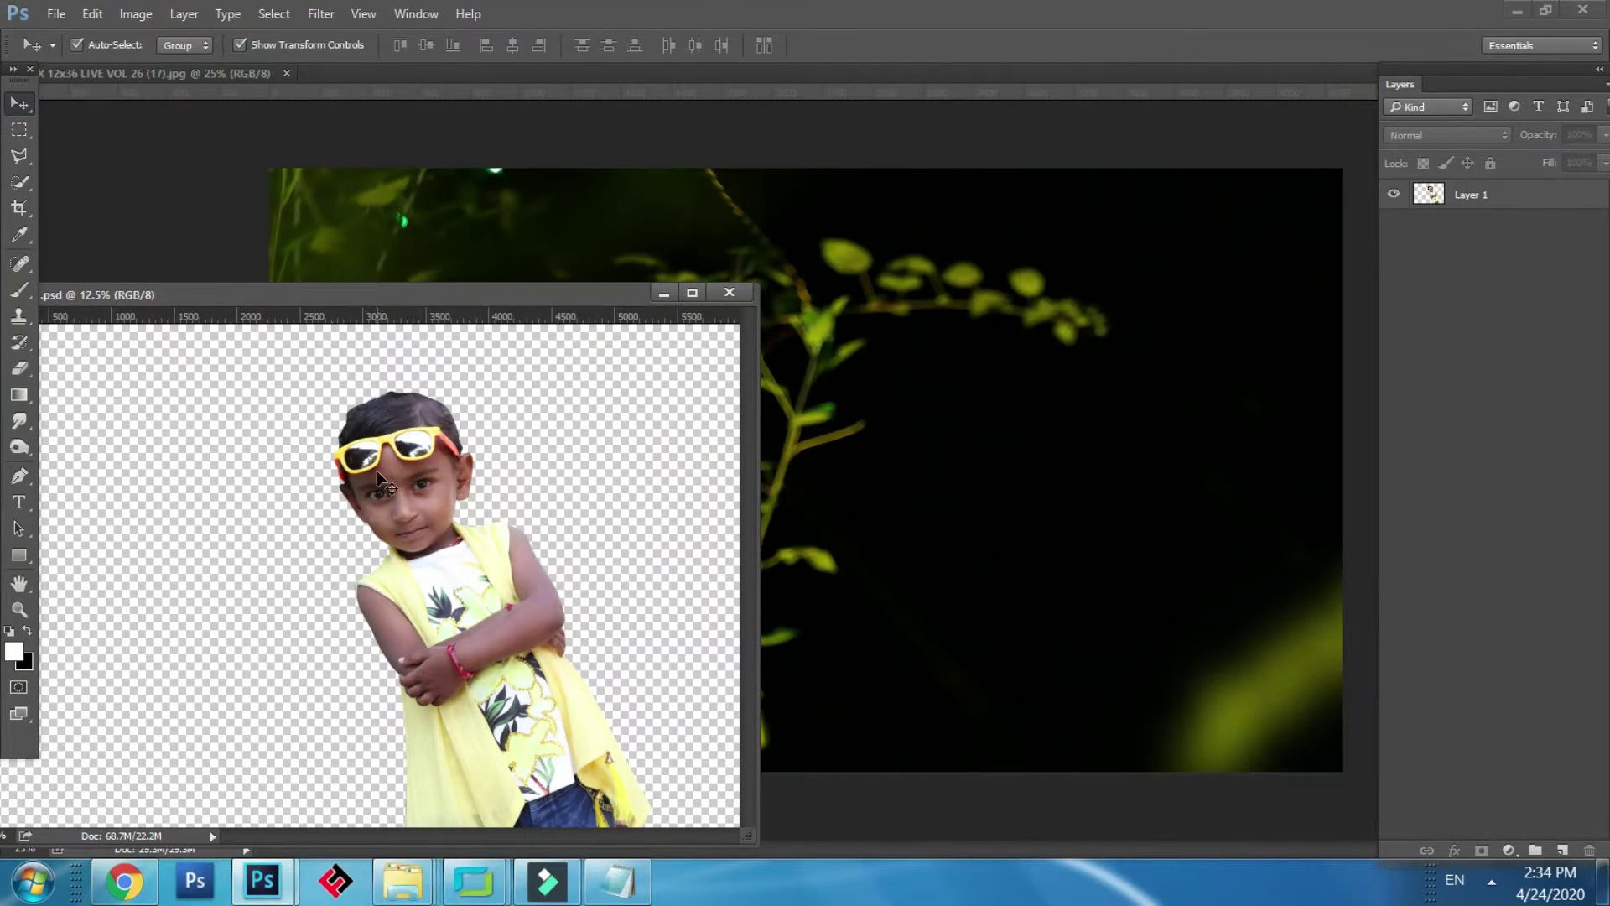
pyautogui.moveTo(403, 470); pyautogui.dragTo(963, 482)
pyautogui.click(663, 293)
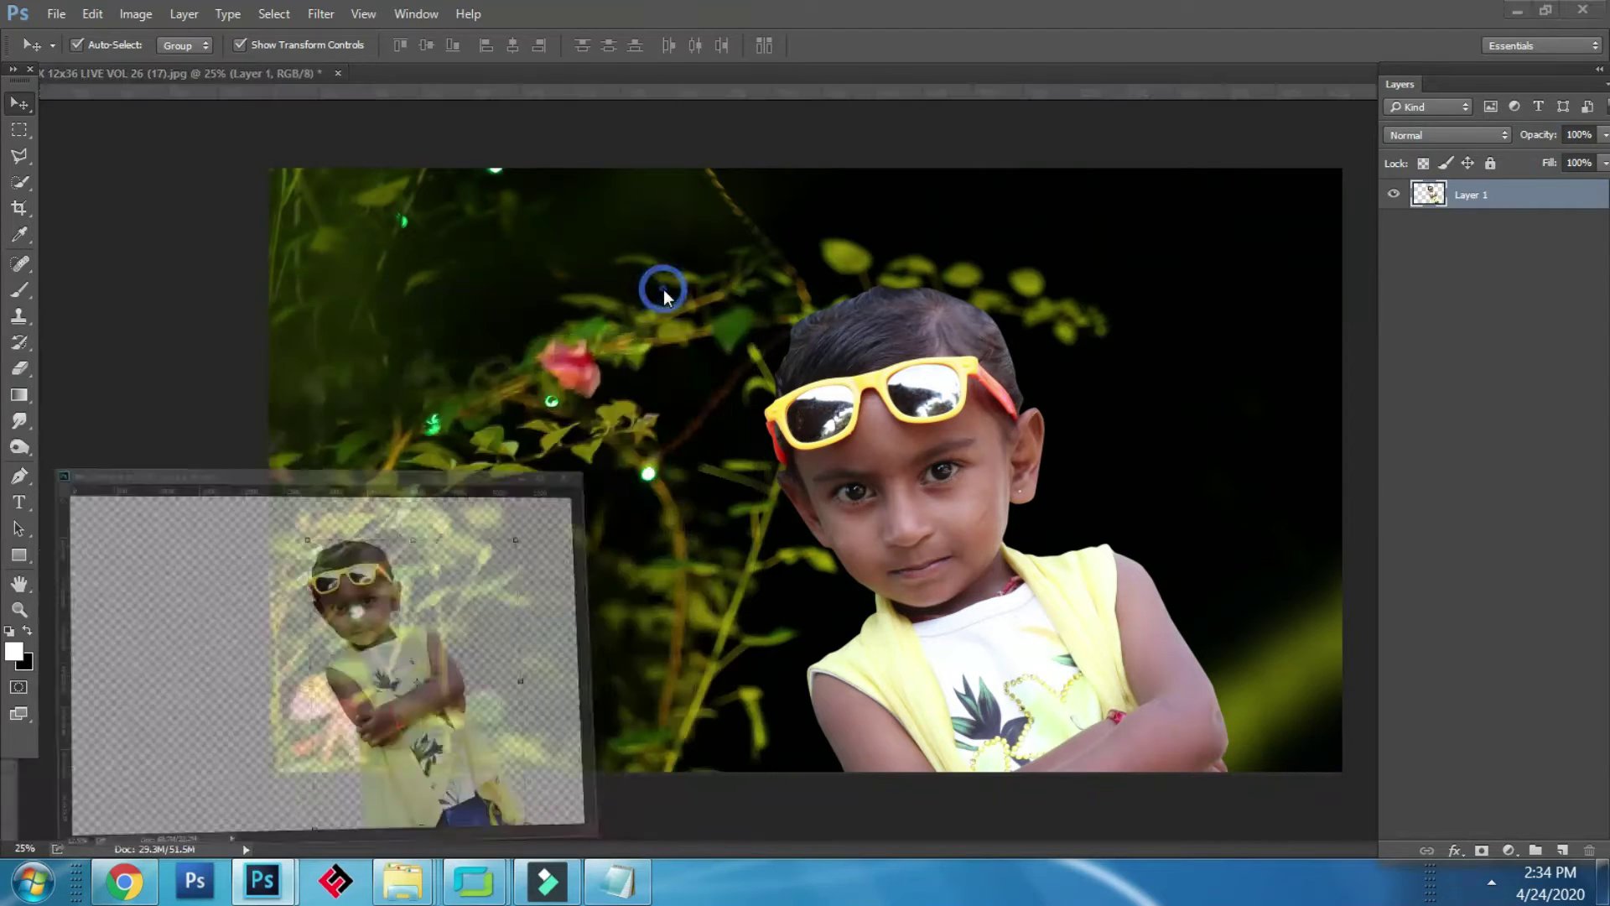
# Step: Scale the girl to about 80%, rotate her about 2.2°, and position her just left of the background's centre
pyautogui.hotkey('ctrl', 't')
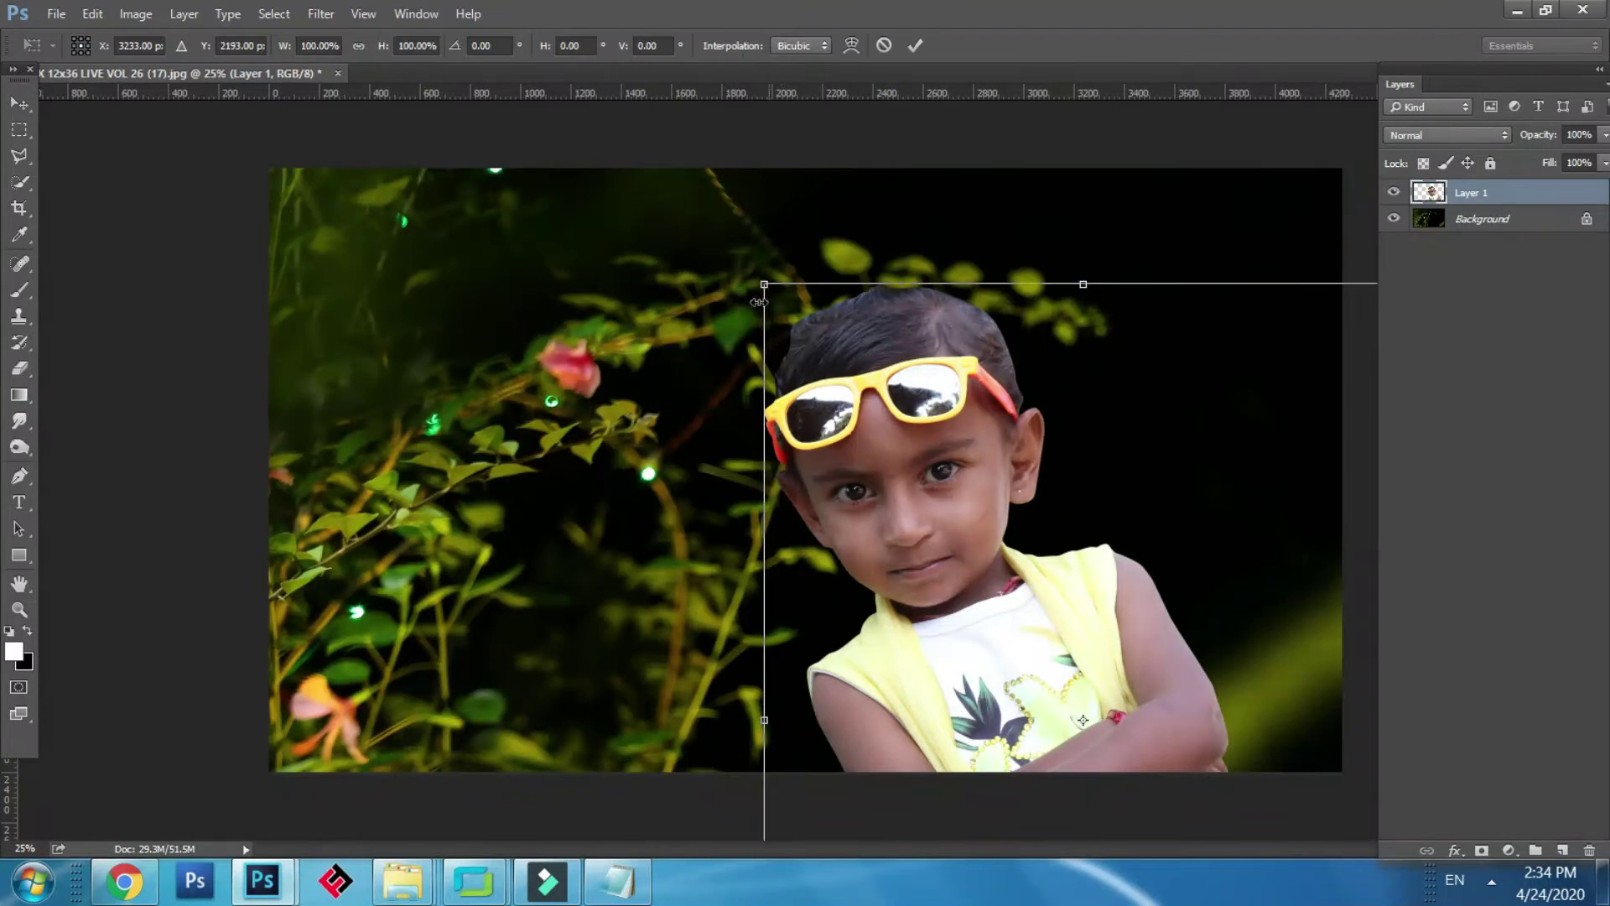
pyautogui.moveTo(802, 335); pyautogui.dragTo(895, 468)
pyautogui.moveTo(1074, 654); pyautogui.dragTo(1059, 482)
pyautogui.moveTo(1243, 299); pyautogui.dragTo(1325, 189)
pyautogui.moveTo(1208, 358); pyautogui.dragTo(1003, 384)
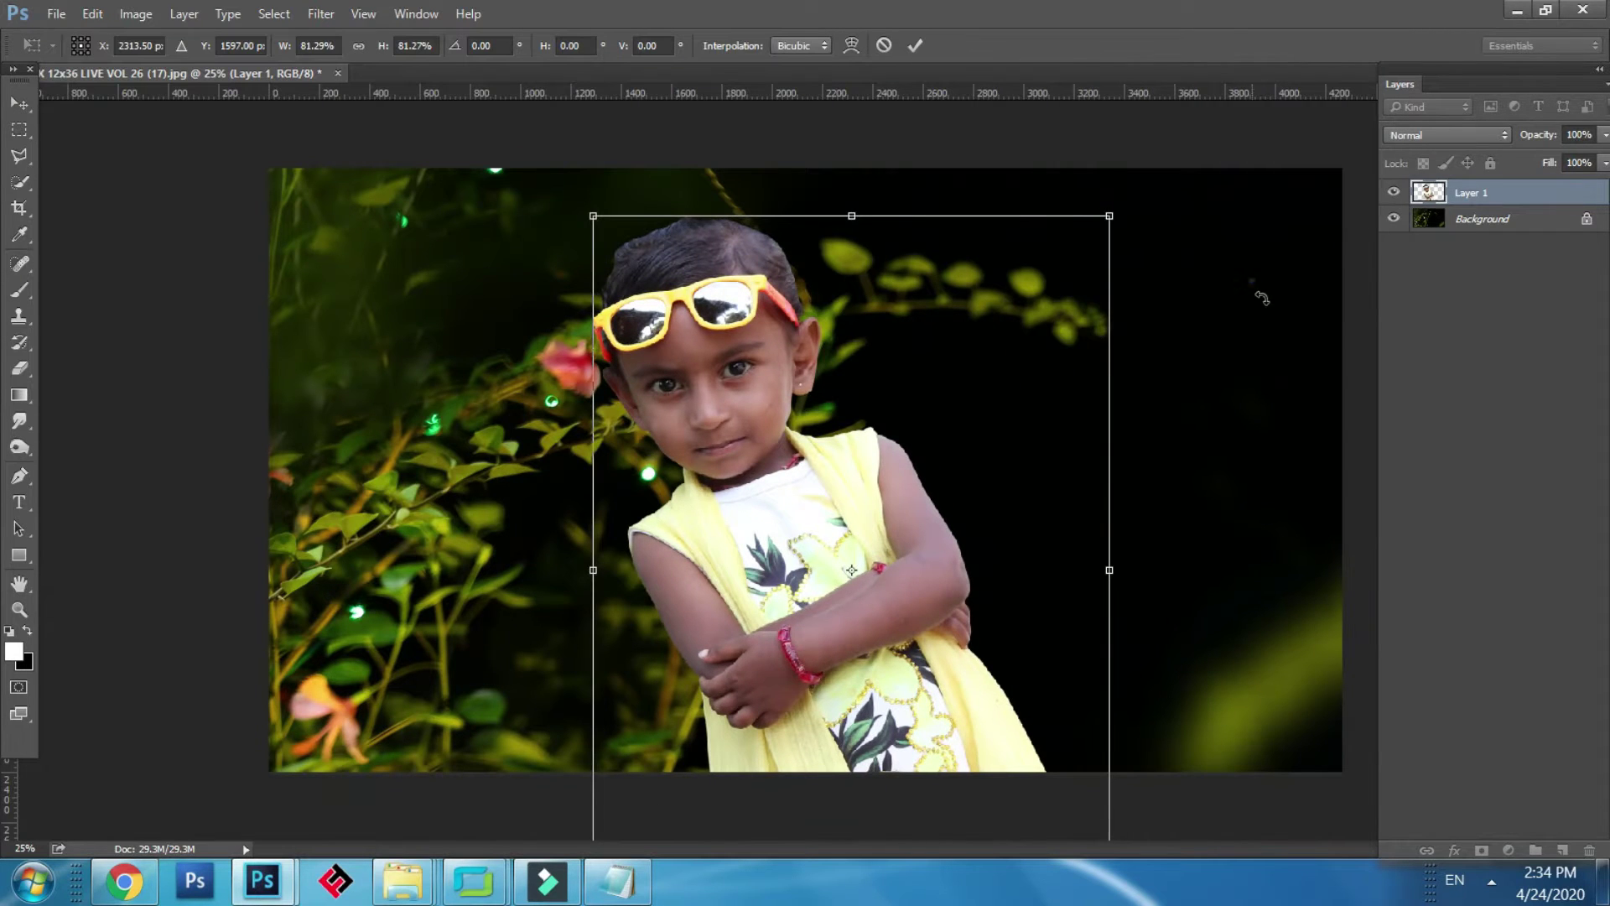
pyautogui.moveTo(1262, 298)
pyautogui.mouseDown()
pyautogui.moveTo(1265, 316)
pyautogui.moveTo(1247, 302)
pyautogui.mouseUp()
pyautogui.moveTo(1130, 222)
pyautogui.mouseDown()
pyautogui.moveTo(1143, 187)
pyautogui.moveTo(1107, 223)
pyautogui.mouseUp()
pyautogui.moveTo(1016, 359)
pyautogui.mouseDown()
pyautogui.moveTo(922, 359)
pyautogui.moveTo(1125, 347)
pyautogui.moveTo(995, 362)
pyautogui.mouseUp()
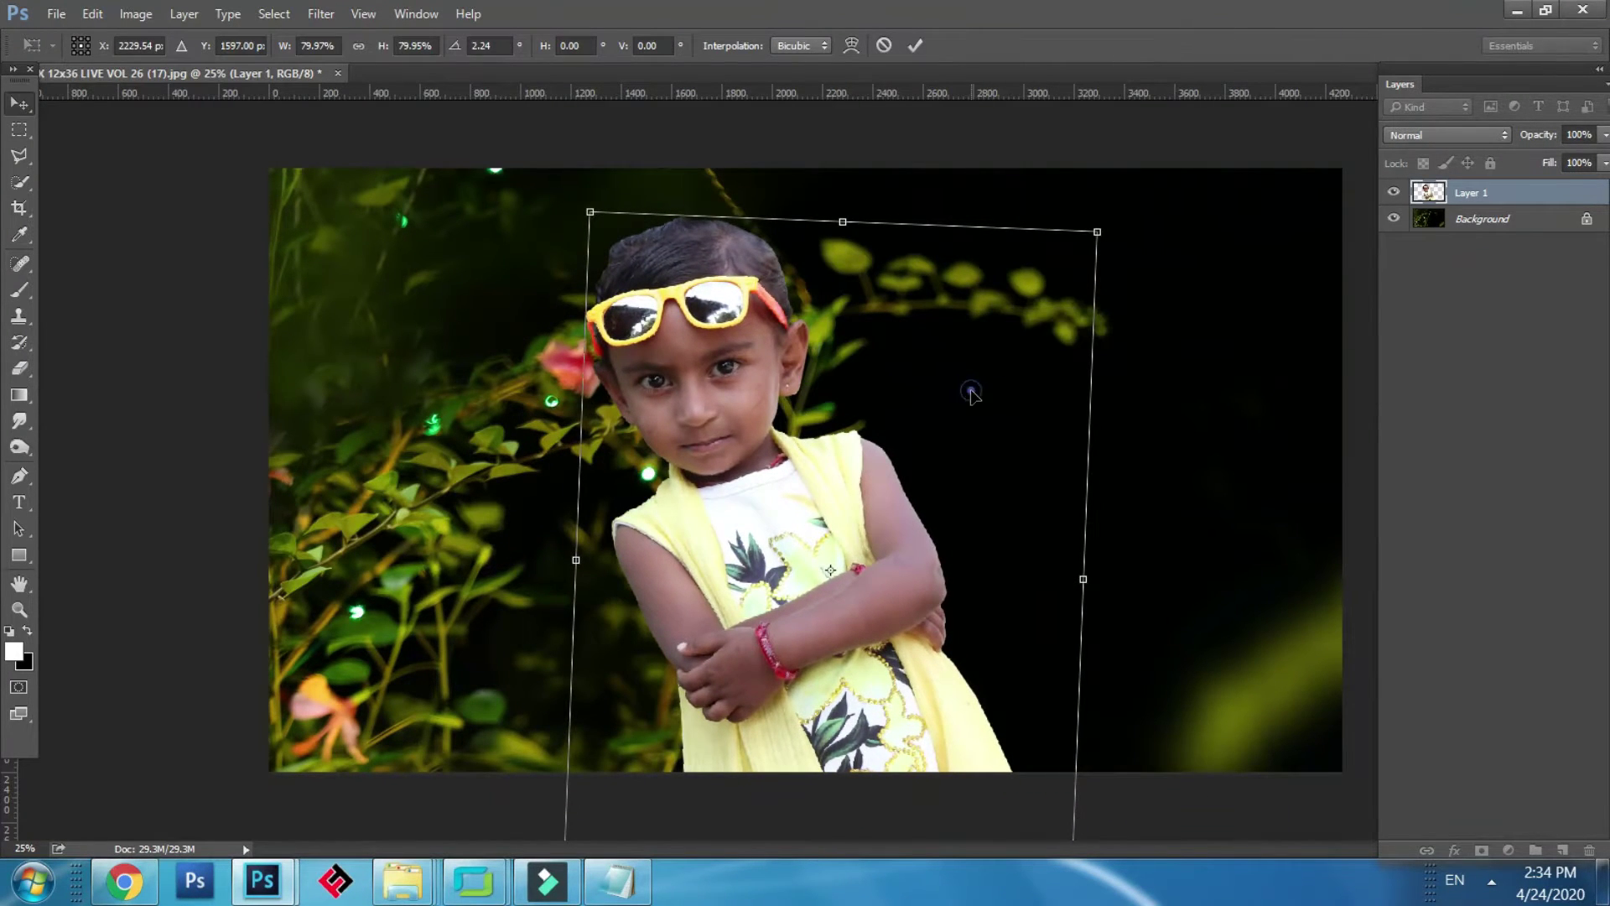
pyautogui.doubleClick(971, 394)
pyautogui.click(1252, 428)
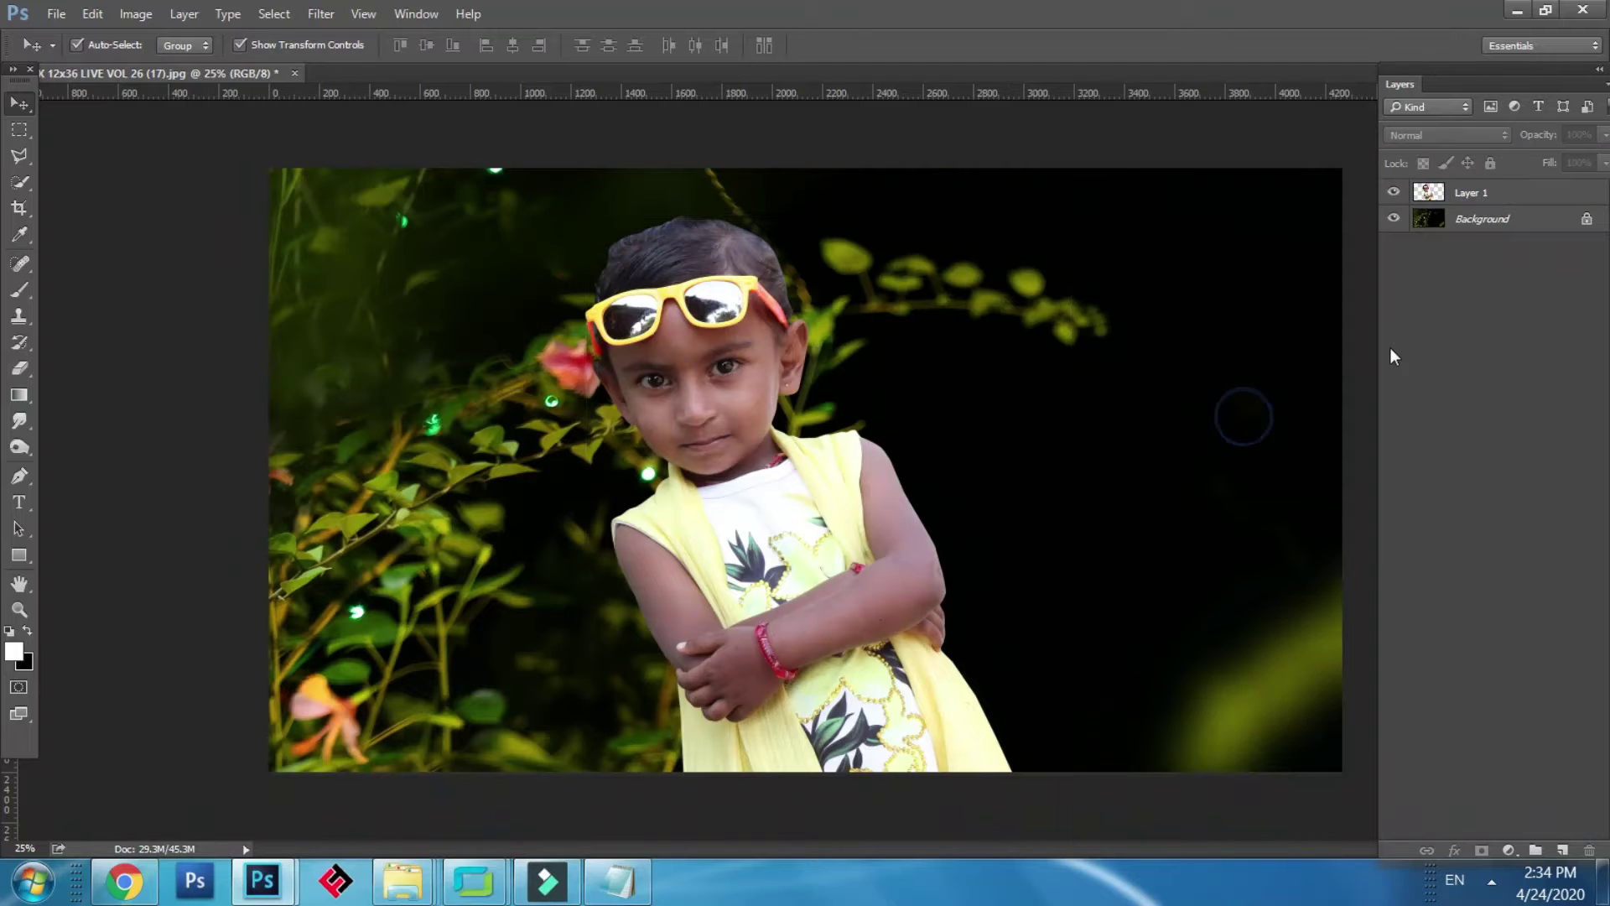
# Step: Select the girl's Layer 1 and apply the Camera Raw Filter to it
pyautogui.hotkey('ctrl', '+')
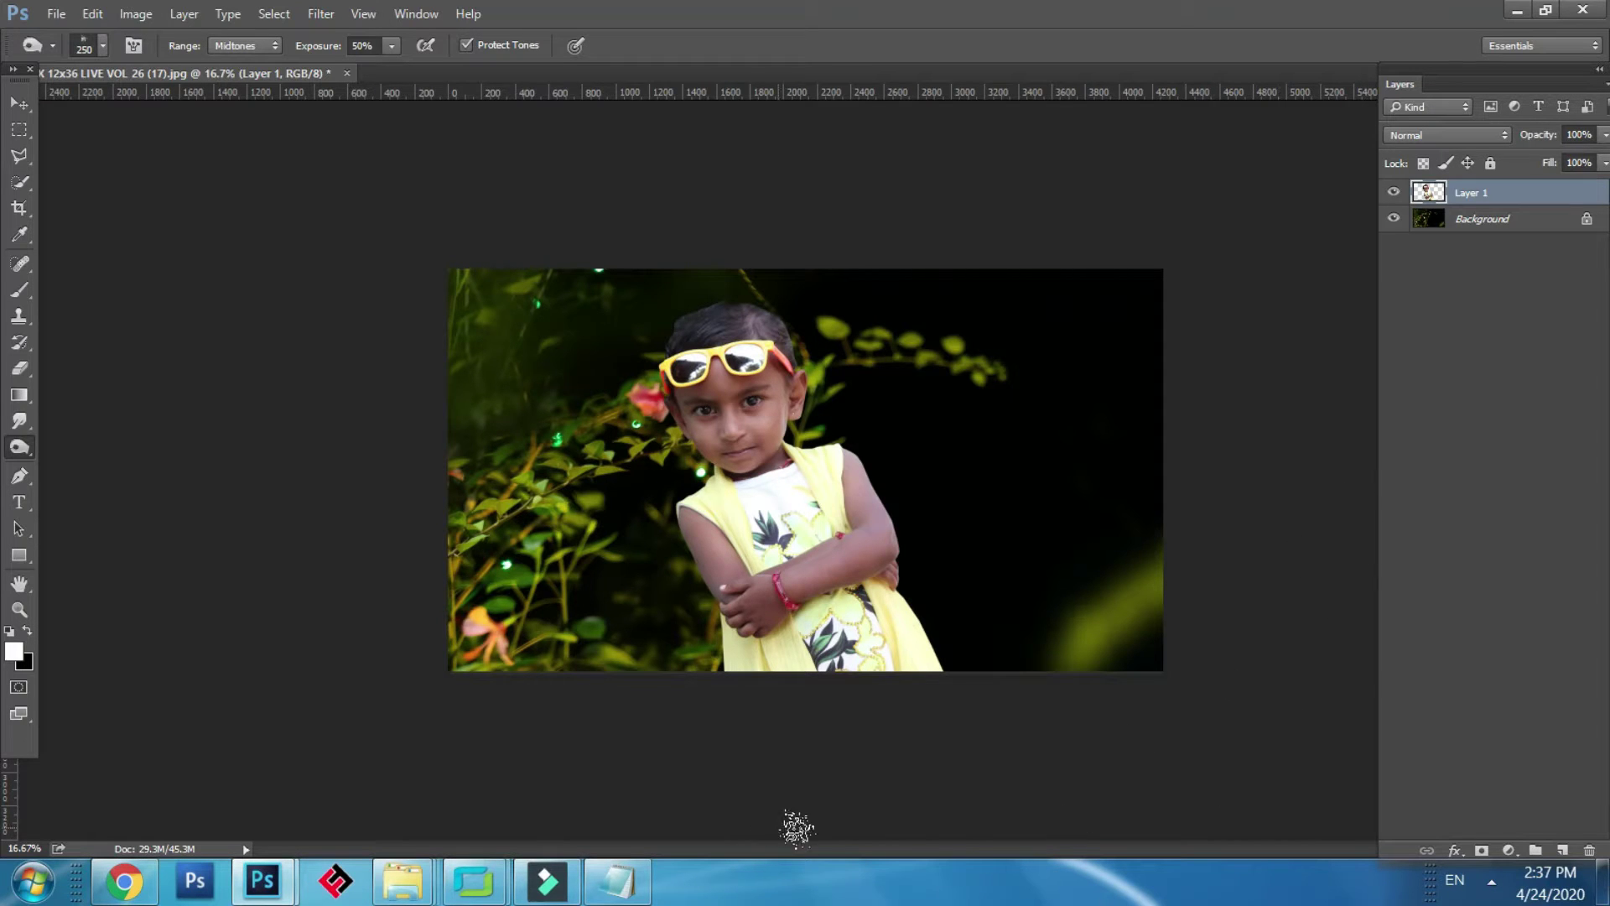
pyautogui.rightClick(801, 509)
pyautogui.click(818, 521)
pyautogui.rightClick(784, 507)
pyautogui.click(818, 520)
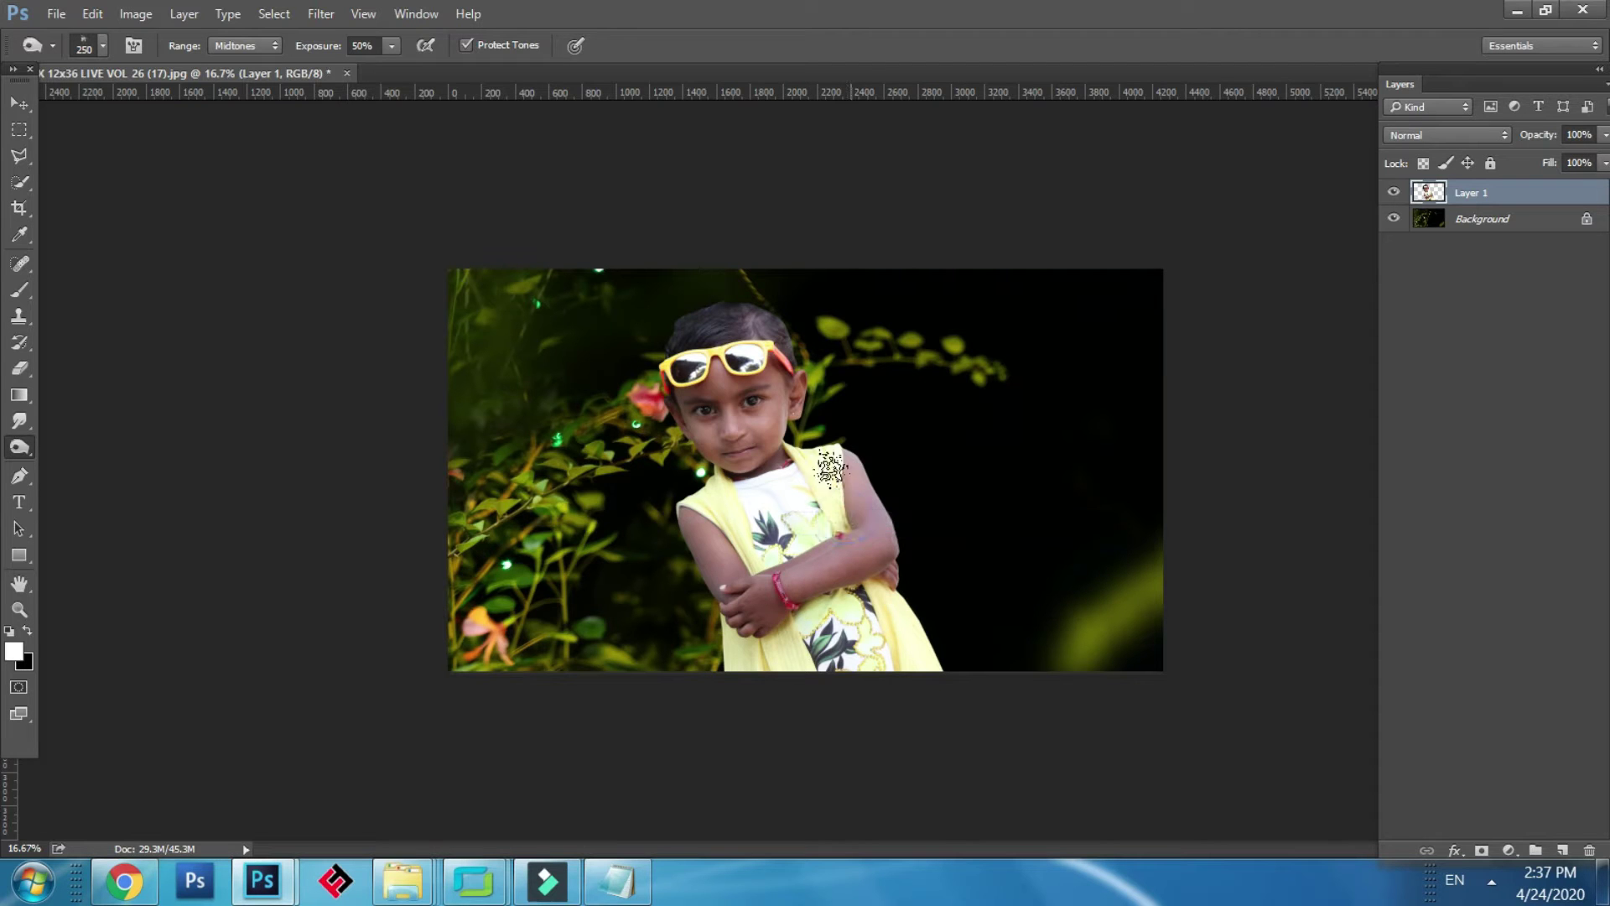
pyautogui.click(325, 17)
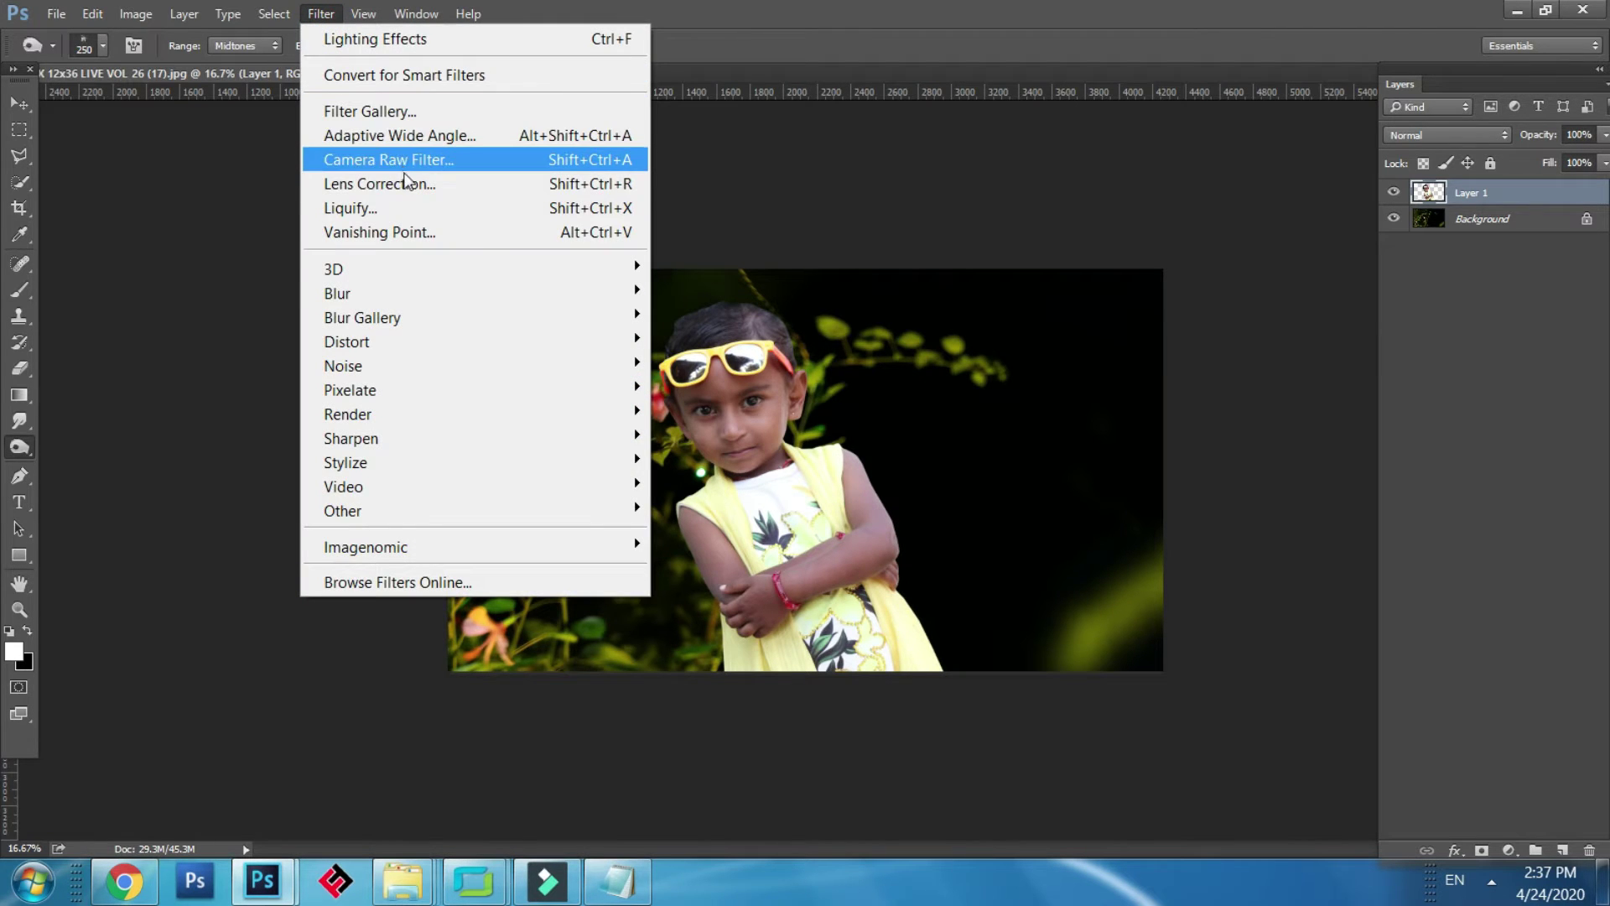
pyautogui.click(410, 160)
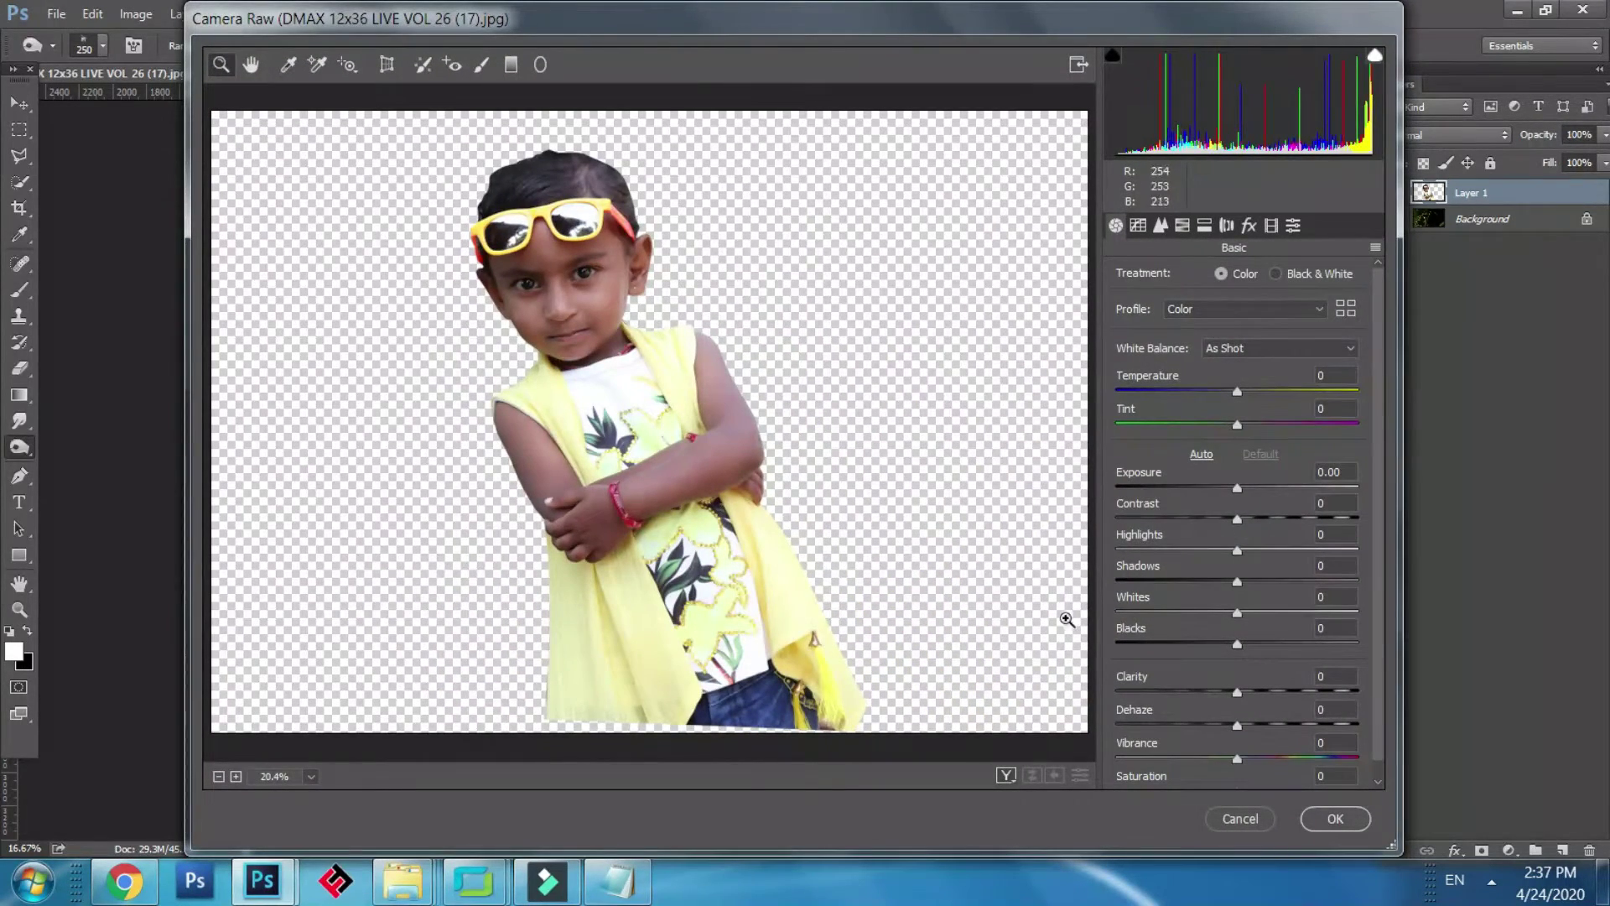
pyautogui.click(1315, 820)
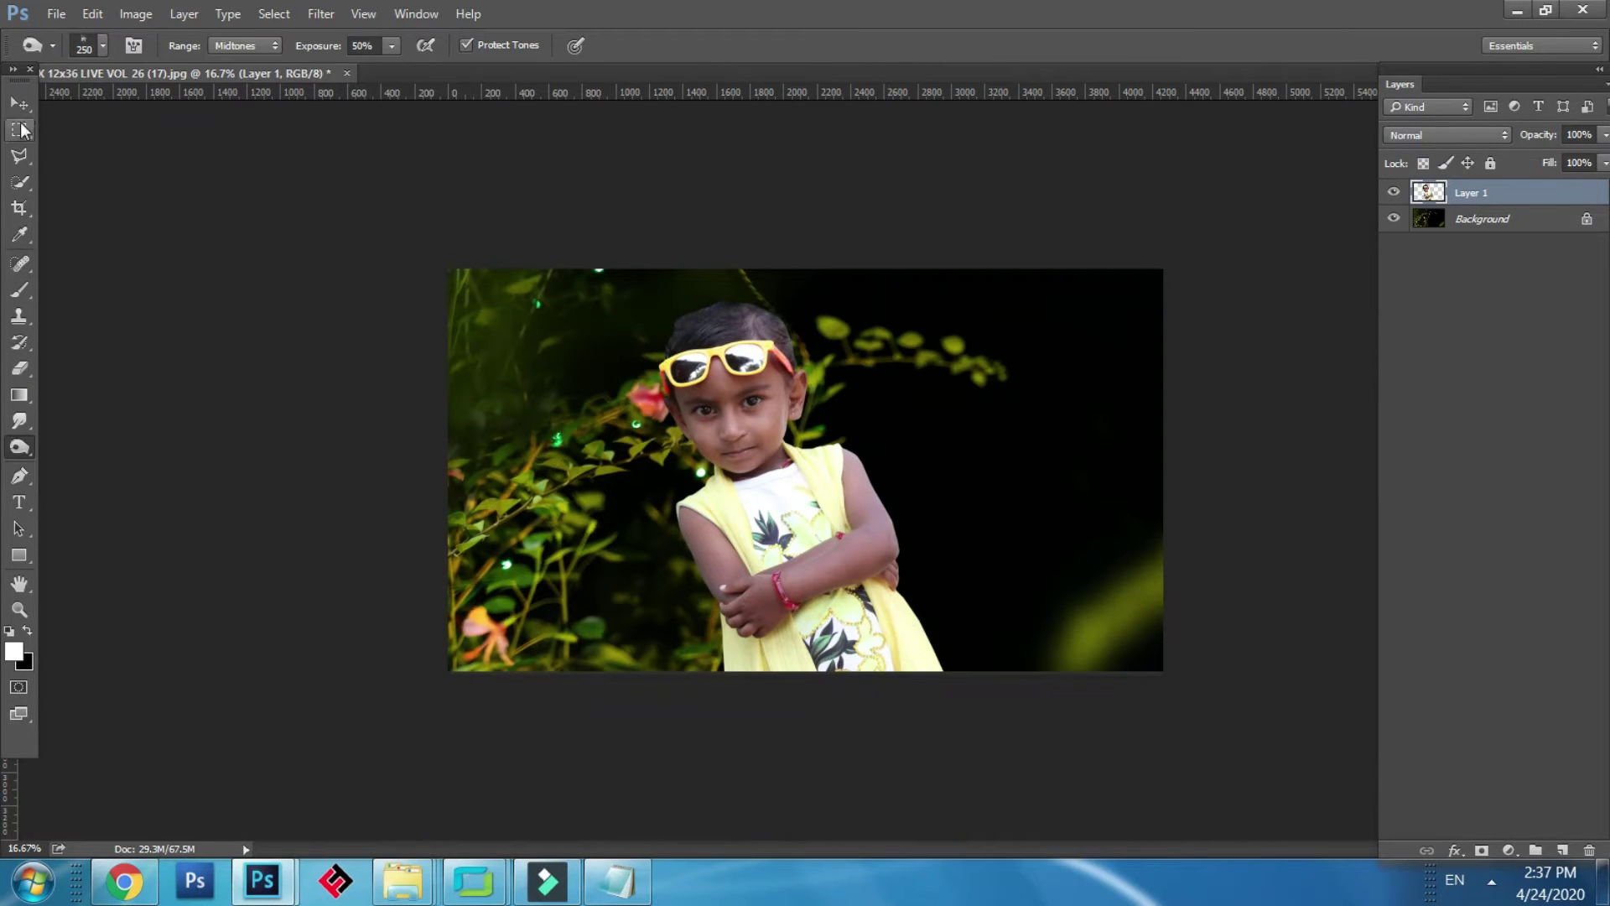
# Step: Apply Color Balance to the girl's layer with midtone levels of +4, +10 and -9
pyautogui.click(21, 106)
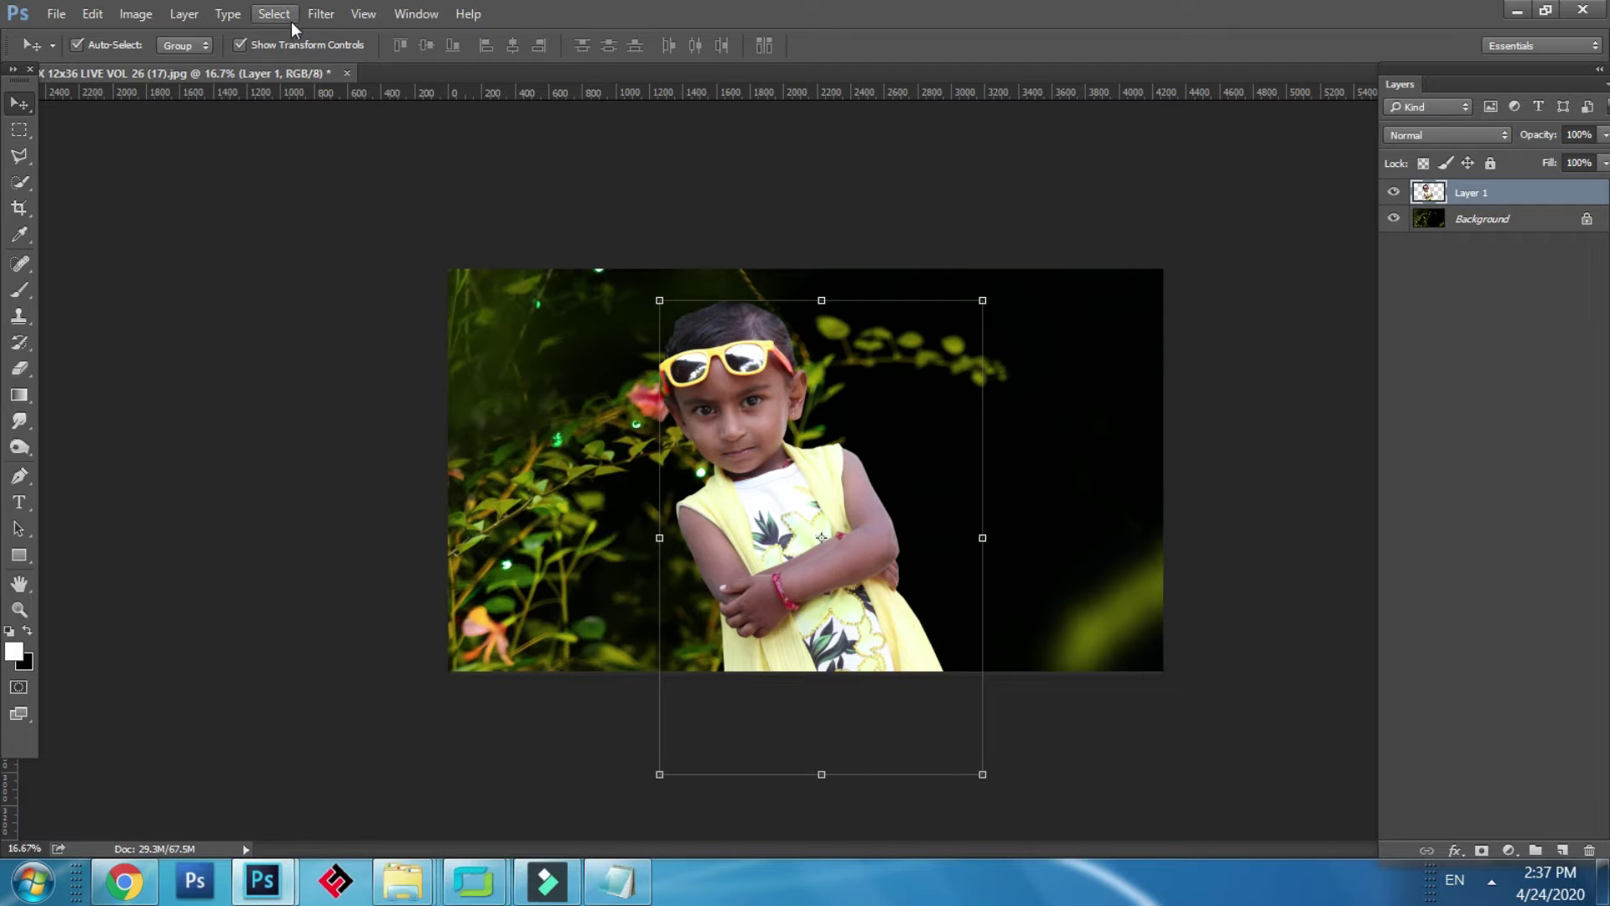
pyautogui.click(353, 176)
pyautogui.rightClick(738, 457)
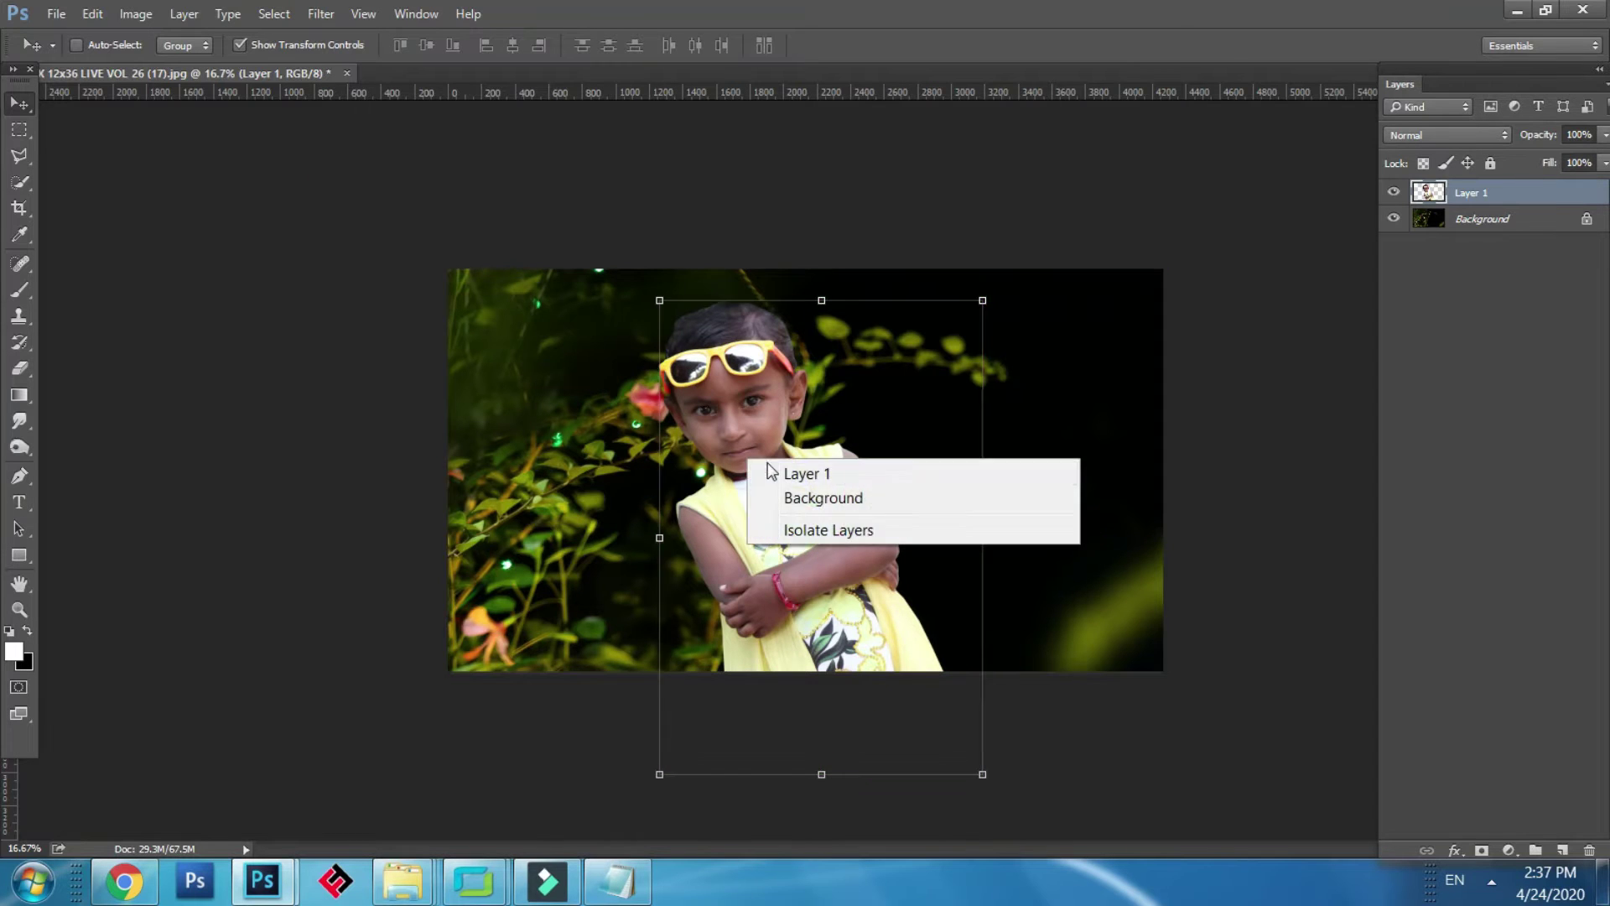
pyautogui.click(770, 469)
pyautogui.hotkey('ctrl', 'b')
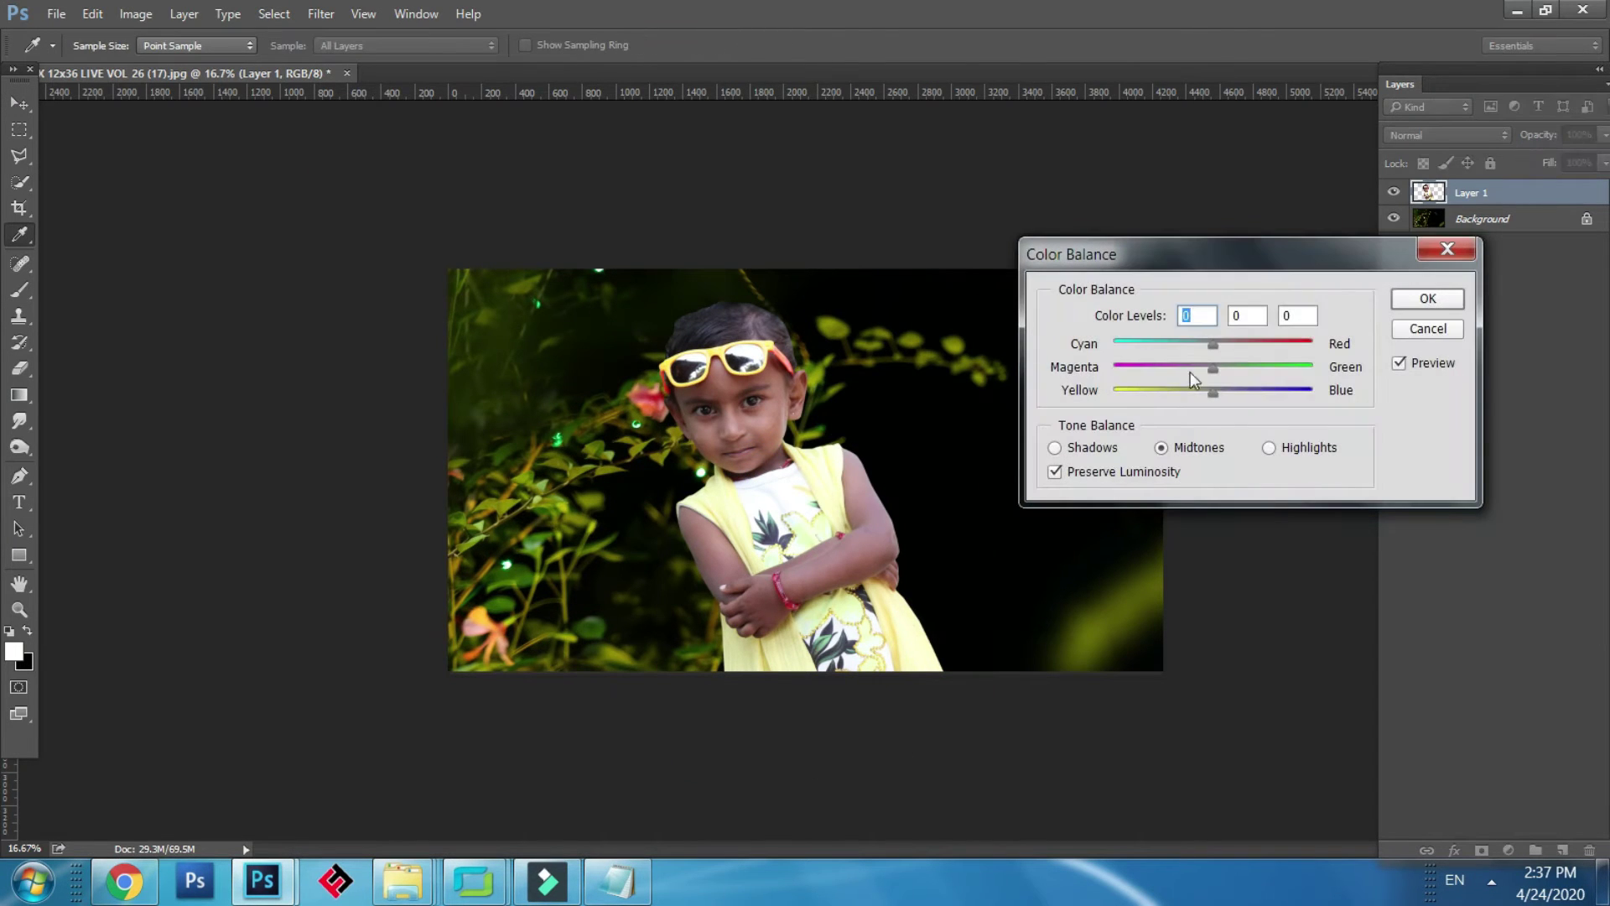
pyautogui.moveTo(1211, 367); pyautogui.dragTo(1182, 394)
pyautogui.click(1223, 369)
pyautogui.write('0v')
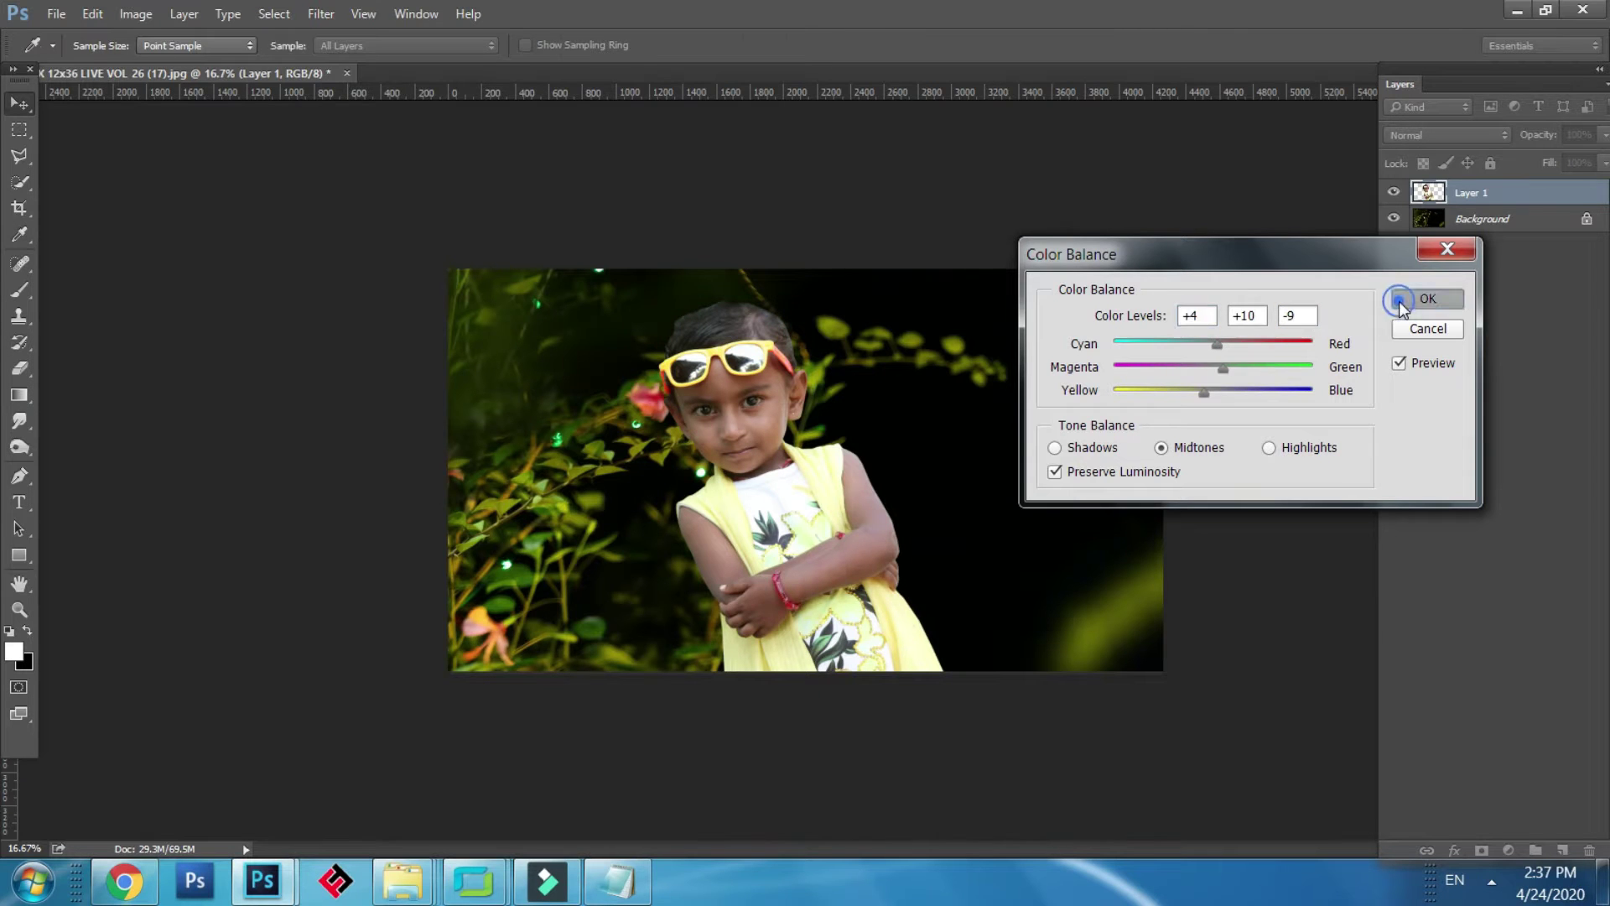
pyautogui.click(1428, 299)
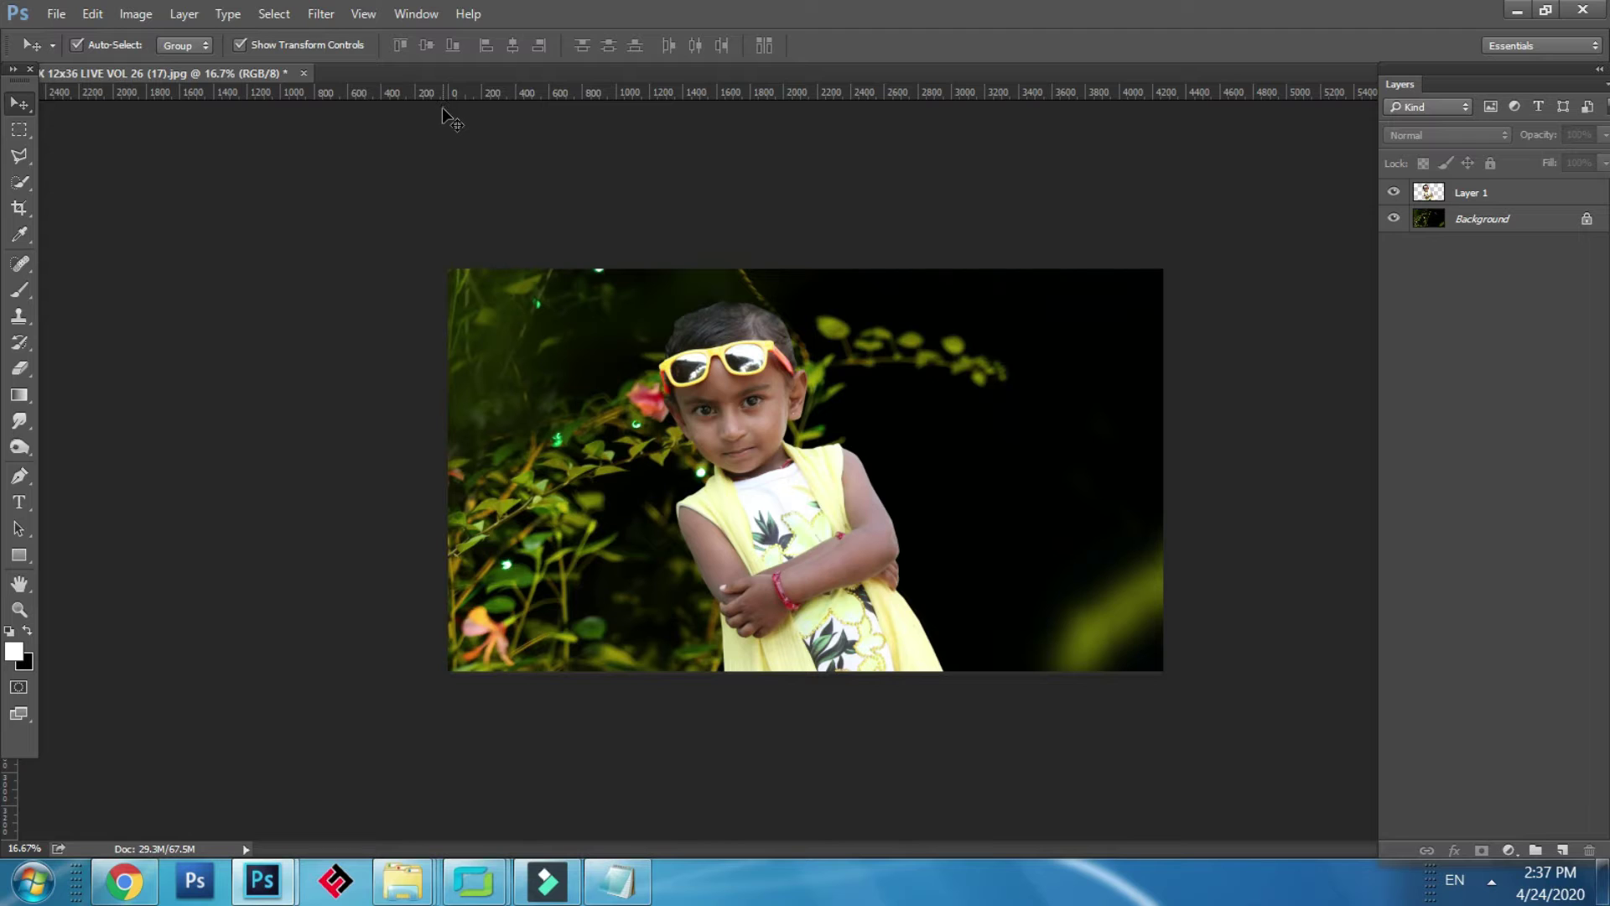
pyautogui.press('ctrl')
pyautogui.keyDown('ctrl'); pyautogui.click(738, 415); pyautogui.keyUp('ctrl')
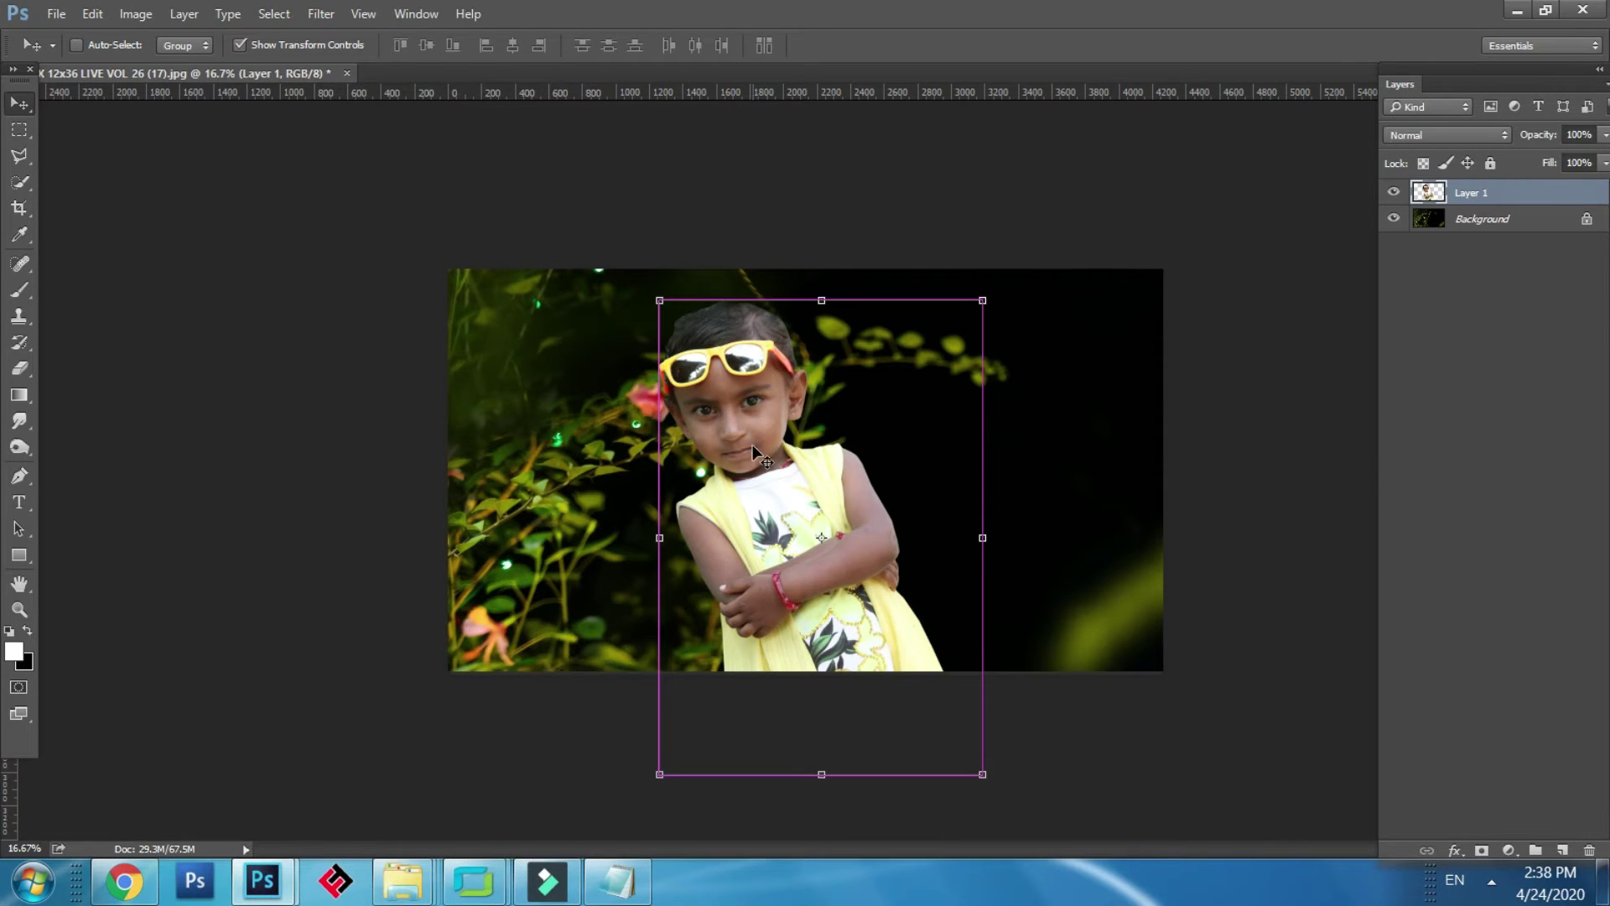
pyautogui.hotkey('ctrl', 'u')
pyautogui.moveTo(360, 319)
pyautogui.mouseDown()
pyautogui.moveTo(385, 322)
pyautogui.moveTo(361, 318)
pyautogui.mouseUp()
pyautogui.moveTo(357, 366); pyautogui.dragTo(335, 369)
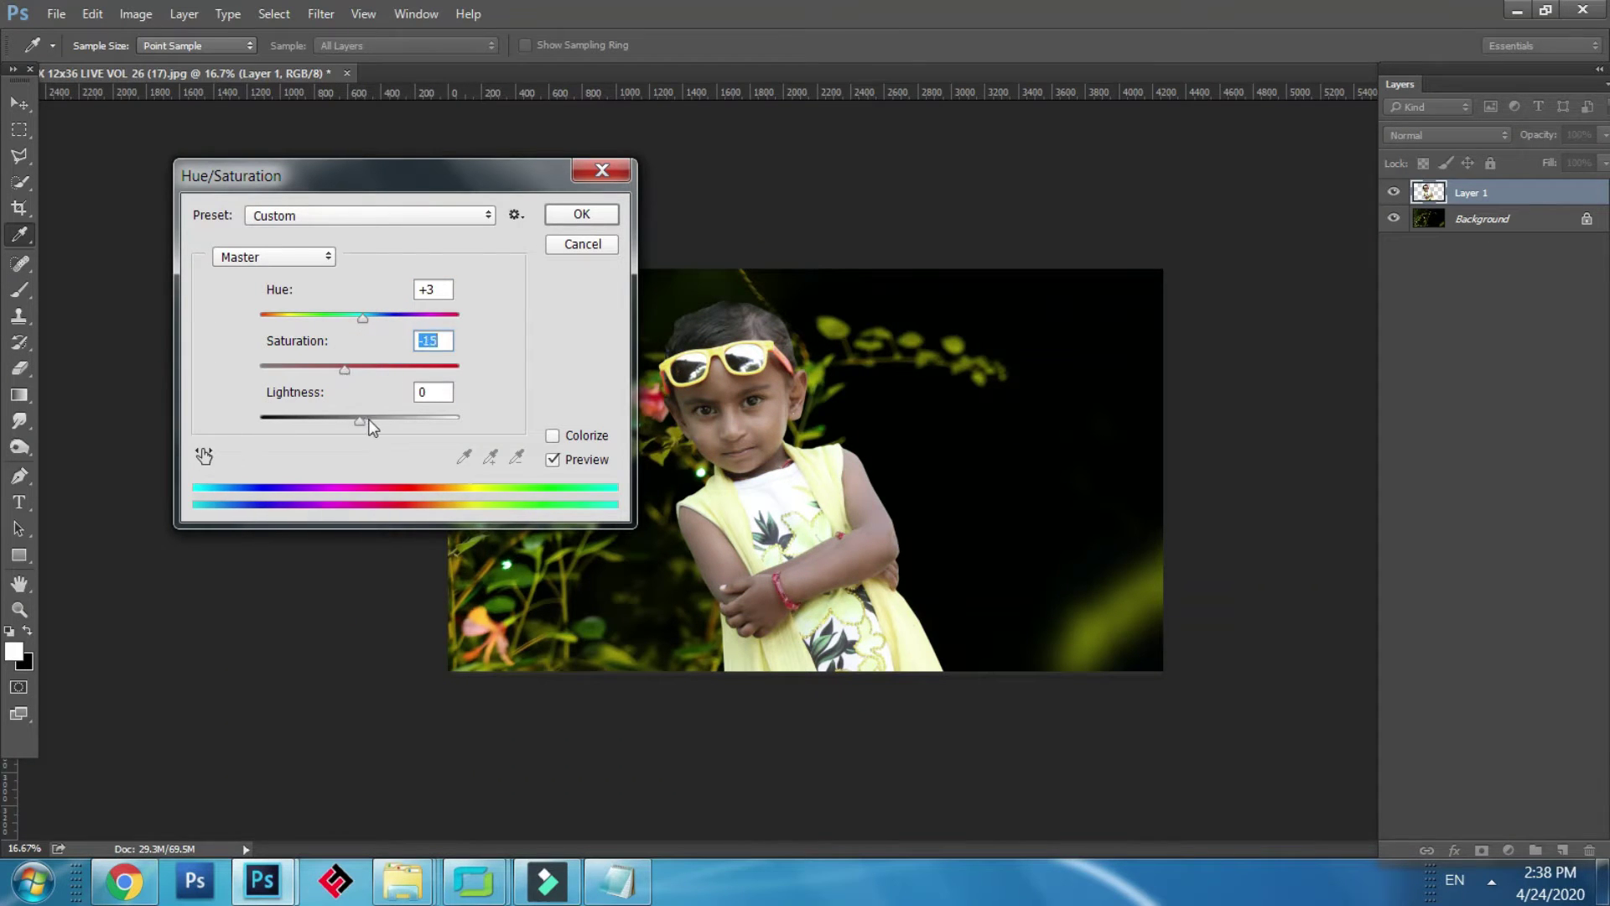
pyautogui.moveTo(372, 427); pyautogui.dragTo(345, 421)
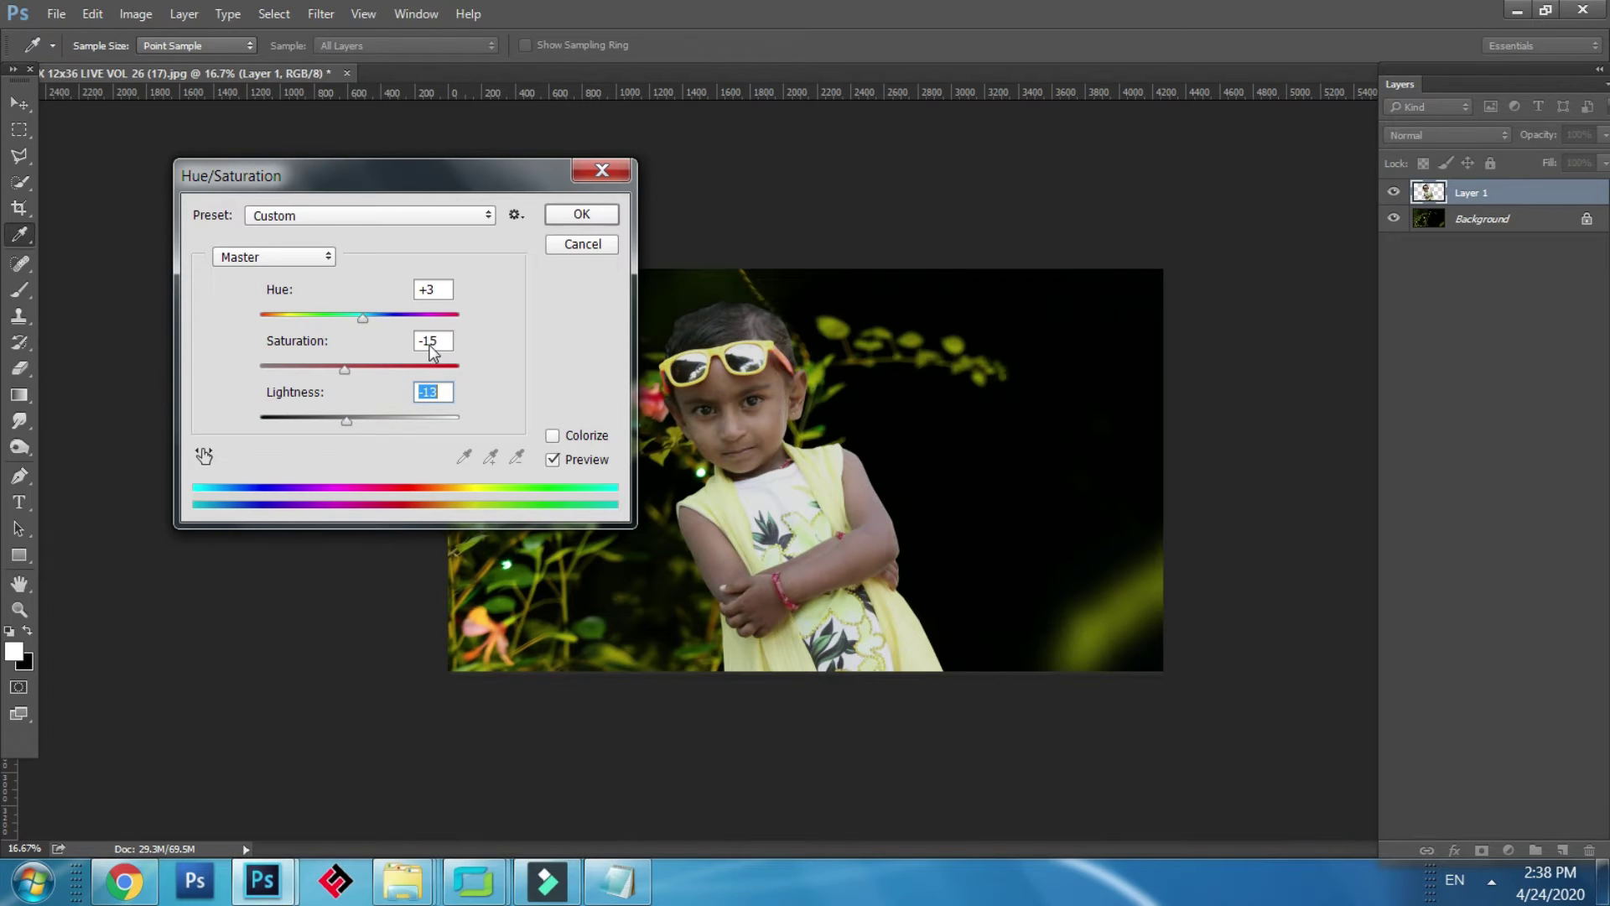
pyautogui.click(563, 253)
pyautogui.click(818, 199)
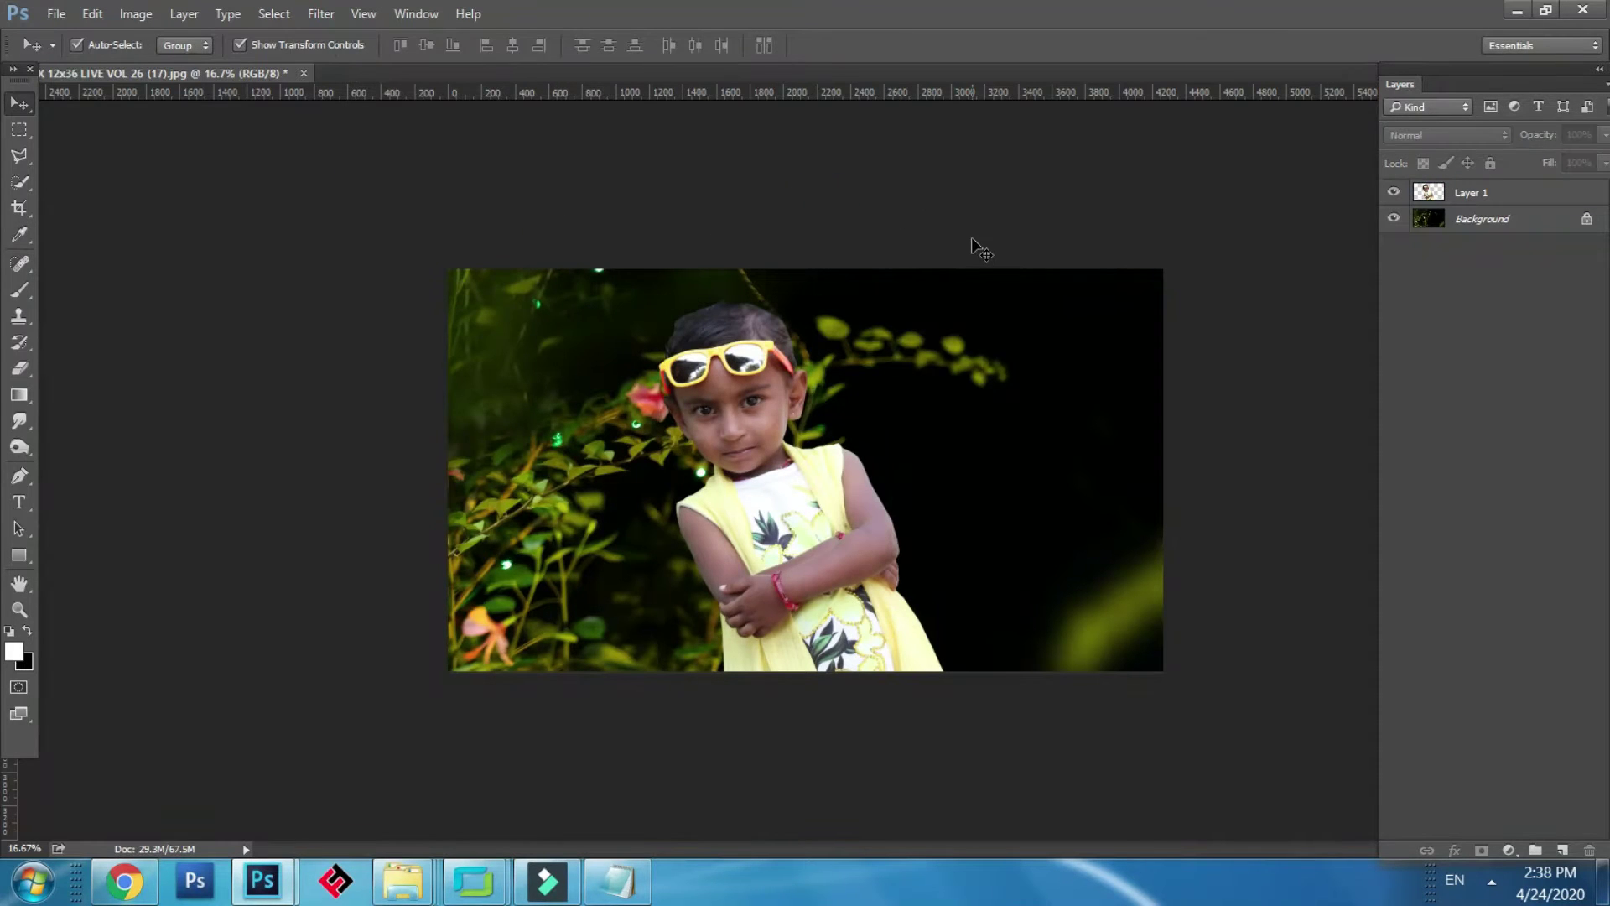
# Step: Select the girl's Layer 1 and open the Photo Filter adjustment for it
pyautogui.hotkey('ctrl', '+')
pyautogui.hotkey('ctrl', '+')
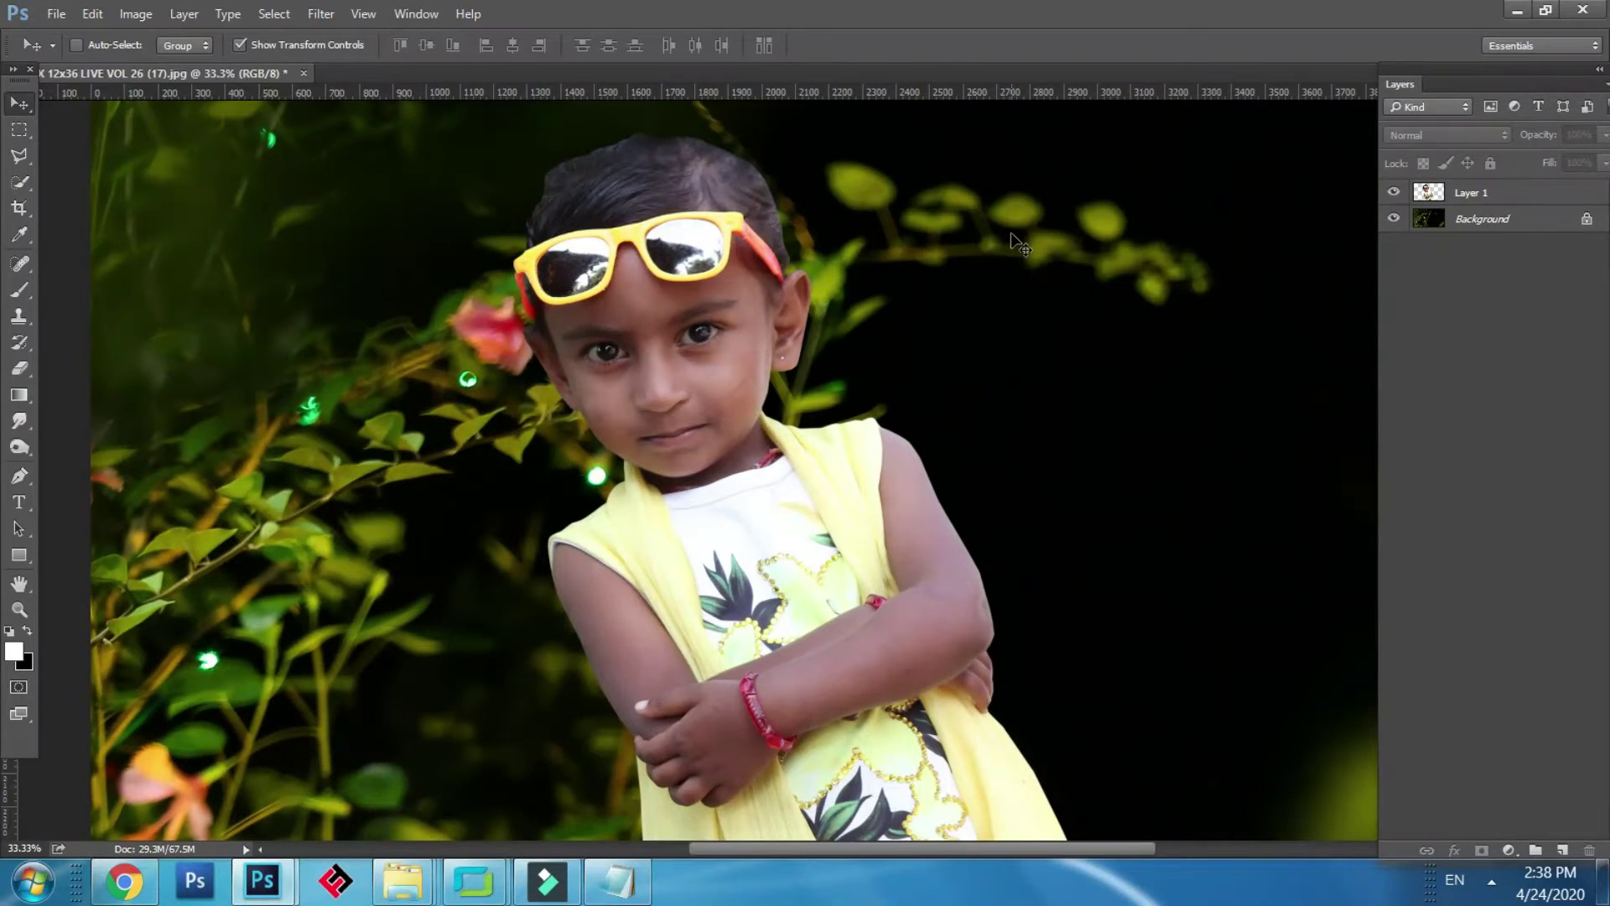
pyautogui.hotkey('ctrl', '+')
pyautogui.rightClick(627, 392)
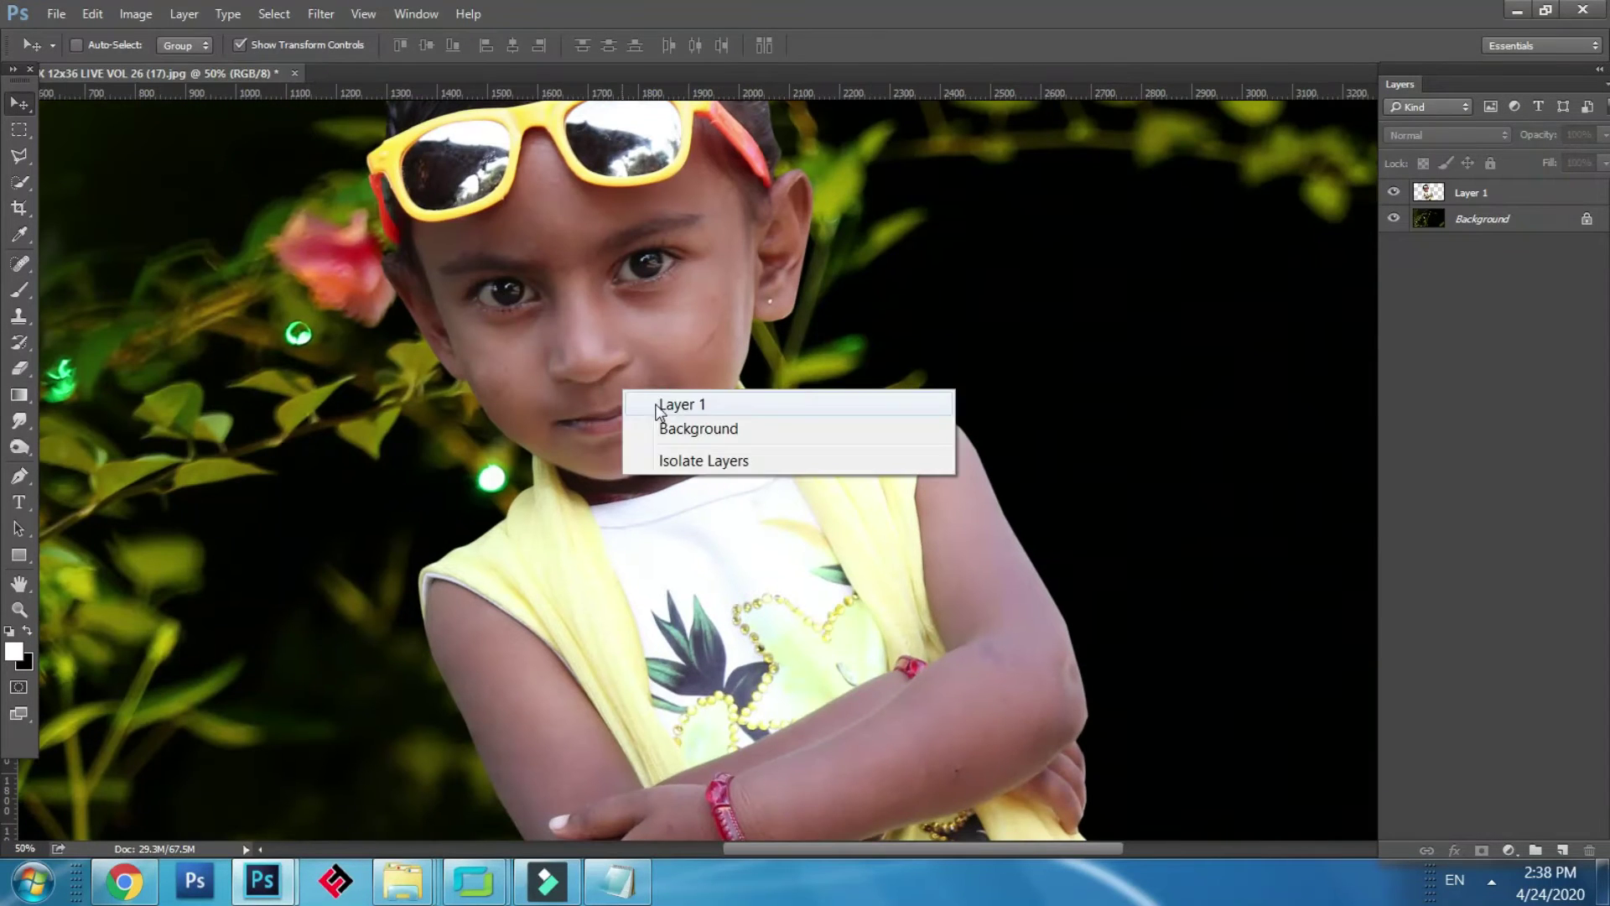
pyautogui.click(671, 403)
pyautogui.click(132, 17)
pyautogui.moveTo(177, 76)
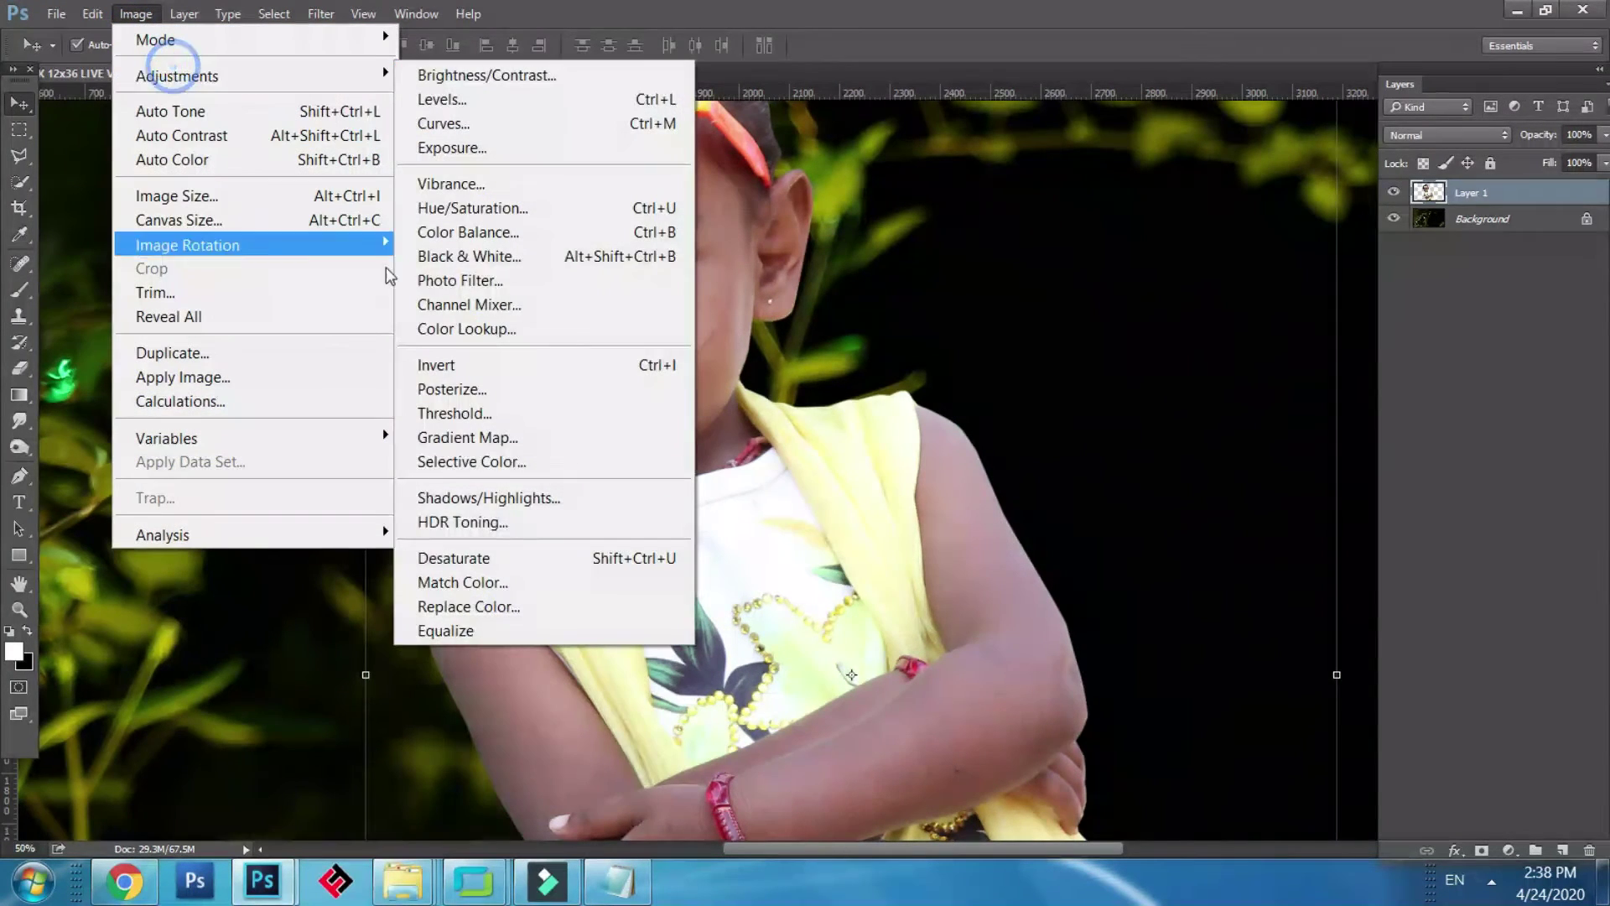
pyautogui.click(467, 288)
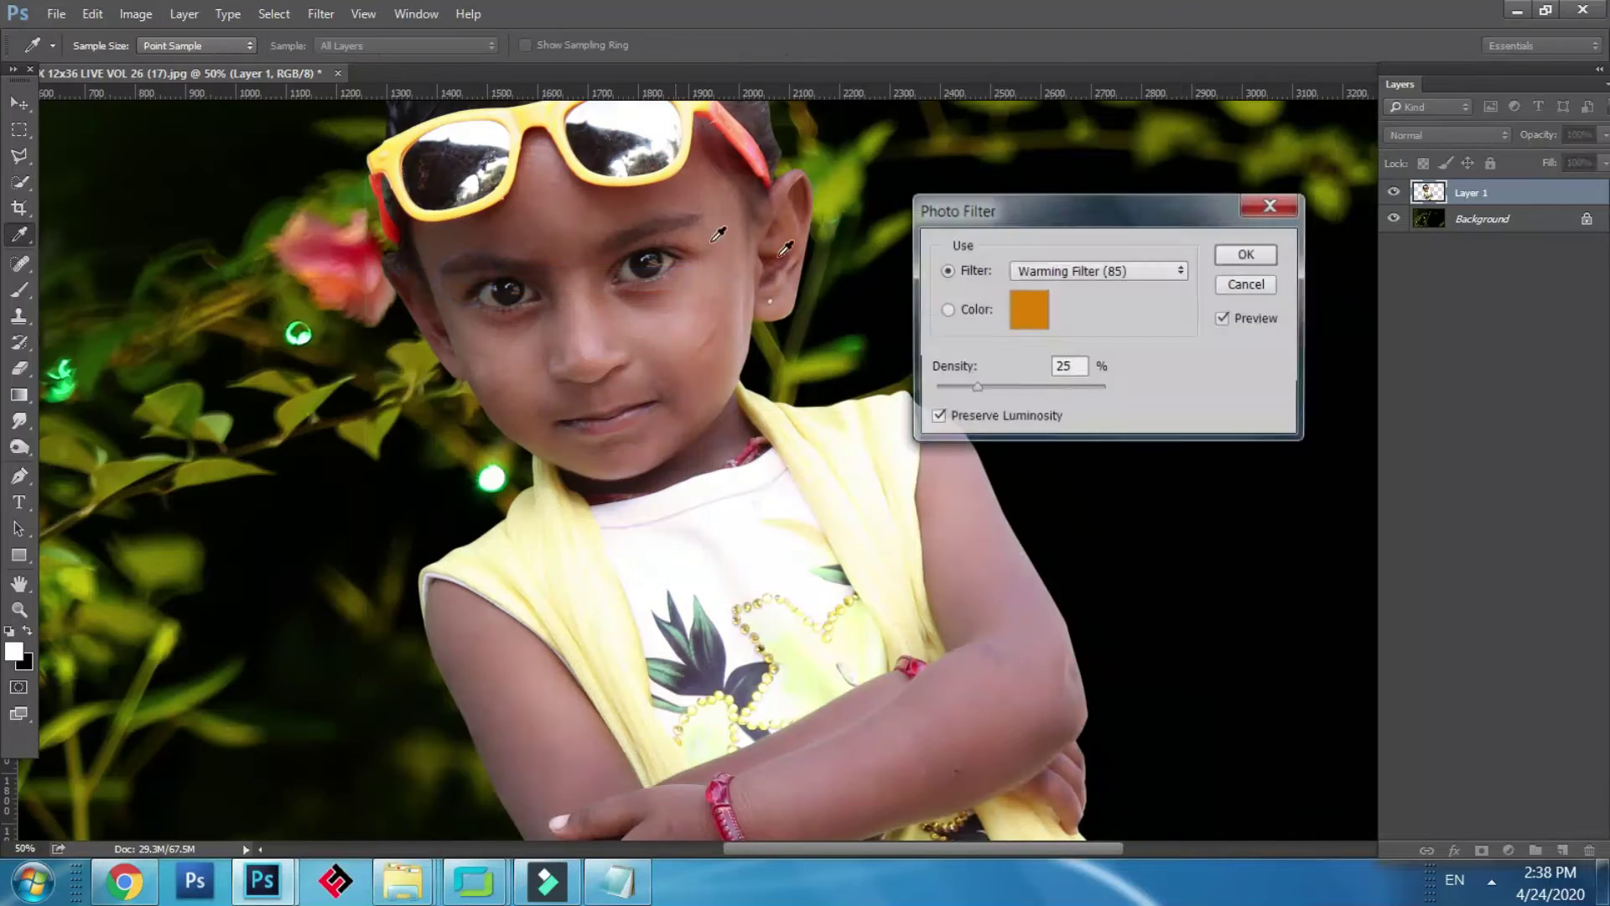
# Step: Apply the Green photo filter to the girl's layer with a slightly raised density
pyautogui.click(1130, 274)
pyautogui.press('Down')
pyautogui.press('Down')
pyautogui.press('Down')
pyautogui.press('Down')
pyautogui.press('Down')
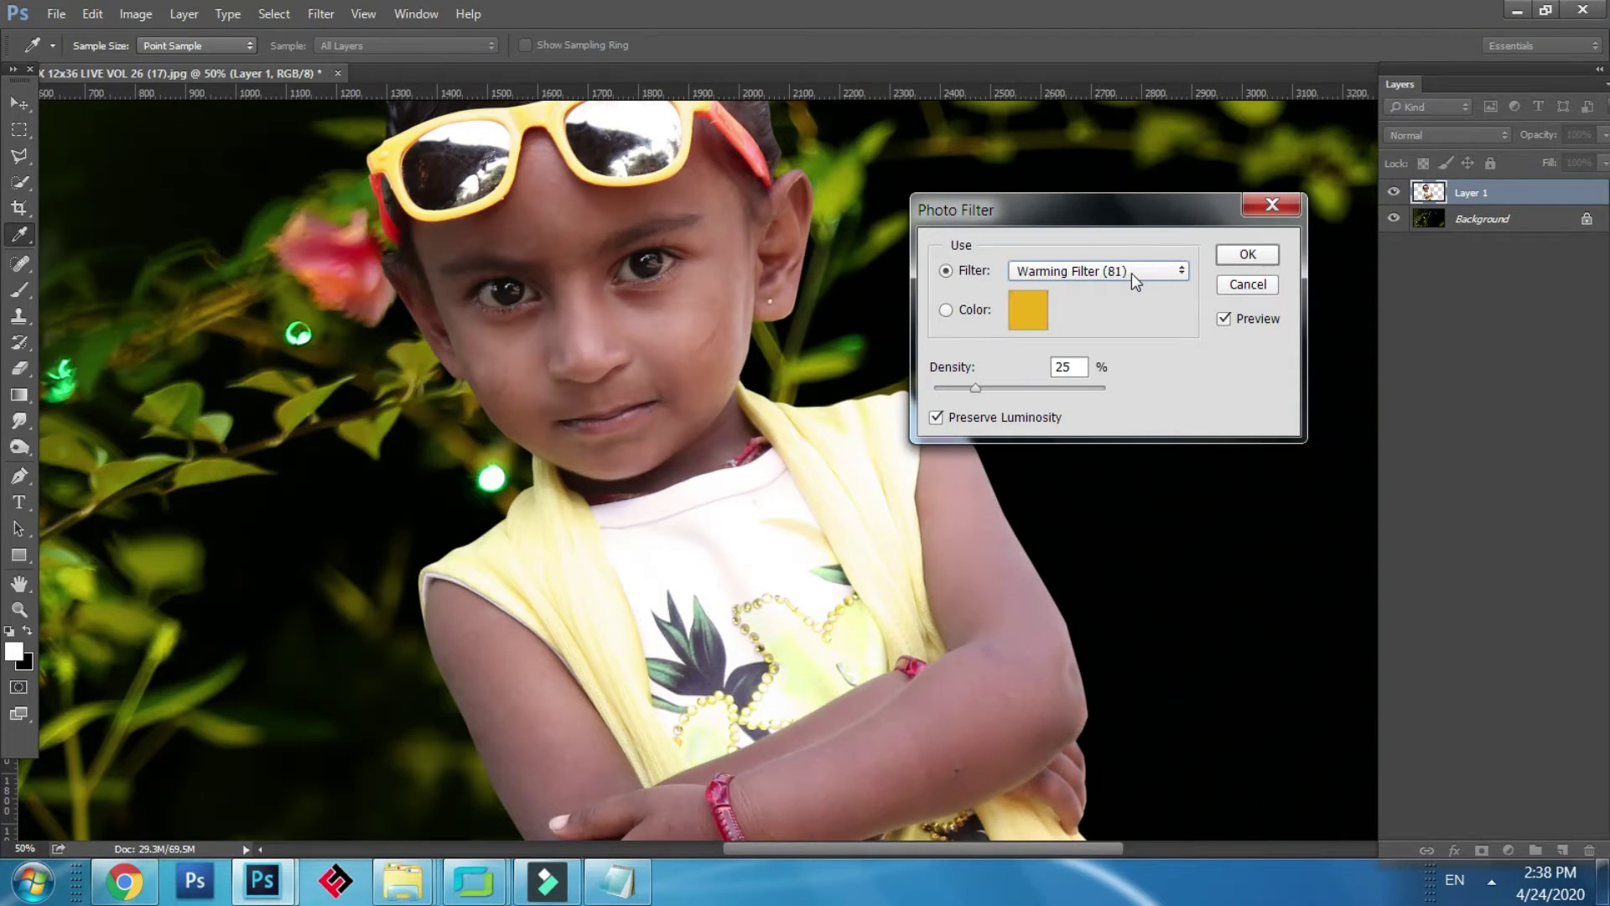
pyautogui.press('Down')
pyautogui.press('Down')
pyautogui.press('Down')
pyautogui.press('Down')
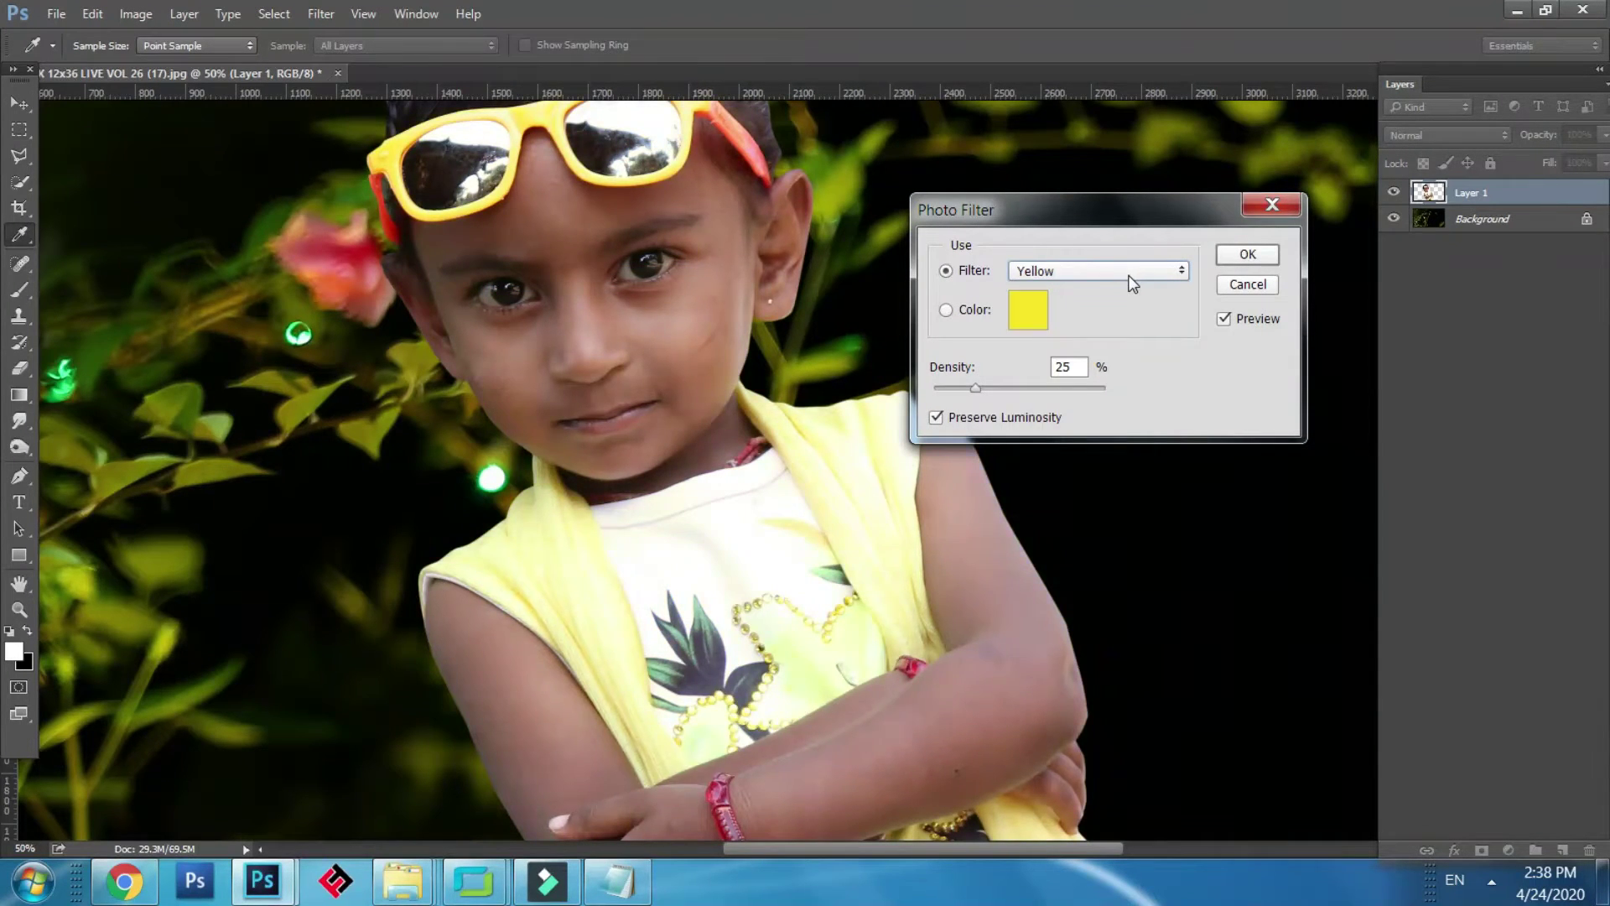
pyautogui.press('Up')
pyautogui.press('Down')
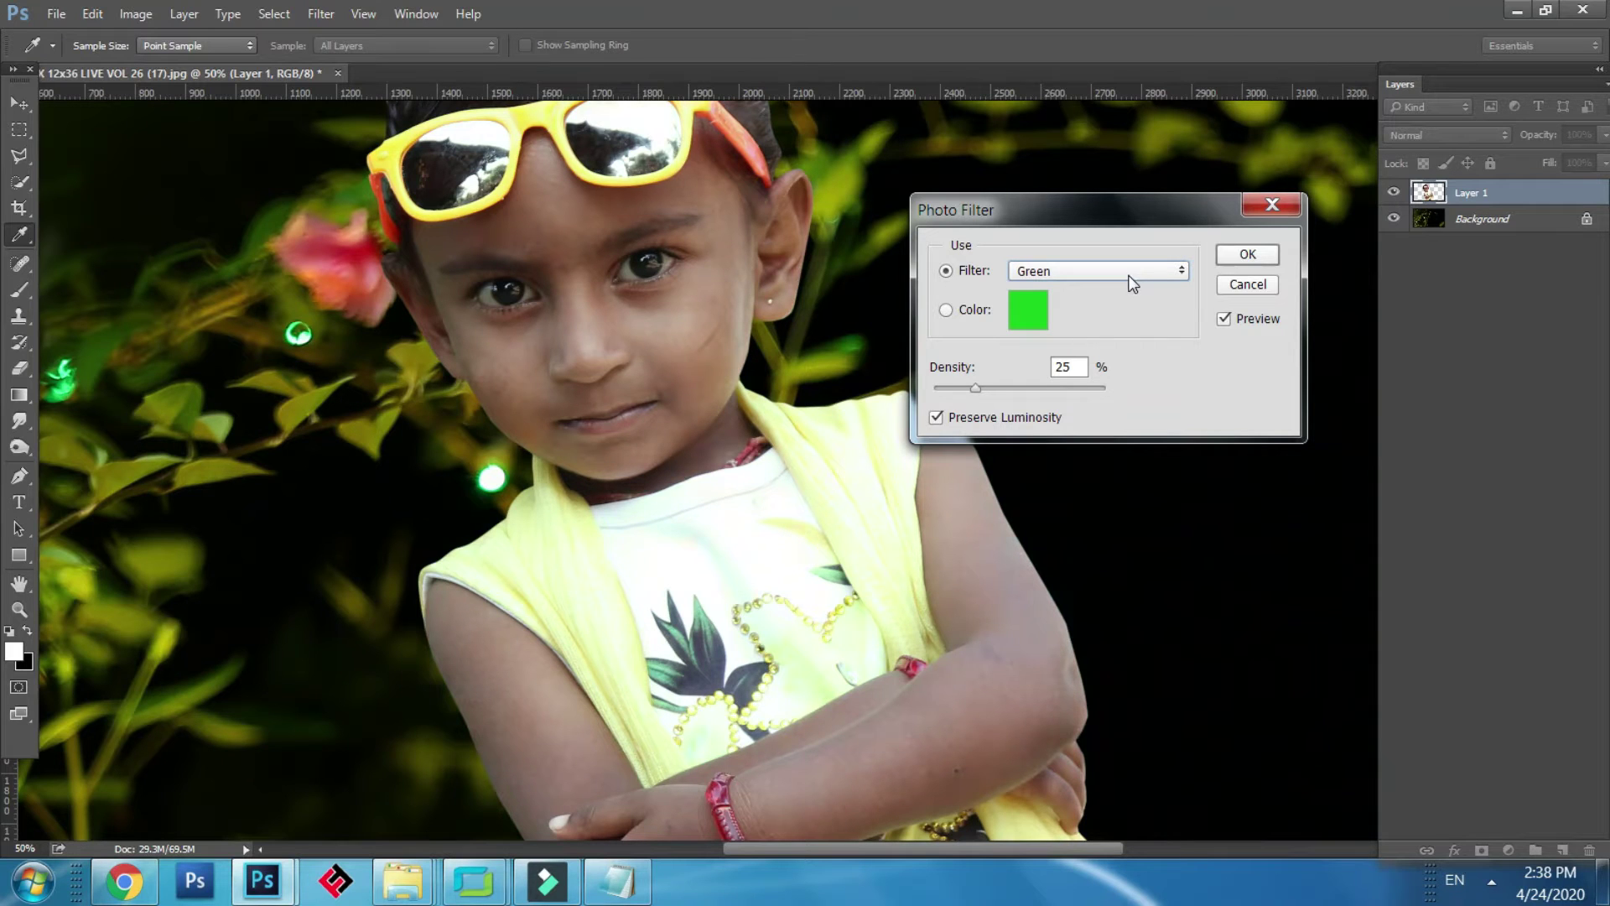
pyautogui.moveTo(1004, 388); pyautogui.dragTo(1009, 388)
pyautogui.click(1226, 254)
pyautogui.press('v')
pyautogui.hotkey('ctrl', '-')
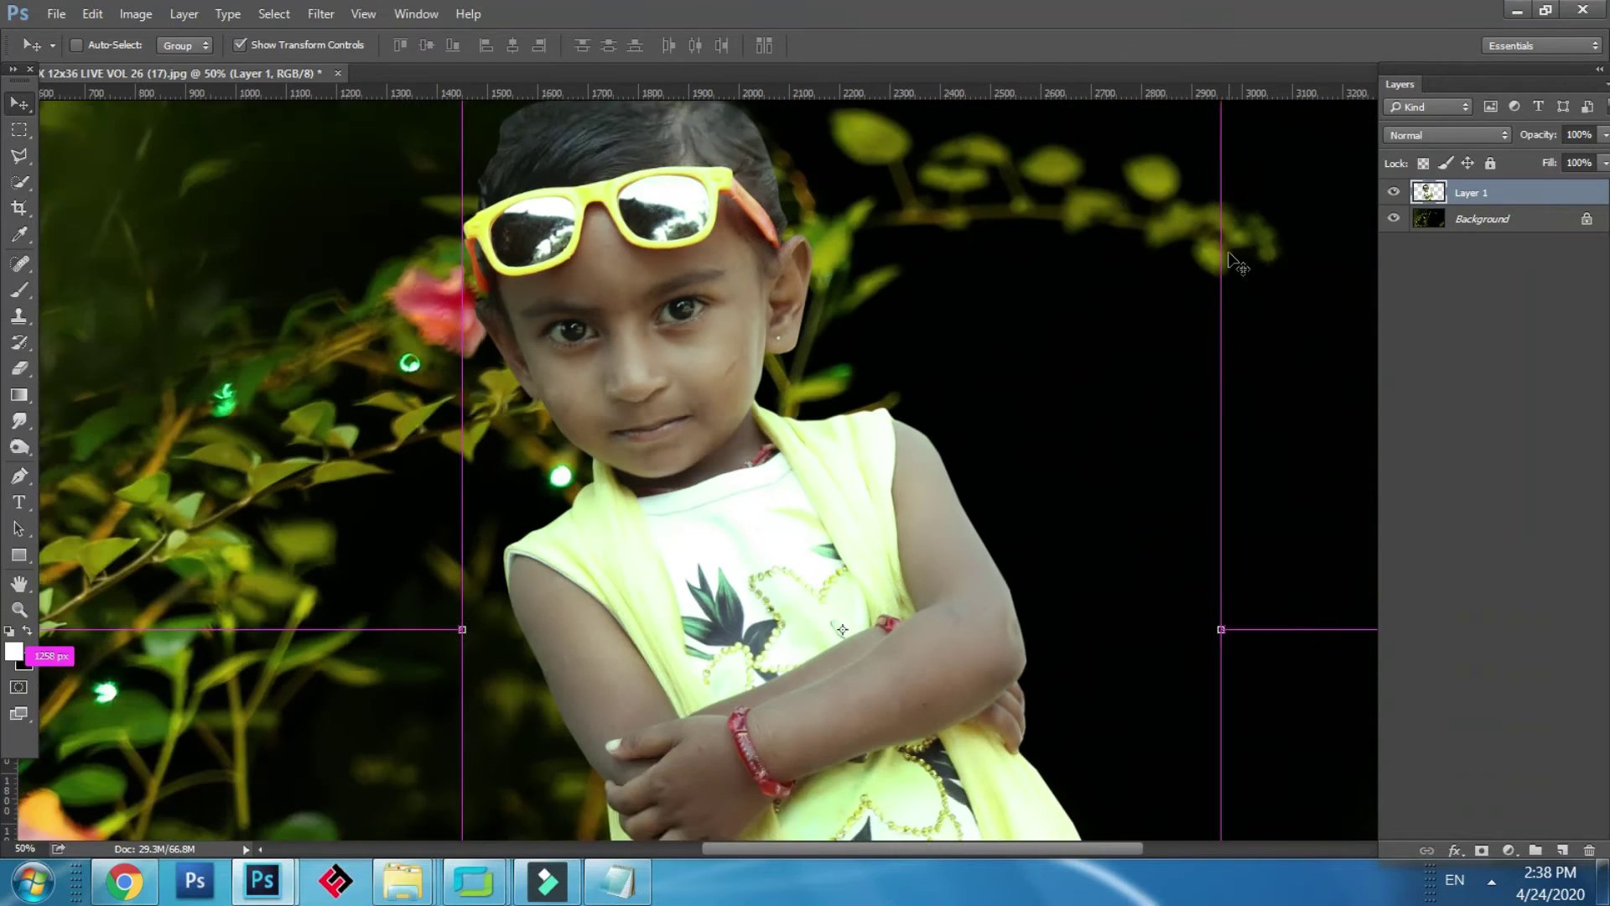
pyautogui.hotkey('ctrl', '-')
pyautogui.click(1174, 190)
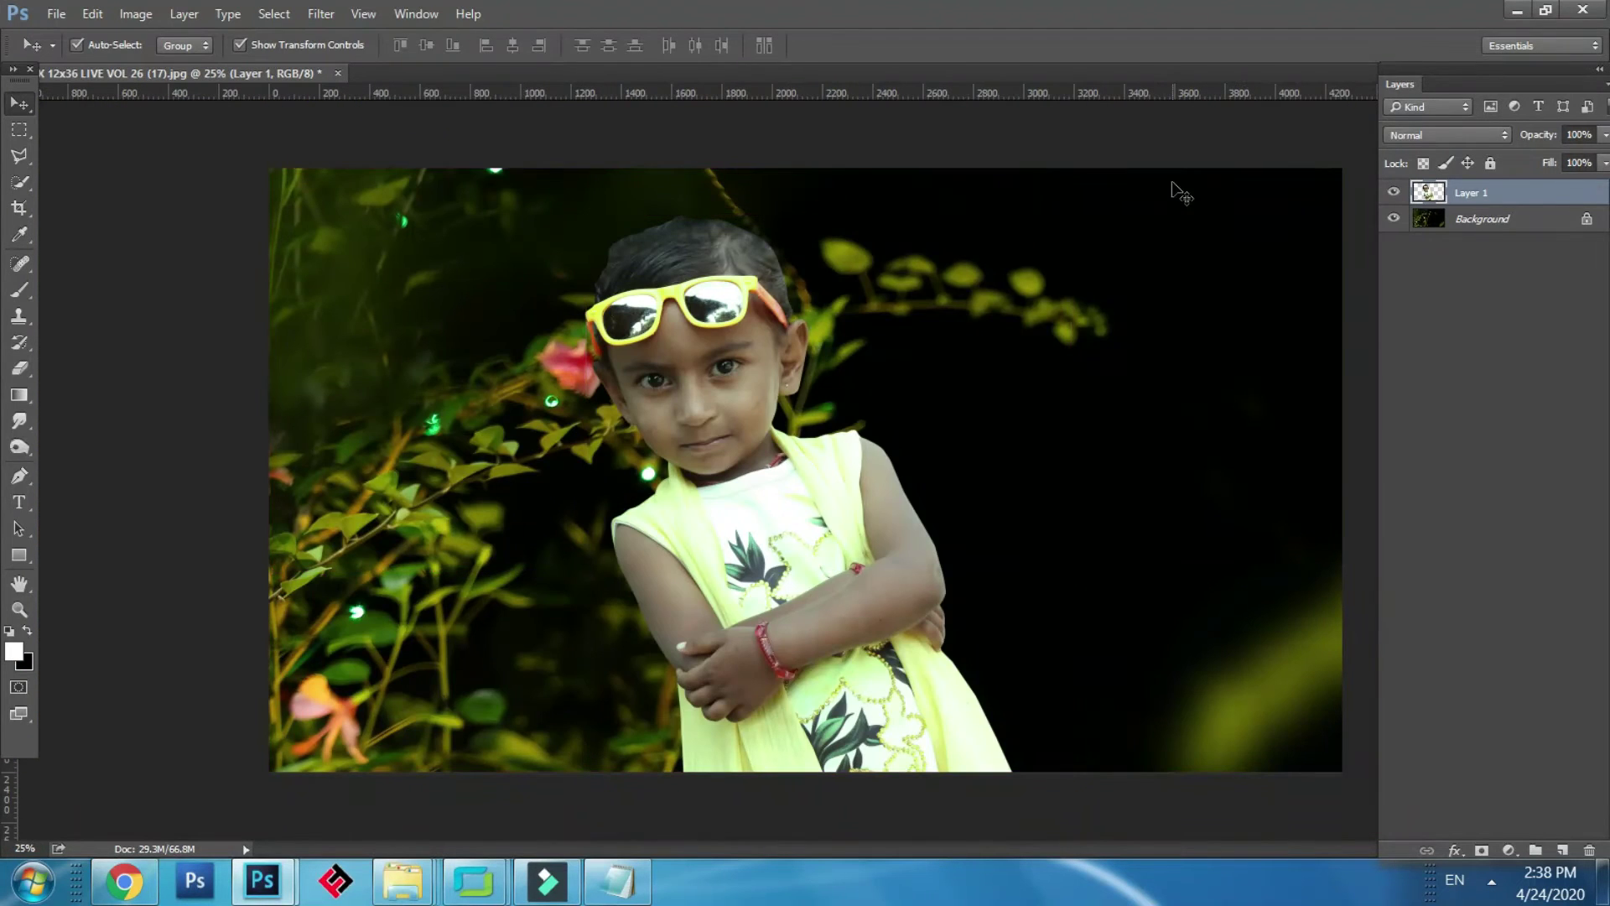
# Step: Apply Selective Color to the girl's layer with Blacks at +100% cyan, magenta, yellow and black, using the Absolute method
pyautogui.click(135, 14)
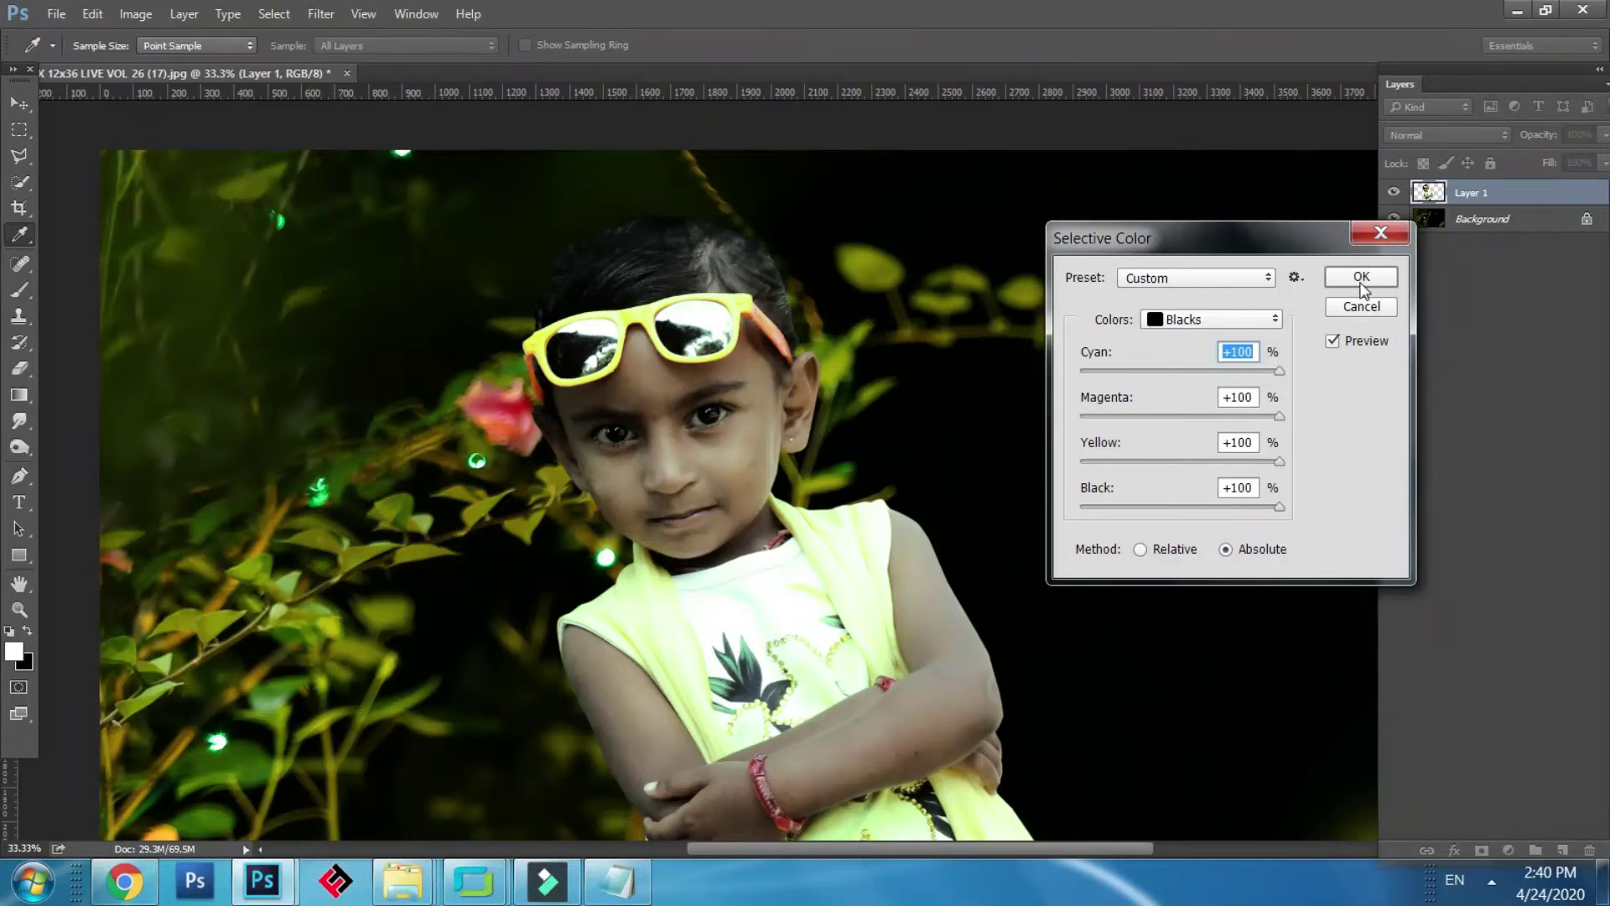
pyautogui.click(1361, 278)
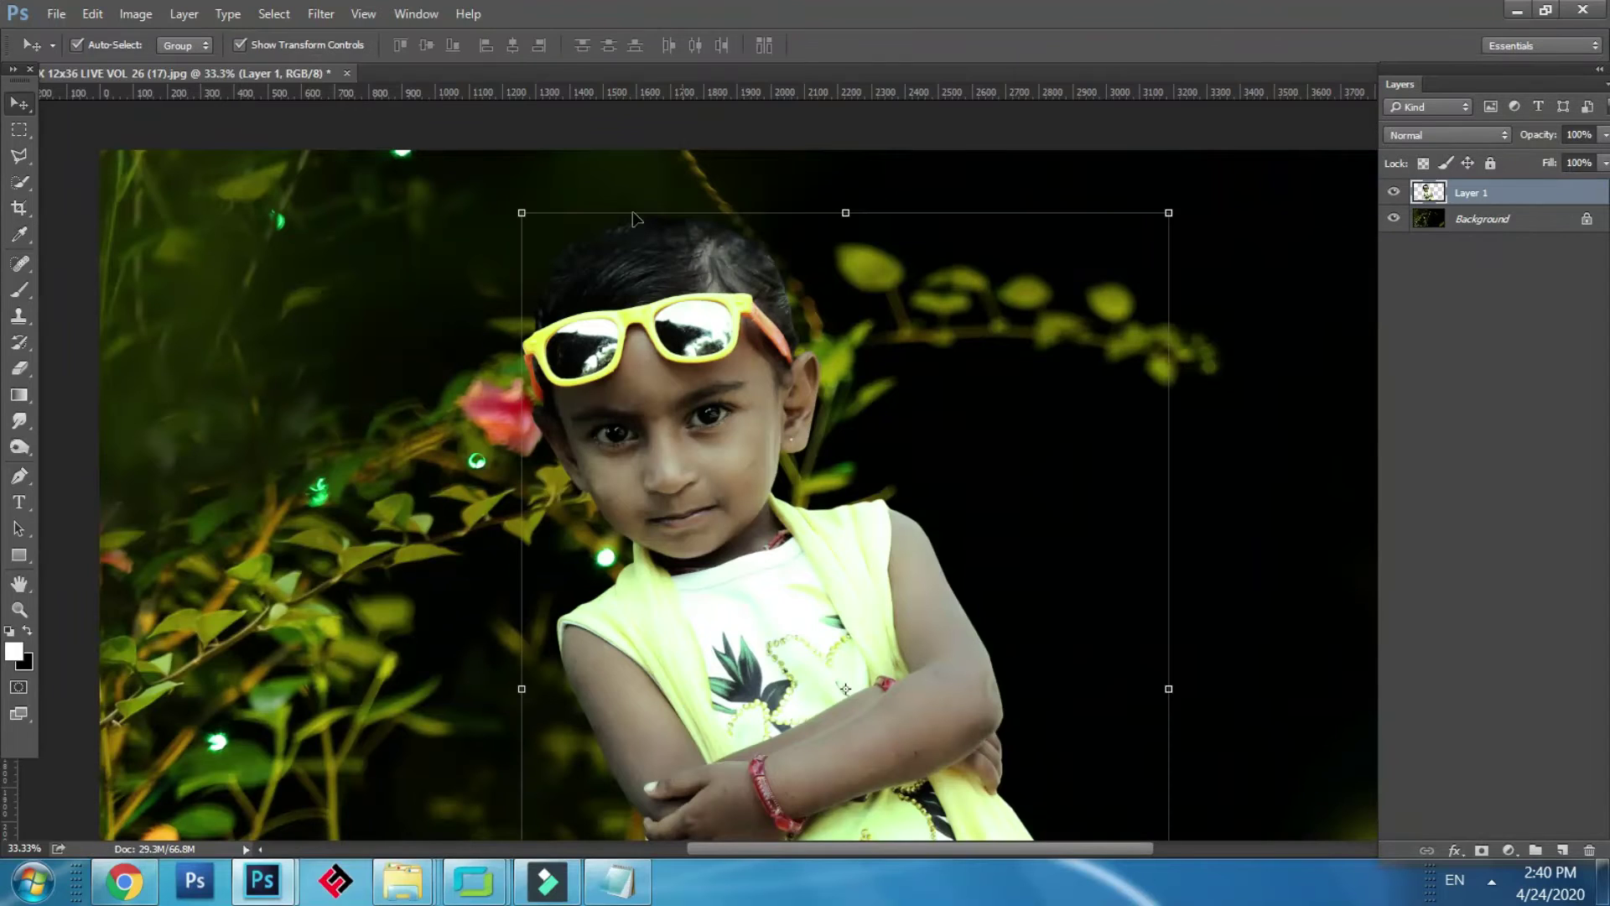
pyautogui.click(627, 109)
pyautogui.hotkey('ctrl', '-')
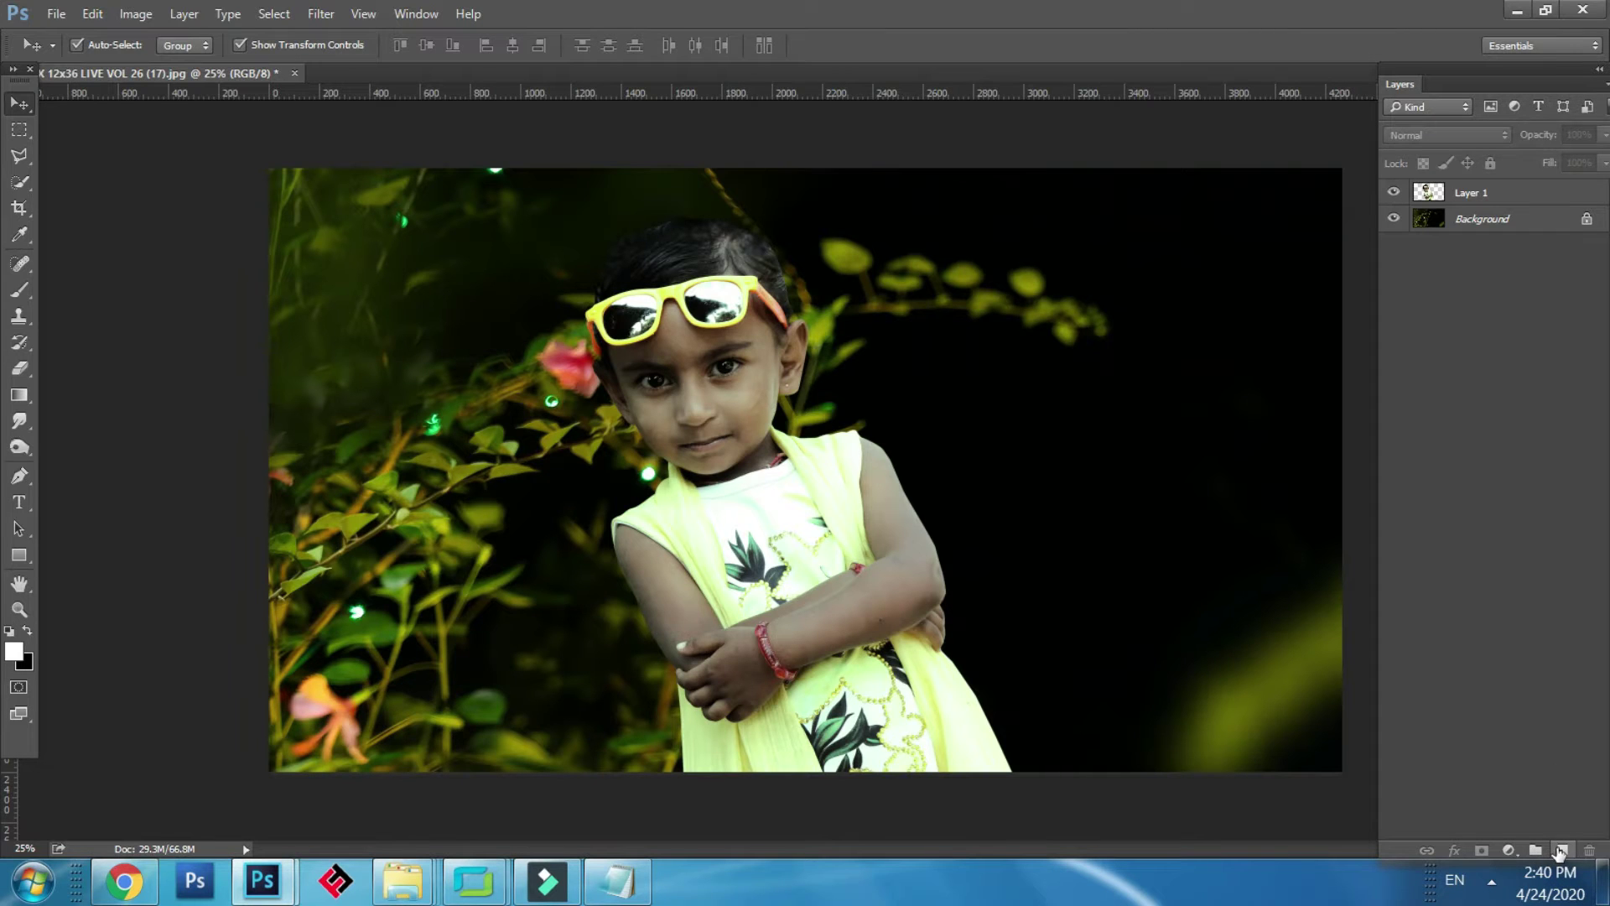
pyautogui.click(1472, 196)
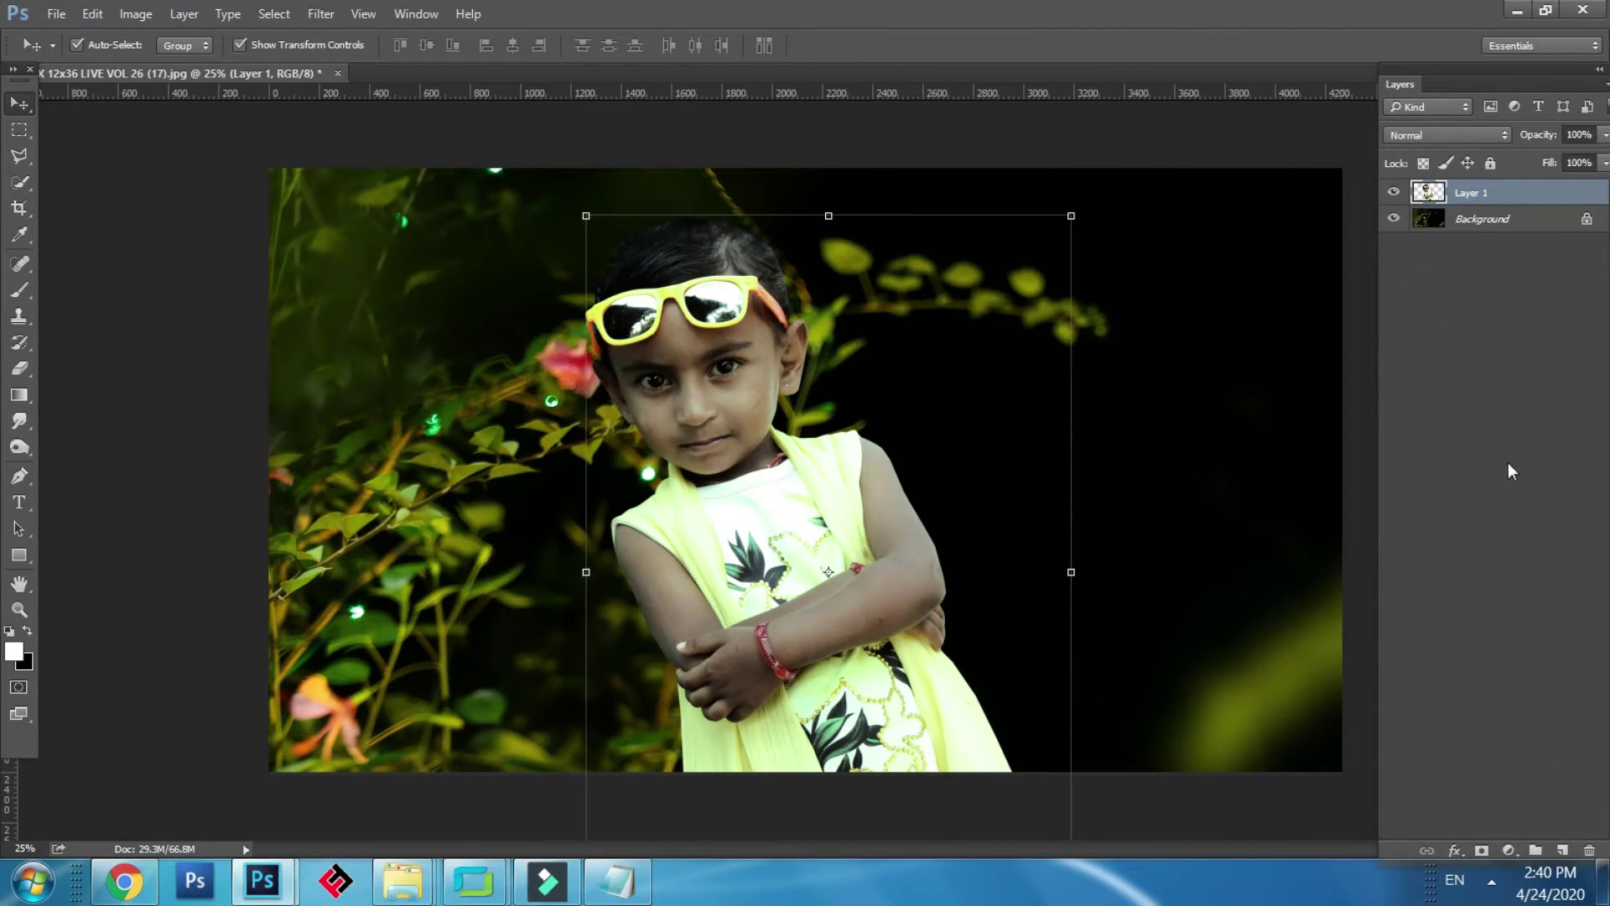
pyautogui.click(1486, 226)
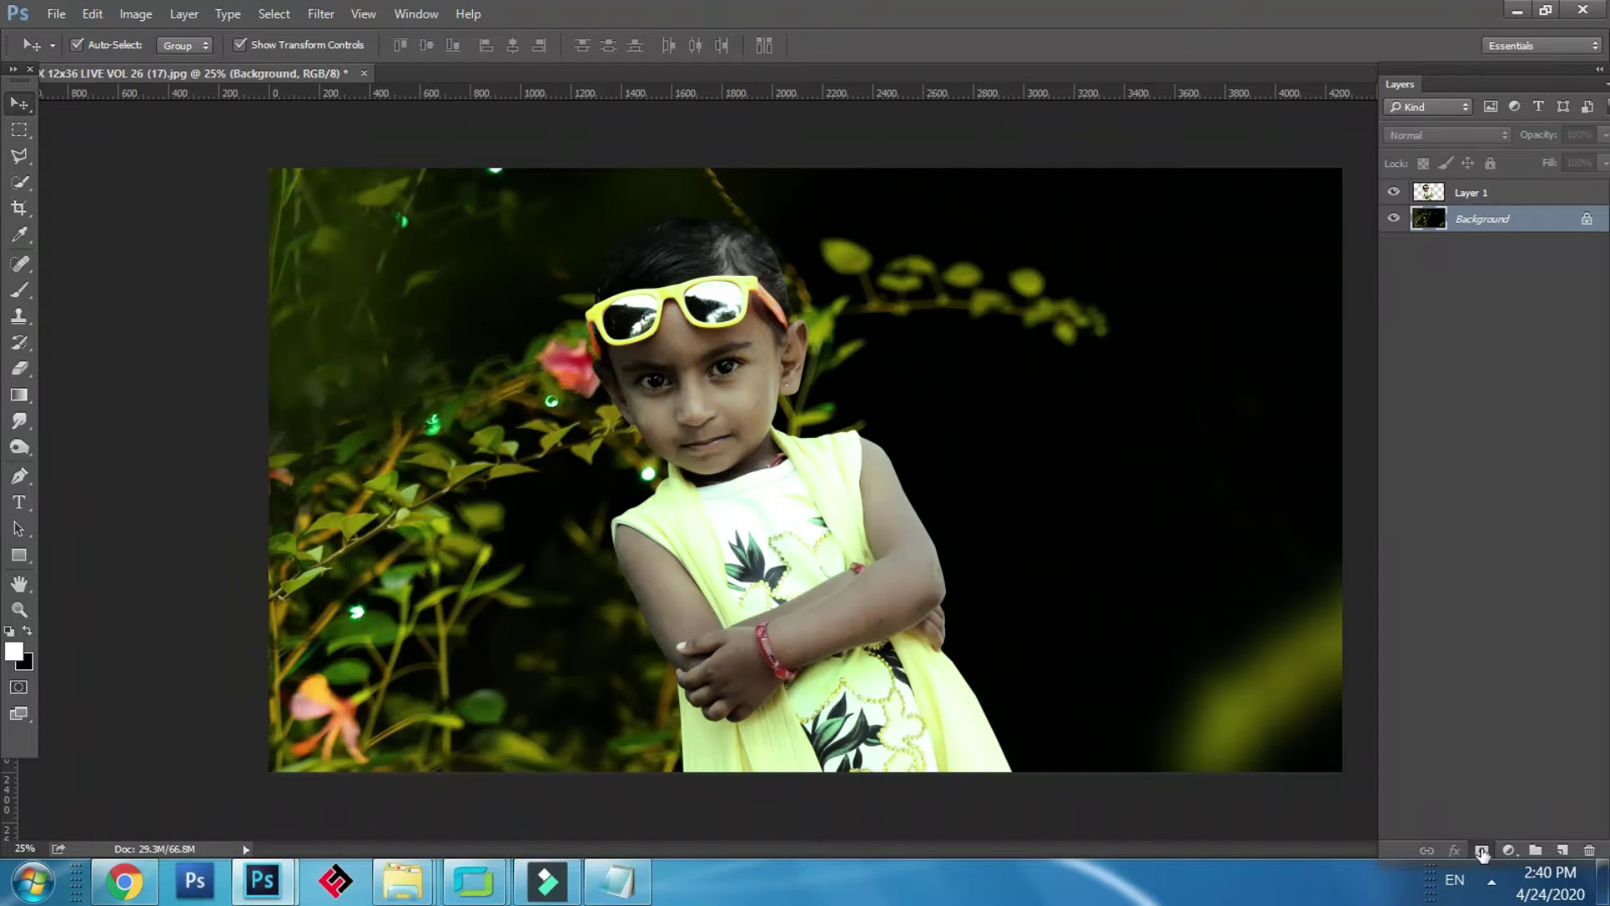
pyautogui.click(1481, 851)
pyautogui.hotkey('ctrl', 'z')
pyautogui.click(1562, 851)
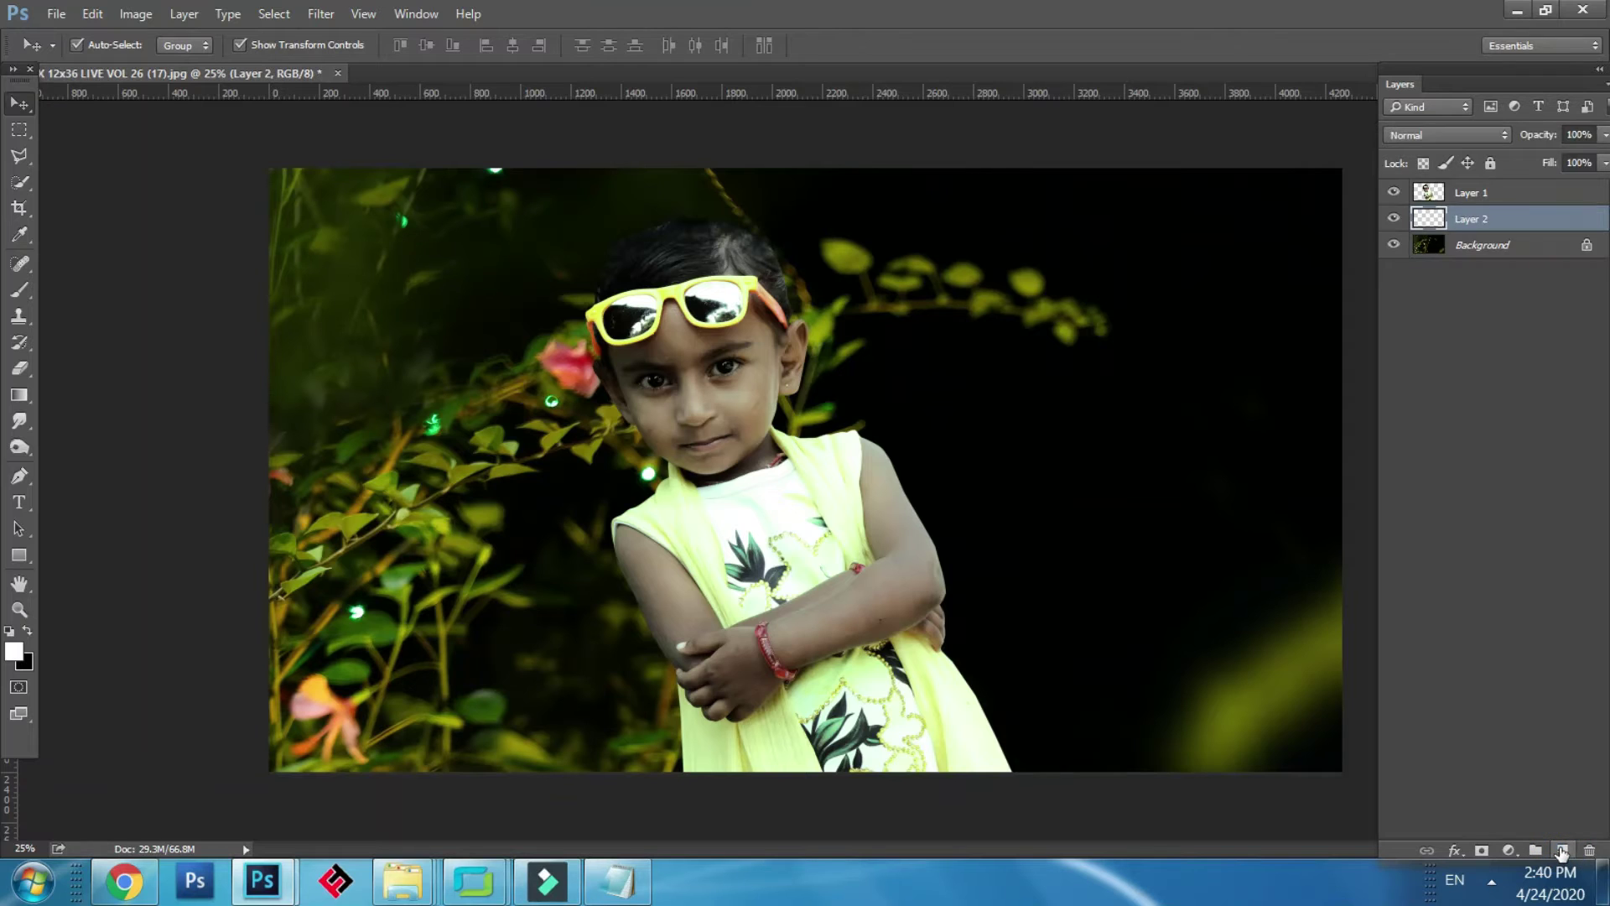
pyautogui.hotkey('ctrl', 'z')
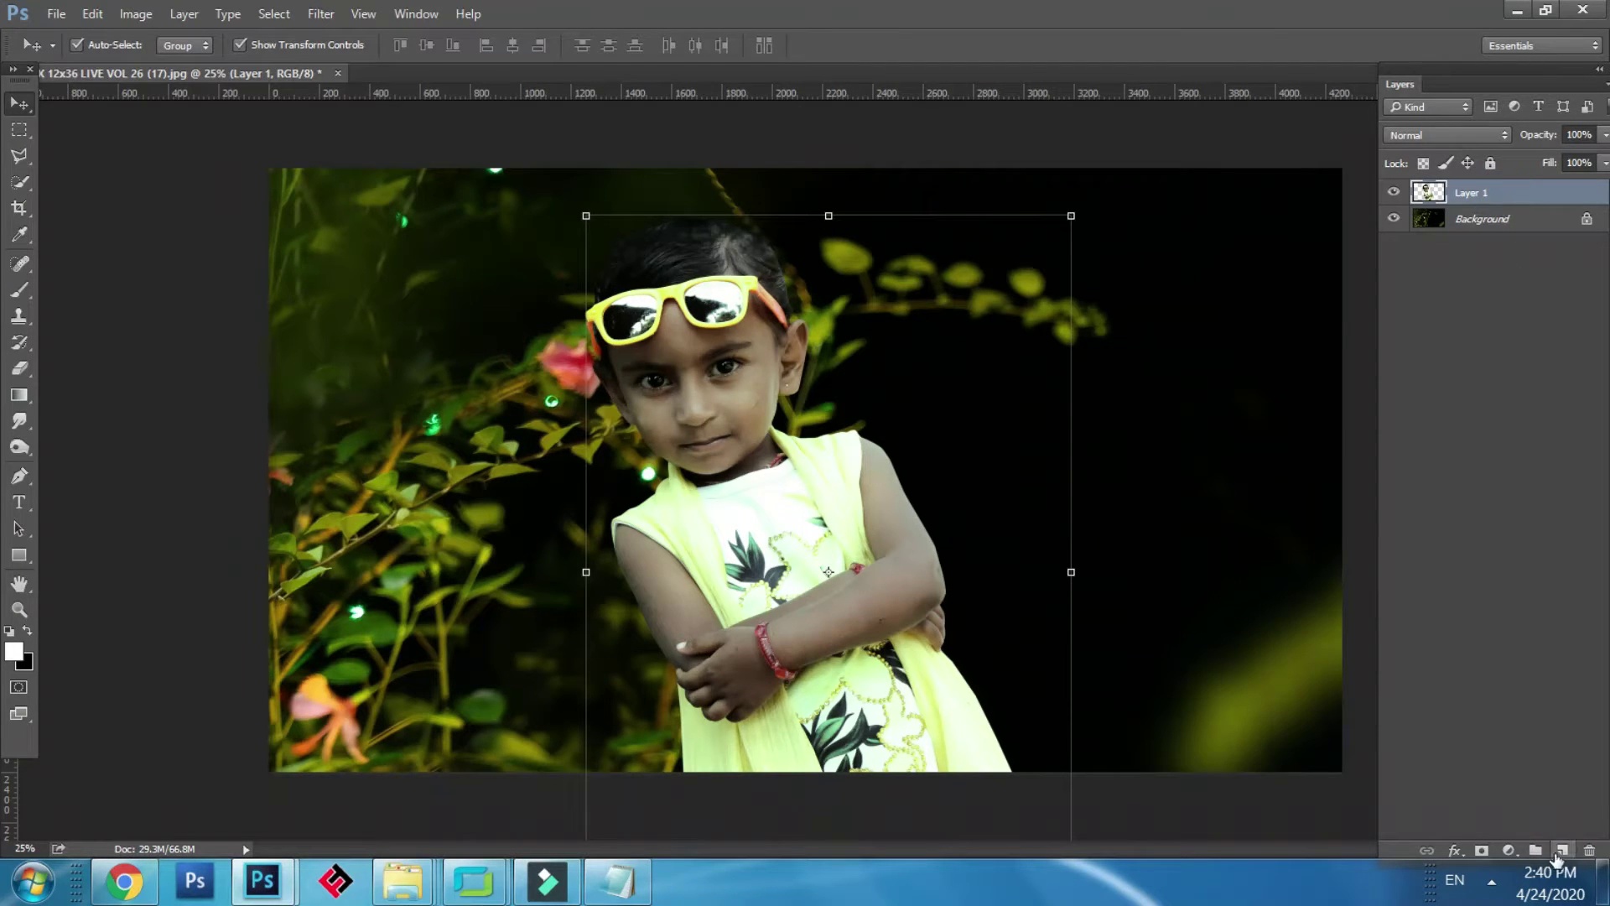
# Step: Add an empty layer above Layer 1 and set the foreground colour to the bright green #61a300
pyautogui.click(1561, 851)
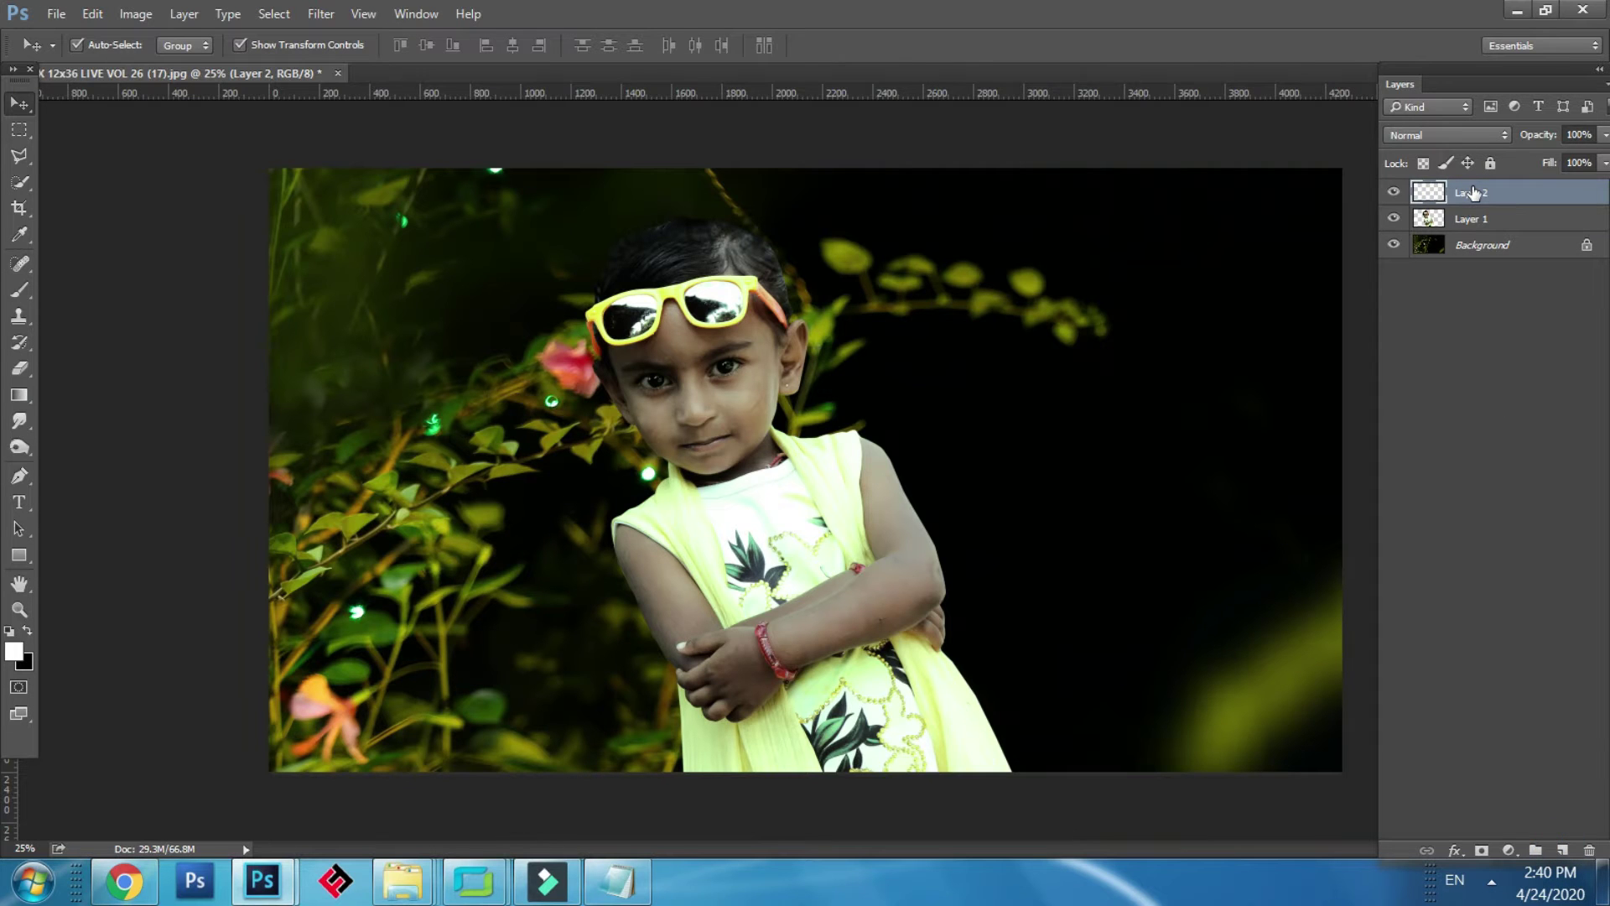
pyautogui.click(15, 654)
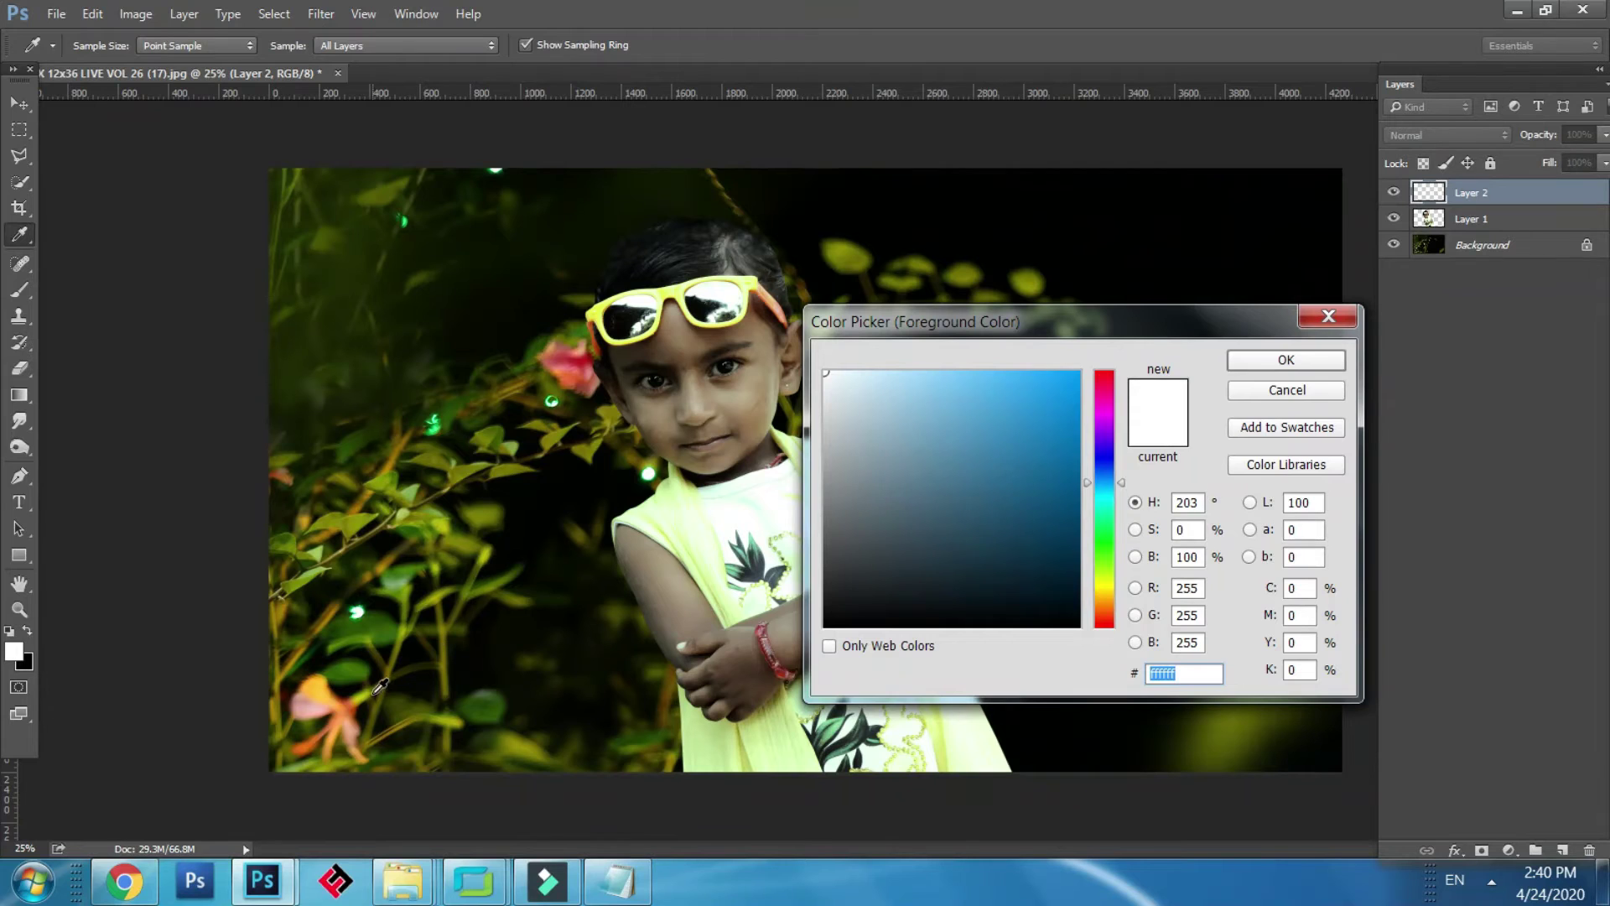
pyautogui.click(359, 662)
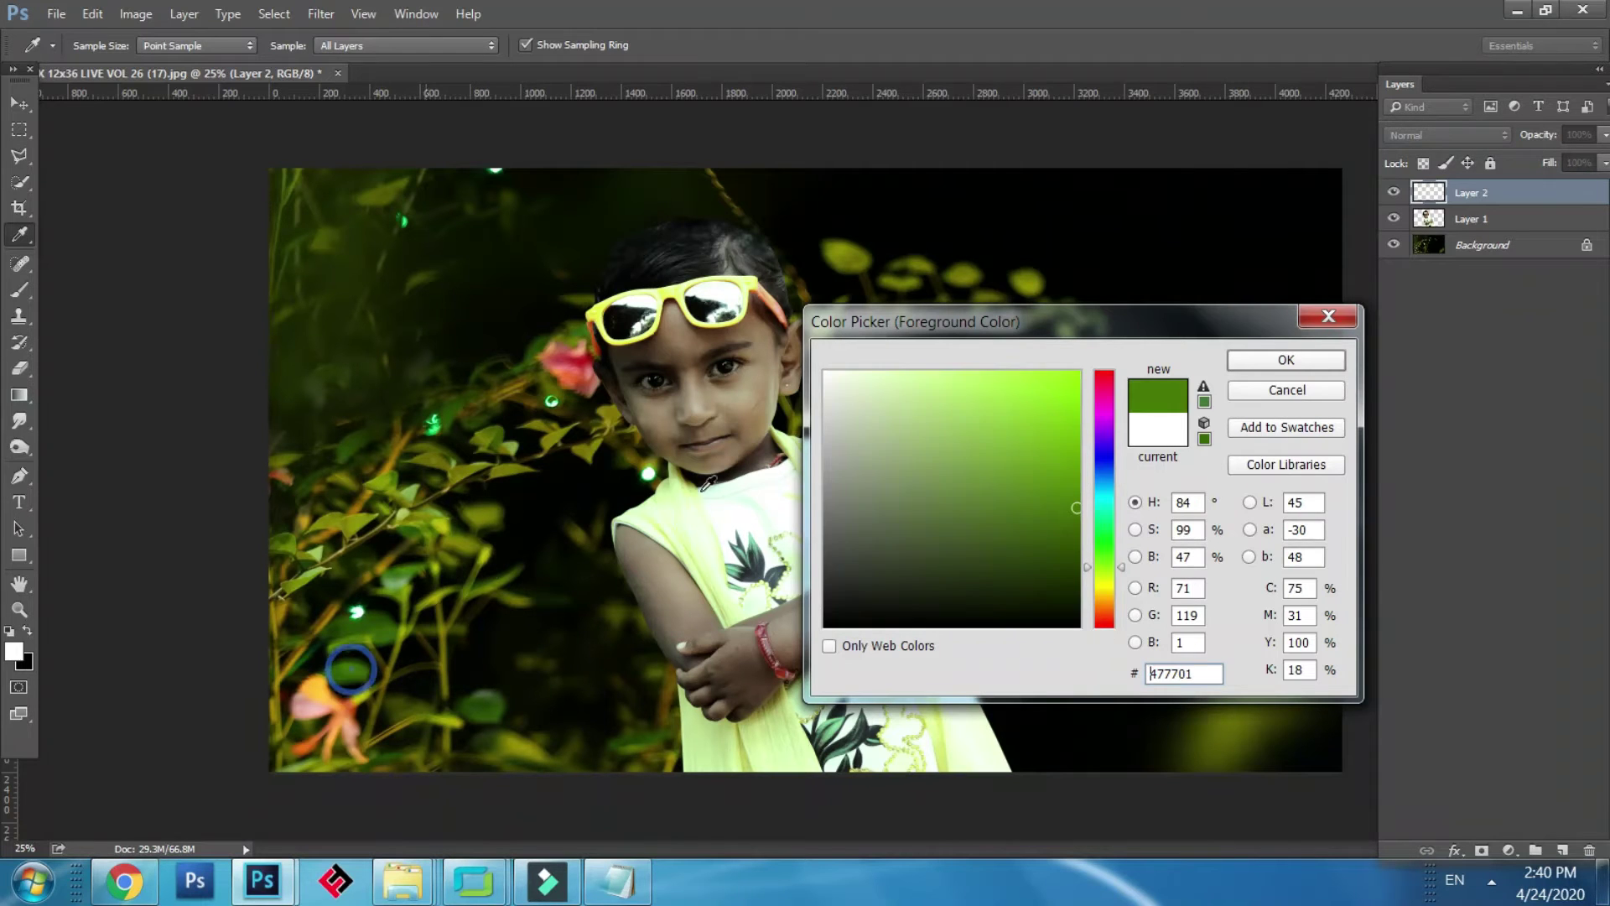
pyautogui.moveTo(1010, 415); pyautogui.dragTo(1078, 464)
pyautogui.click(1243, 359)
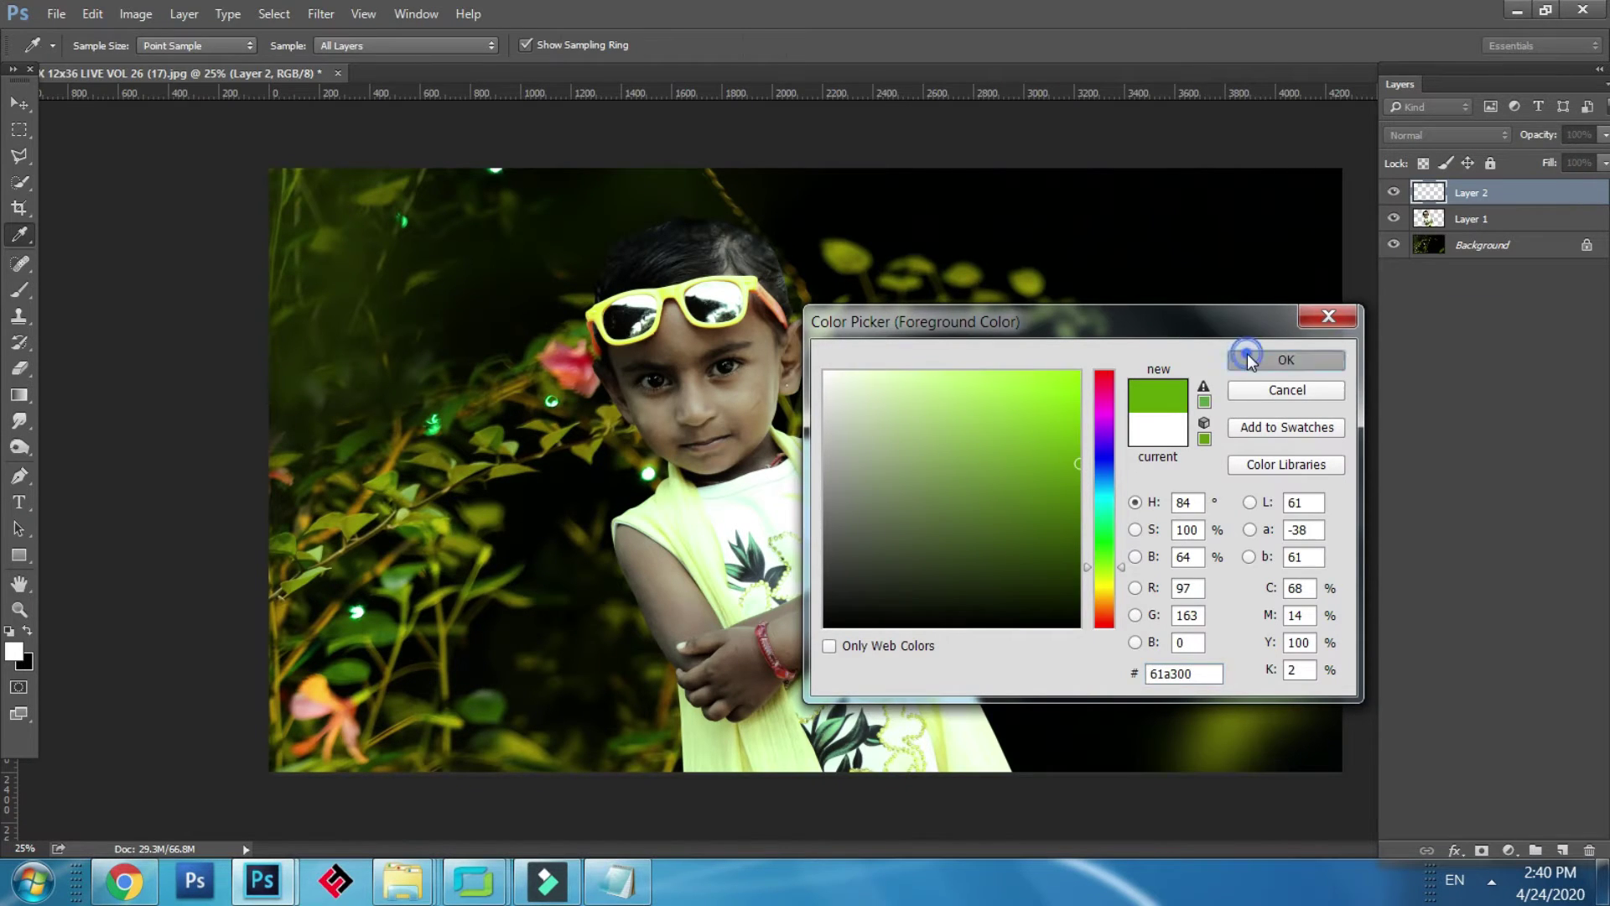
pyautogui.press('v')
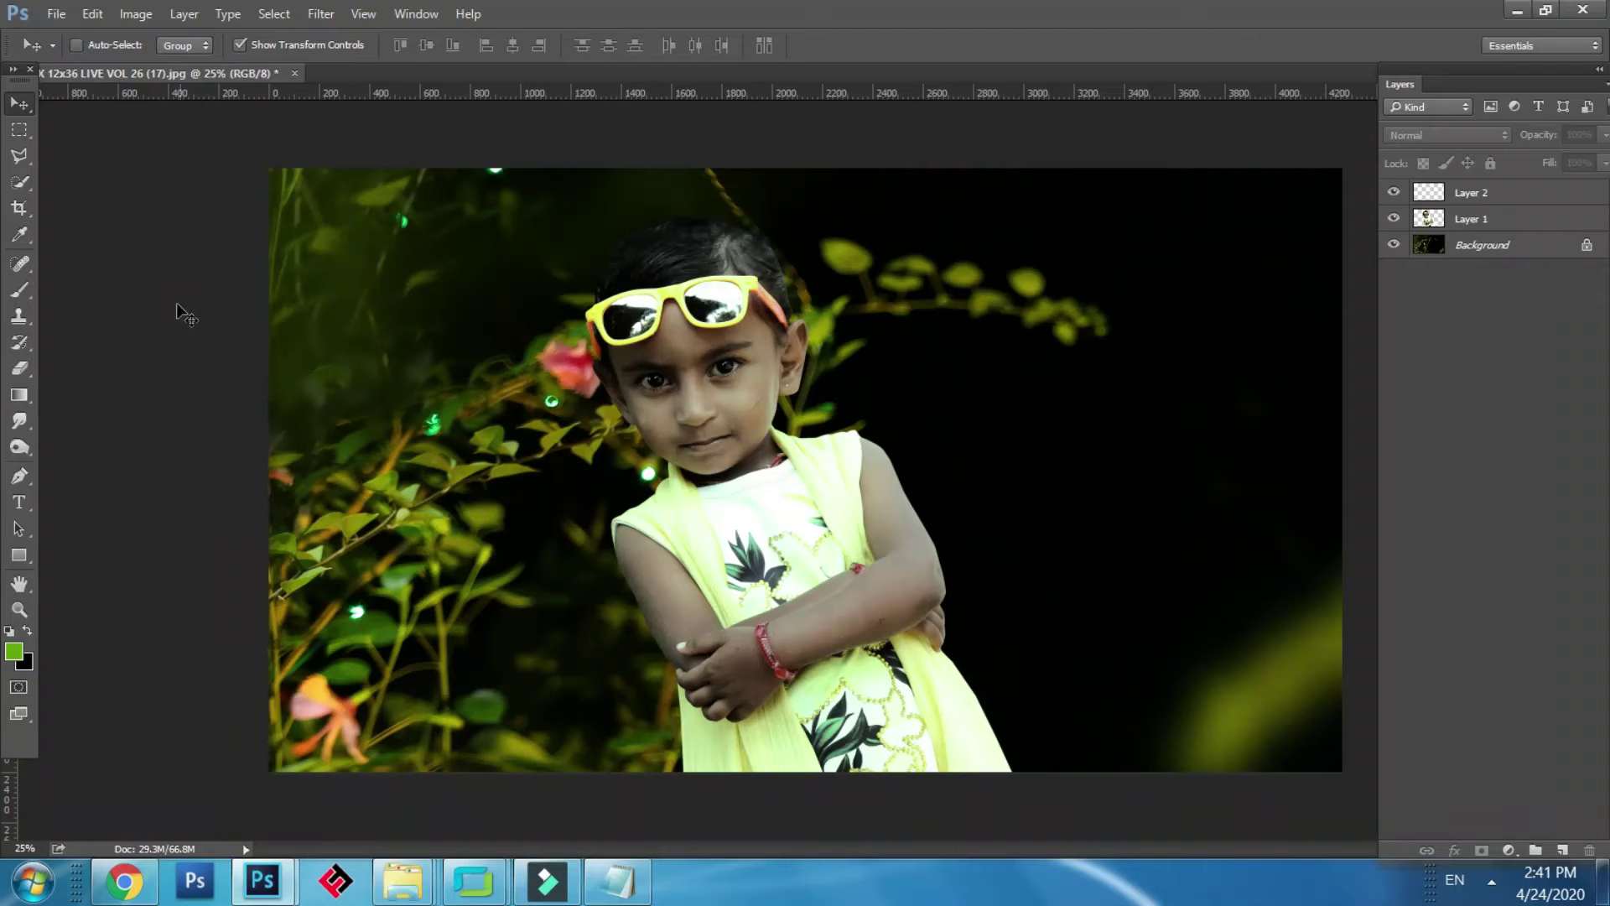
# Step: Activate the Brush tool and make the Background layer the active layer
pyautogui.click(20, 290)
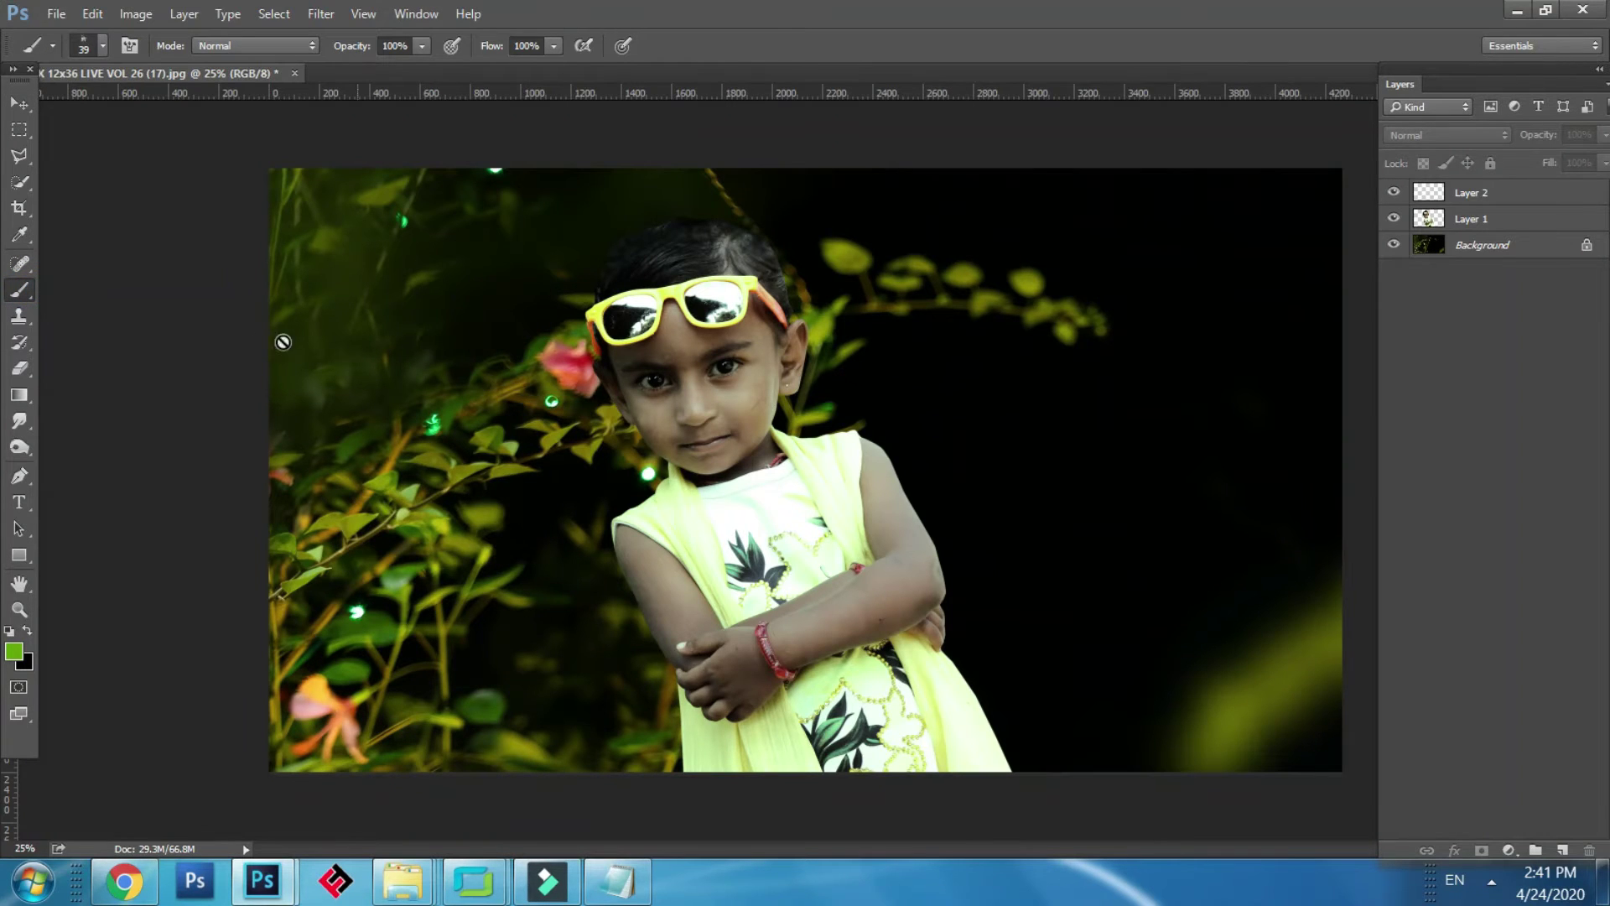
pyautogui.click(337, 353)
pyautogui.click(780, 337)
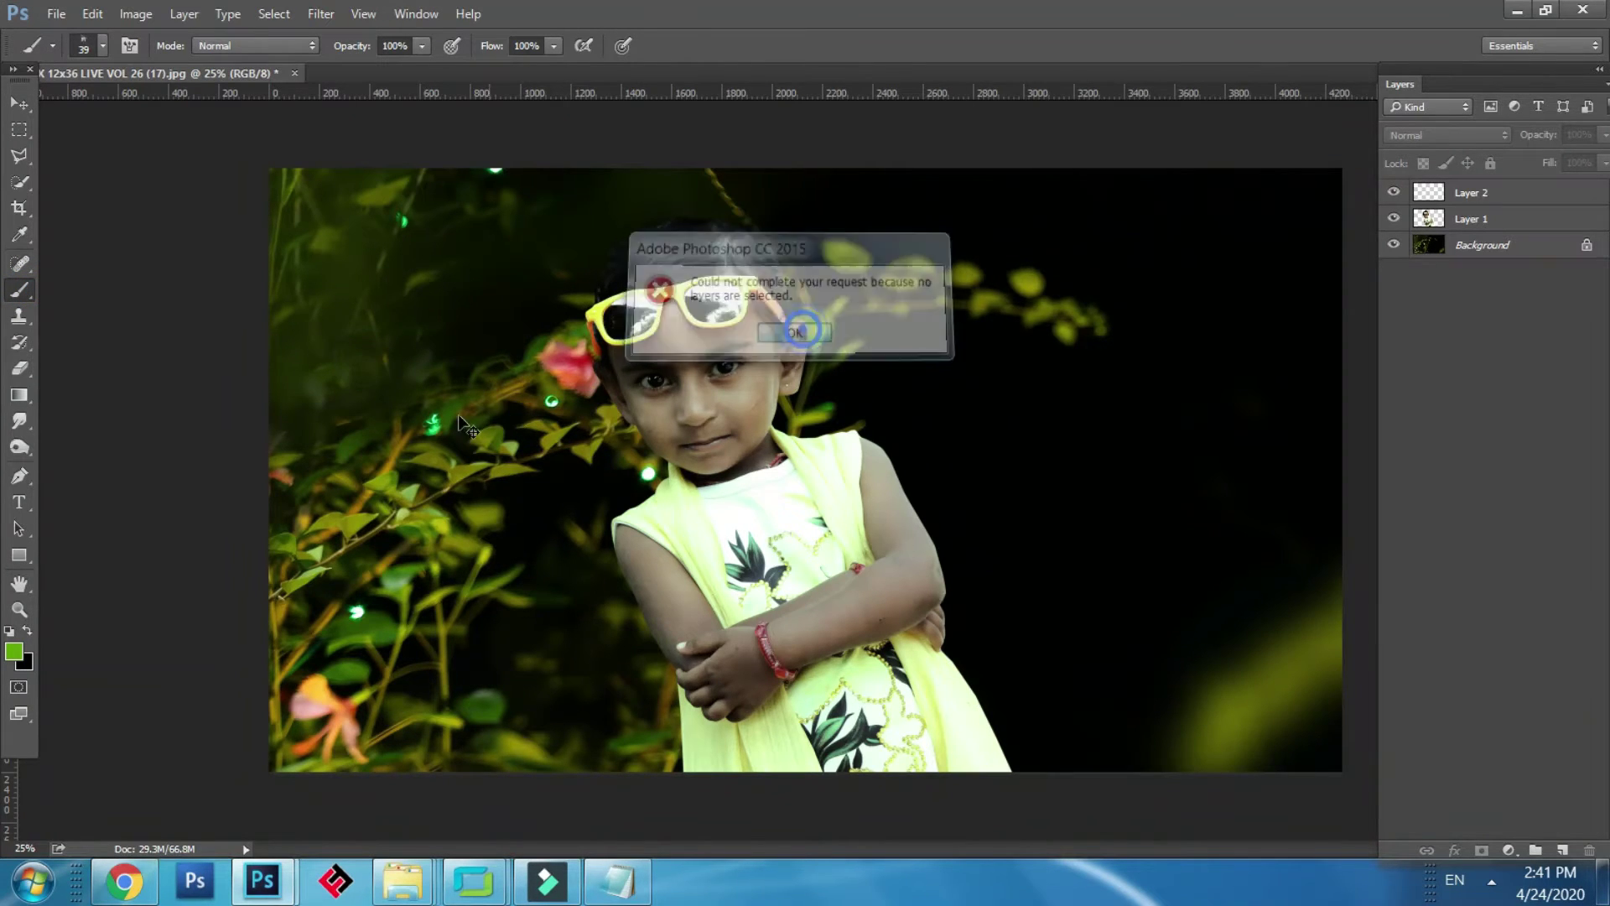
pyautogui.keyDown('ctrl'); pyautogui.rightClick(459, 420); pyautogui.keyUp('ctrl')
pyautogui.click(533, 433)
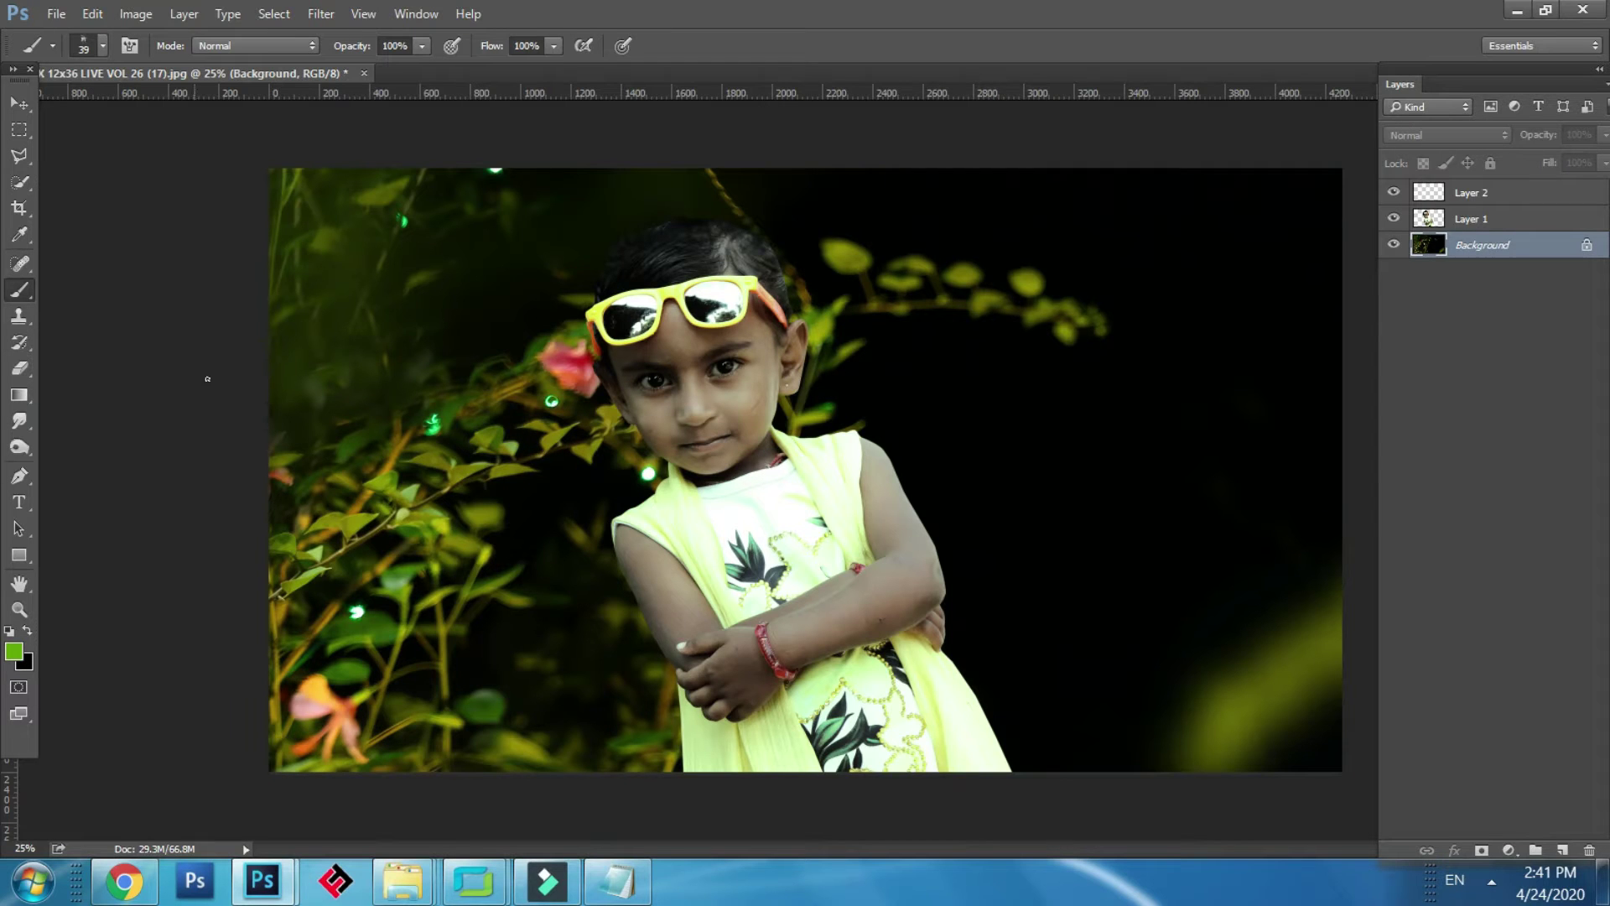
# Step: Enlarge the brush to 900 px and switch it to the soft round tip
pyautogui.press(']')
pyautogui.press(']')
pyautogui.press(']')
pyautogui.press(']')
pyautogui.press(']')
pyautogui.press(']')
pyautogui.press(']')
pyautogui.press(']')
pyautogui.press(']')
pyautogui.press(']')
pyautogui.press(']')
pyautogui.press(']')
pyautogui.press(']')
pyautogui.press(']')
pyautogui.press(']')
pyautogui.press(']')
pyautogui.press(']')
pyautogui.press(']')
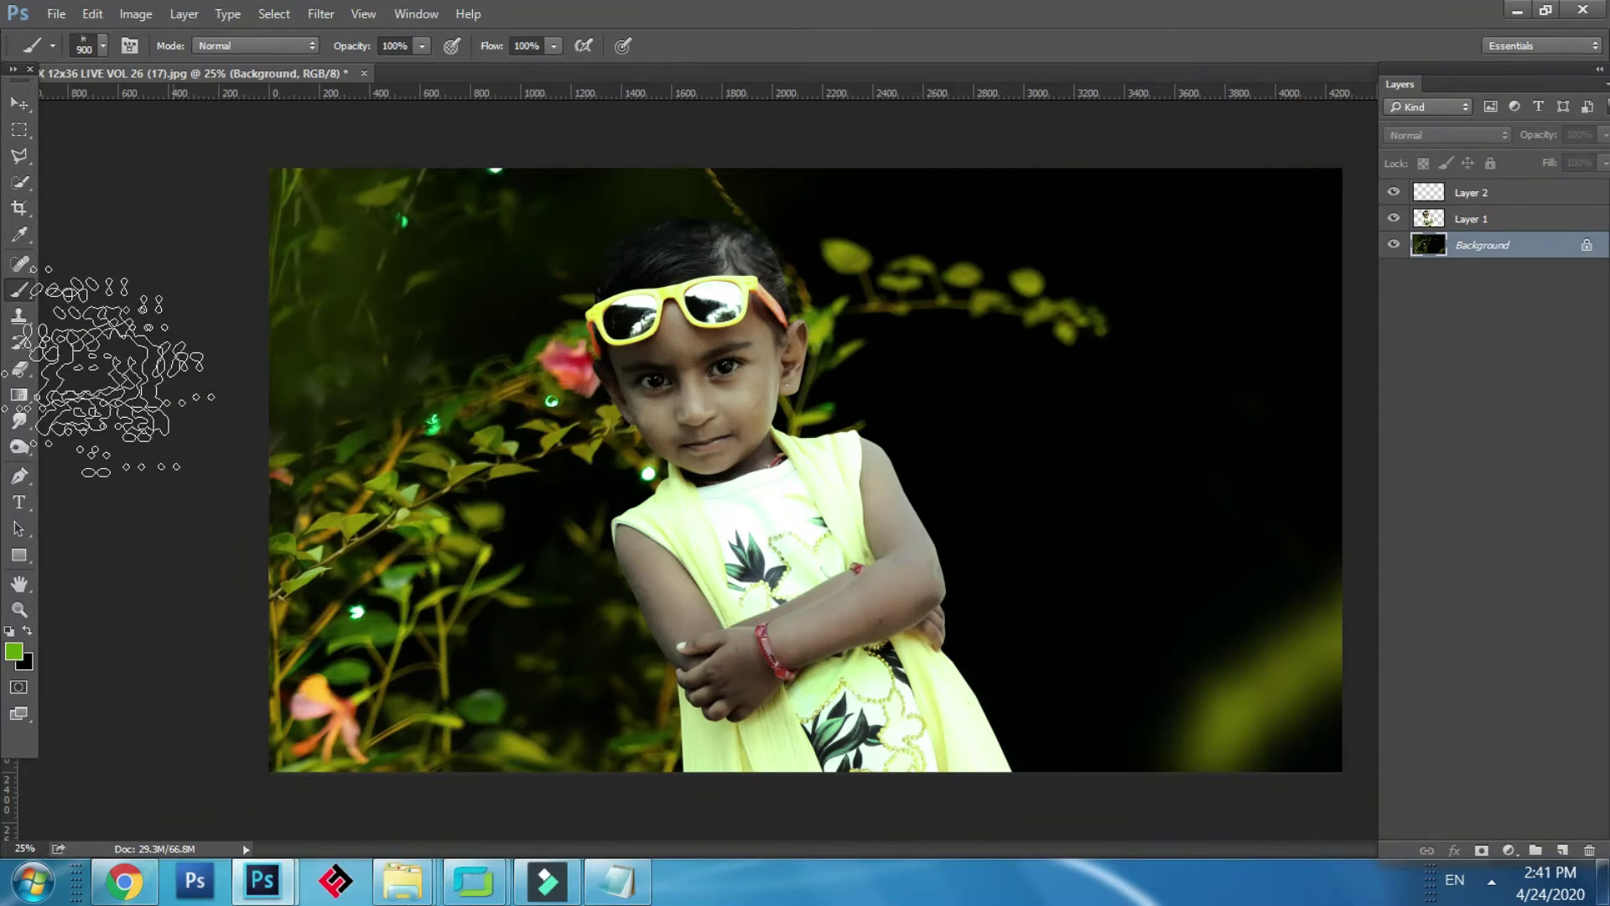
pyautogui.rightClick(14, 296)
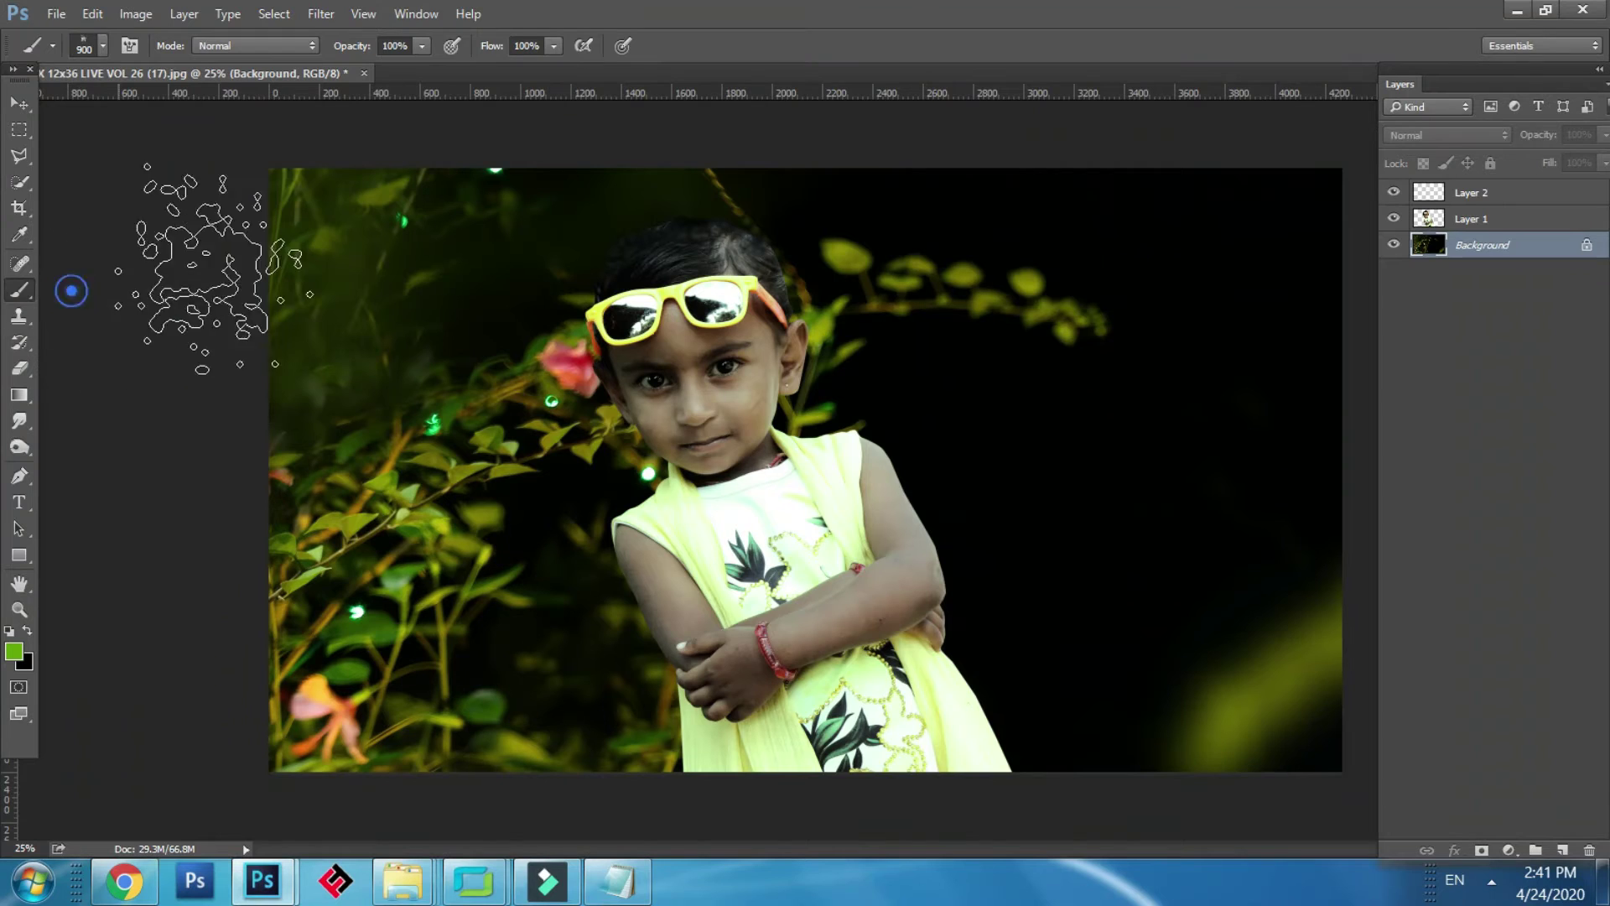
pyautogui.click(103, 46)
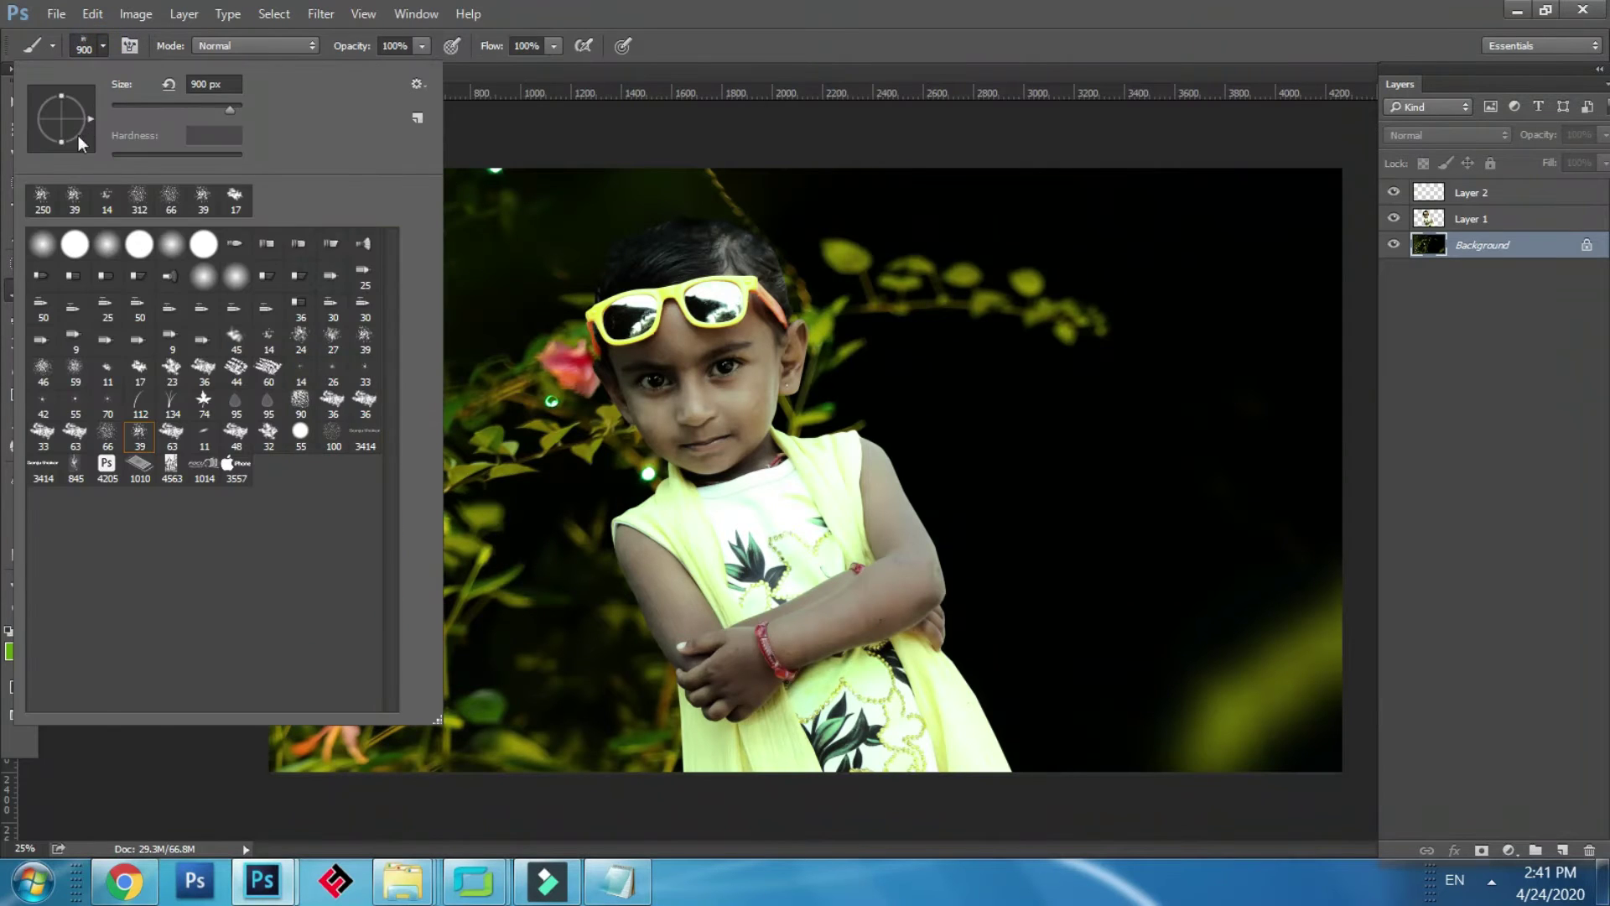
pyautogui.doubleClick(37, 254)
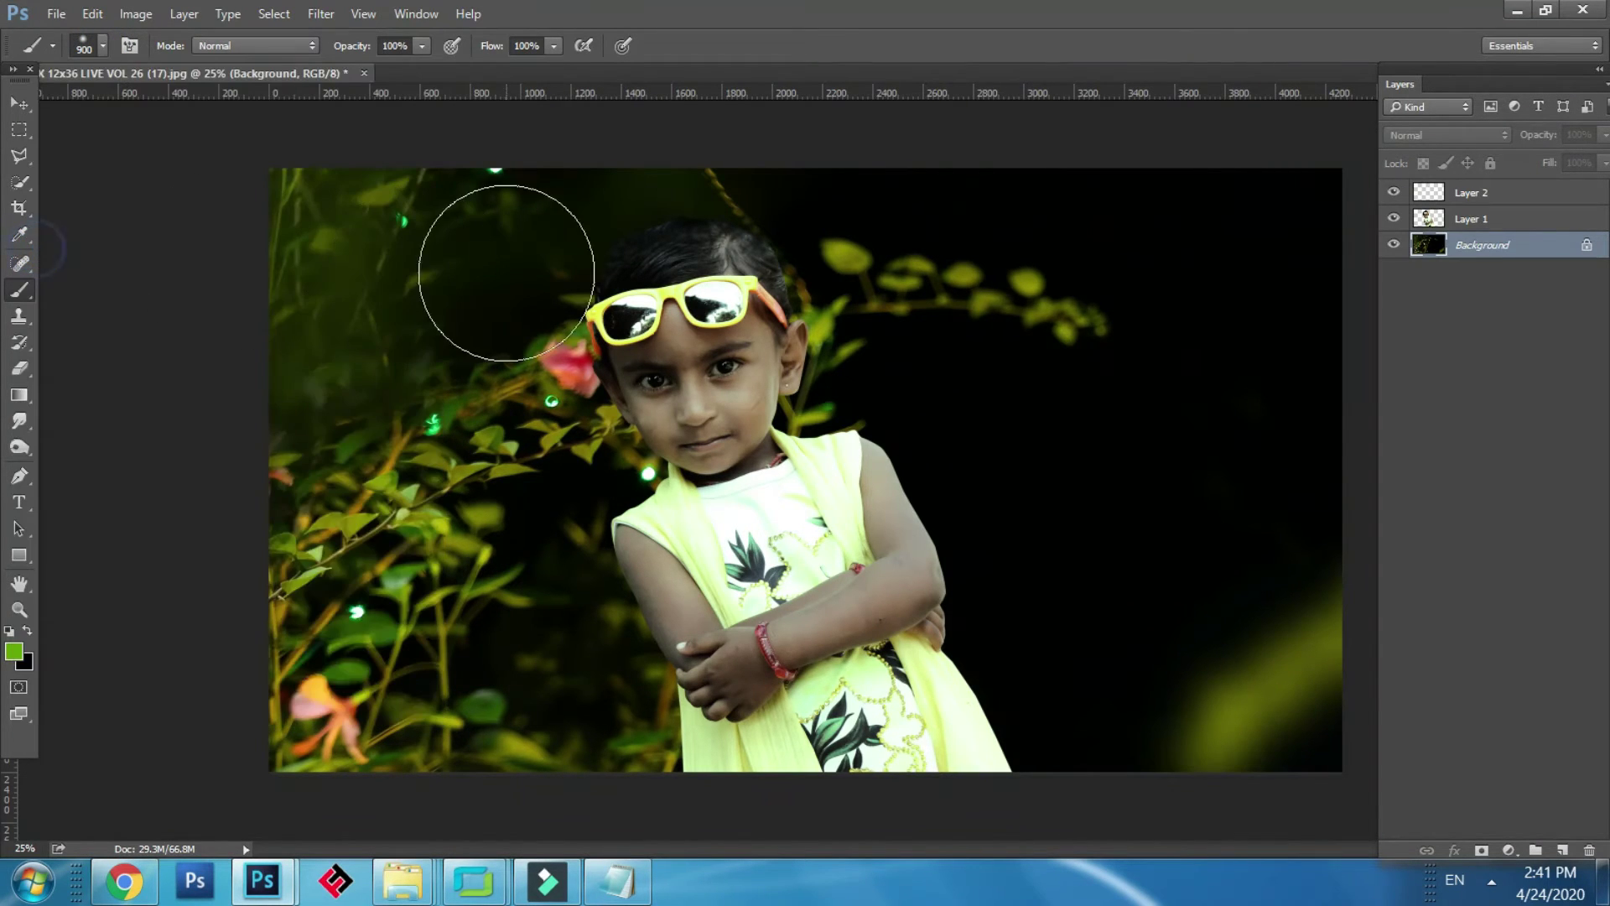
pyautogui.click(1119, 353)
pyautogui.click(1119, 353)
pyautogui.click(1119, 353)
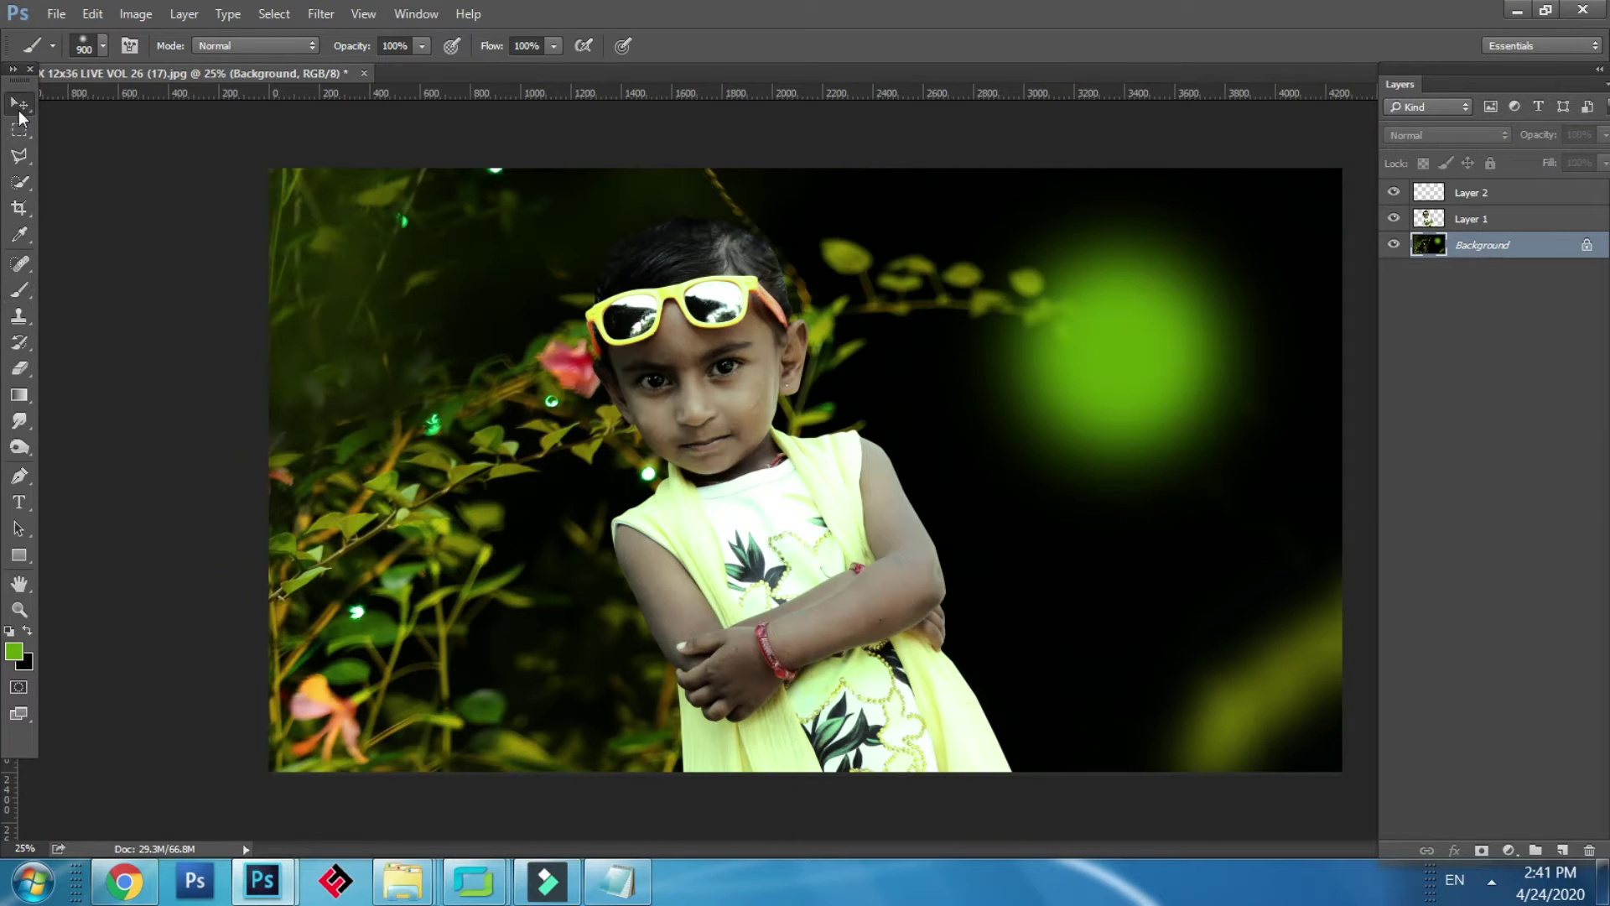
pyautogui.click(19, 107)
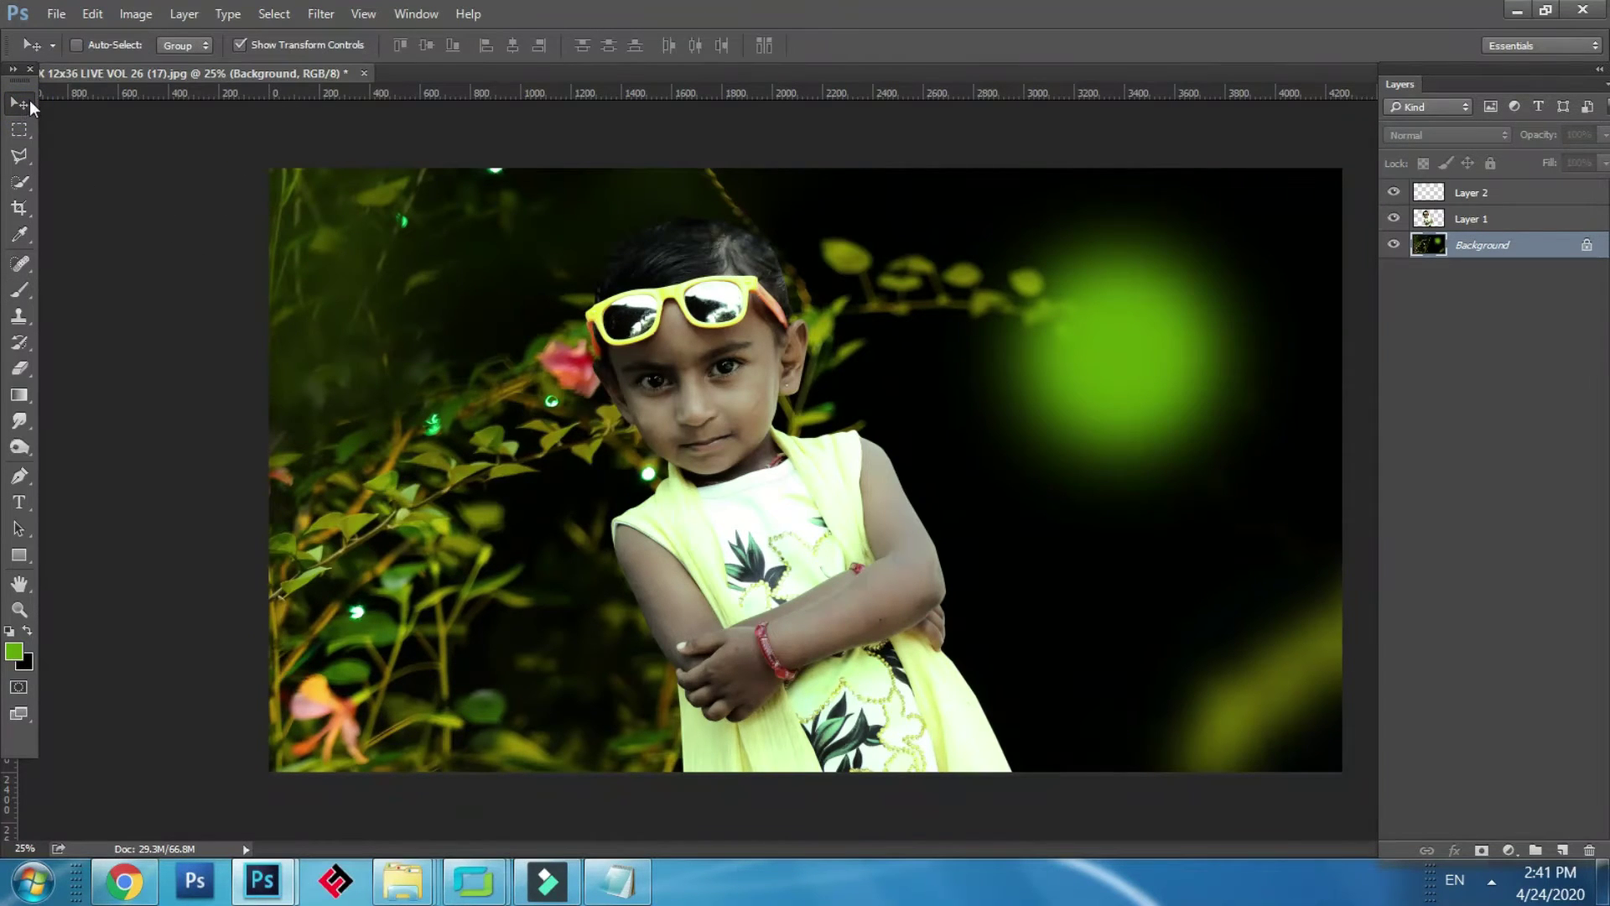
pyautogui.hotkey('ctrl', 'alt', 'z')
pyautogui.hotkey('ctrl', 'alt', 'z')
pyautogui.hotkey('ctrl', 'alt', 'z')
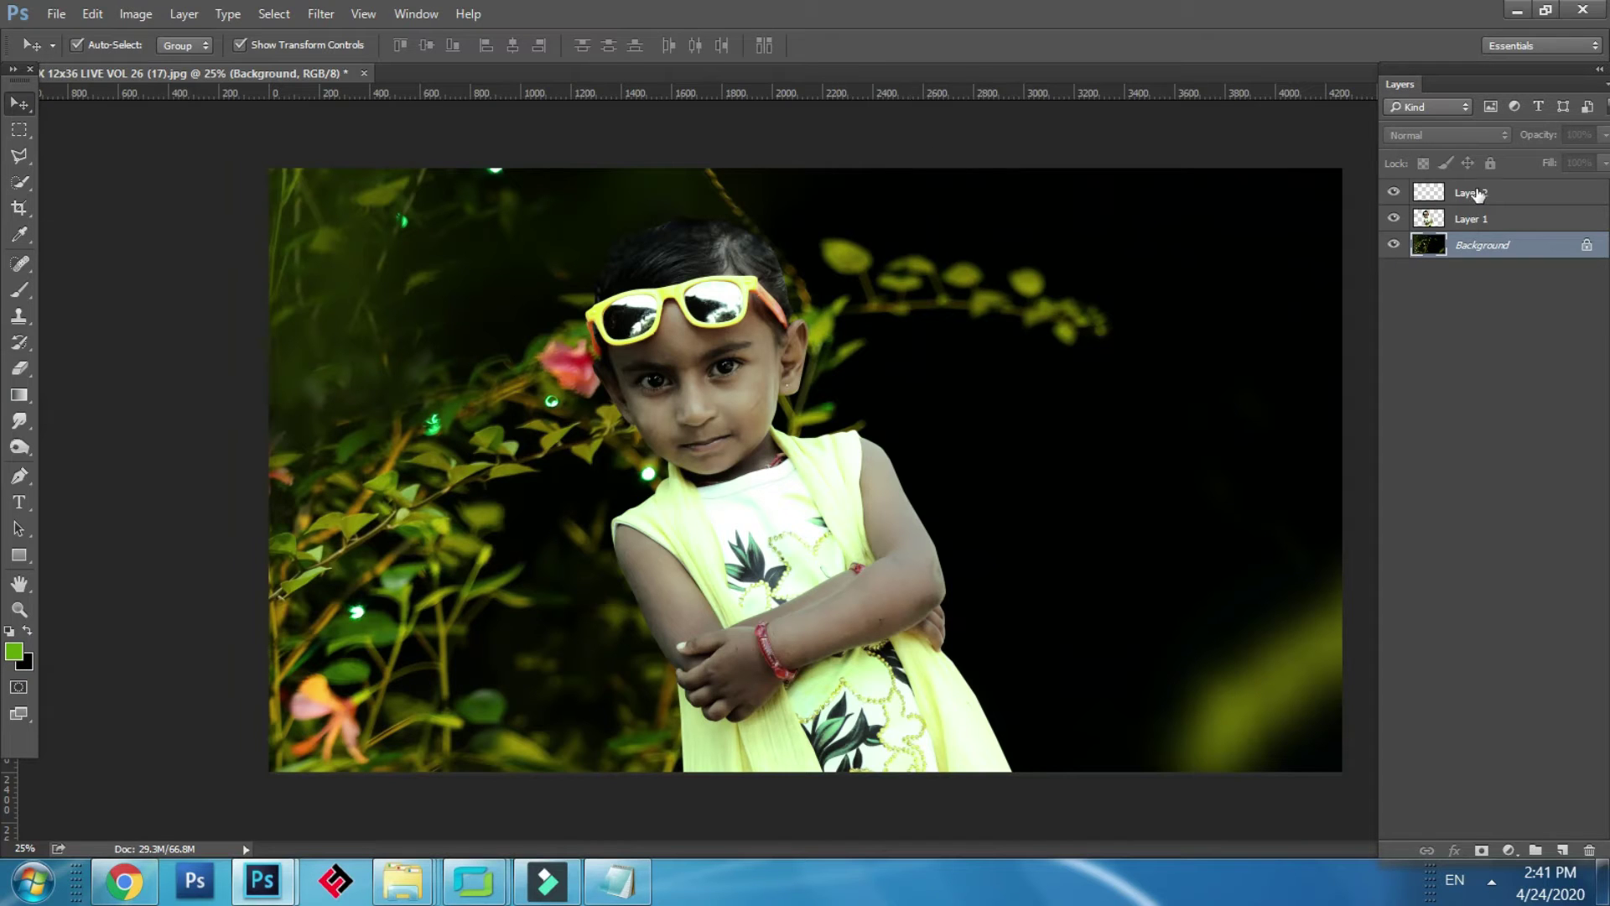
# Step: Paint a soft green spot on Layer 2 with the 900 px brush, over the dark area beside the leafy branch
pyautogui.click(1478, 194)
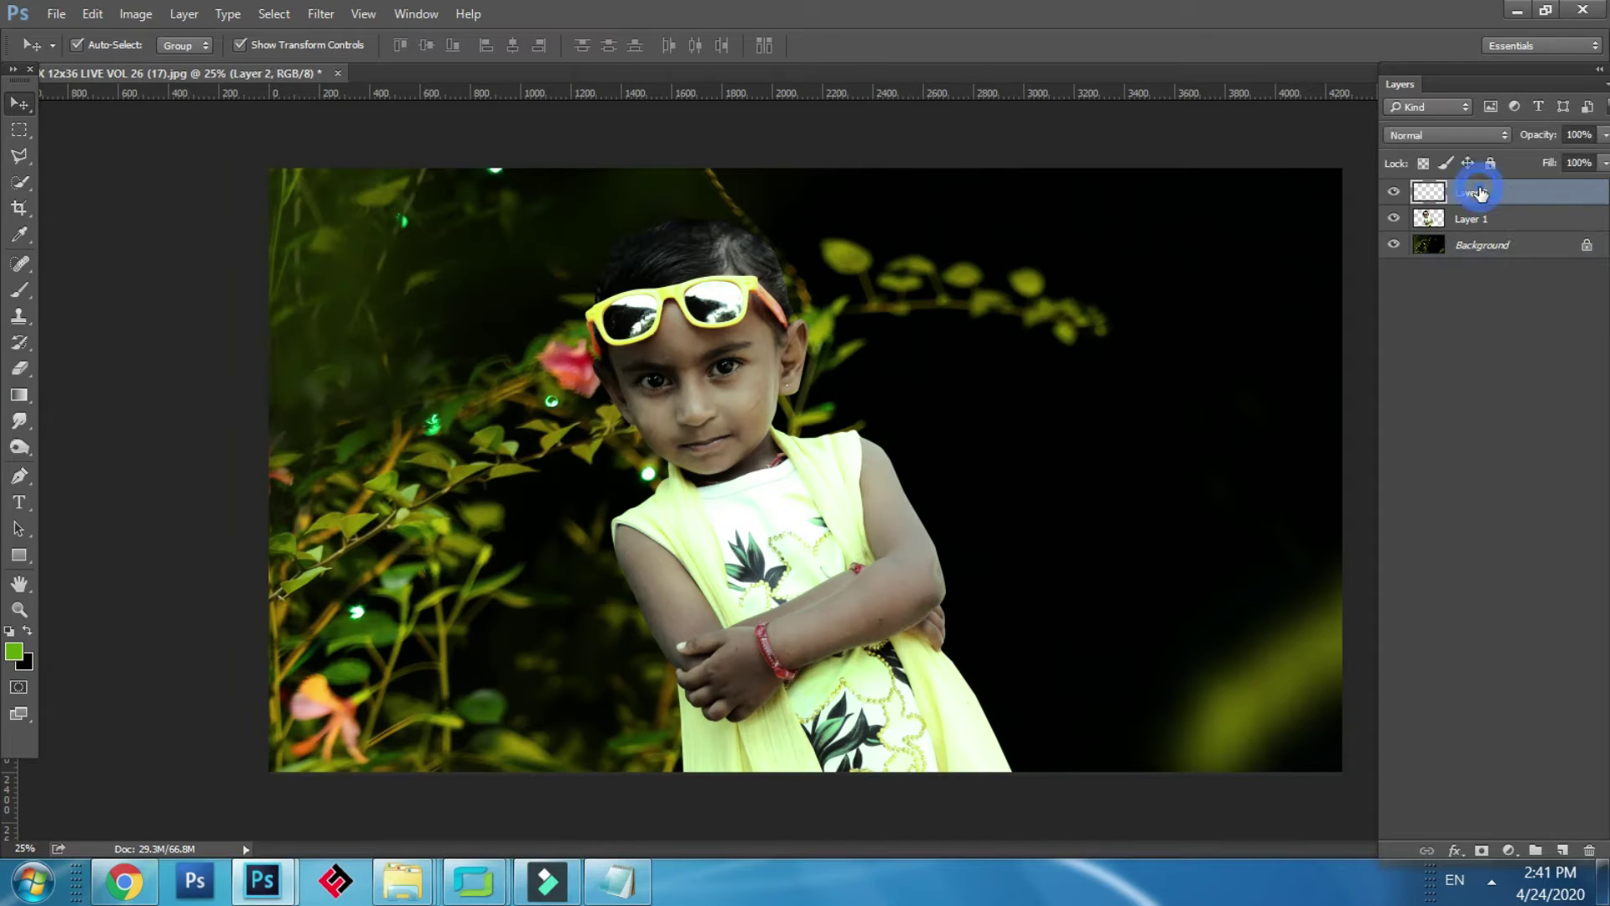
pyautogui.click(19, 289)
pyautogui.click(1148, 313)
pyautogui.click(1148, 312)
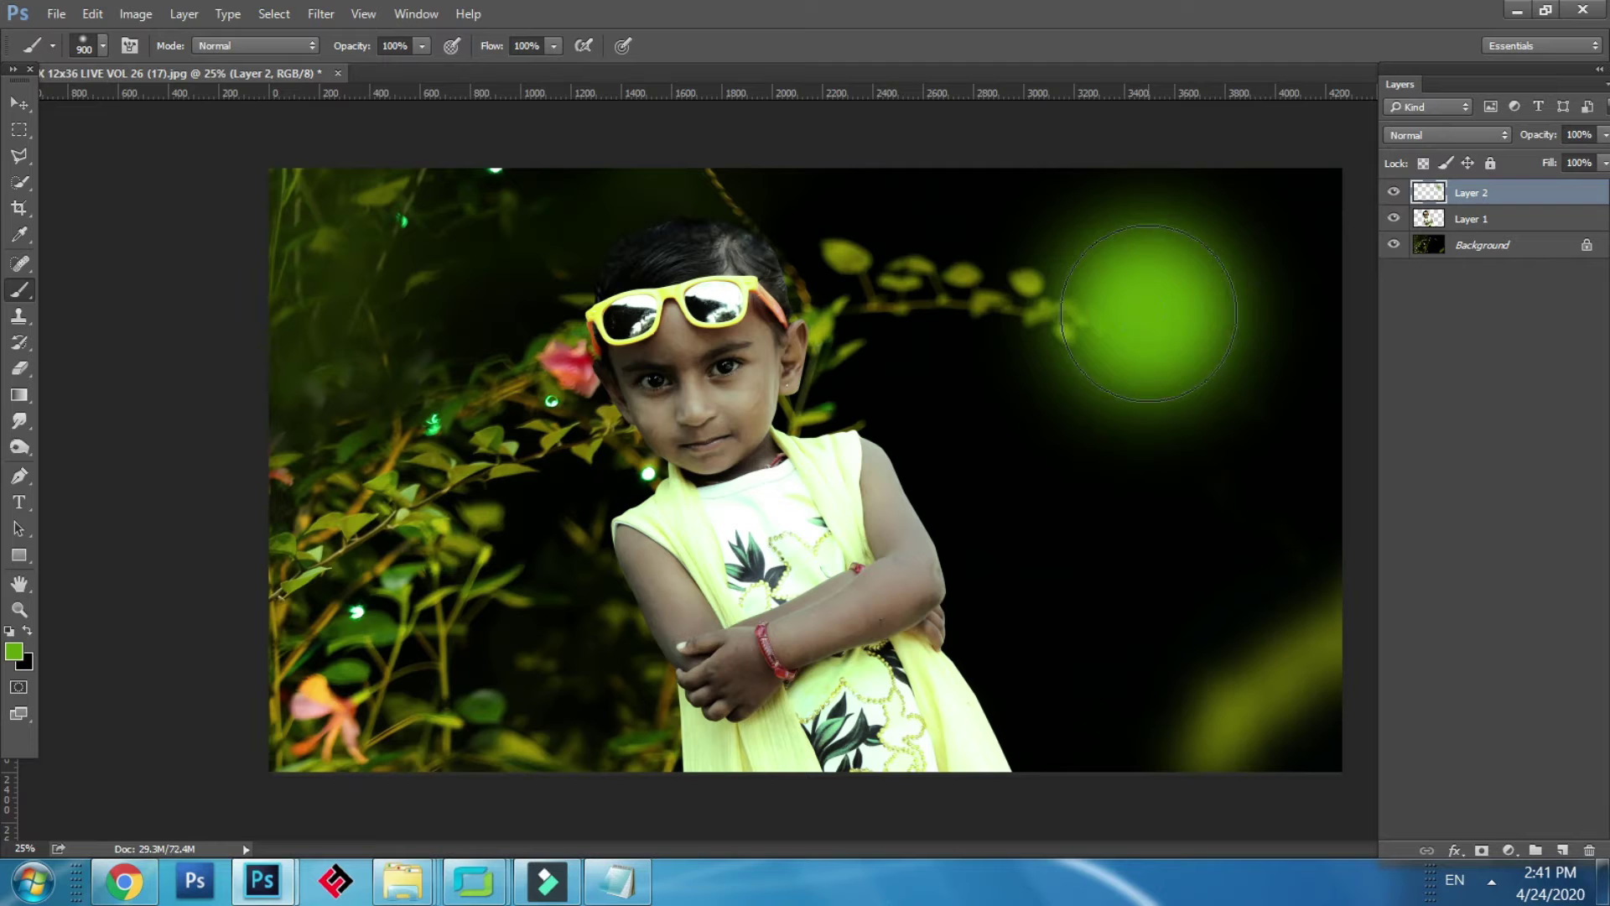
pyautogui.click(1148, 313)
# Step: Enlarge the green spot on Layer 2 proportionally about its centre and commit the transform
pyautogui.click(22, 104)
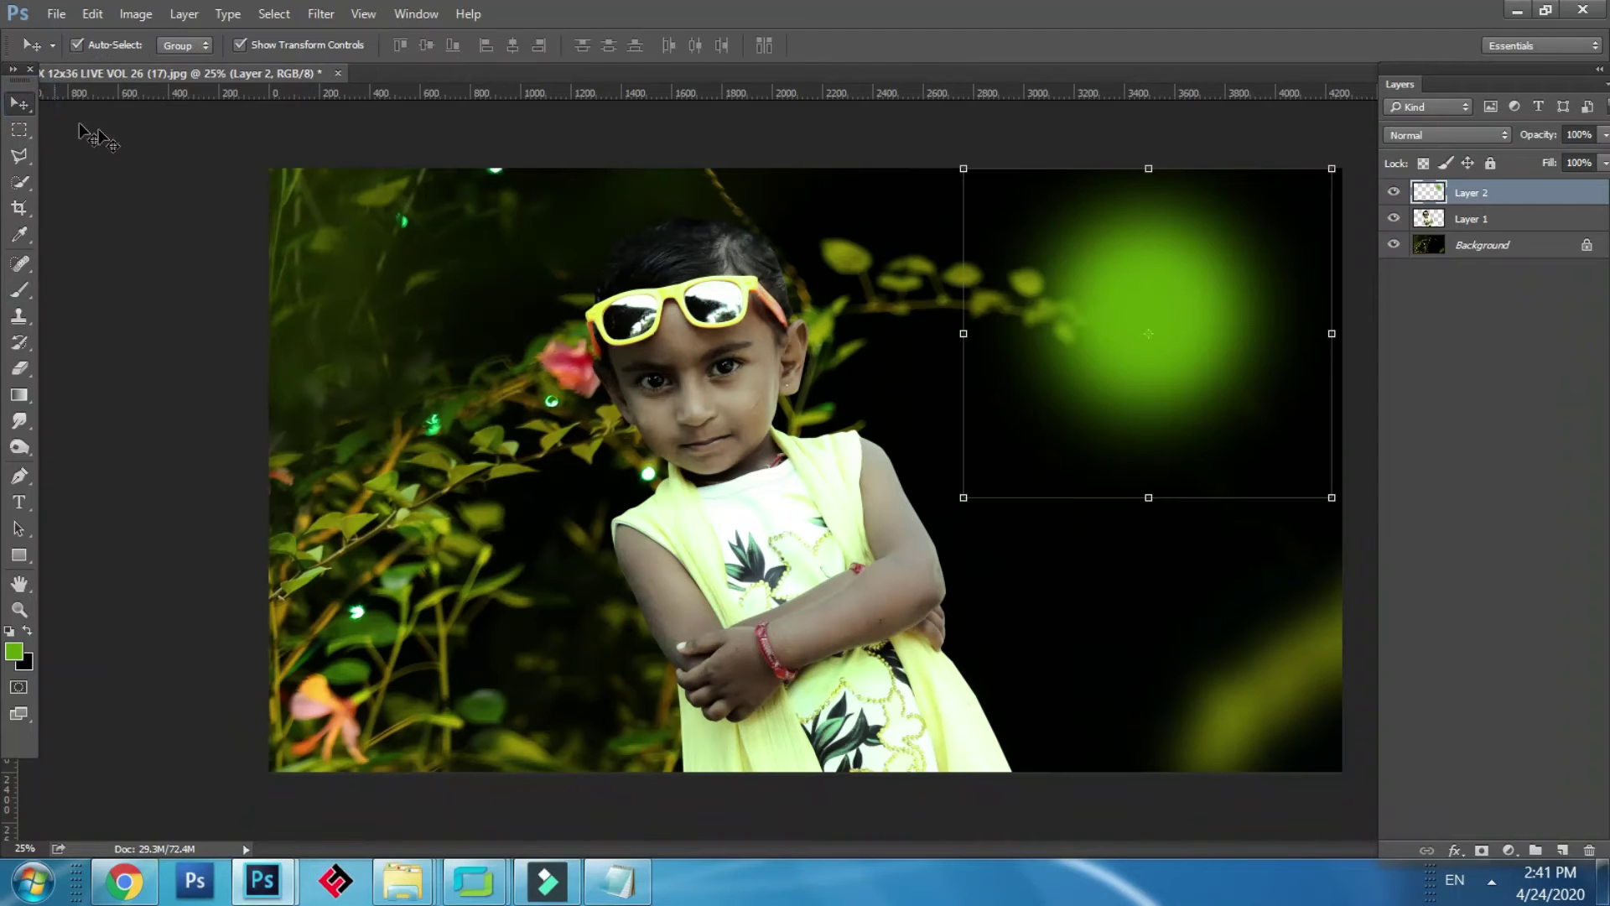
pyautogui.moveTo(960, 166); pyautogui.dragTo(763, 134)
pyautogui.doubleClick(1082, 375)
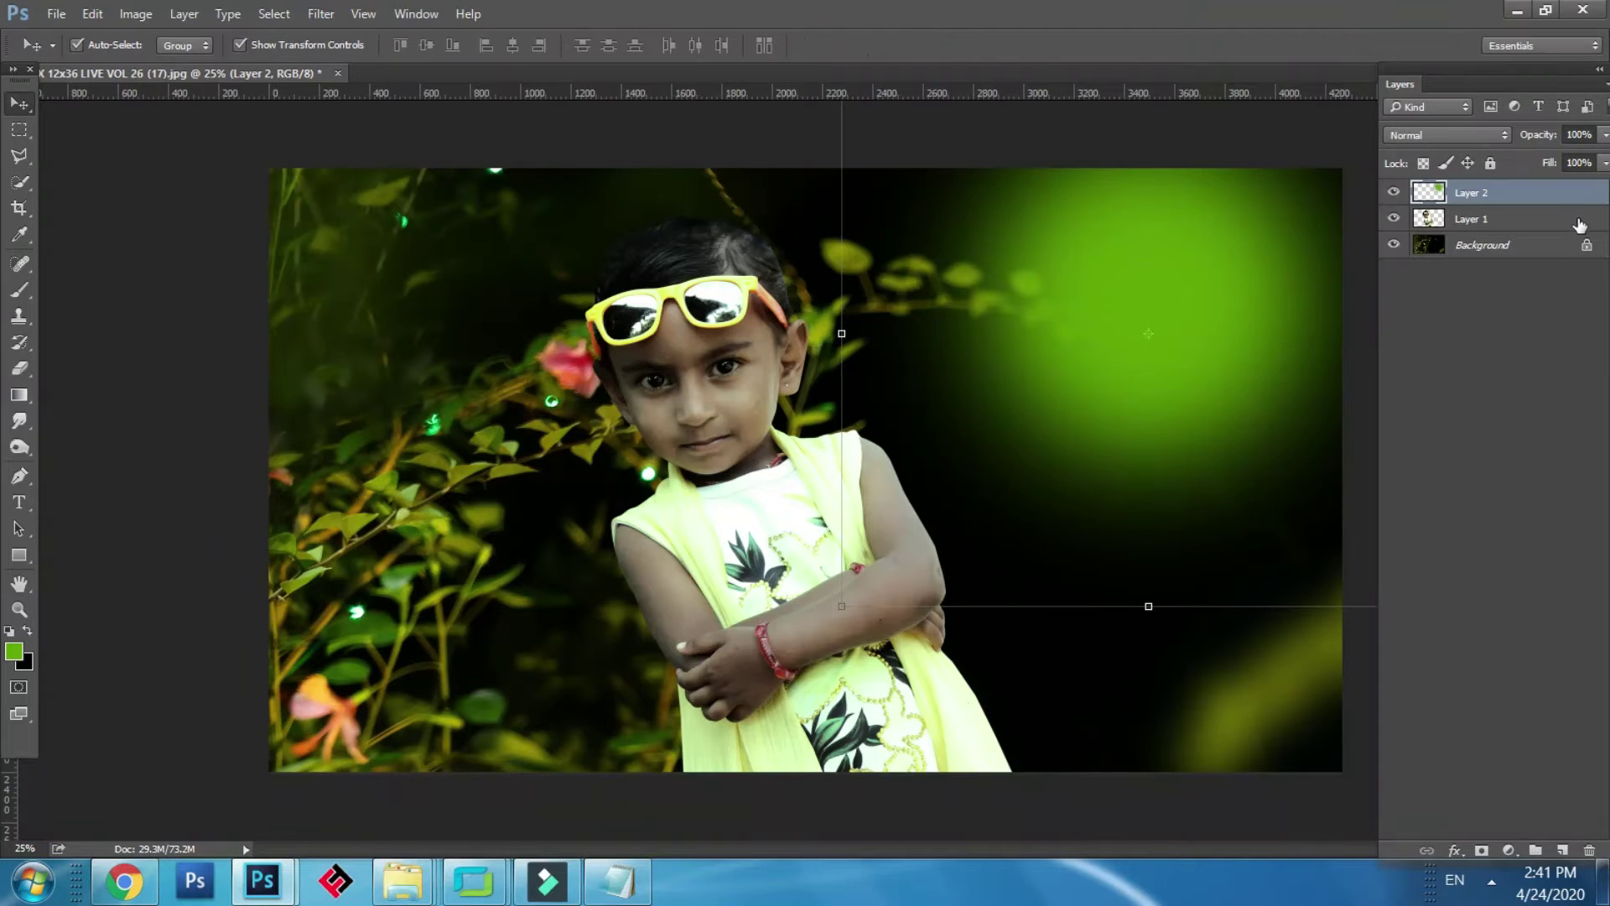
# Step: Try blend modes on Layer 2's green spot, including Dissolve, Lighten, Overlay and Soft Light
pyautogui.click(1439, 134)
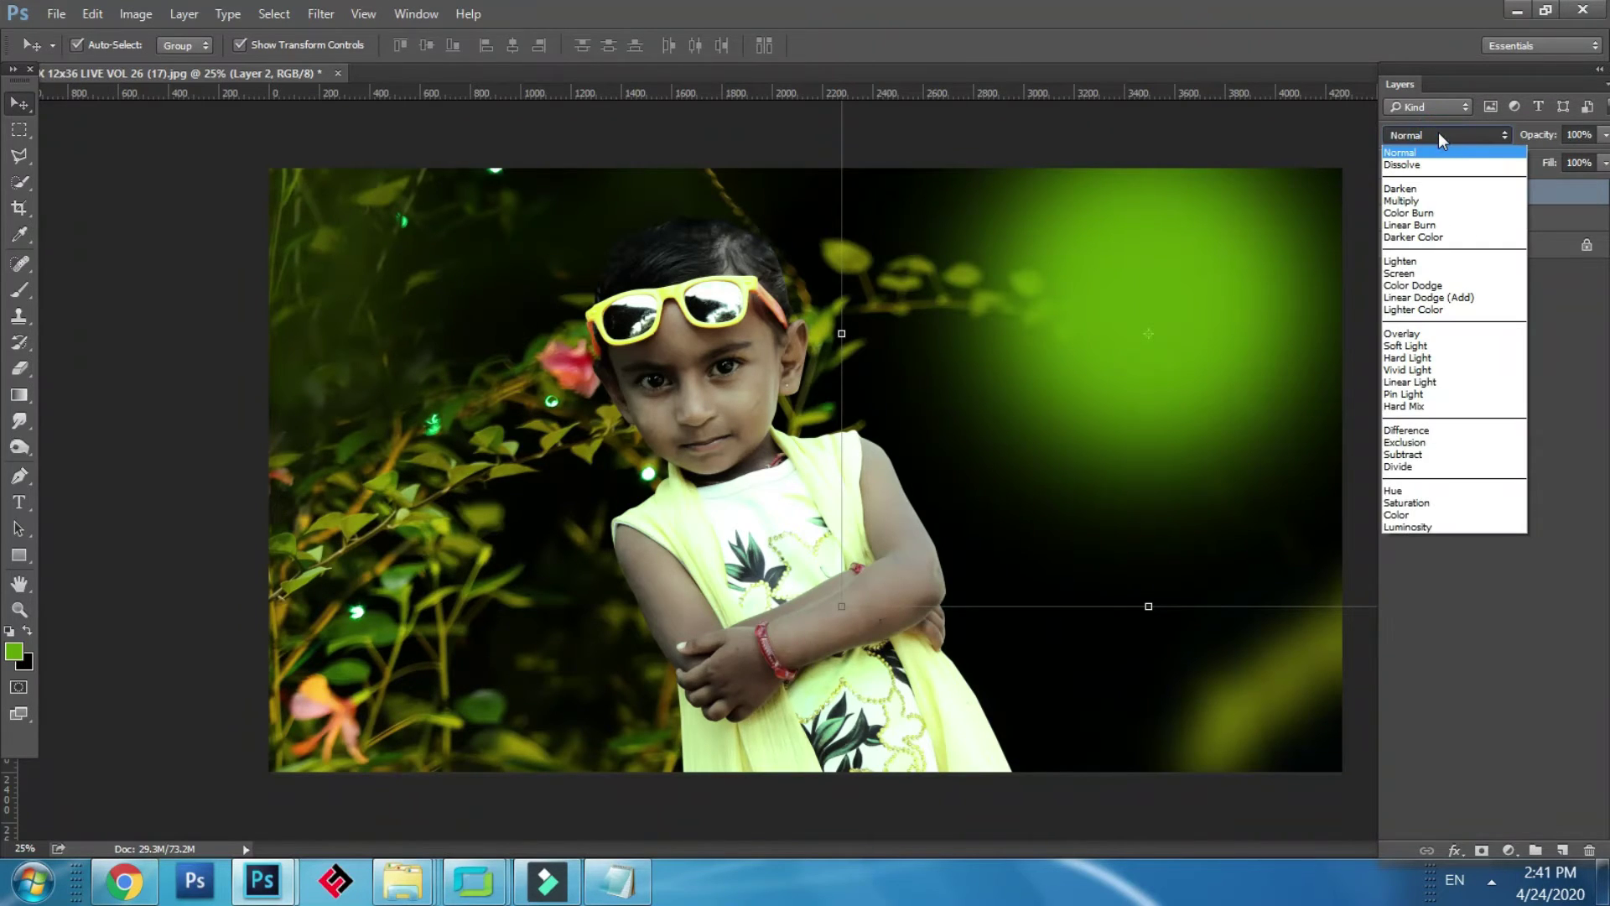
pyautogui.click(1435, 176)
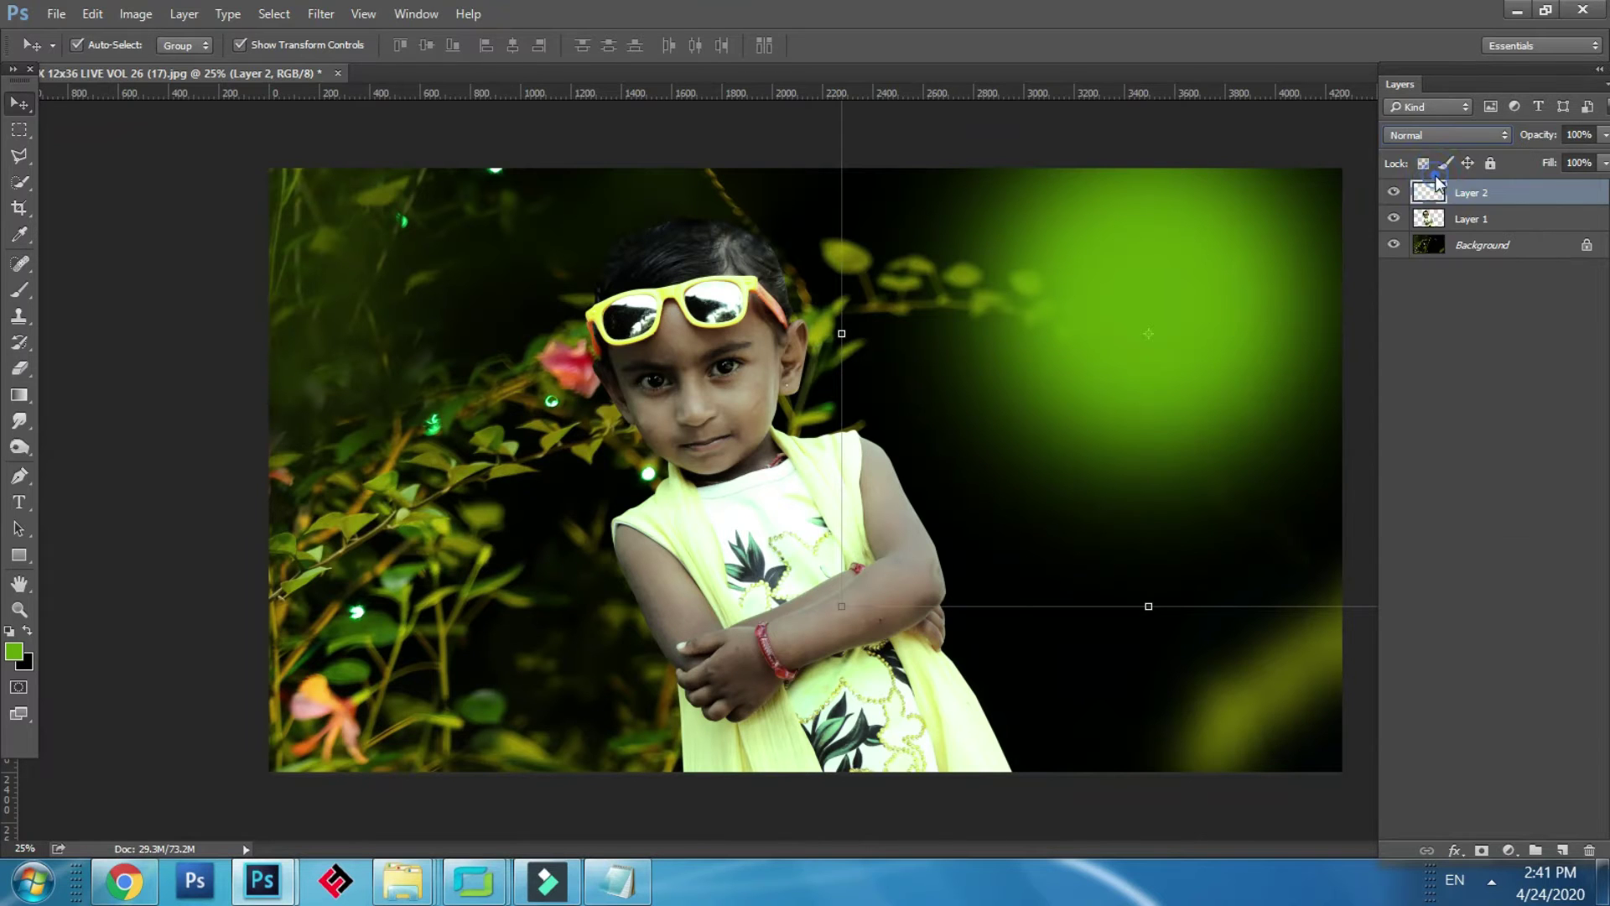
pyautogui.click(1434, 136)
pyautogui.click(1426, 165)
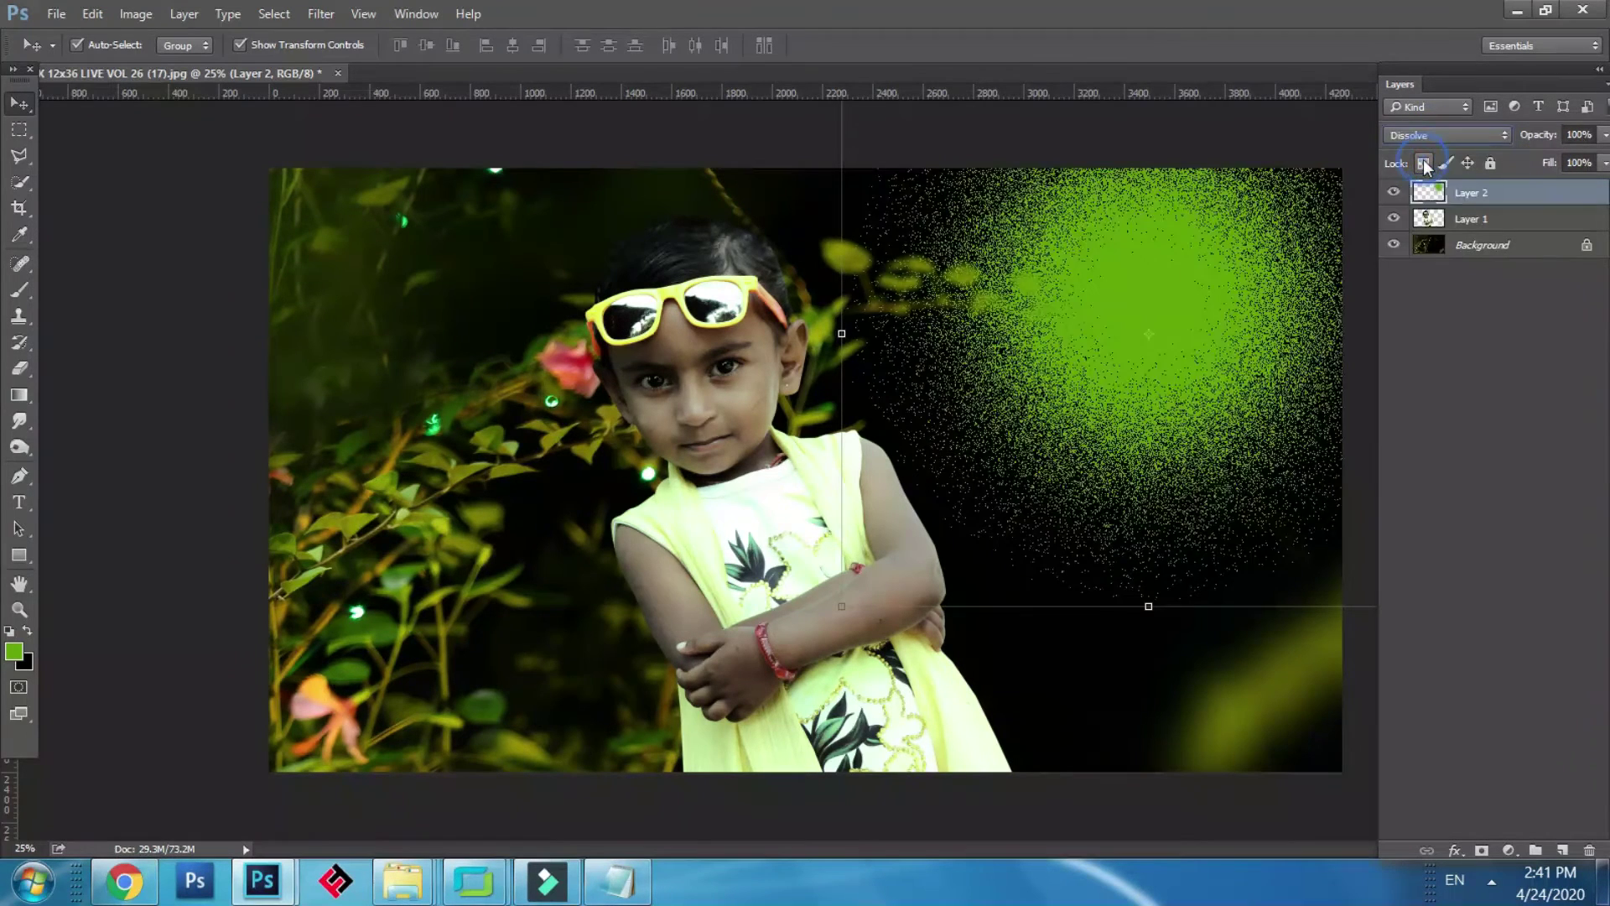
pyautogui.press('Down')
pyautogui.press('Down')
pyautogui.press('Down')
pyautogui.press('Down')
pyautogui.press('Down')
pyautogui.press('Down')
pyautogui.press('Down')
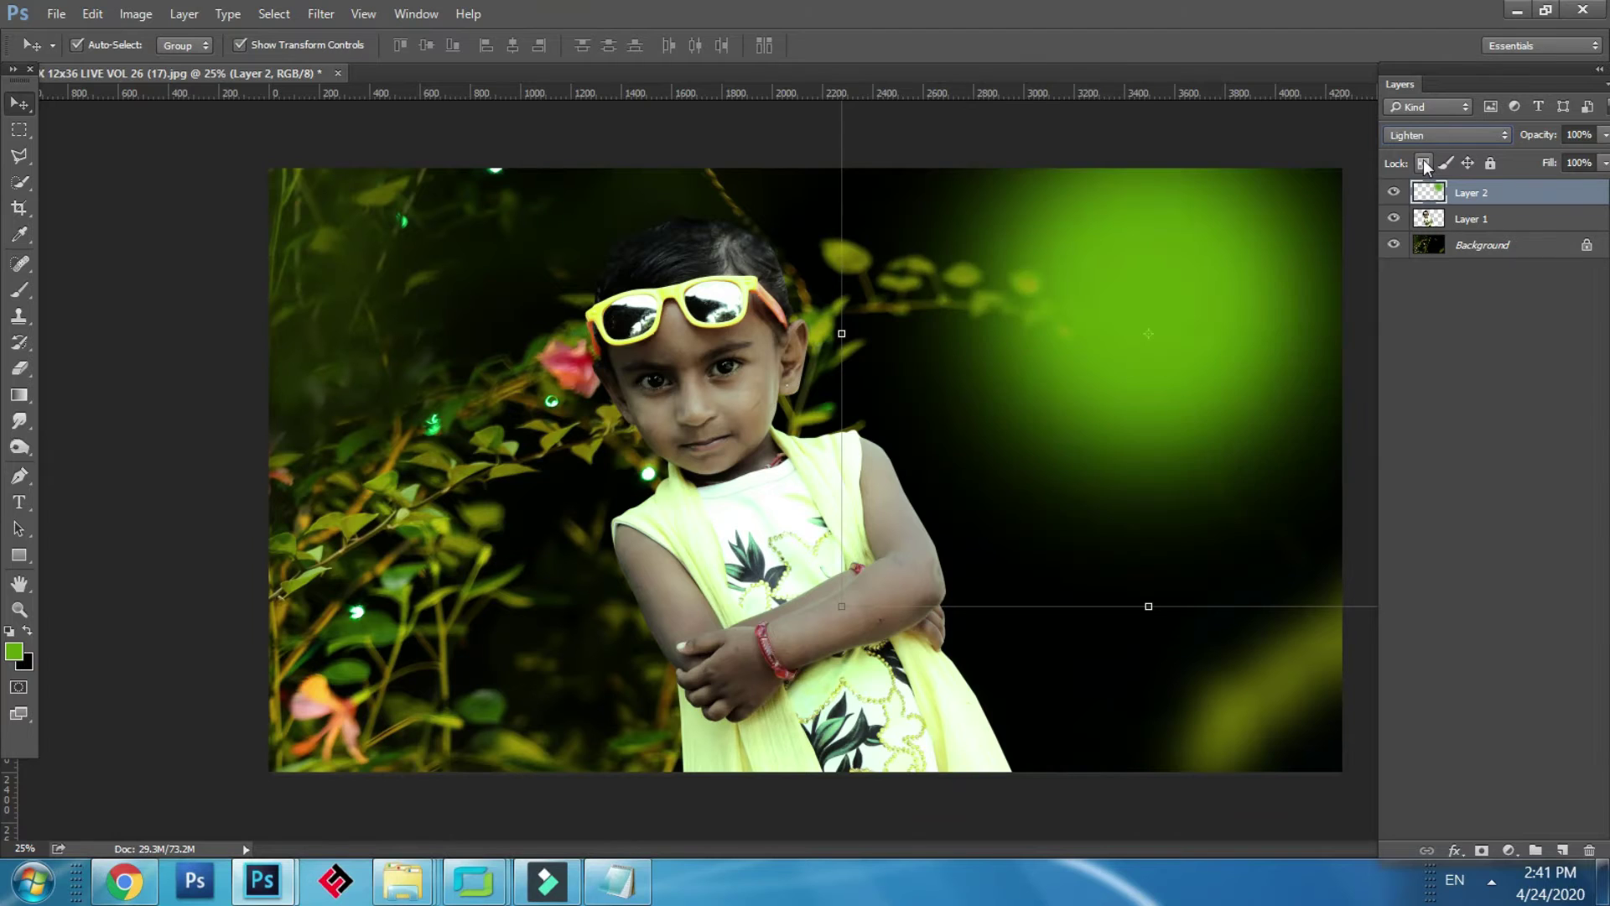
pyautogui.press('Down')
pyautogui.press('Down')
pyautogui.press('Down')
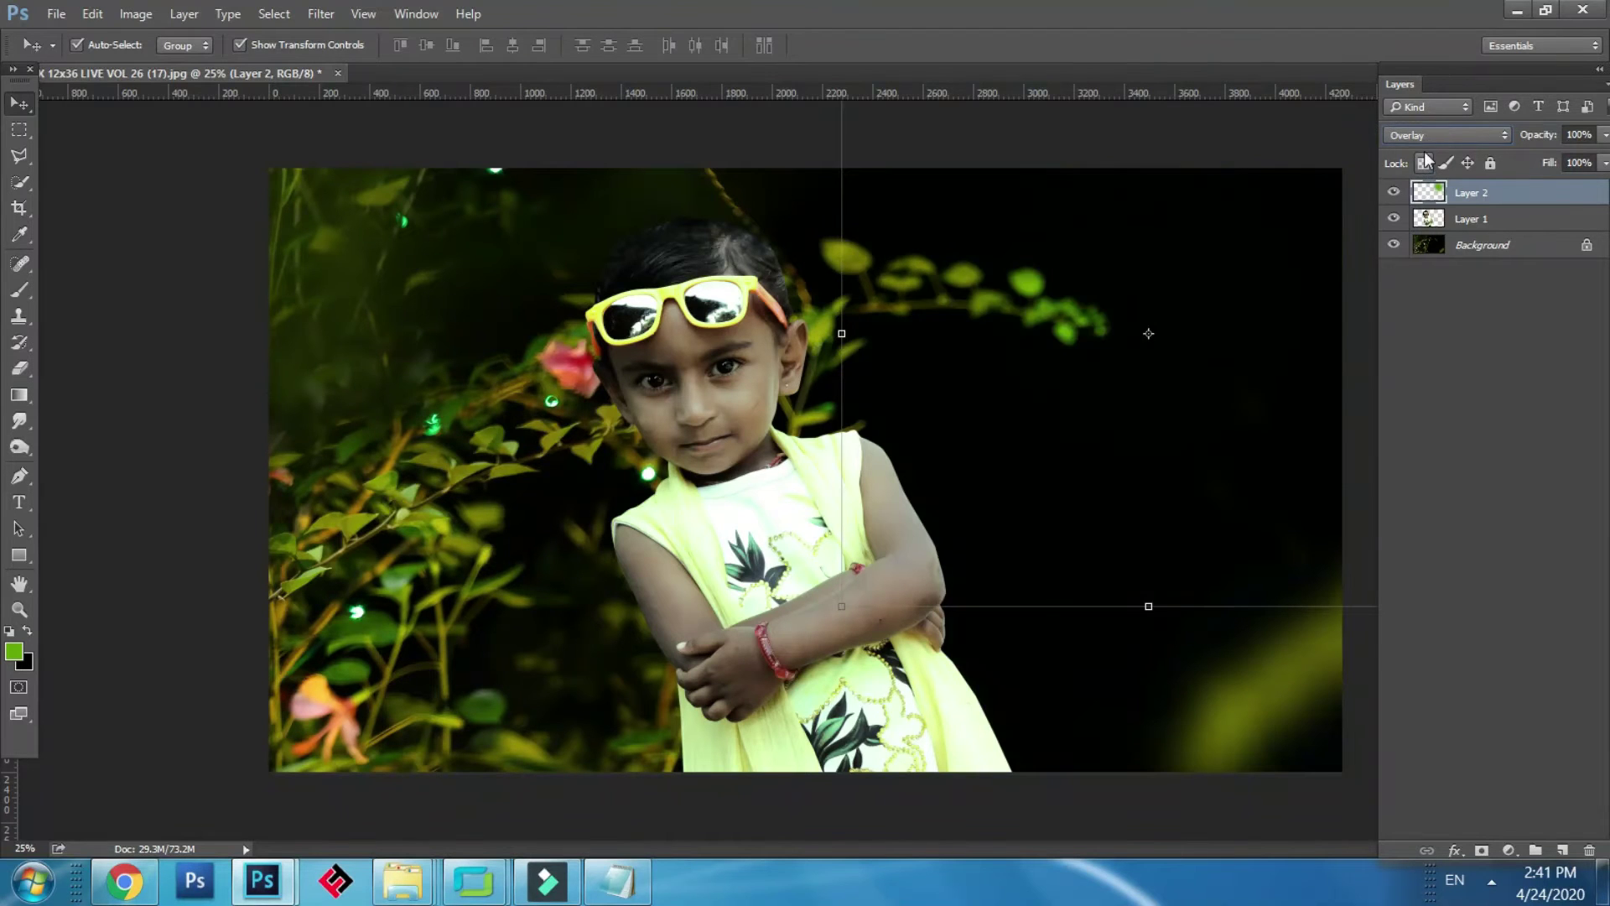
pyautogui.click(1432, 136)
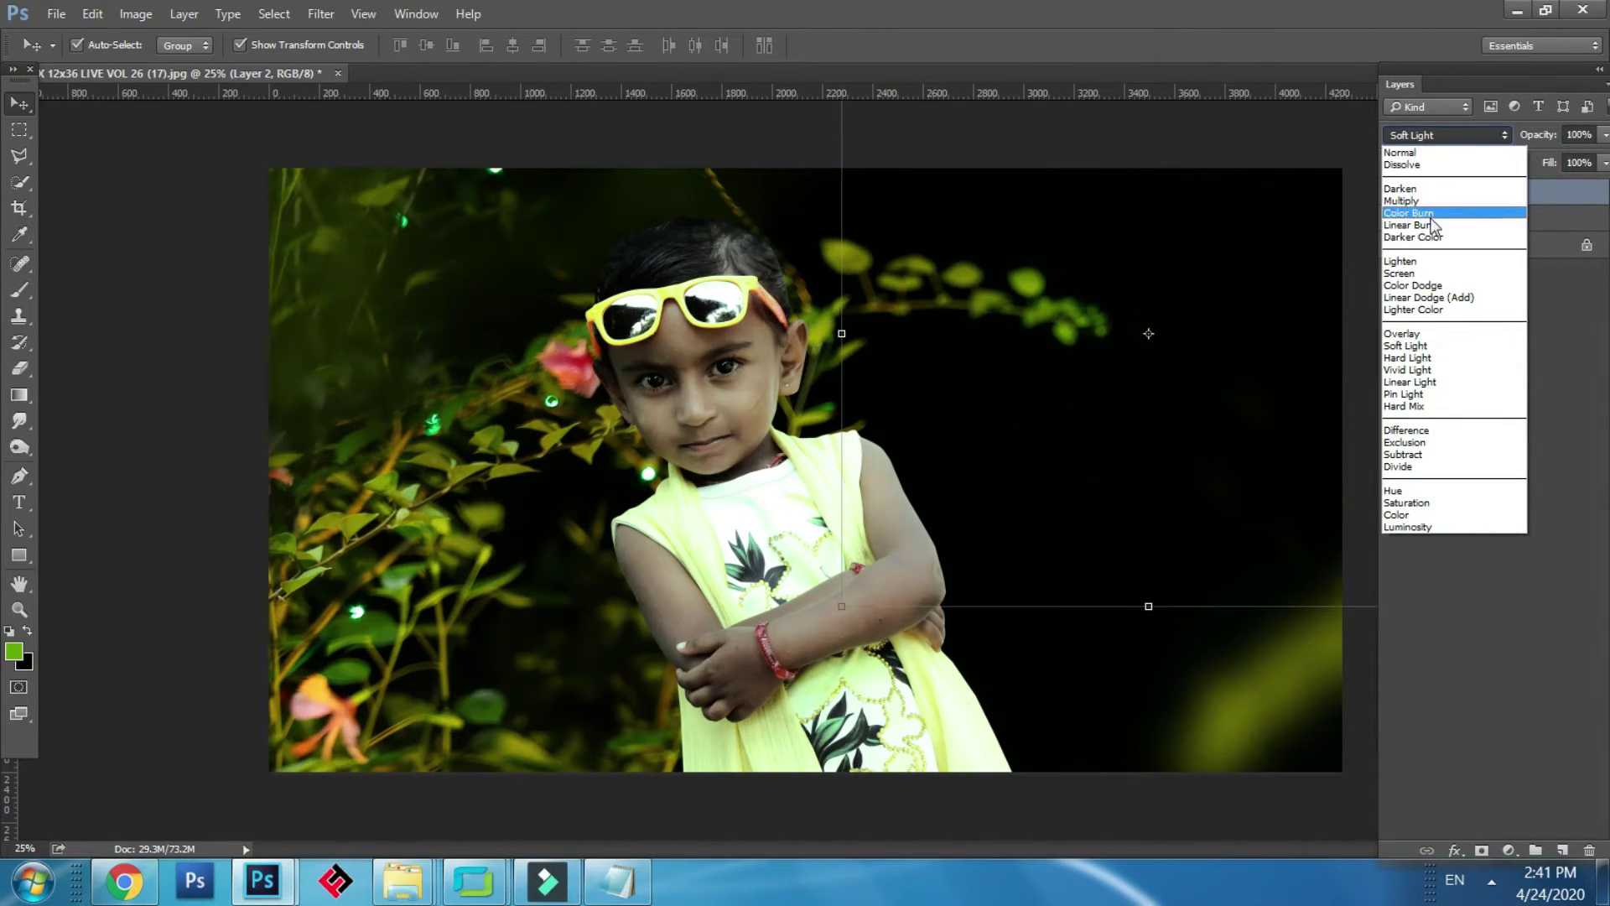
pyautogui.click(1427, 347)
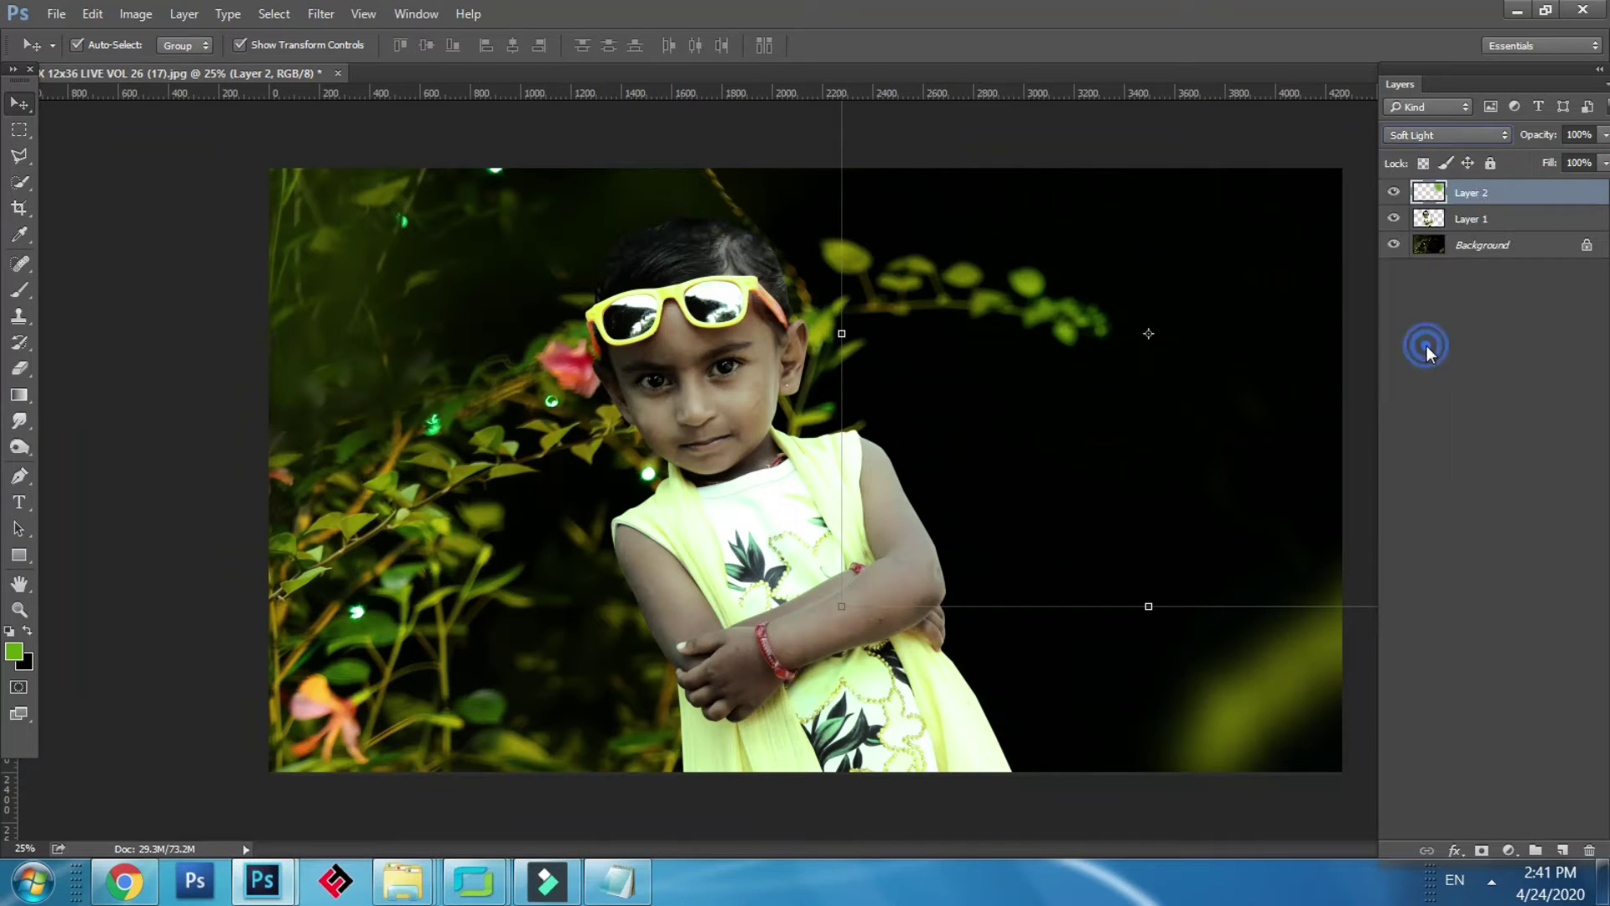
# Step: Set the blend mode of the green spot on Layer 2 to Pin Light
pyautogui.click(1439, 136)
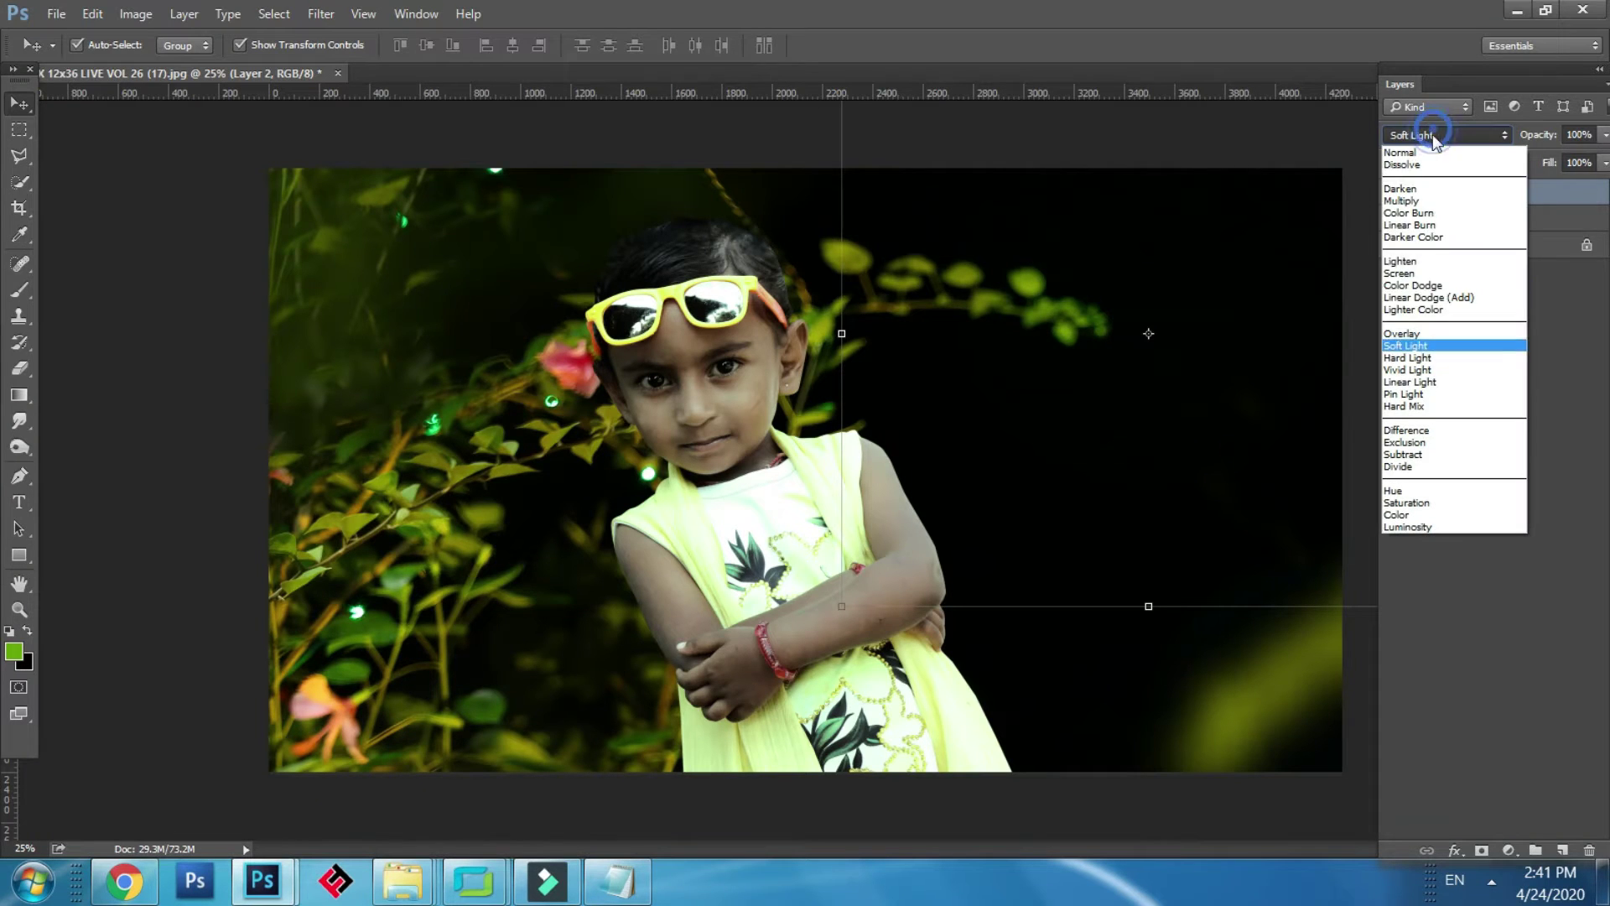
pyautogui.click(1428, 395)
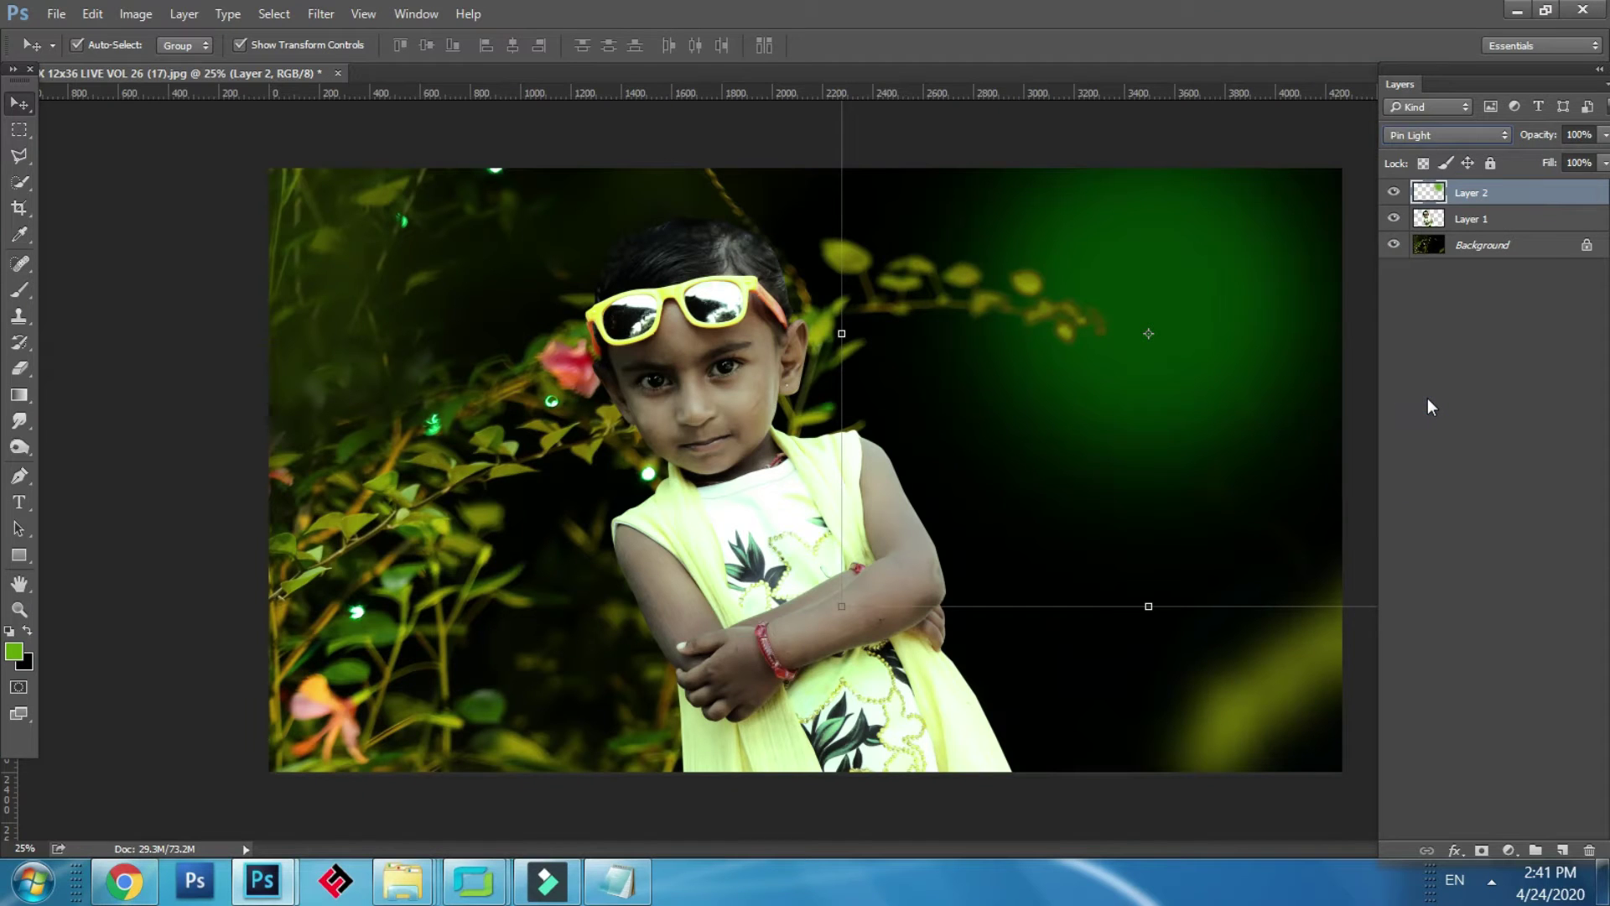
pyautogui.moveTo(1199, 312); pyautogui.dragTo(1189, 323)
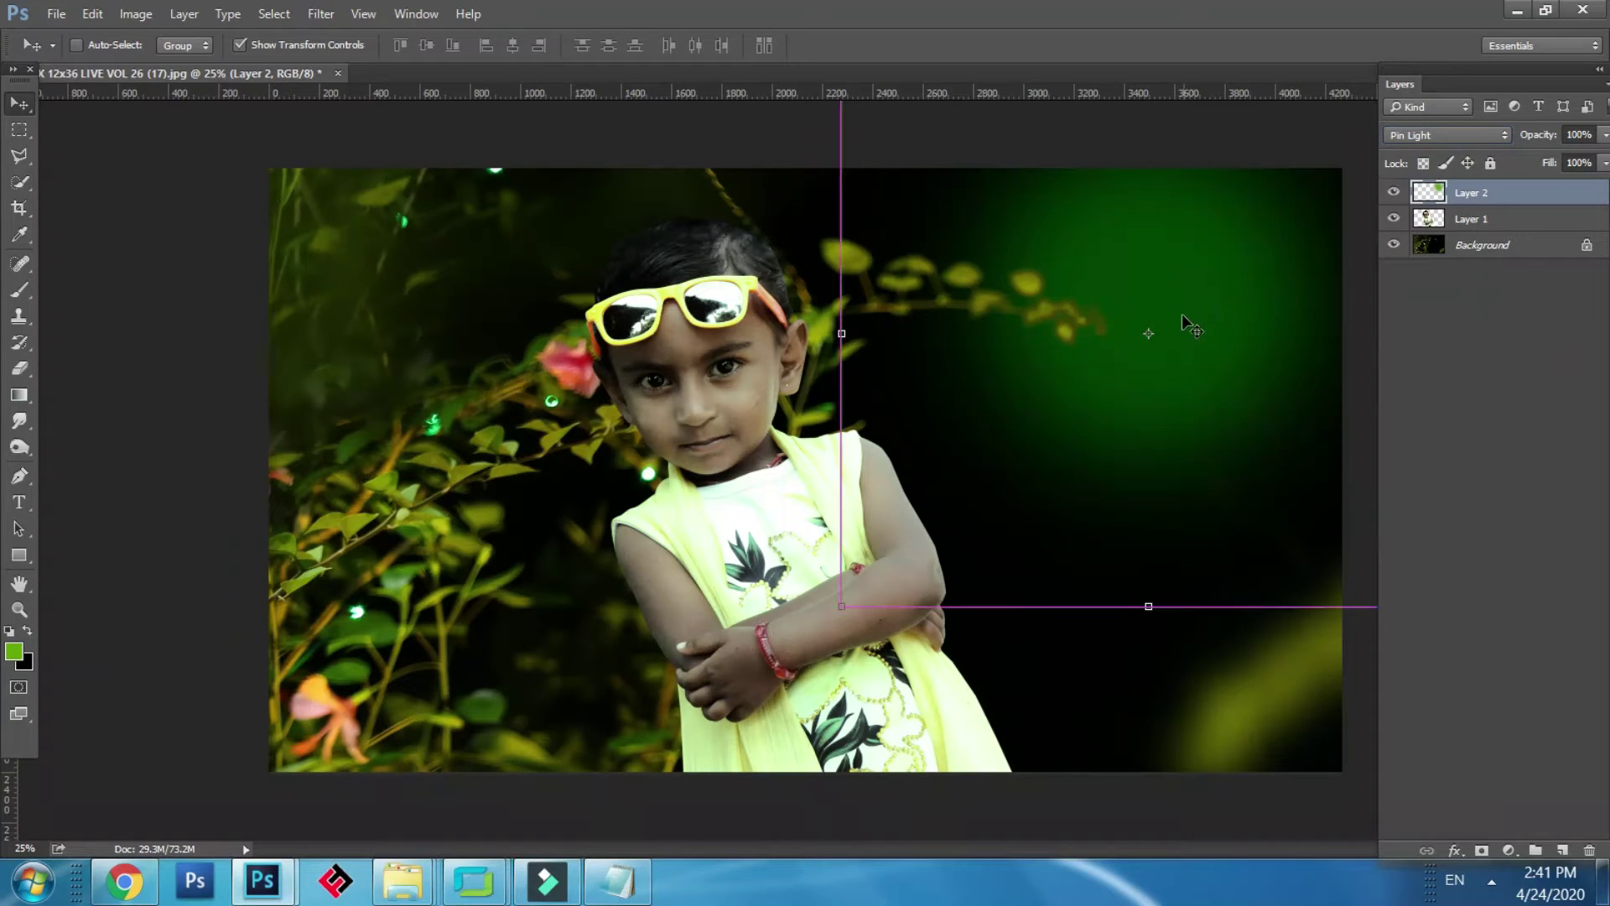
# Step: Recolour the spot on Layer 2 with a Hue/Saturation adjustment of Hue -23, Saturation +20 and Lightness +15
pyautogui.click(135, 14)
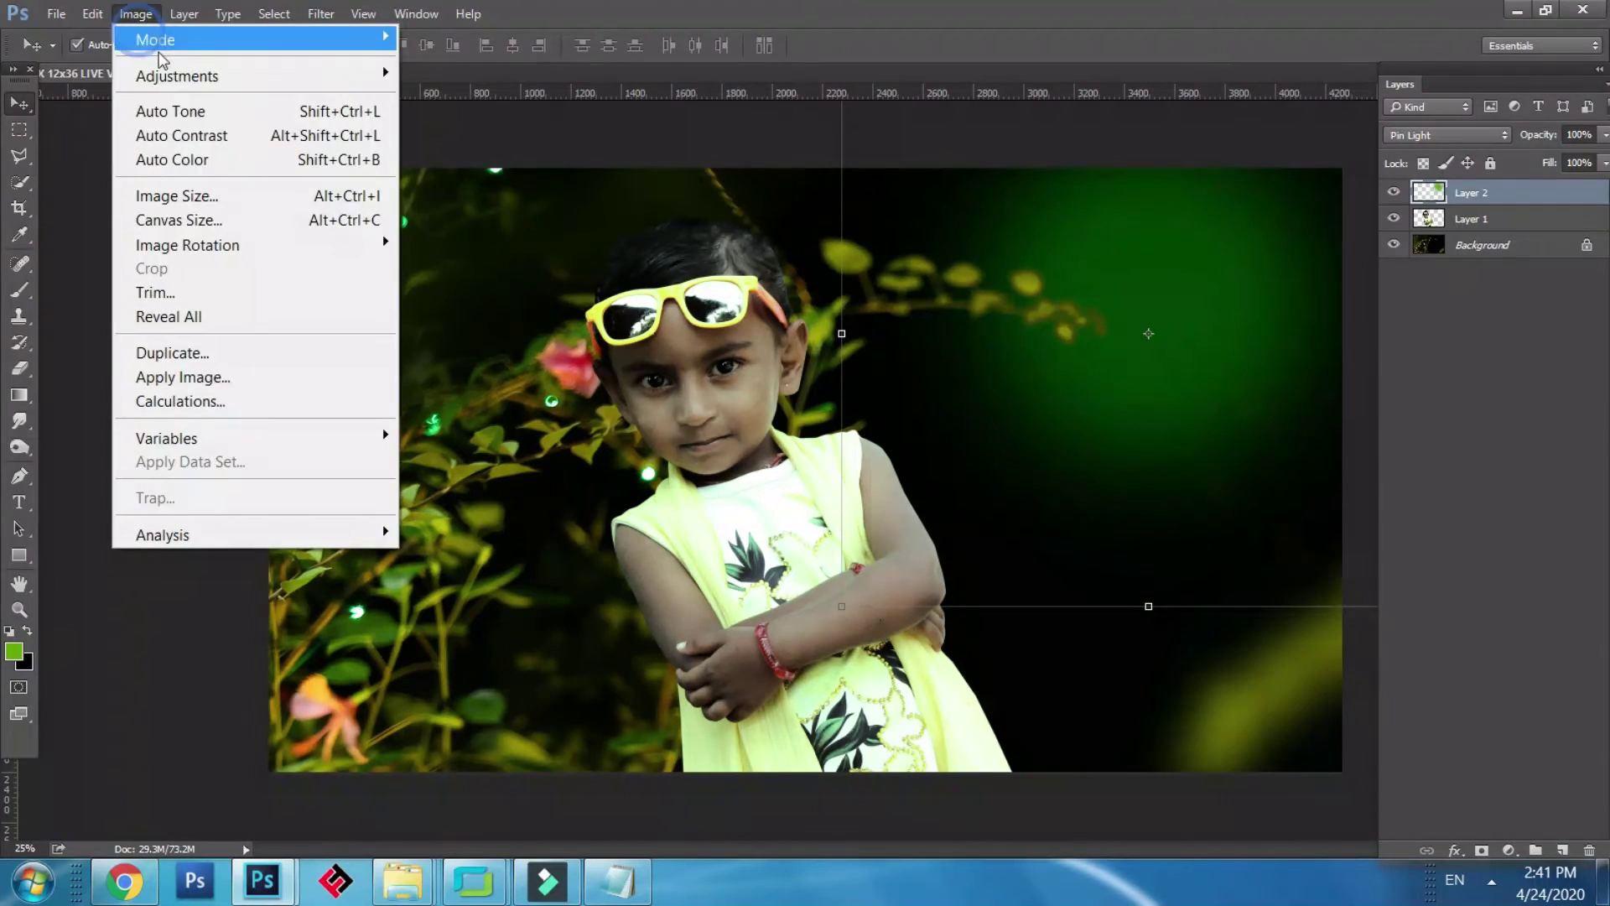
pyautogui.moveTo(176, 80)
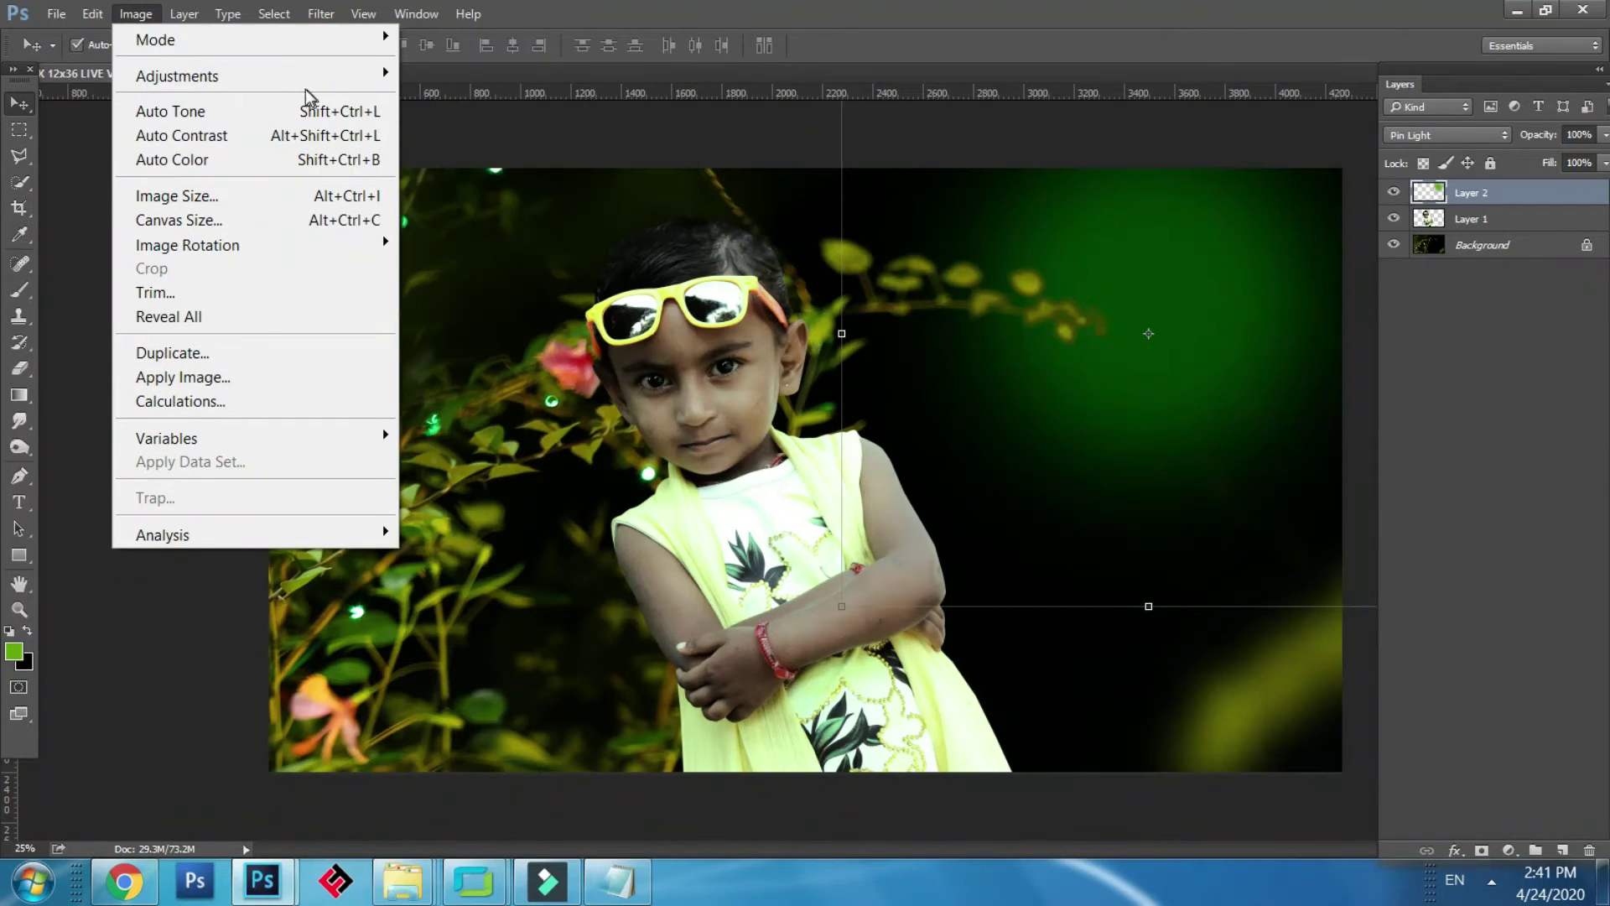
pyautogui.click(621, 208)
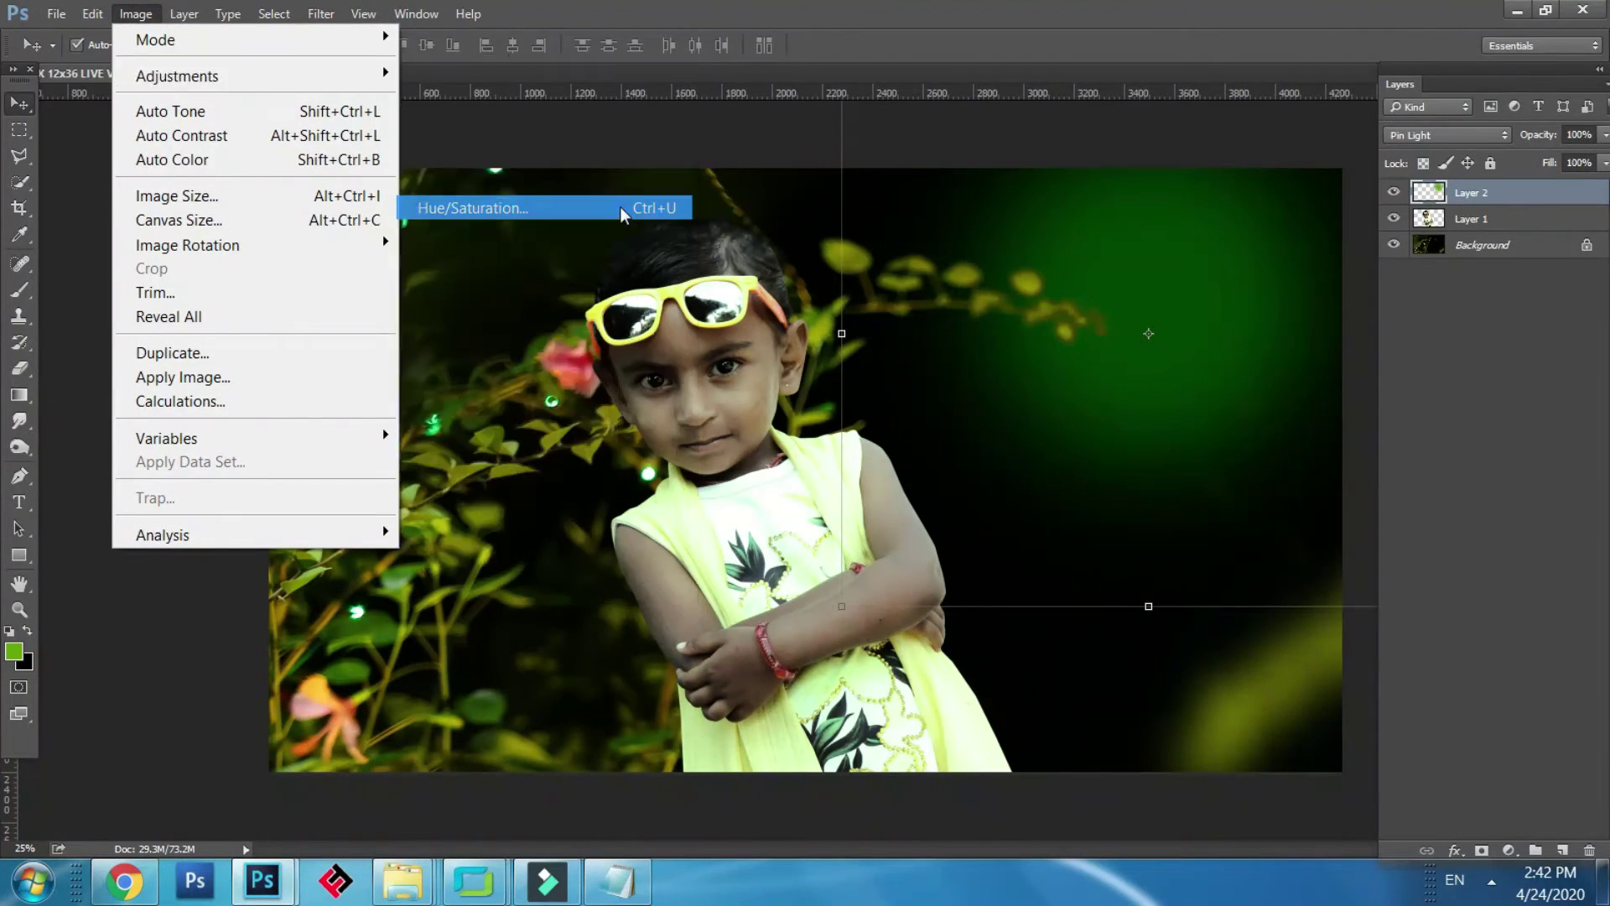
pyautogui.moveTo(359, 317); pyautogui.dragTo(375, 416)
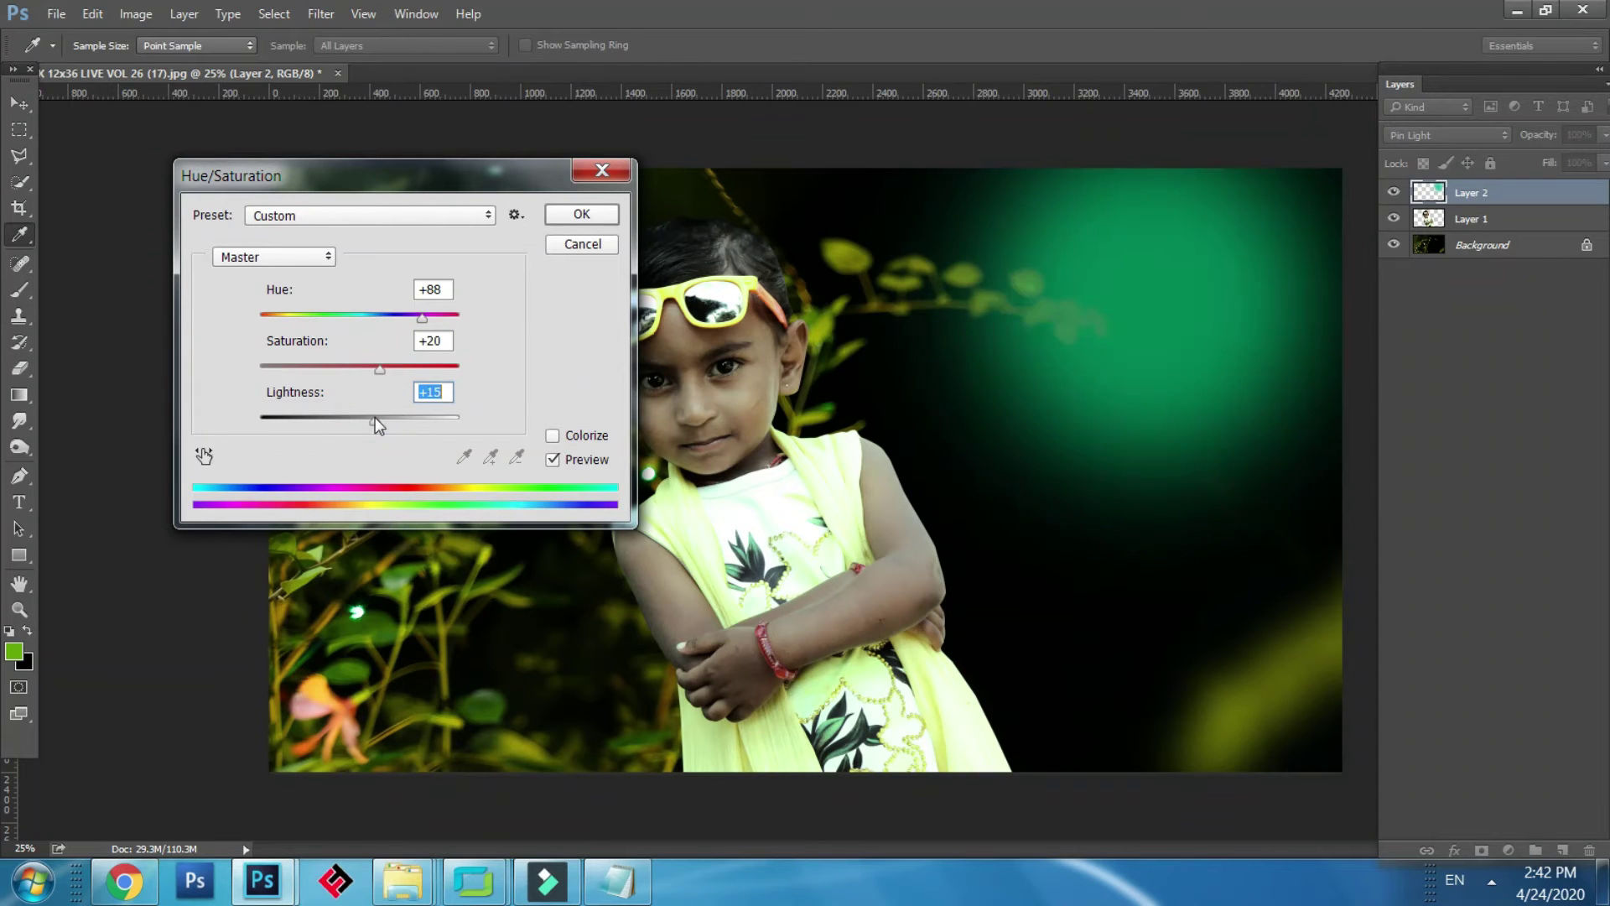
pyautogui.click(345, 317)
pyautogui.moveTo(331, 318)
pyautogui.mouseDown()
pyautogui.moveTo(359, 321)
pyautogui.moveTo(335, 324)
pyautogui.mouseUp()
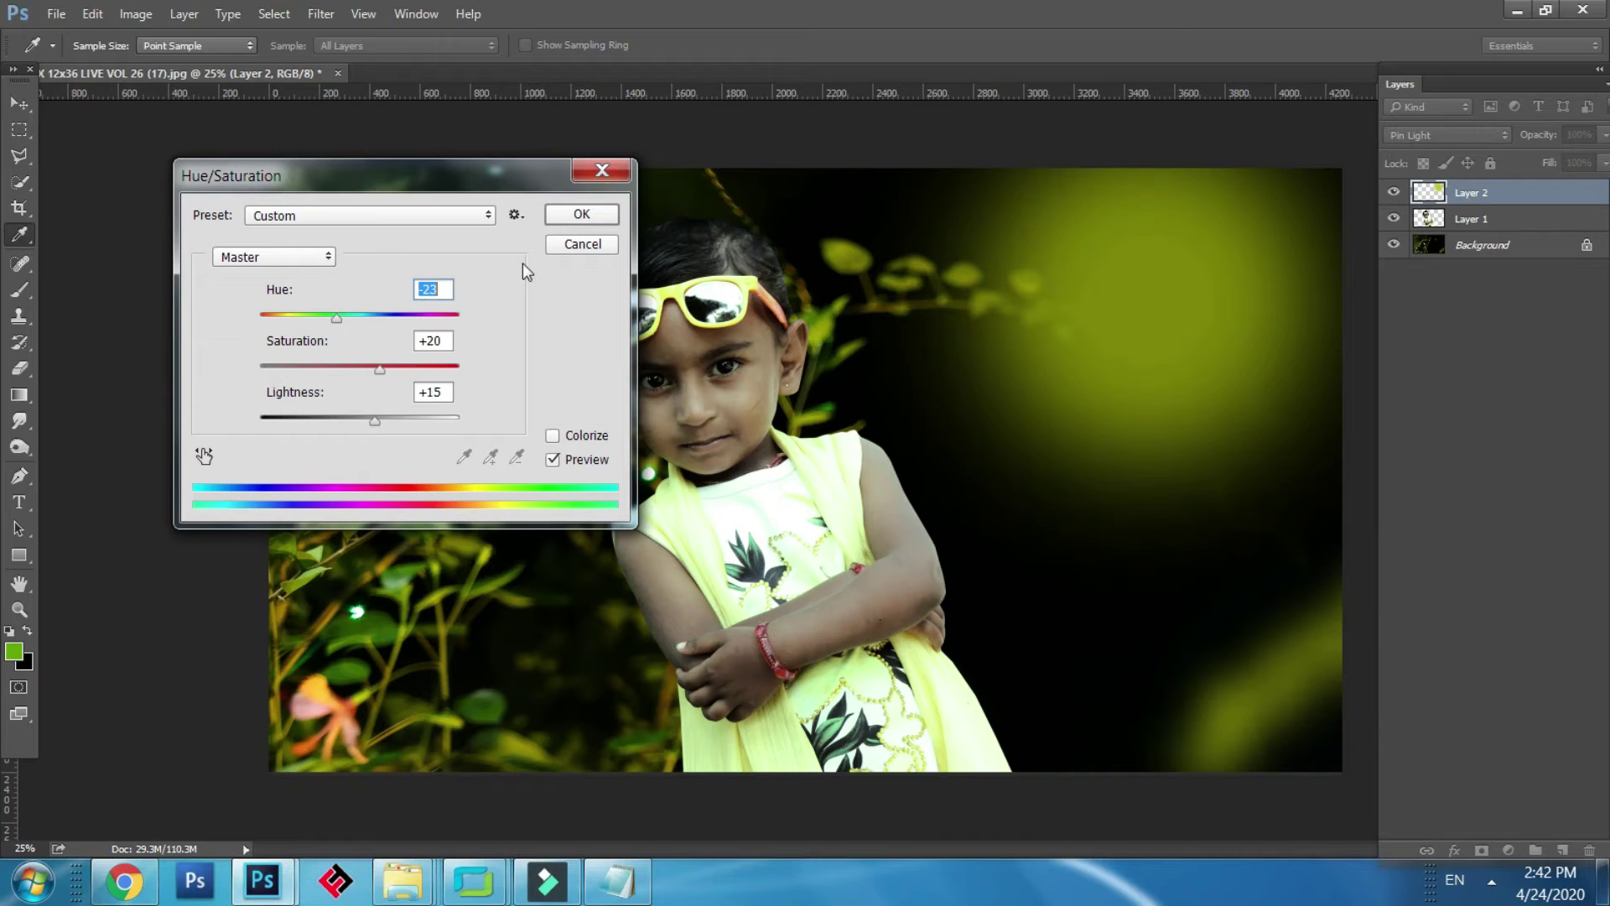
pyautogui.click(566, 217)
pyautogui.hotkey('ctrl', 't')
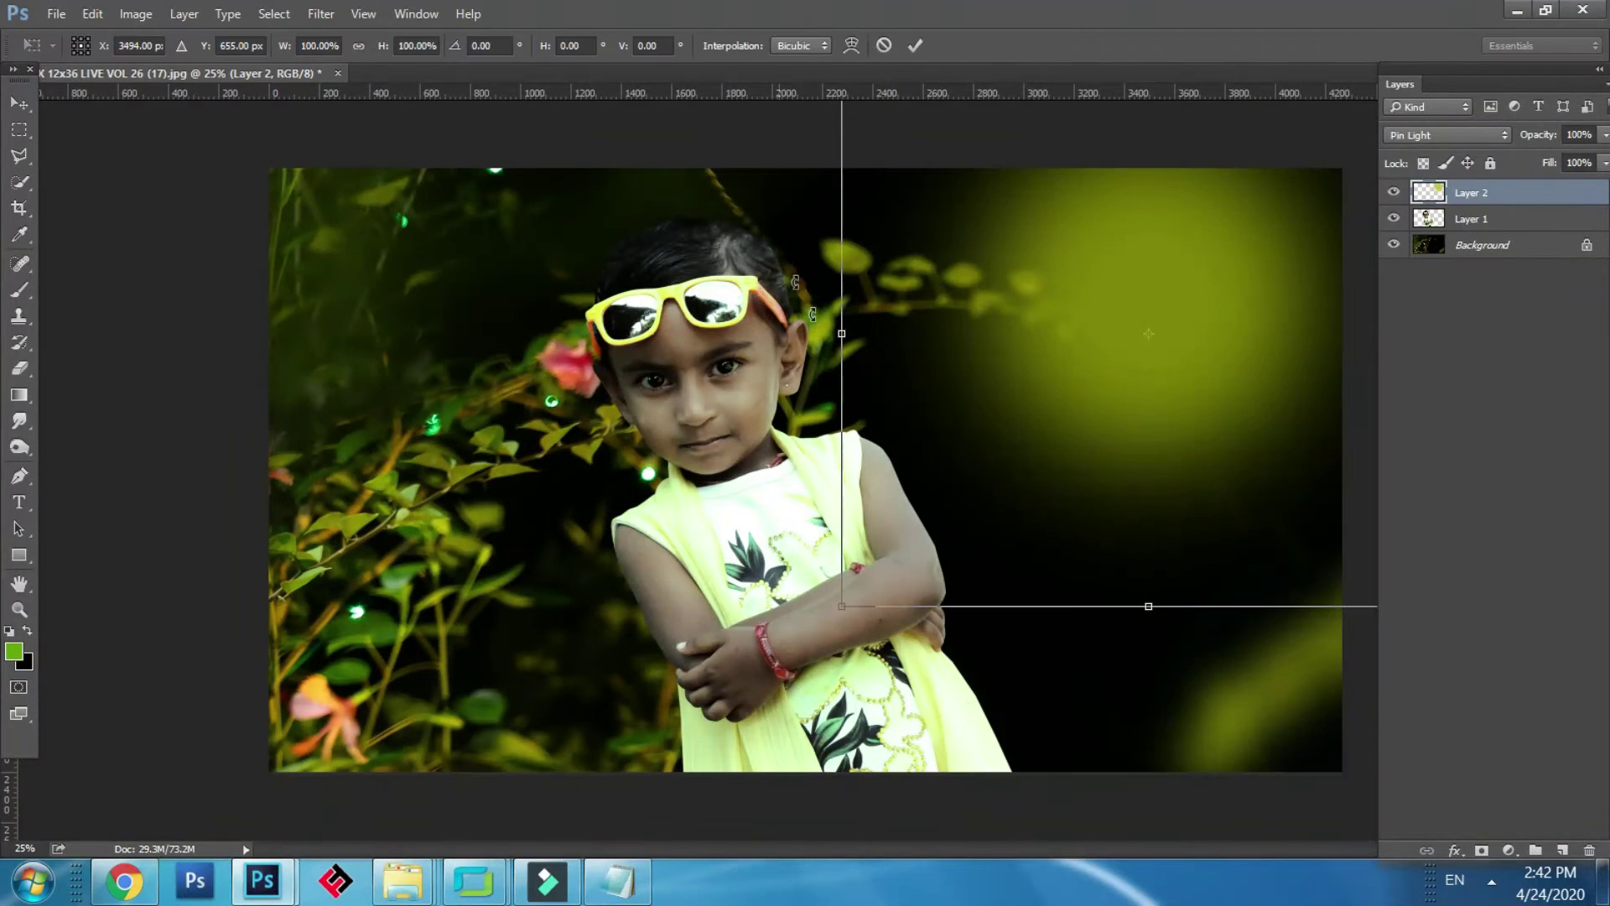
pyautogui.moveTo(843, 606); pyautogui.dragTo(361, 742)
pyautogui.moveTo(998, 646); pyautogui.dragTo(1027, 391)
pyautogui.hotkey('alt', 'shift')
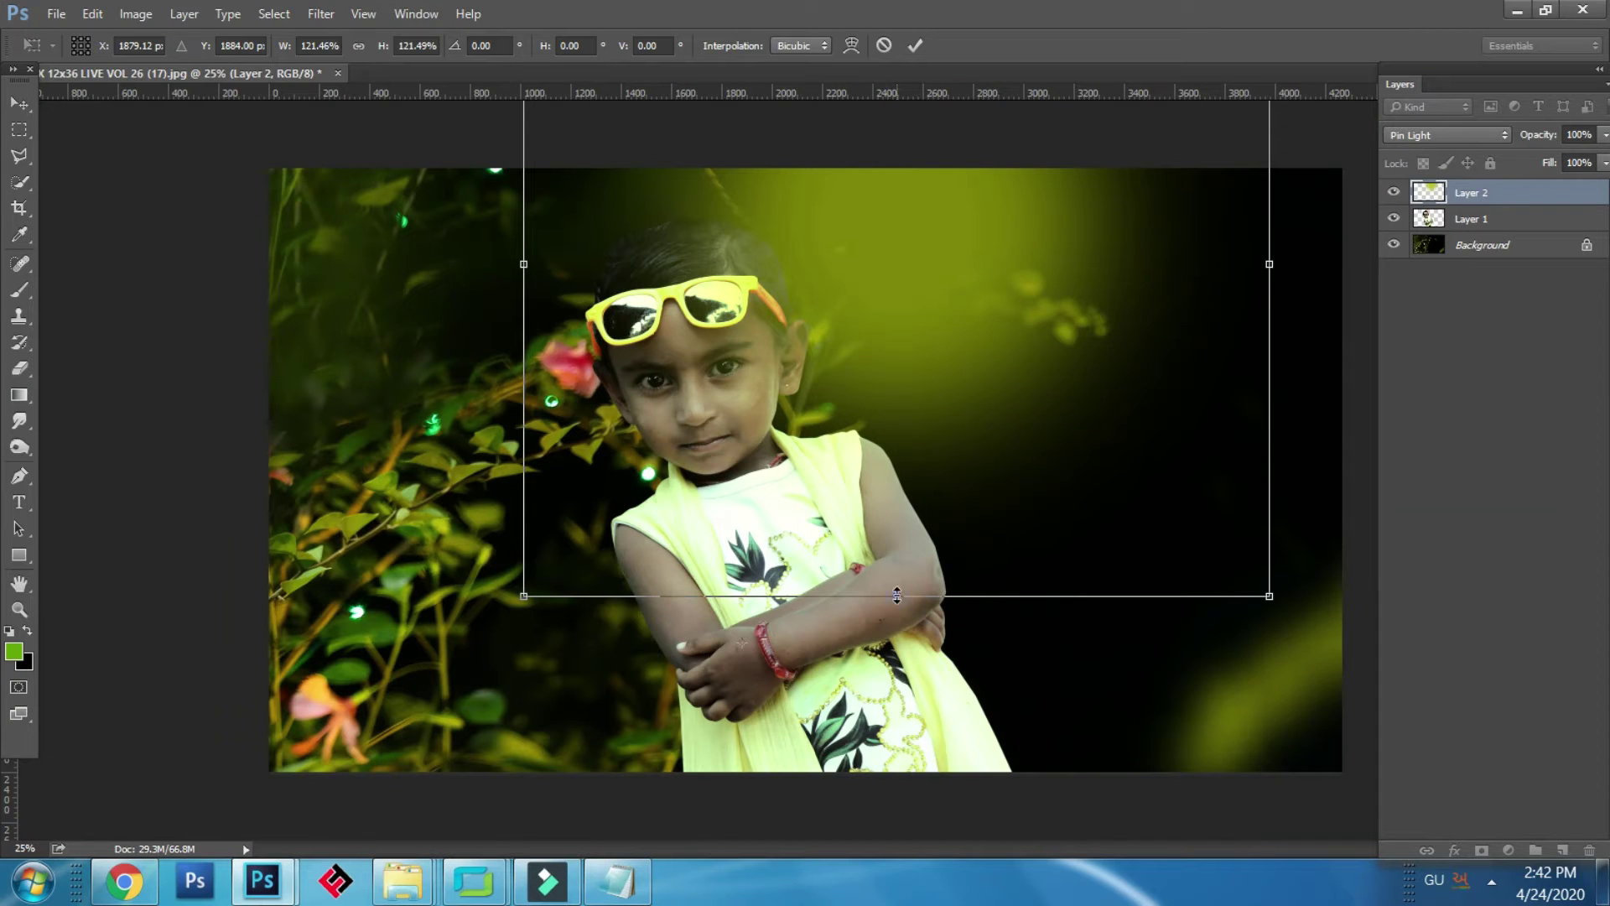
pyautogui.moveTo(901, 602); pyautogui.dragTo(898, 406)
pyautogui.hotkey('alt', 'shift')
pyautogui.moveTo(1078, 374); pyautogui.dragTo(1094, 716)
pyautogui.moveTo(1011, 426); pyautogui.dragTo(1001, 700)
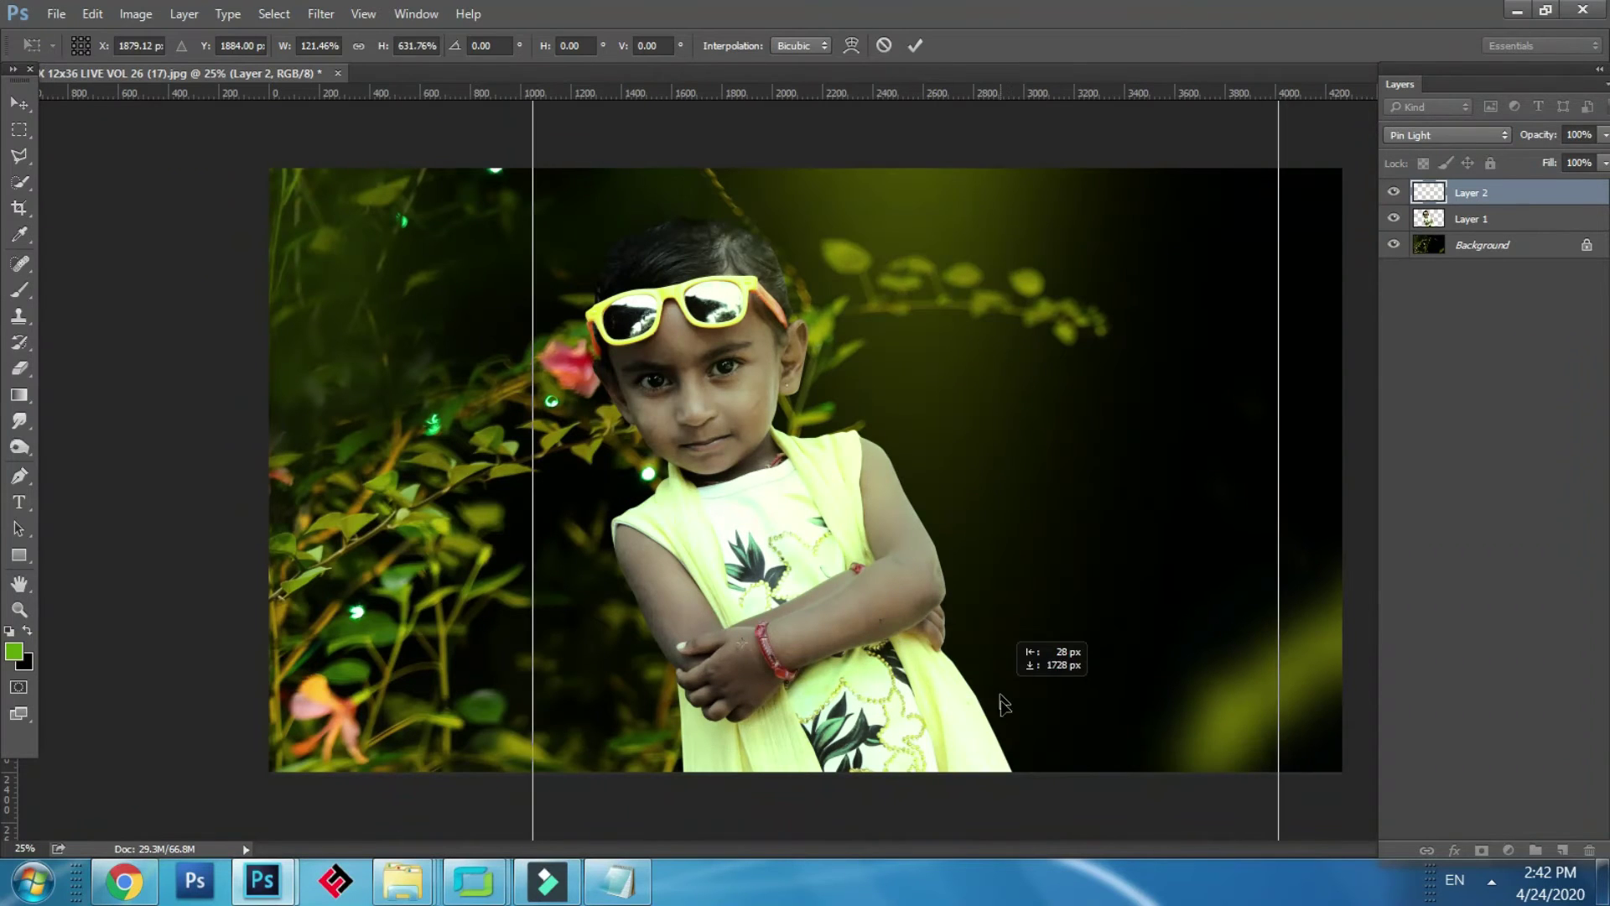
pyautogui.moveTo(978, 176); pyautogui.dragTo(955, 355)
pyautogui.hotkey('ctrl', '-')
pyautogui.hotkey('ctrl', '-')
pyautogui.hotkey('ctrl', '-')
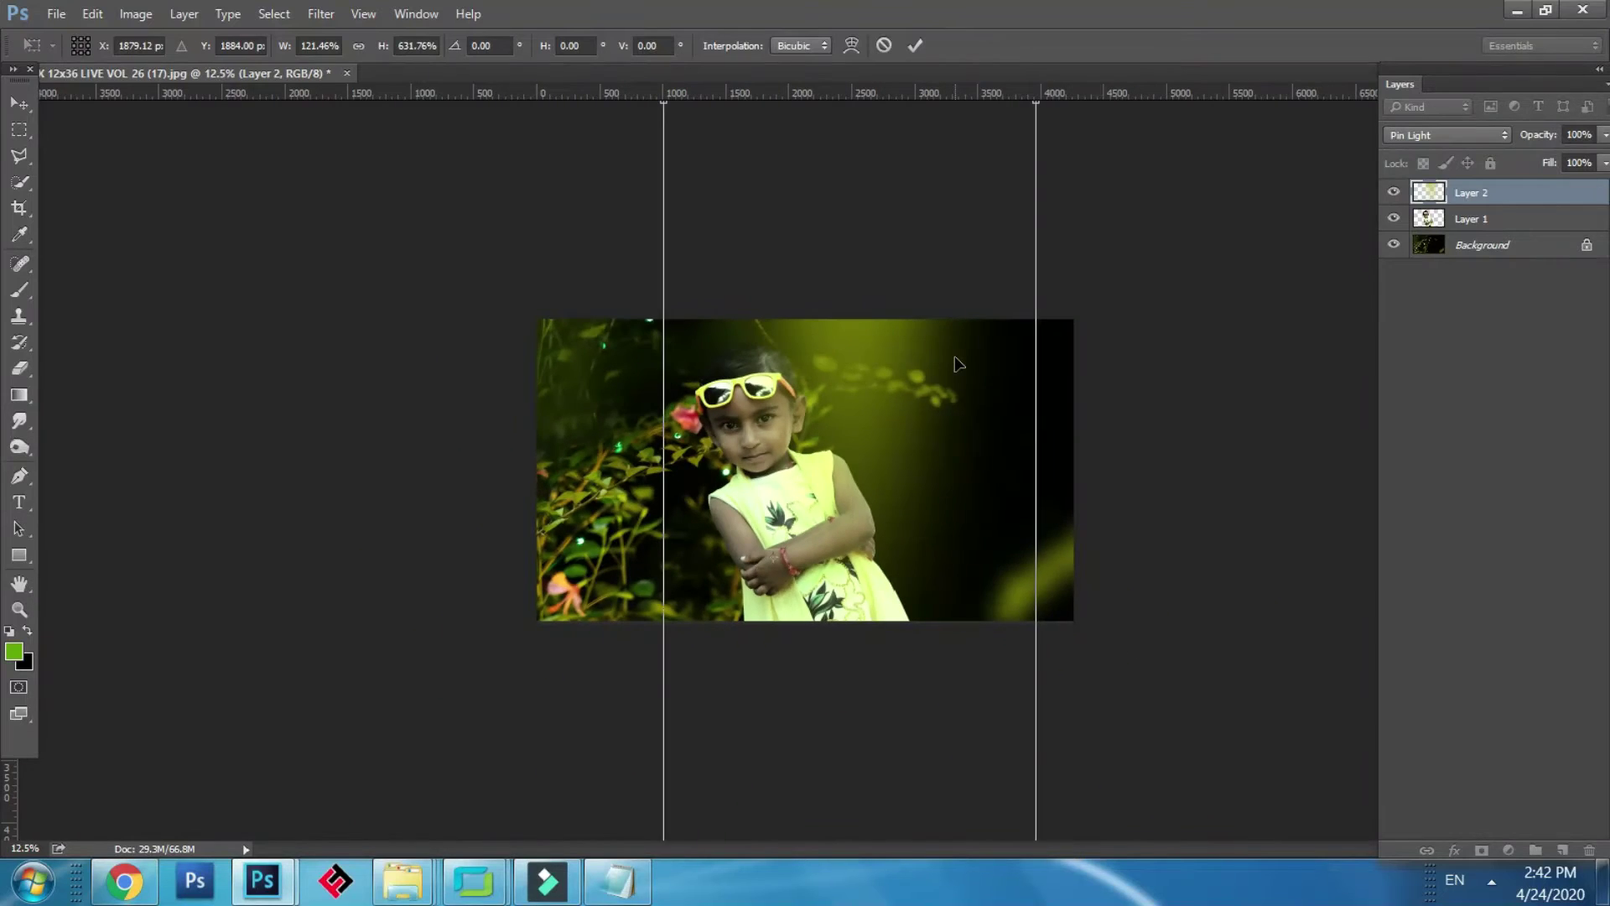
pyautogui.press('Return')
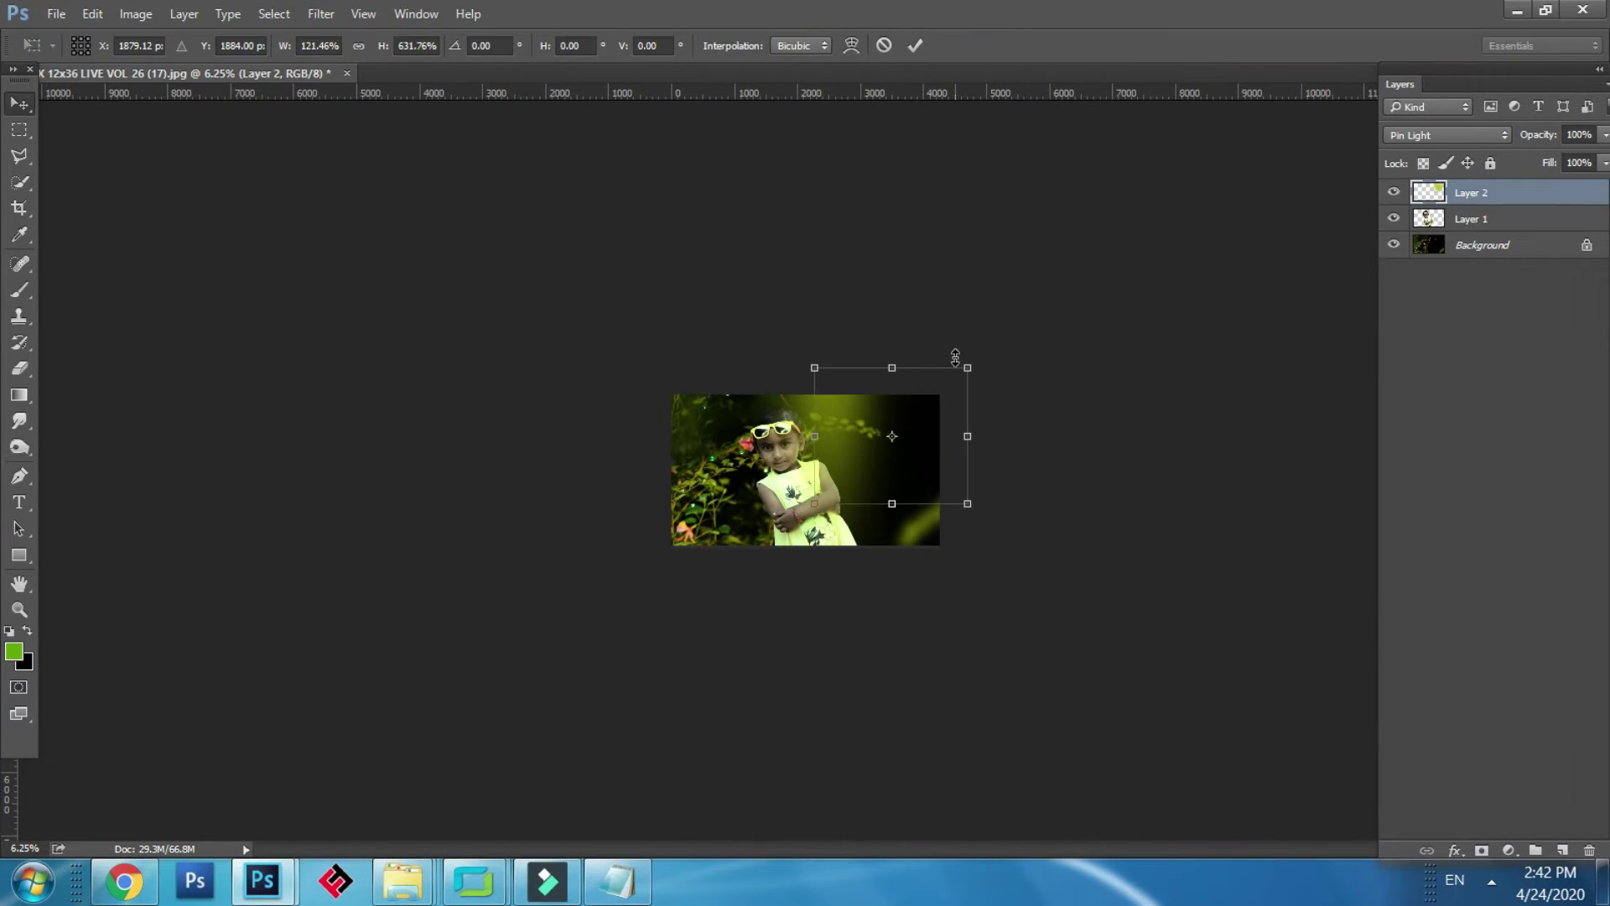
# Step: Enlarge the yellow-green glow on Layer 2 far beyond the canvas, centre it near the image's upper-right corner, and commit the transform
pyautogui.hotkey('ctrl', '-')
pyautogui.moveTo(893, 506); pyautogui.dragTo(726, 525)
pyautogui.moveTo(904, 451); pyautogui.dragTo(974, 360)
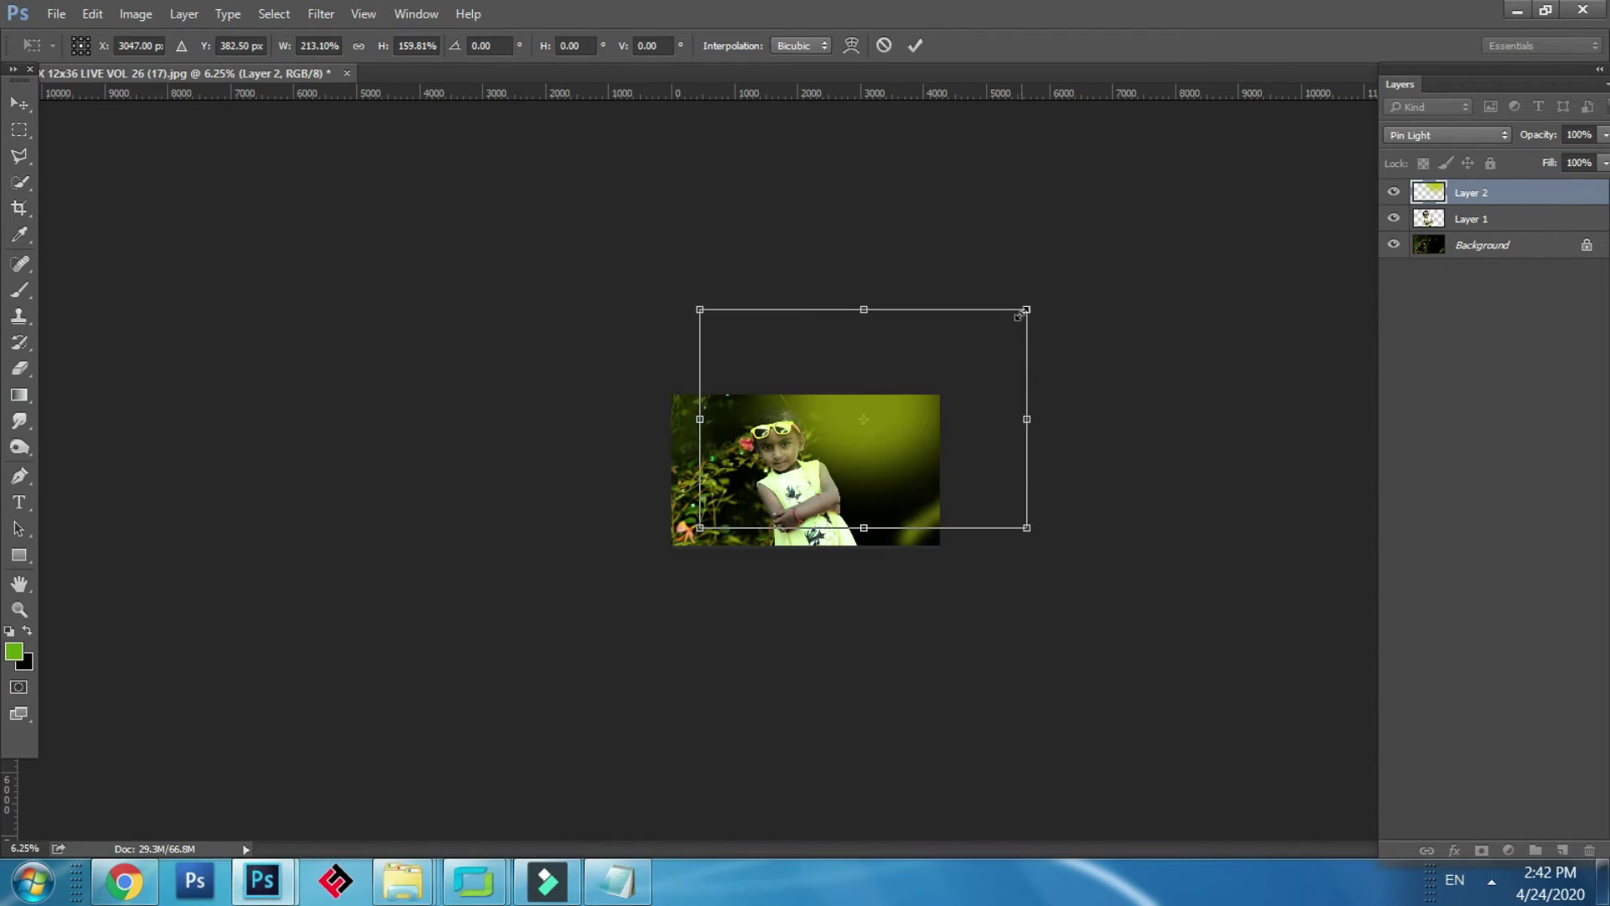
pyautogui.moveTo(1025, 310); pyautogui.dragTo(1124, 241)
pyautogui.moveTo(1009, 369); pyautogui.dragTo(1078, 365)
pyautogui.press('Return')
pyautogui.click(1064, 343)
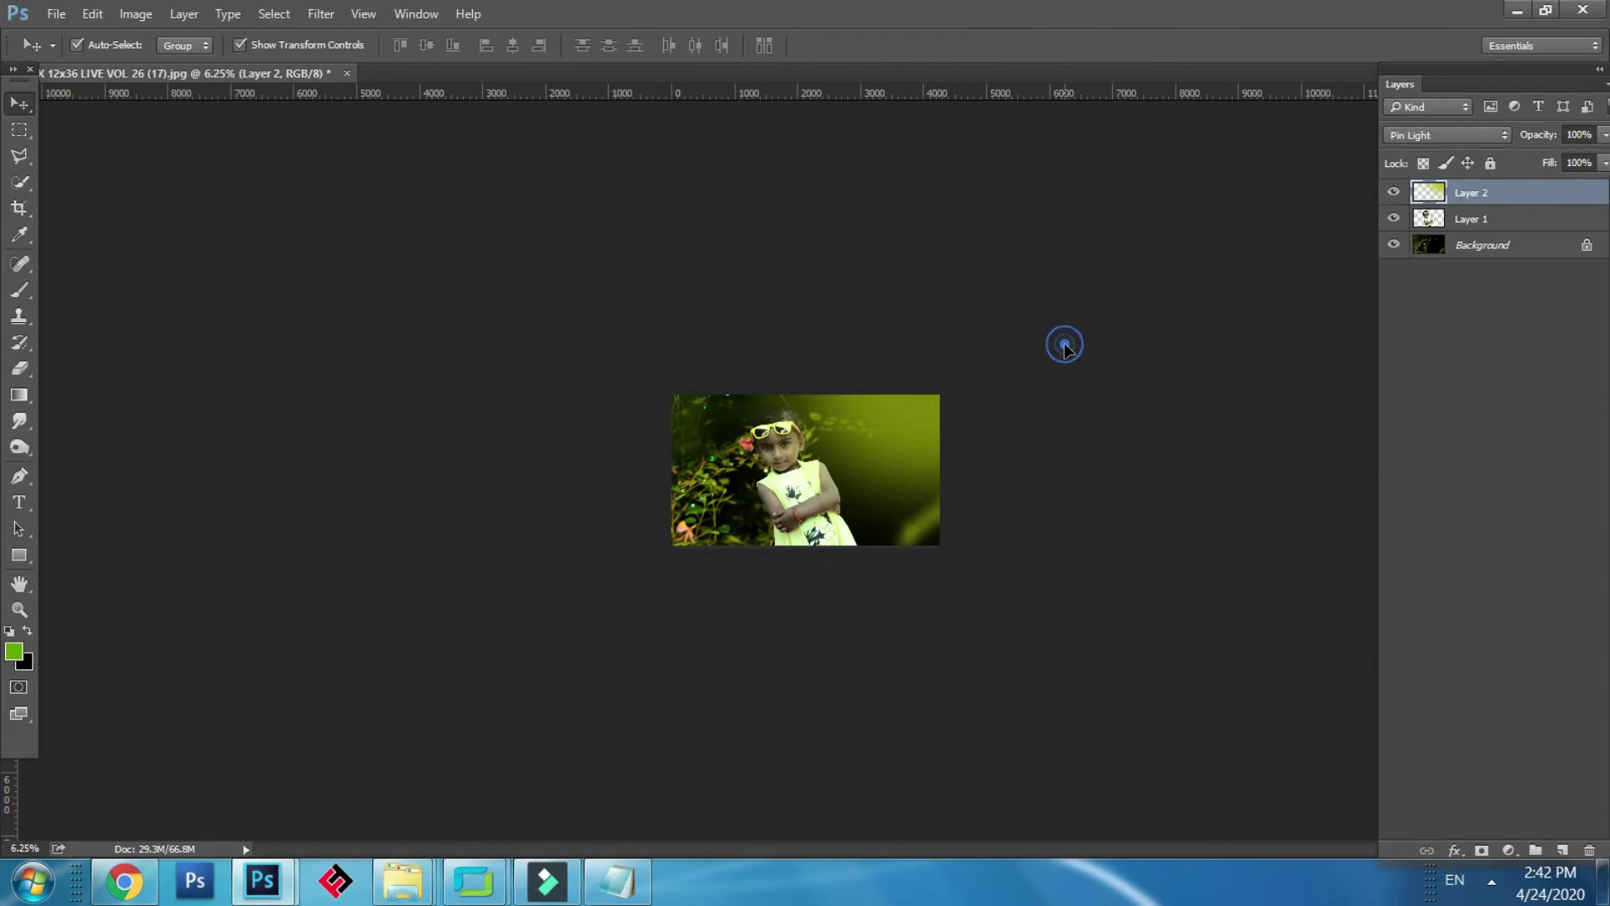
# Step: Reselect Layer 2 and try the Normal, Darken and Color Burn blend modes on the enlarged glow
pyautogui.click(1444, 109)
pyautogui.click(1283, 162)
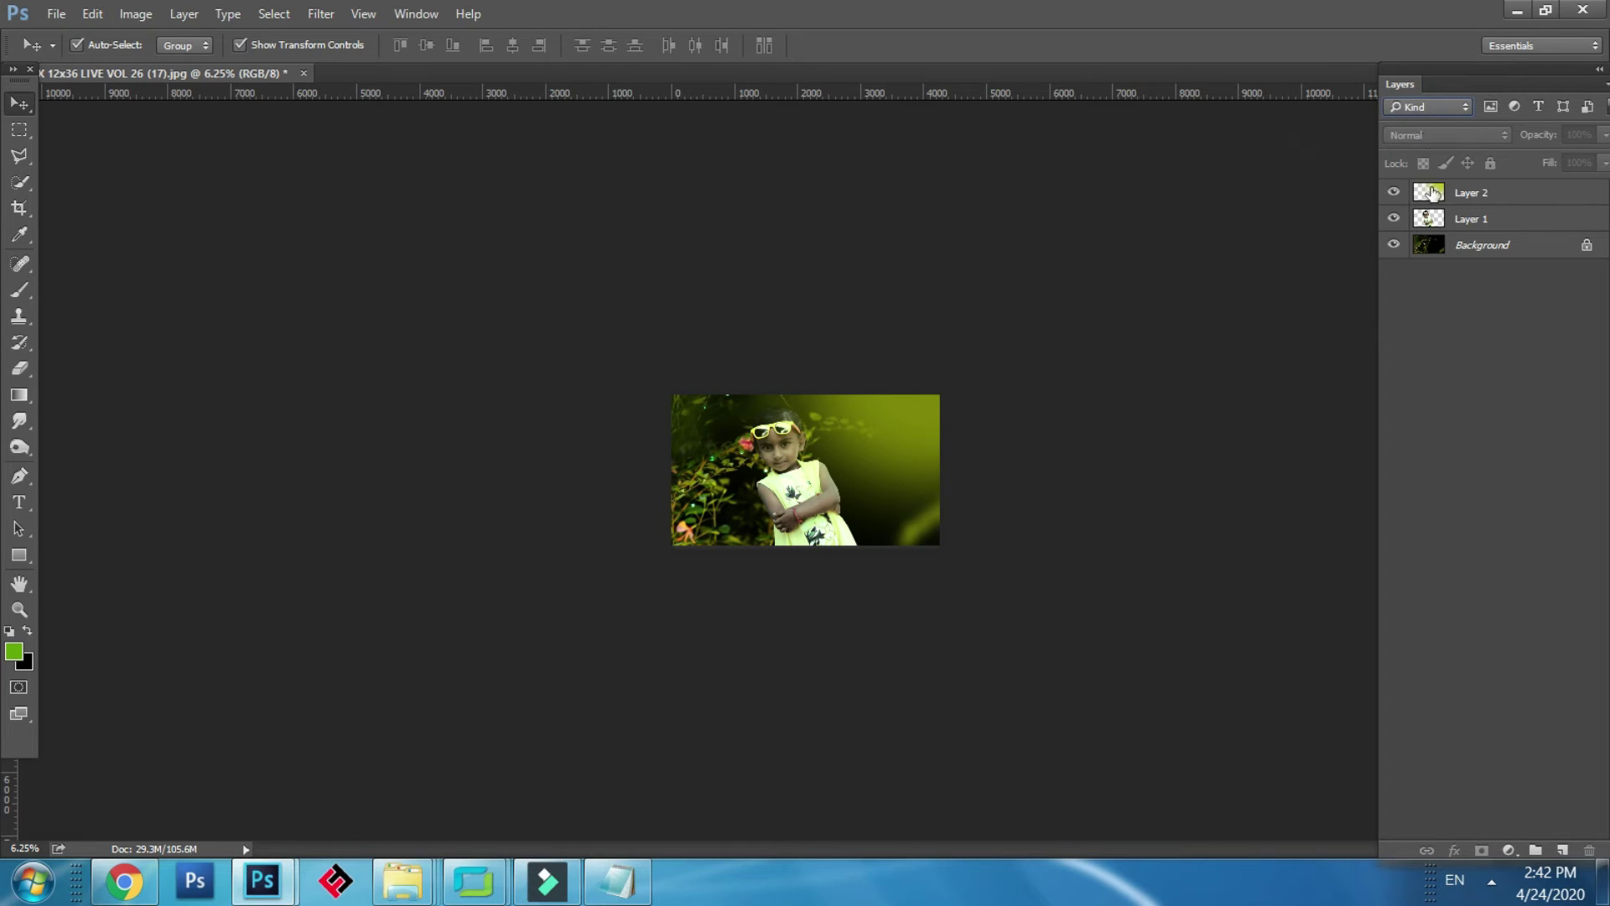
pyautogui.click(912, 429)
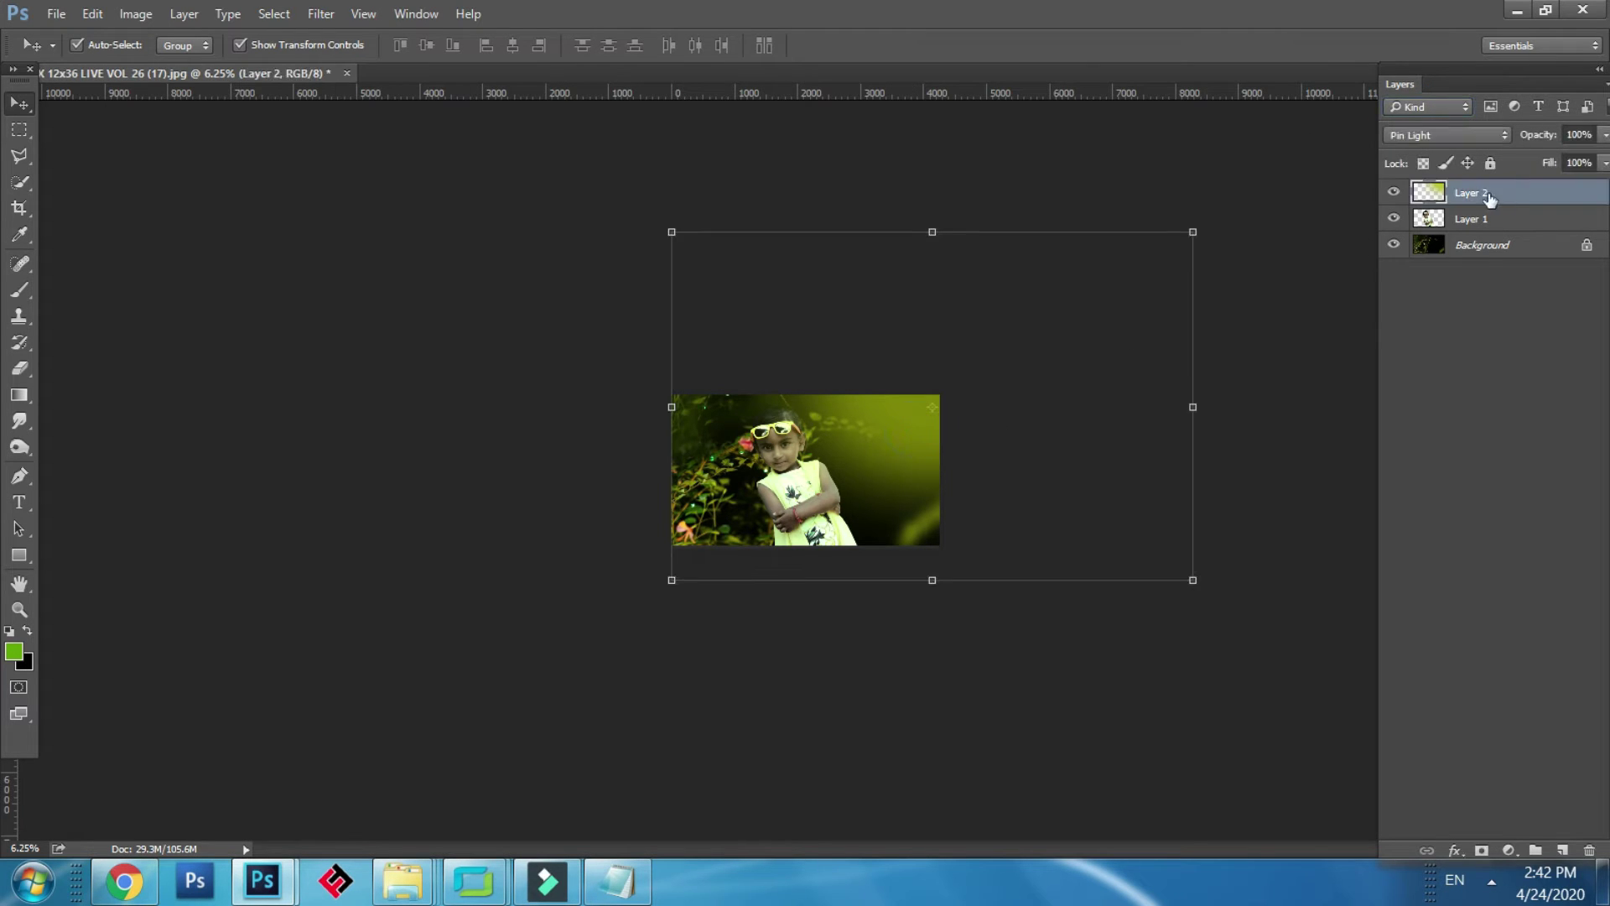
pyautogui.click(1426, 138)
pyautogui.click(1422, 146)
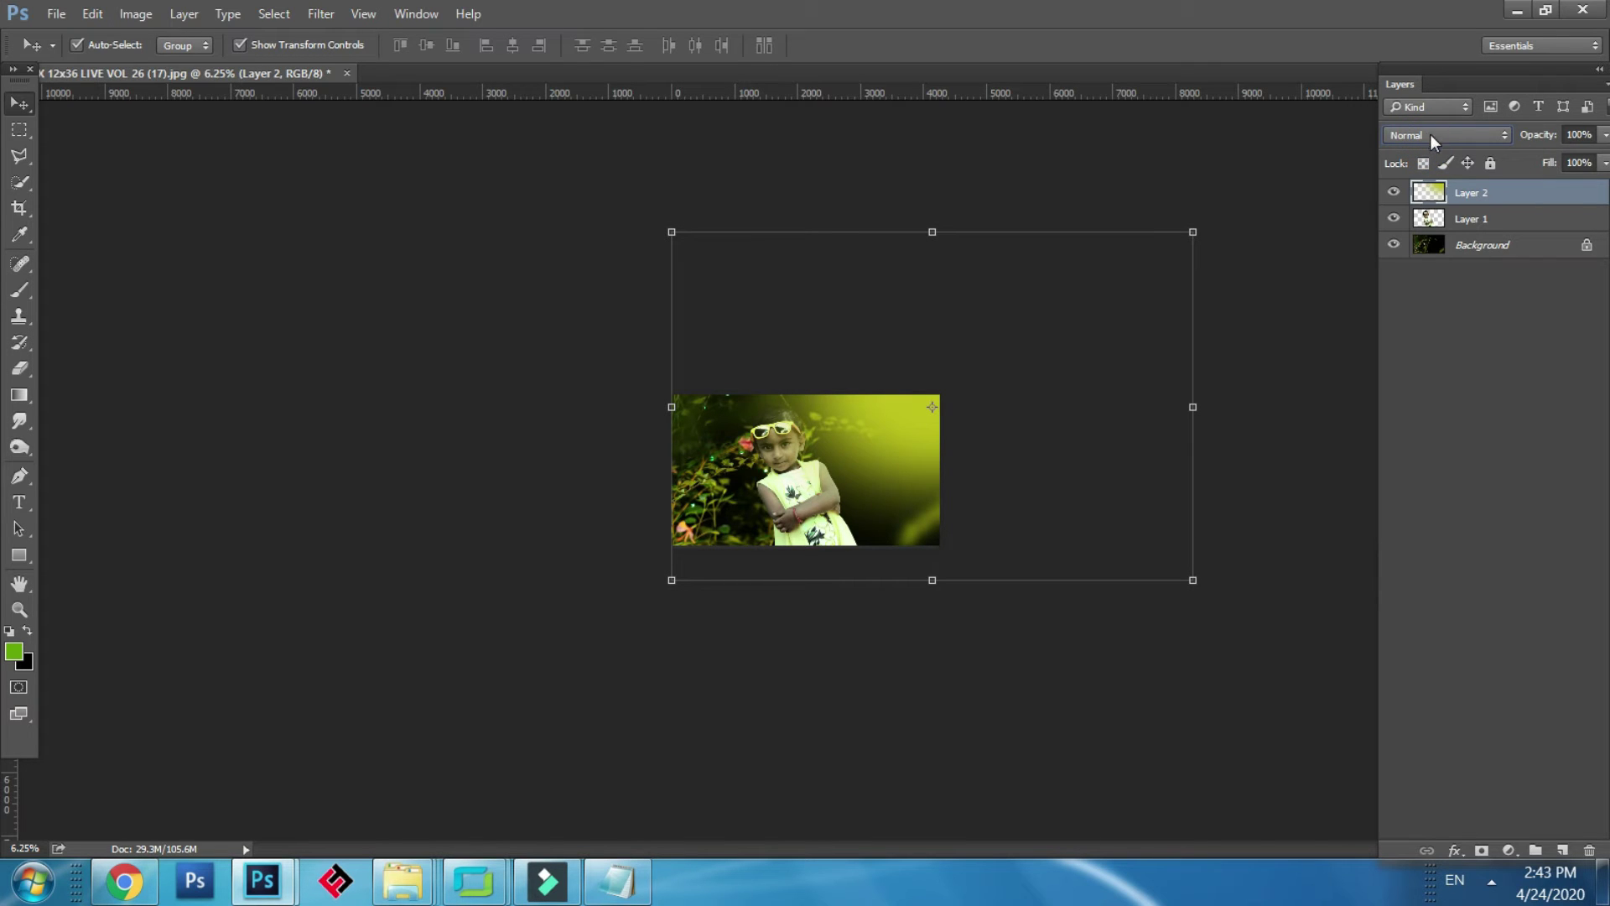
pyautogui.click(1431, 134)
pyautogui.click(1493, 134)
pyautogui.click(1492, 135)
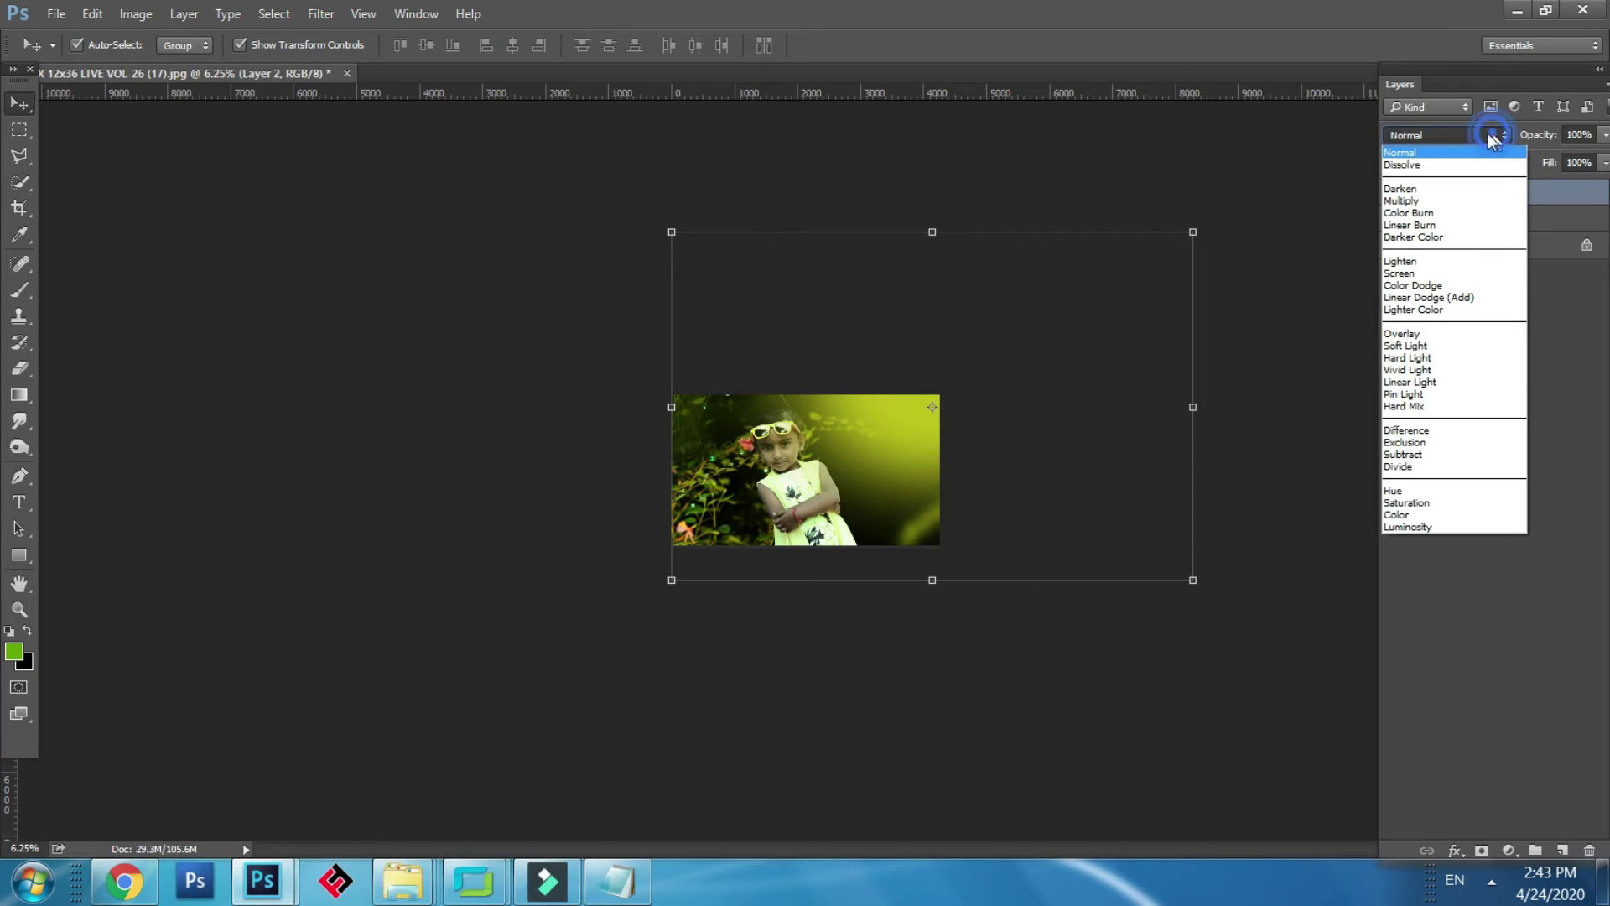
pyautogui.click(1433, 134)
pyautogui.click(1417, 132)
pyautogui.click(1389, 139)
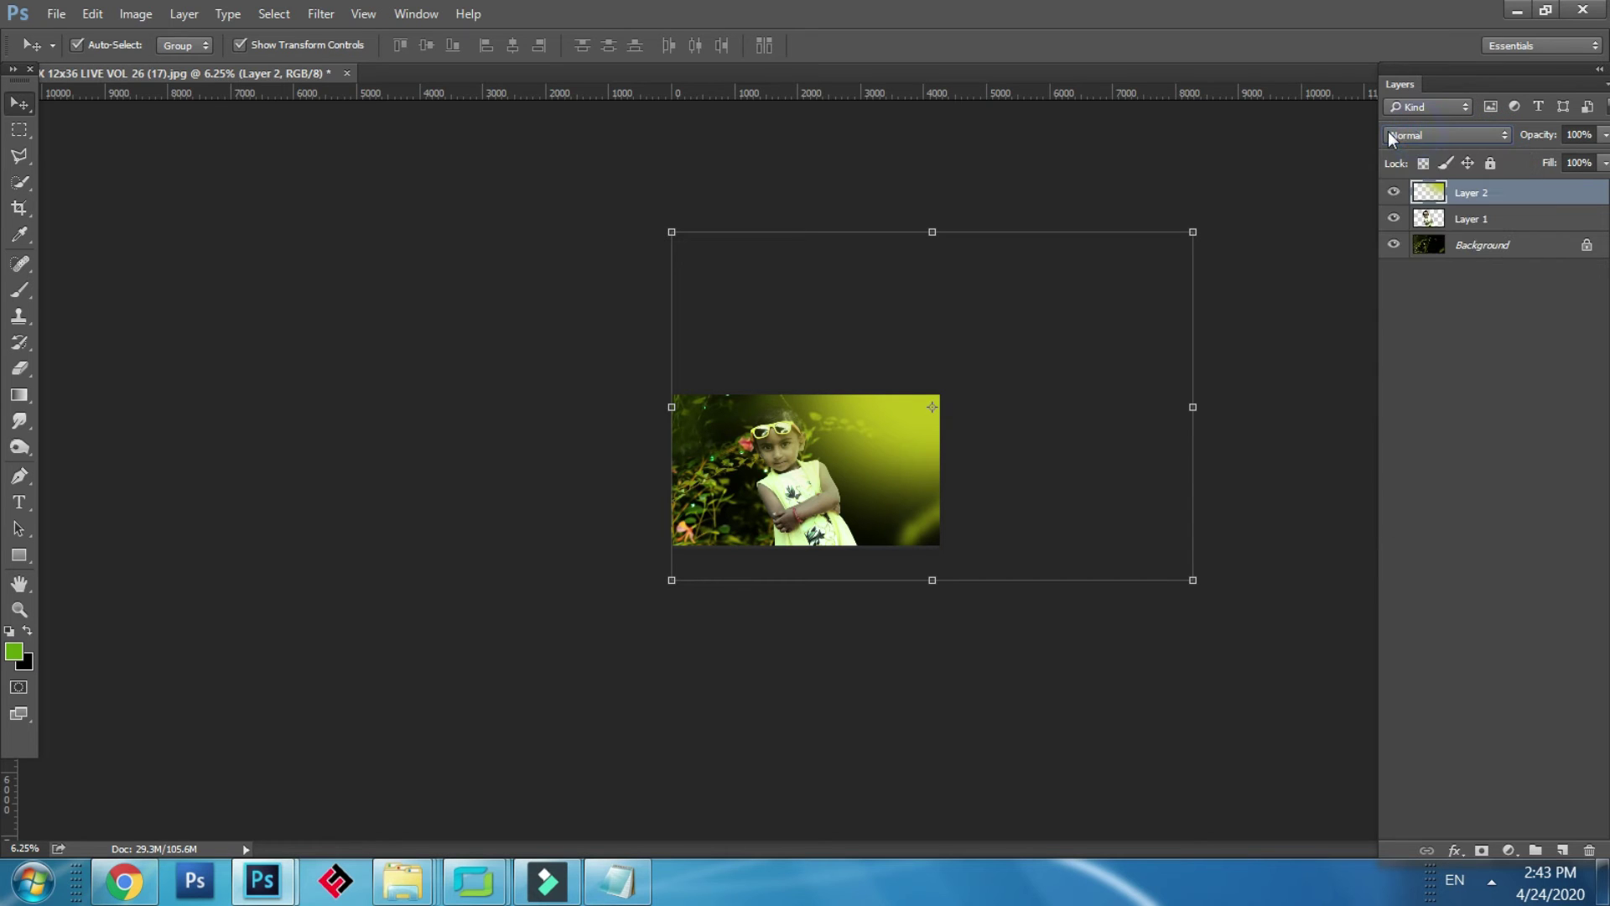
pyautogui.click(1389, 139)
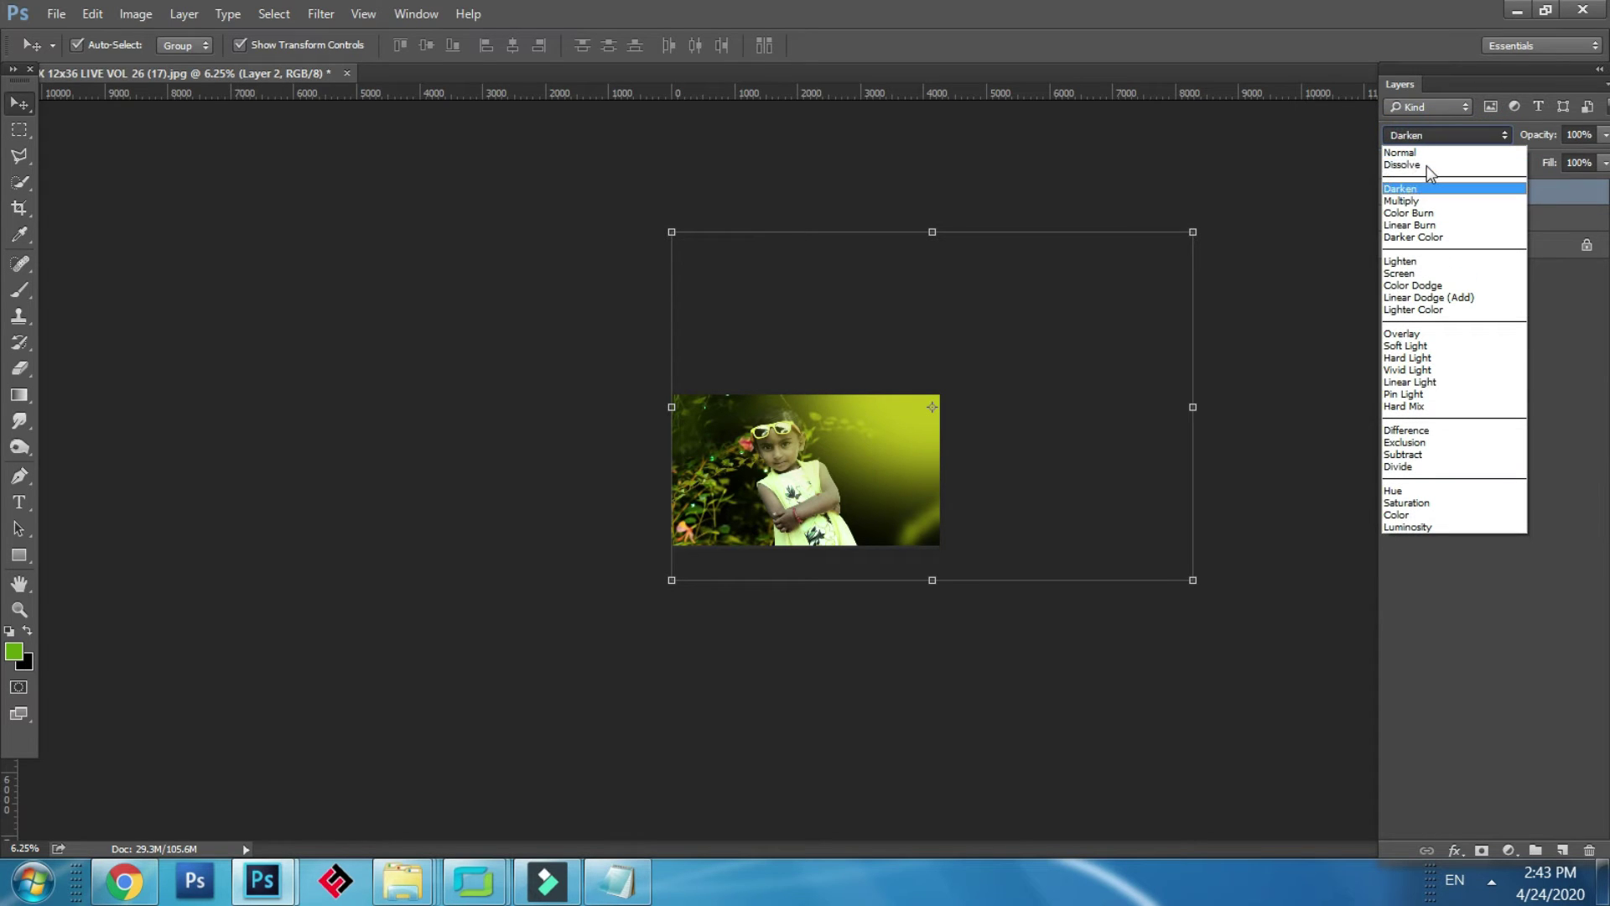
pyautogui.click(1426, 214)
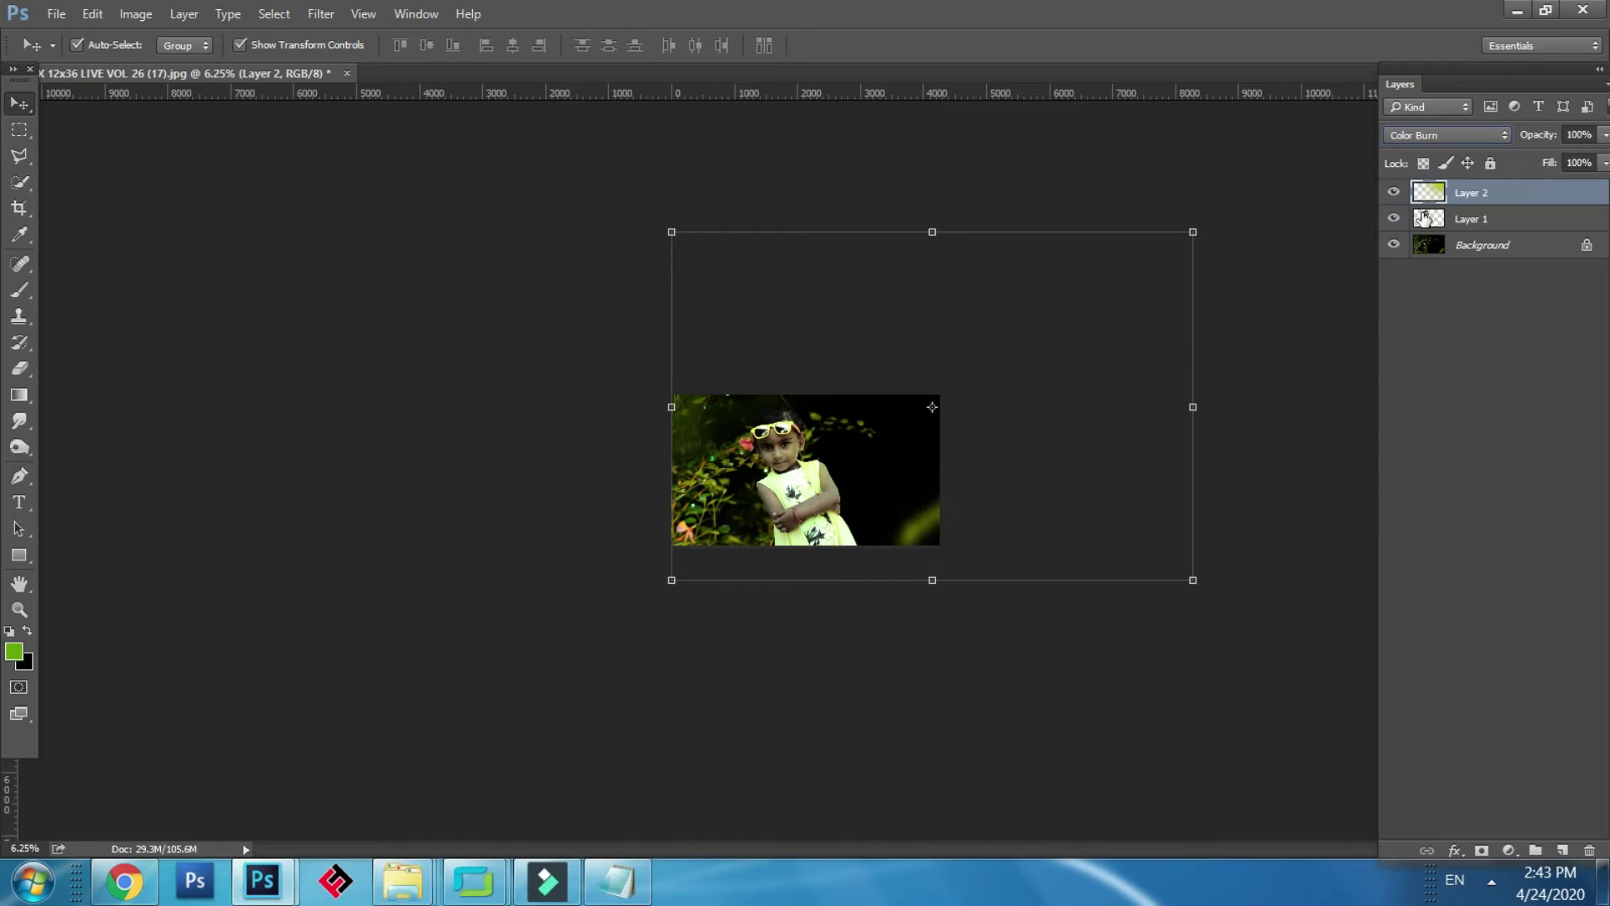
# Step: Step Layer 2's blend mode onward through Screen, Hard Light and Pin Light to Divide to compare the glow
pyautogui.press('Down')
pyautogui.press('Down')
pyautogui.press('Down')
pyautogui.press('Down')
pyautogui.press('Down')
pyautogui.press('Down')
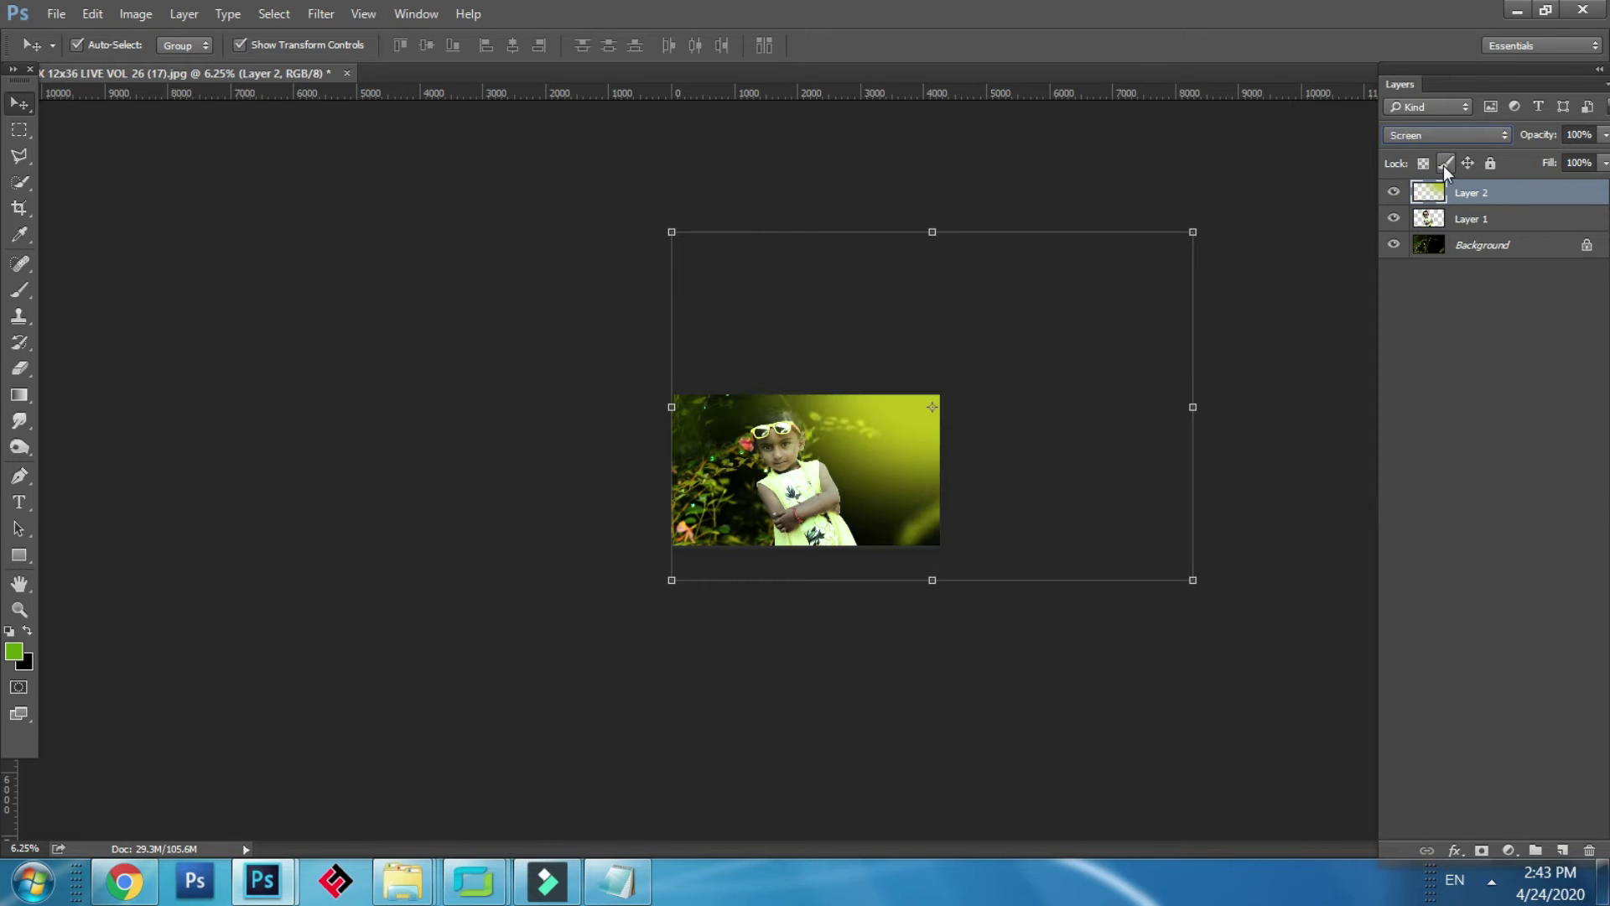
pyautogui.press('Down')
pyautogui.press('Down')
pyautogui.press('Down')
pyautogui.press('Down')
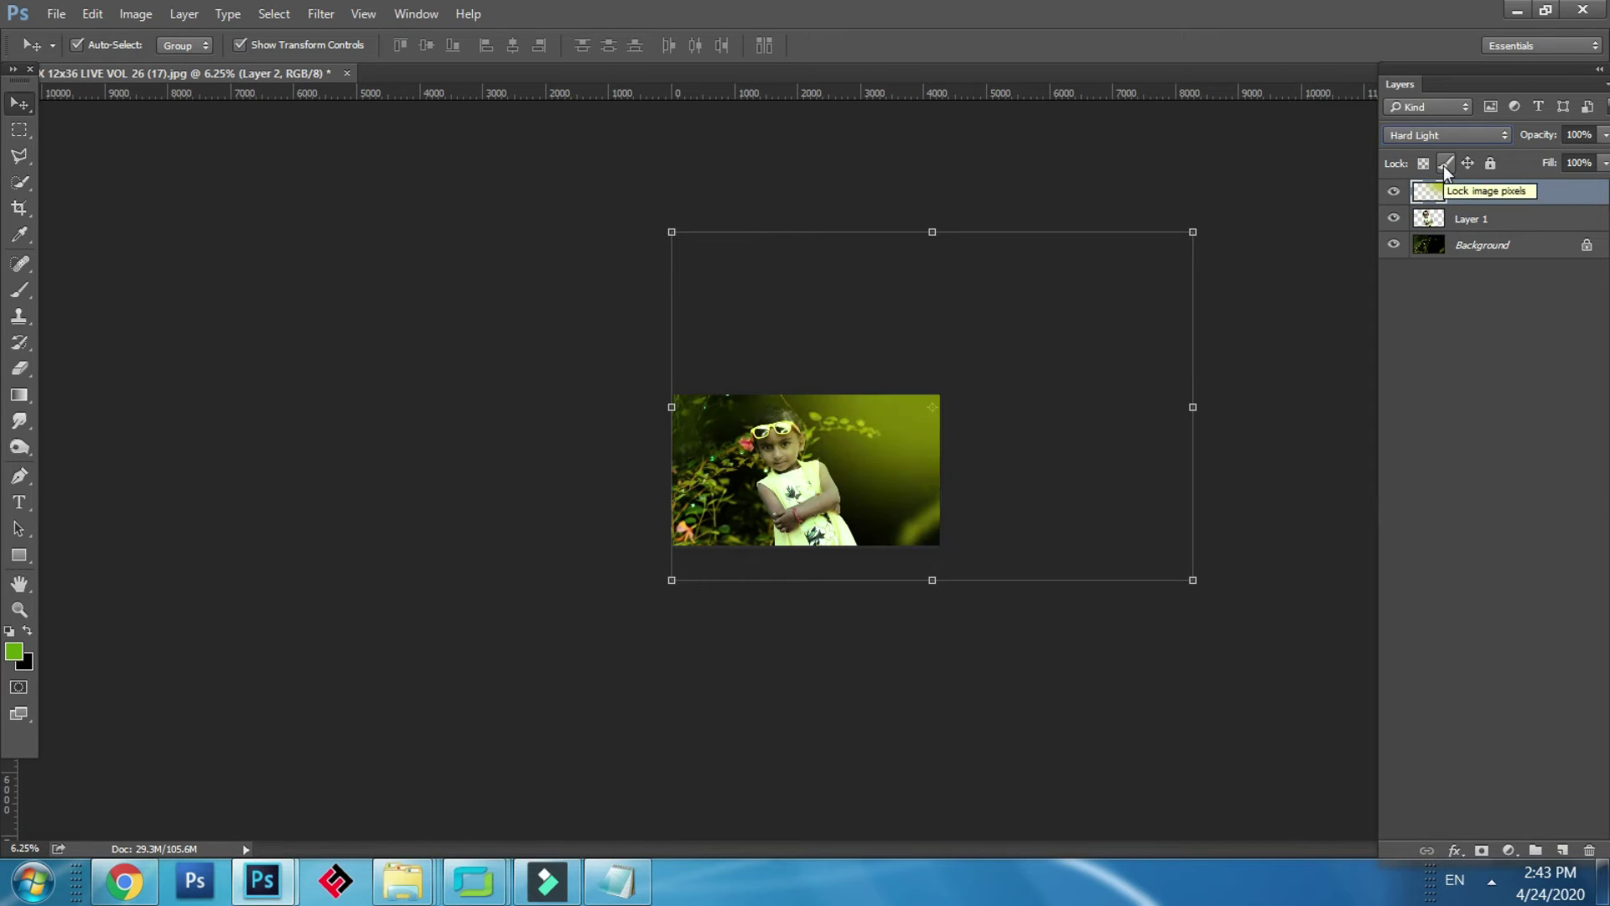
pyautogui.press('Down')
pyautogui.press('Down')
pyautogui.press('Down')
pyautogui.press('Down')
pyautogui.press('Down')
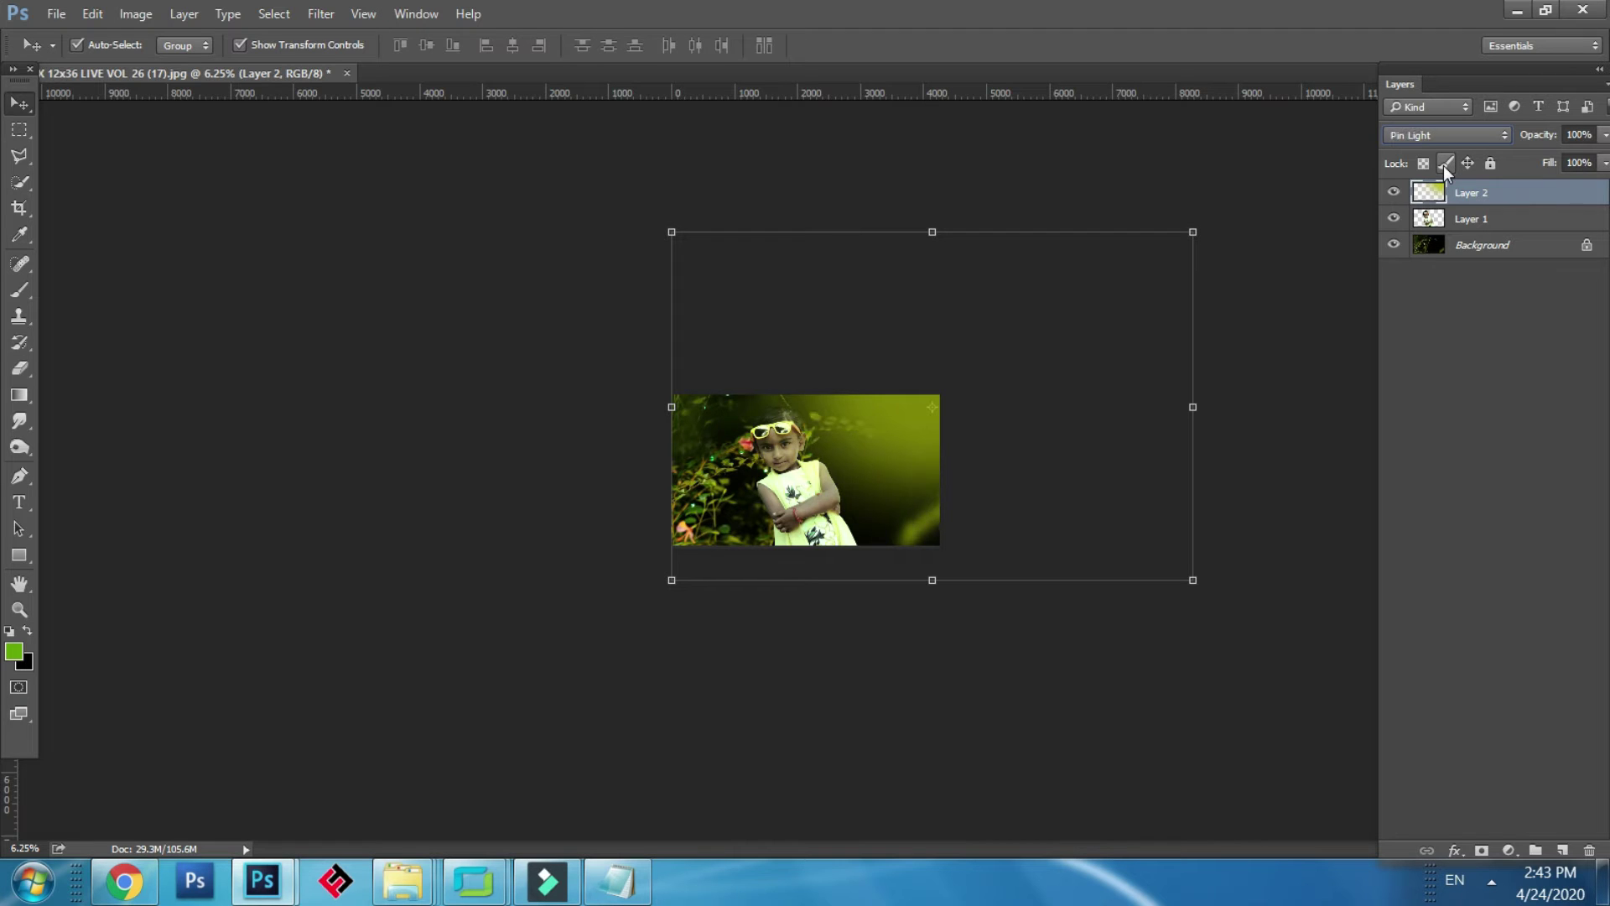
pyautogui.press('Down')
pyautogui.press('Down')
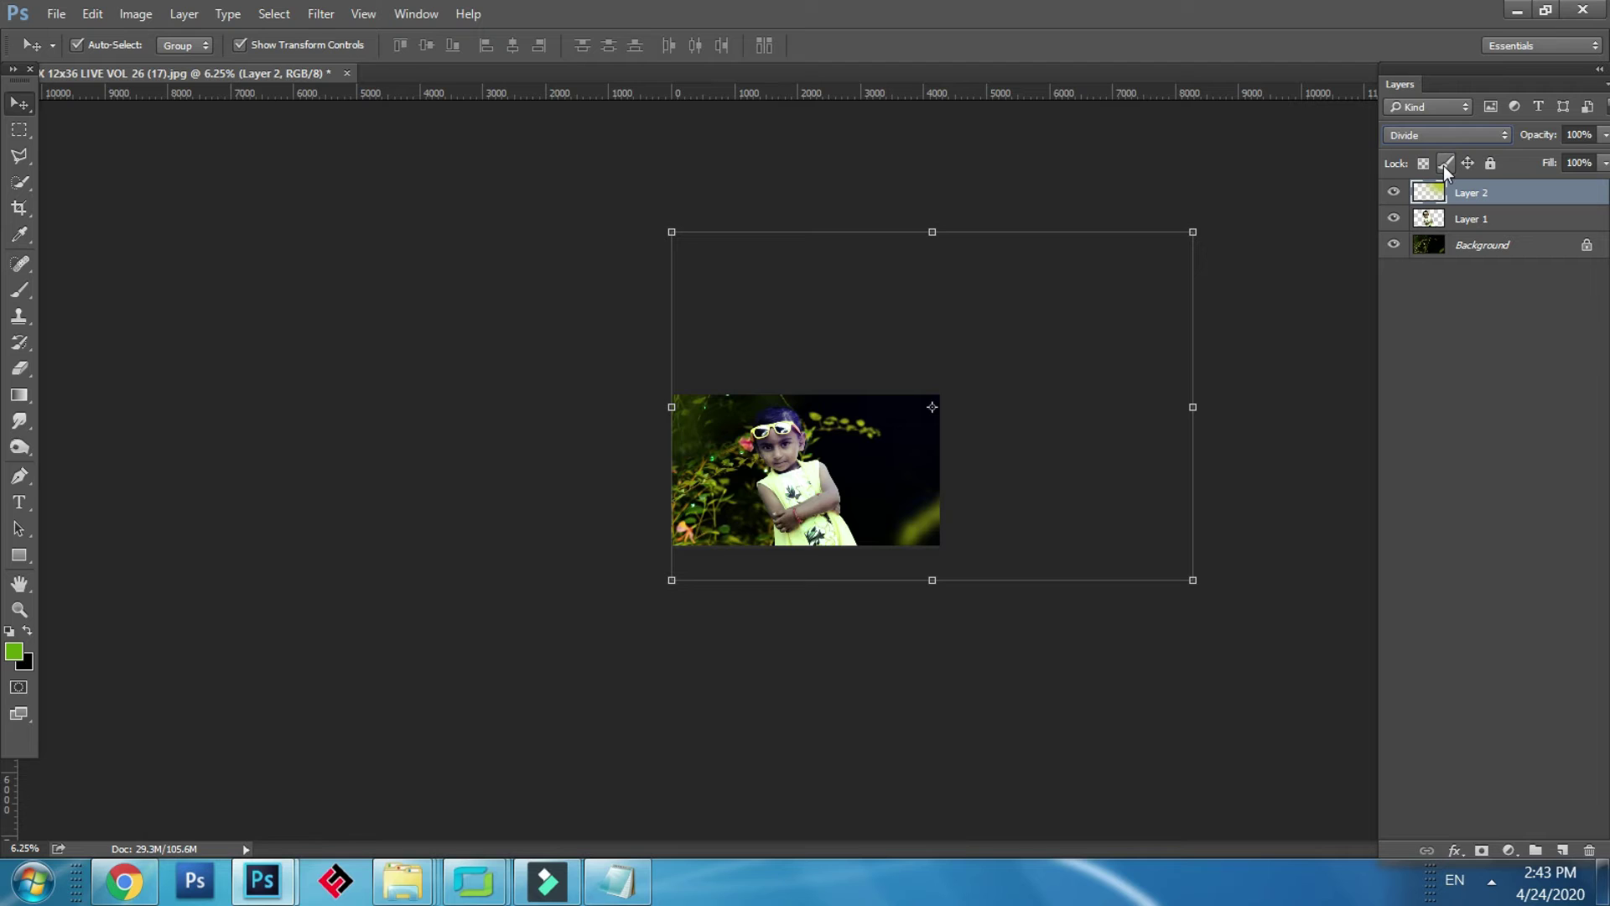
# Step: Preview the Layer 2 glow in the Luminosity and Color blend modes
pyautogui.hotkey('shift', '+')
pyautogui.hotkey('shift', '+')
pyautogui.hotkey('shift', '+')
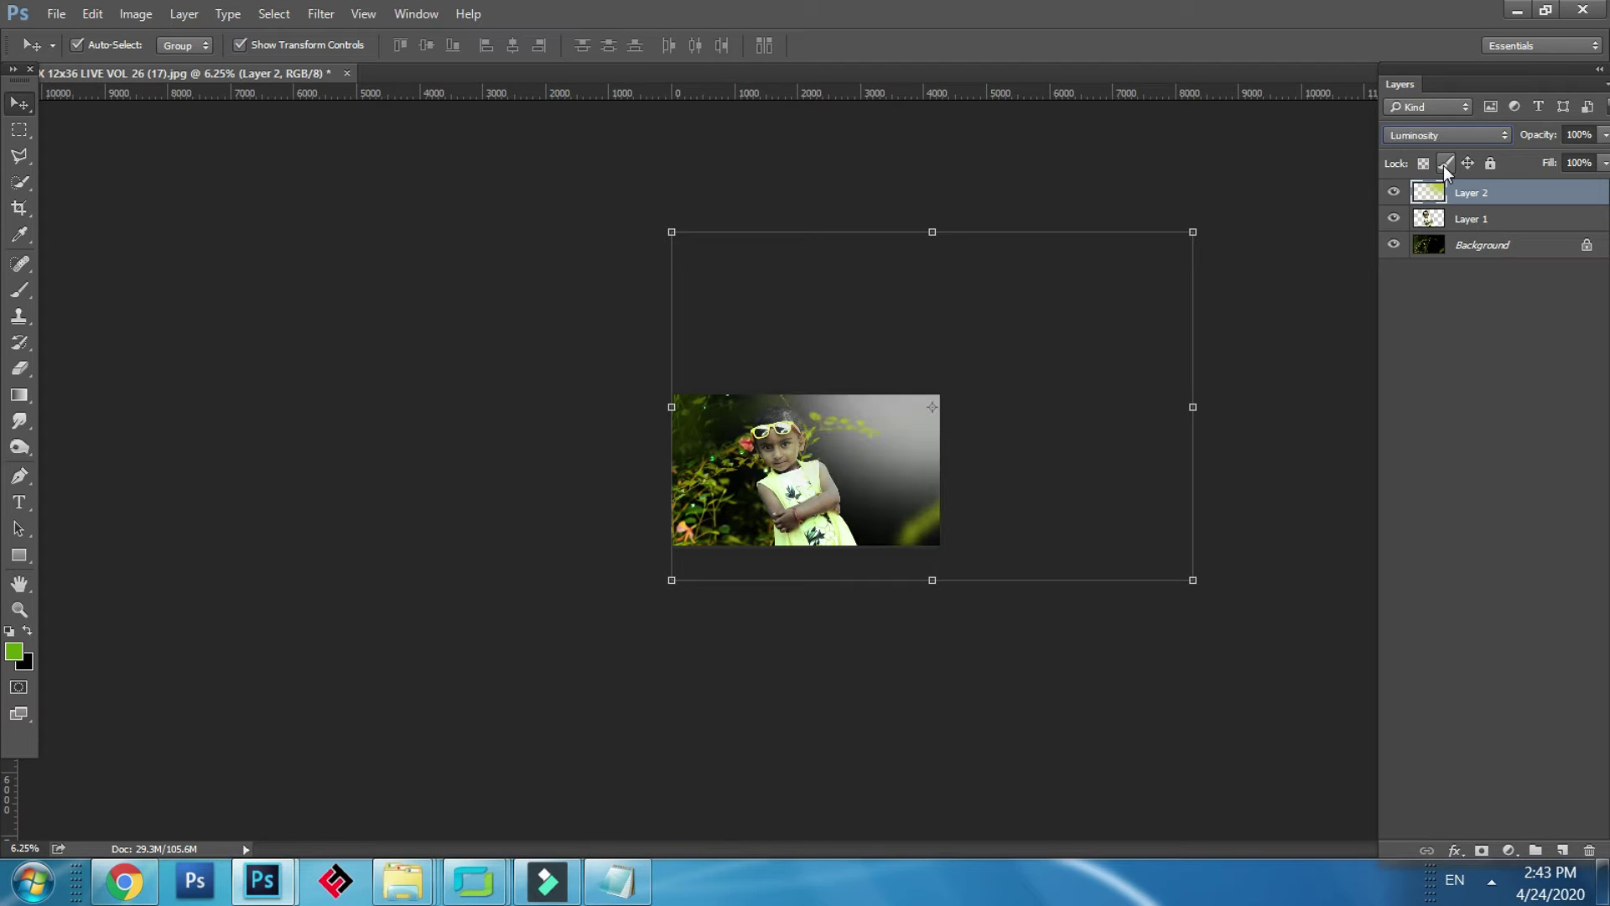
pyautogui.hotkey('shift', '-')
pyautogui.hotkey('shift', '-')
pyautogui.hotkey('shift', '-')
pyautogui.hotkey('shift', '-')
pyautogui.hotkey('shift', '-')
pyautogui.hotkey('shift', '-')
pyautogui.hotkey('shift', '-')
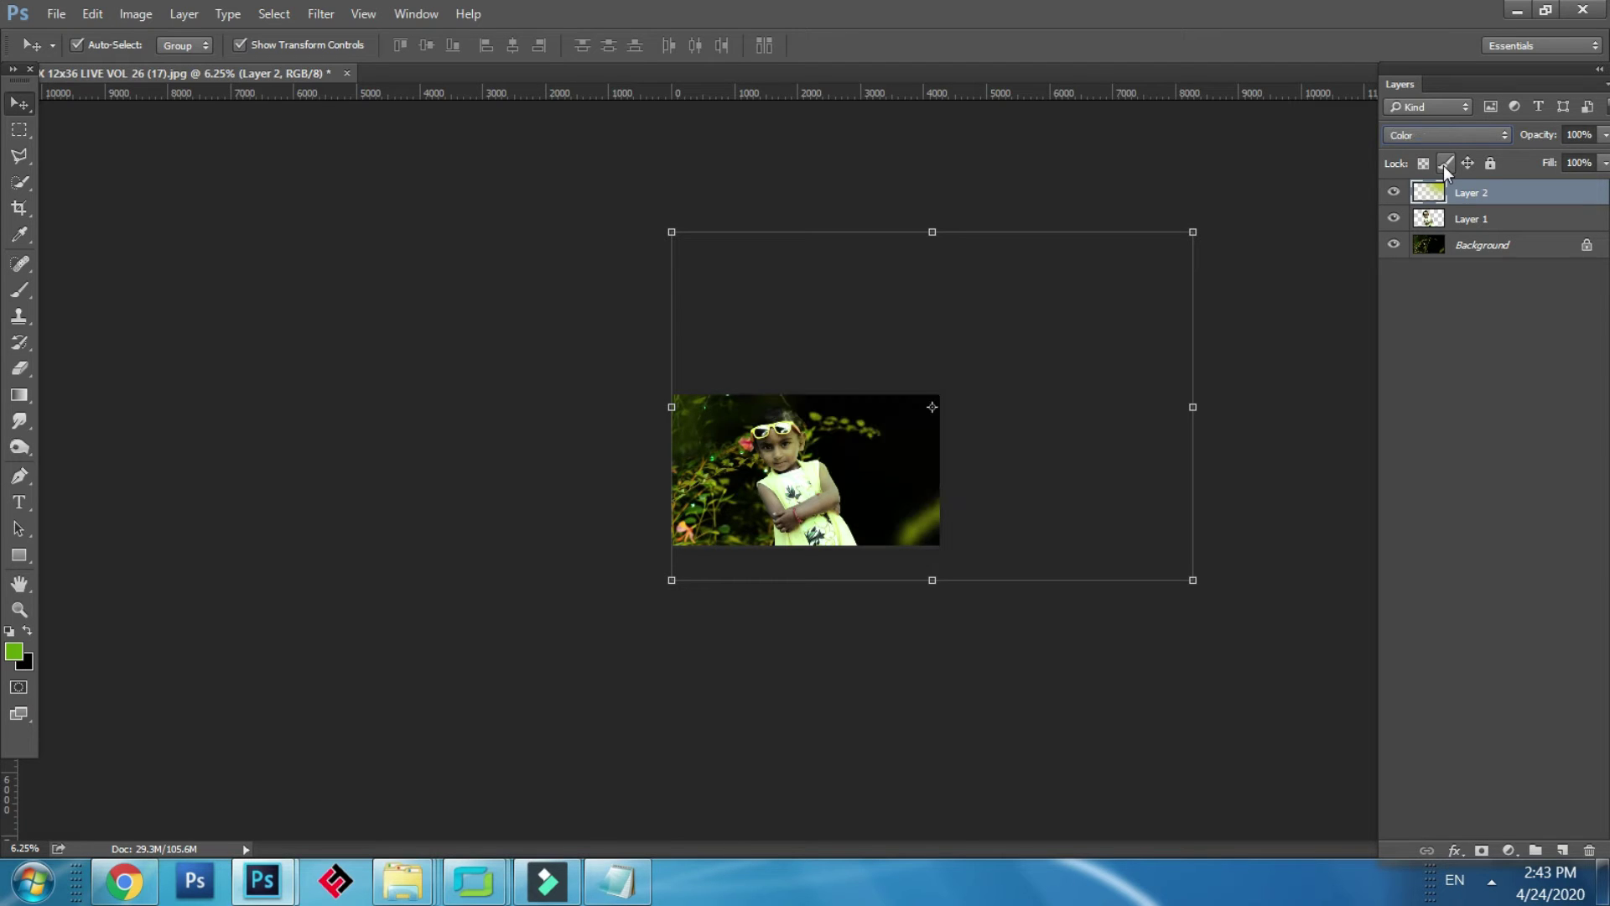
# Step: Compare Hard Mix on the Layer 2 glow and settle on the Linear Light blend mode
pyautogui.hotkey('shift', '-')
pyautogui.hotkey('shift', '-')
pyautogui.hotkey('shift', '-')
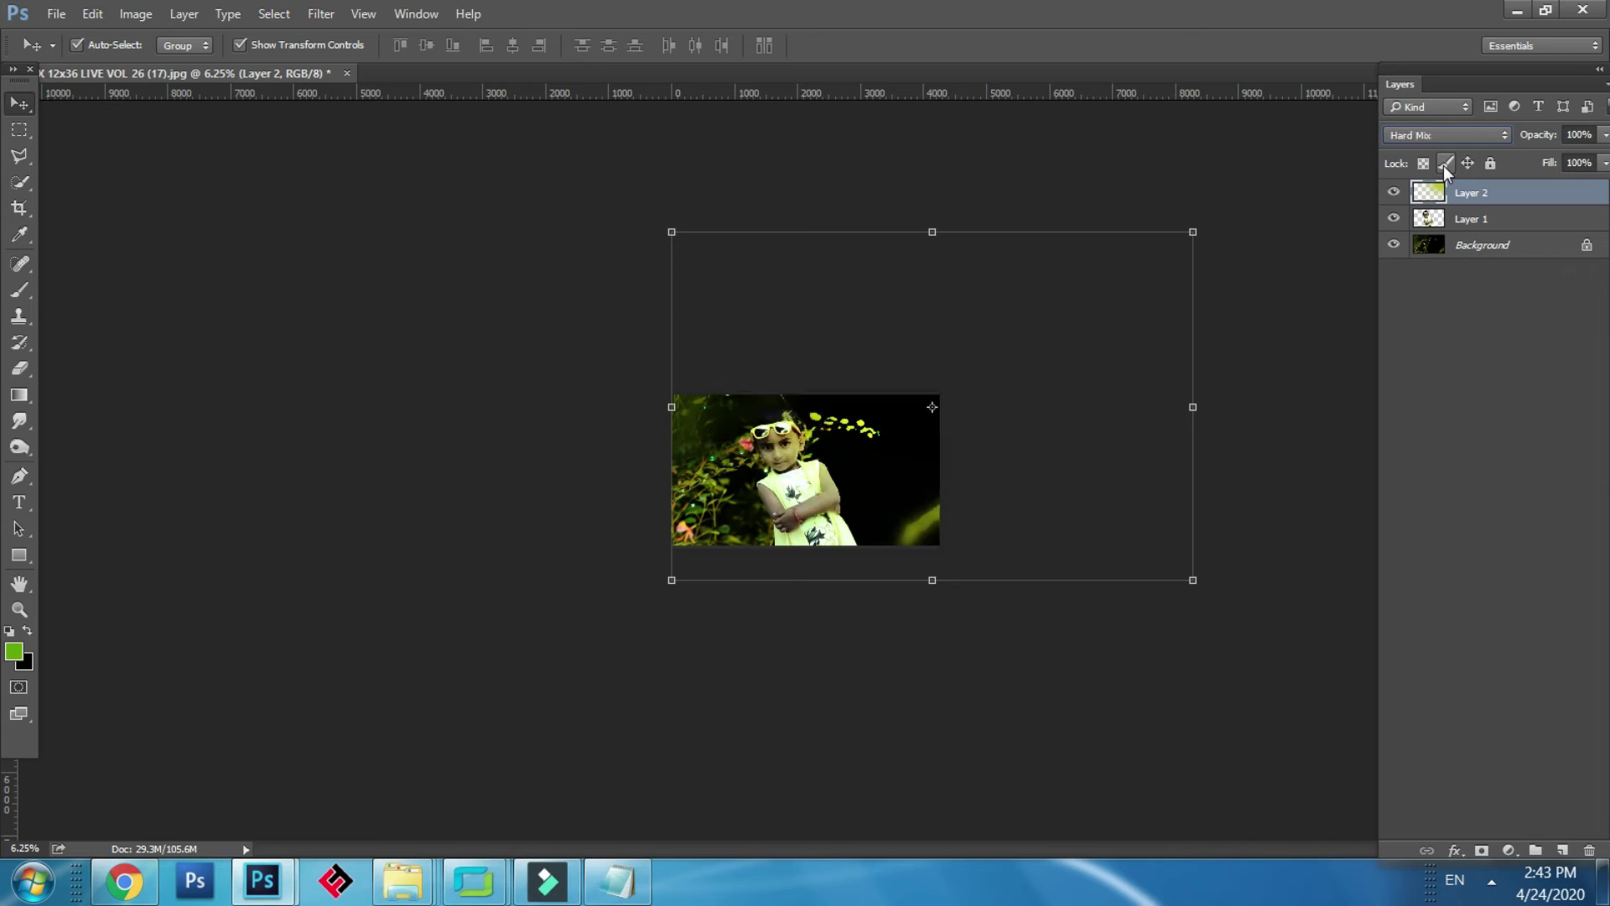
pyautogui.hotkey('shift', '+')
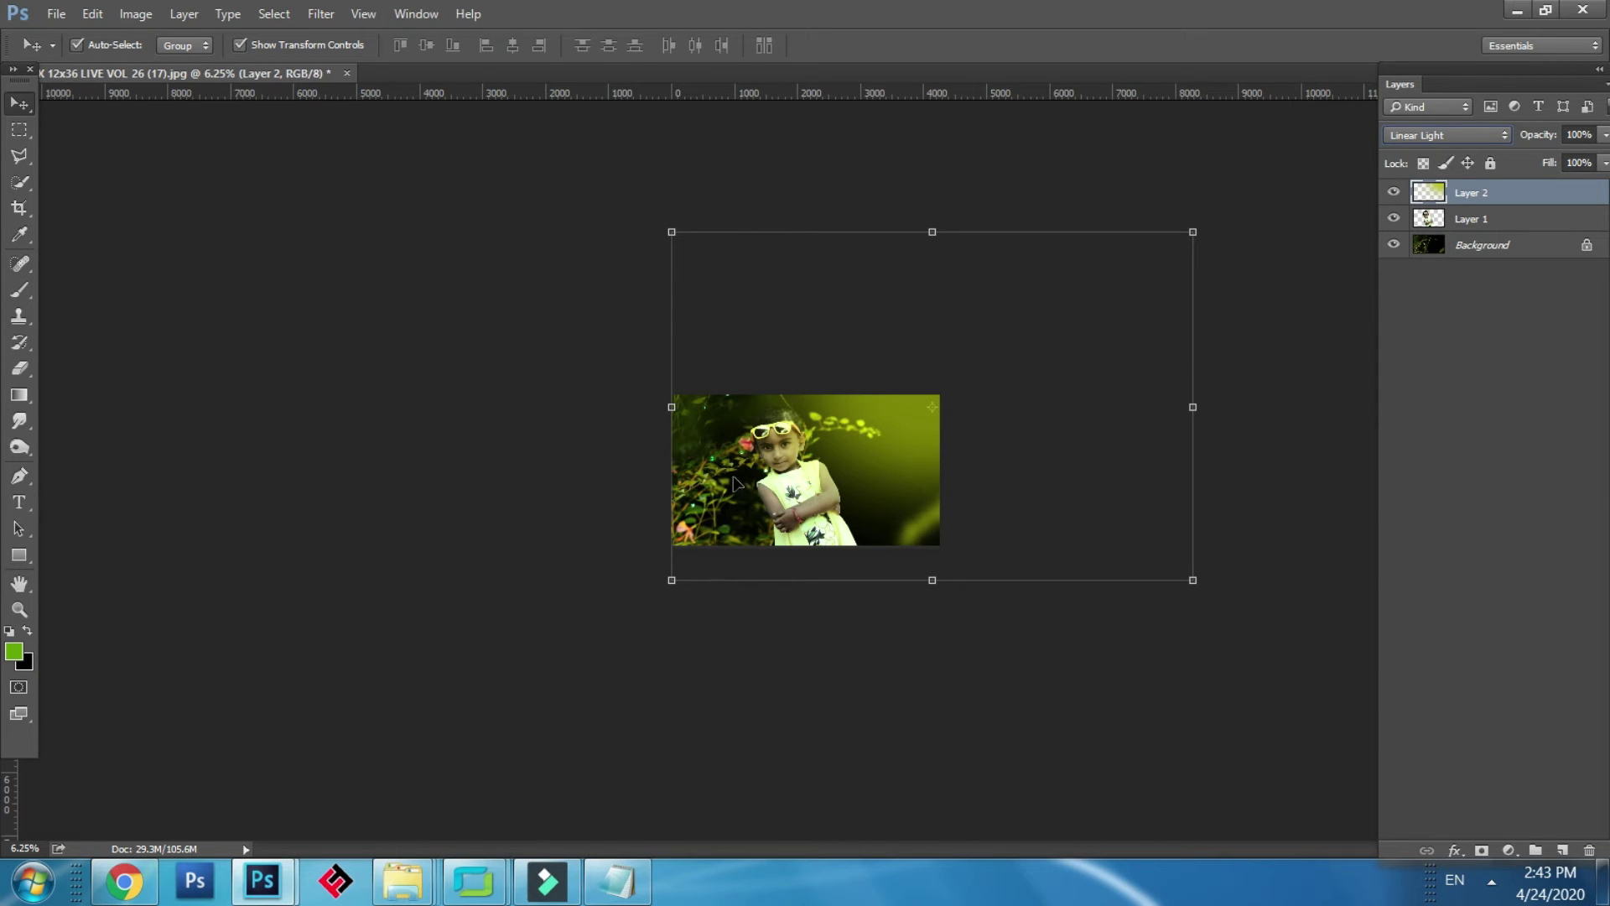
pyautogui.click(1440, 139)
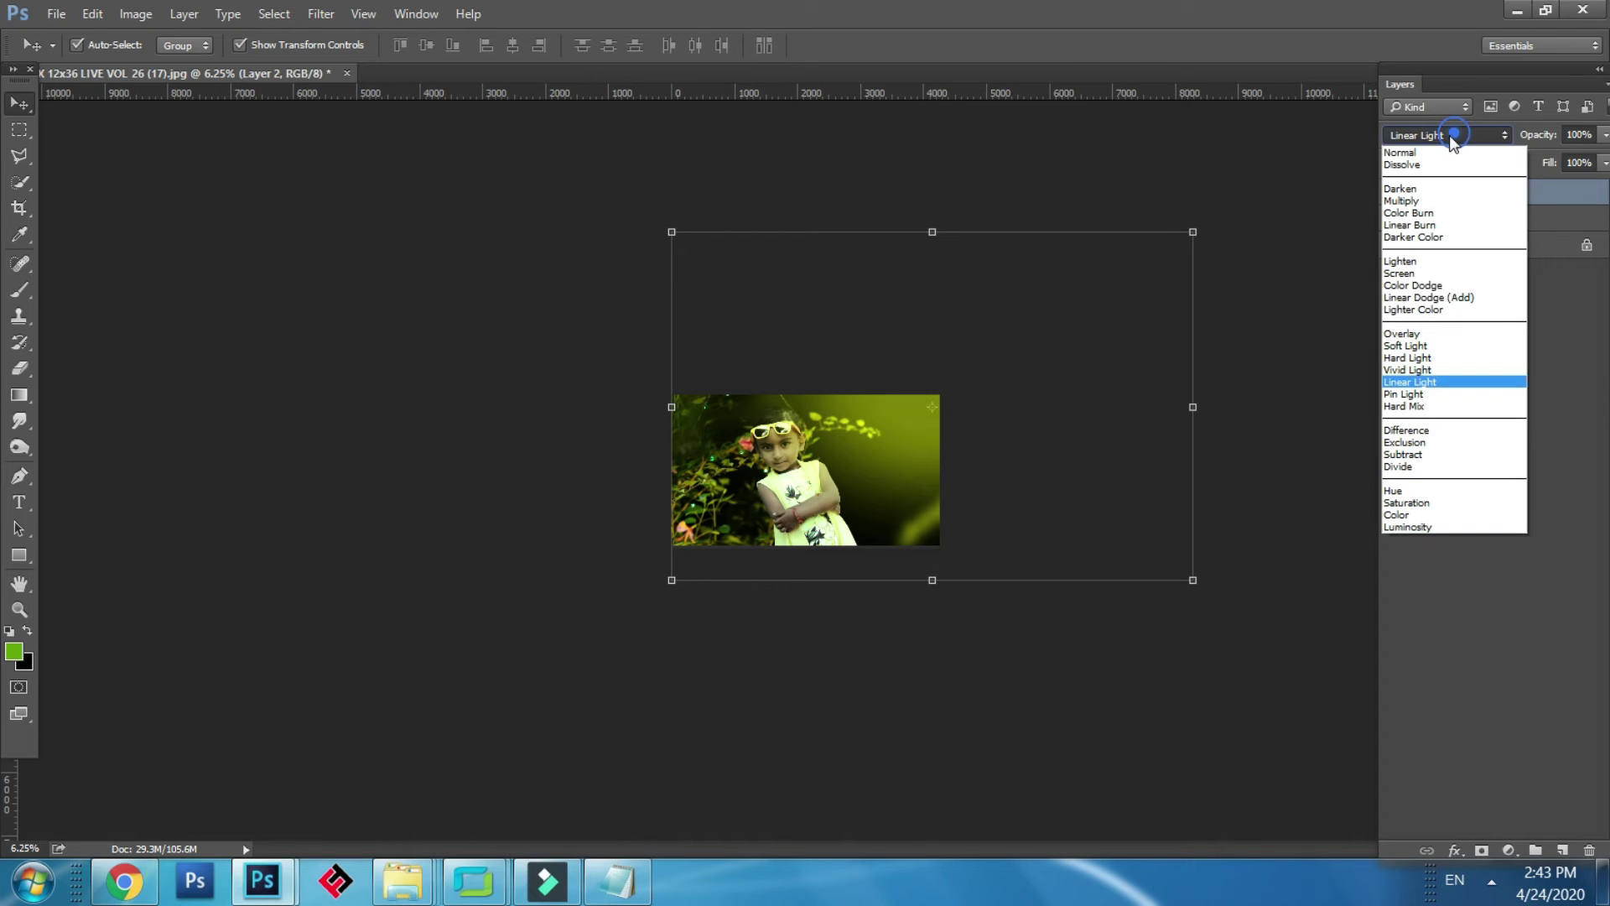
pyautogui.click(1285, 389)
# Step: Enlarge the yellow-green Layer 2 glow further, shift it just right of the image's upper-right corner, and commit the transform
pyautogui.moveTo(1200, 238); pyautogui.dragTo(1239, 203)
pyautogui.moveTo(1140, 360)
pyautogui.mouseDown()
pyautogui.moveTo(1100, 319)
pyautogui.moveTo(1140, 372)
pyautogui.mouseUp()
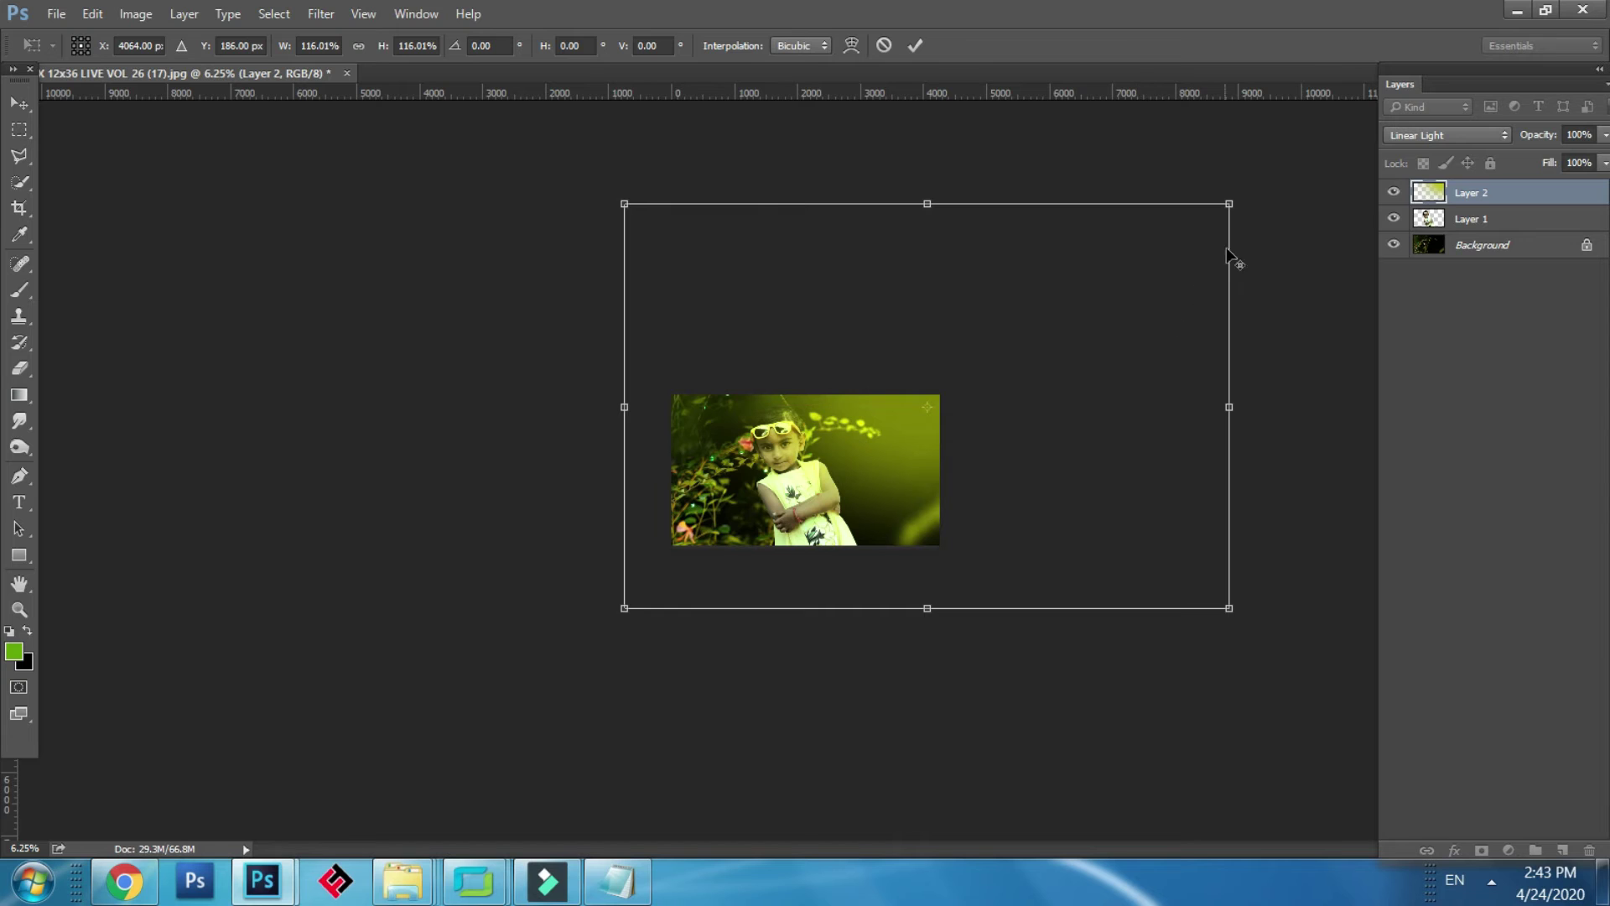
pyautogui.moveTo(1239, 200); pyautogui.dragTo(1375, 105)
pyautogui.moveTo(1103, 385); pyautogui.dragTo(1146, 378)
pyautogui.press('Return')
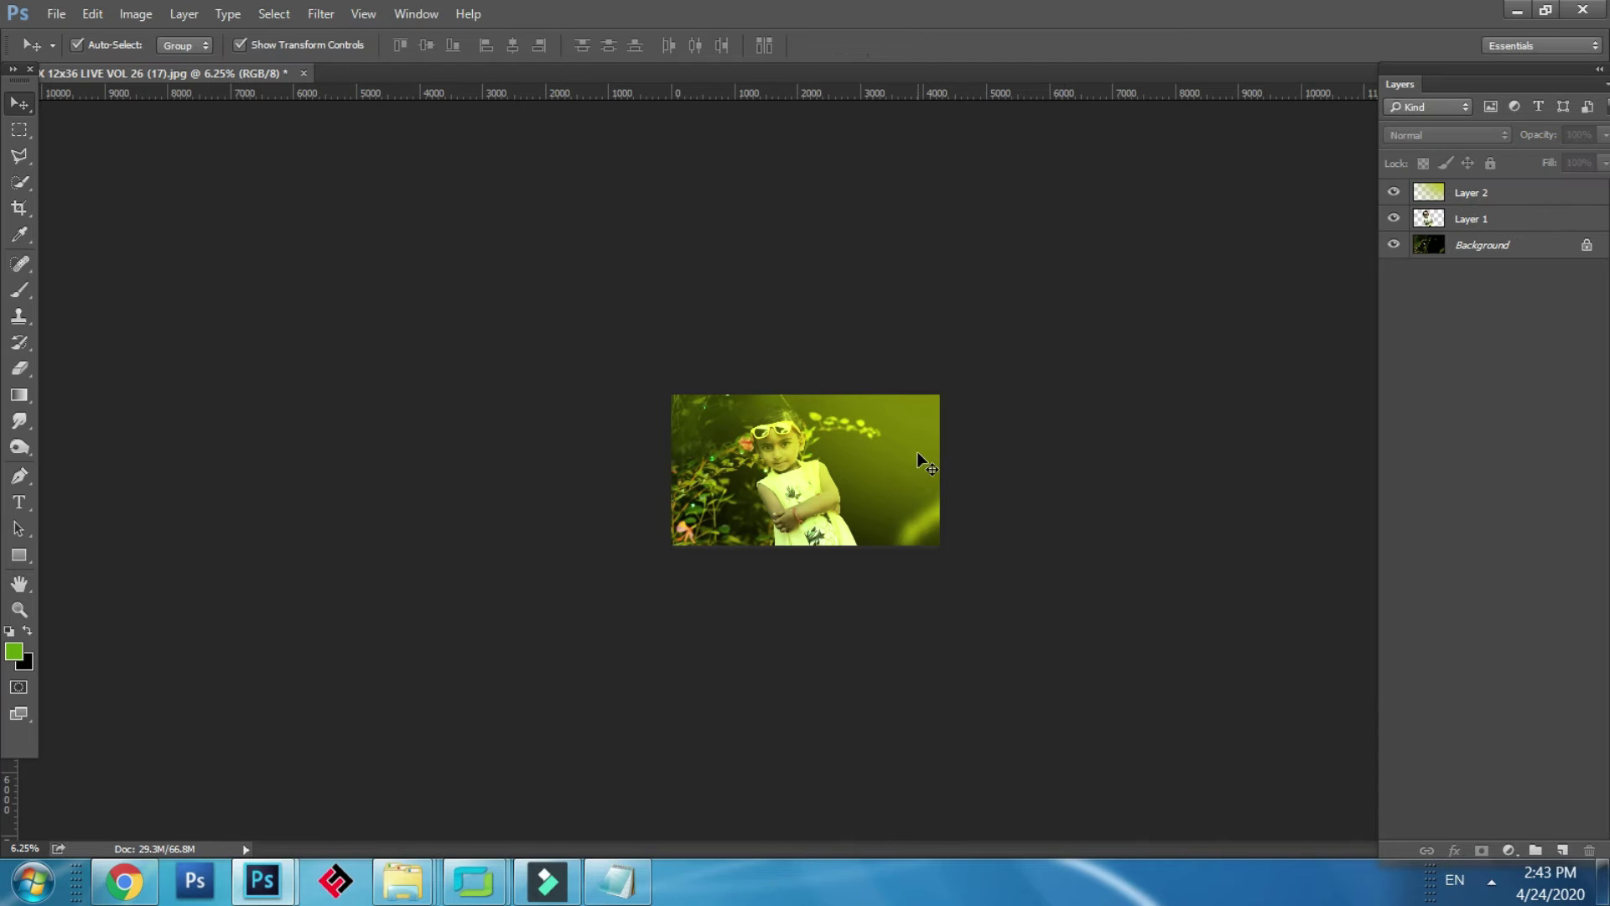
# Step: Reselect Layer 2 and lower its opacity to 41%
pyautogui.hotkey('ctrl', '+')
pyautogui.hotkey('ctrl', '+')
pyautogui.hotkey('ctrl', '+')
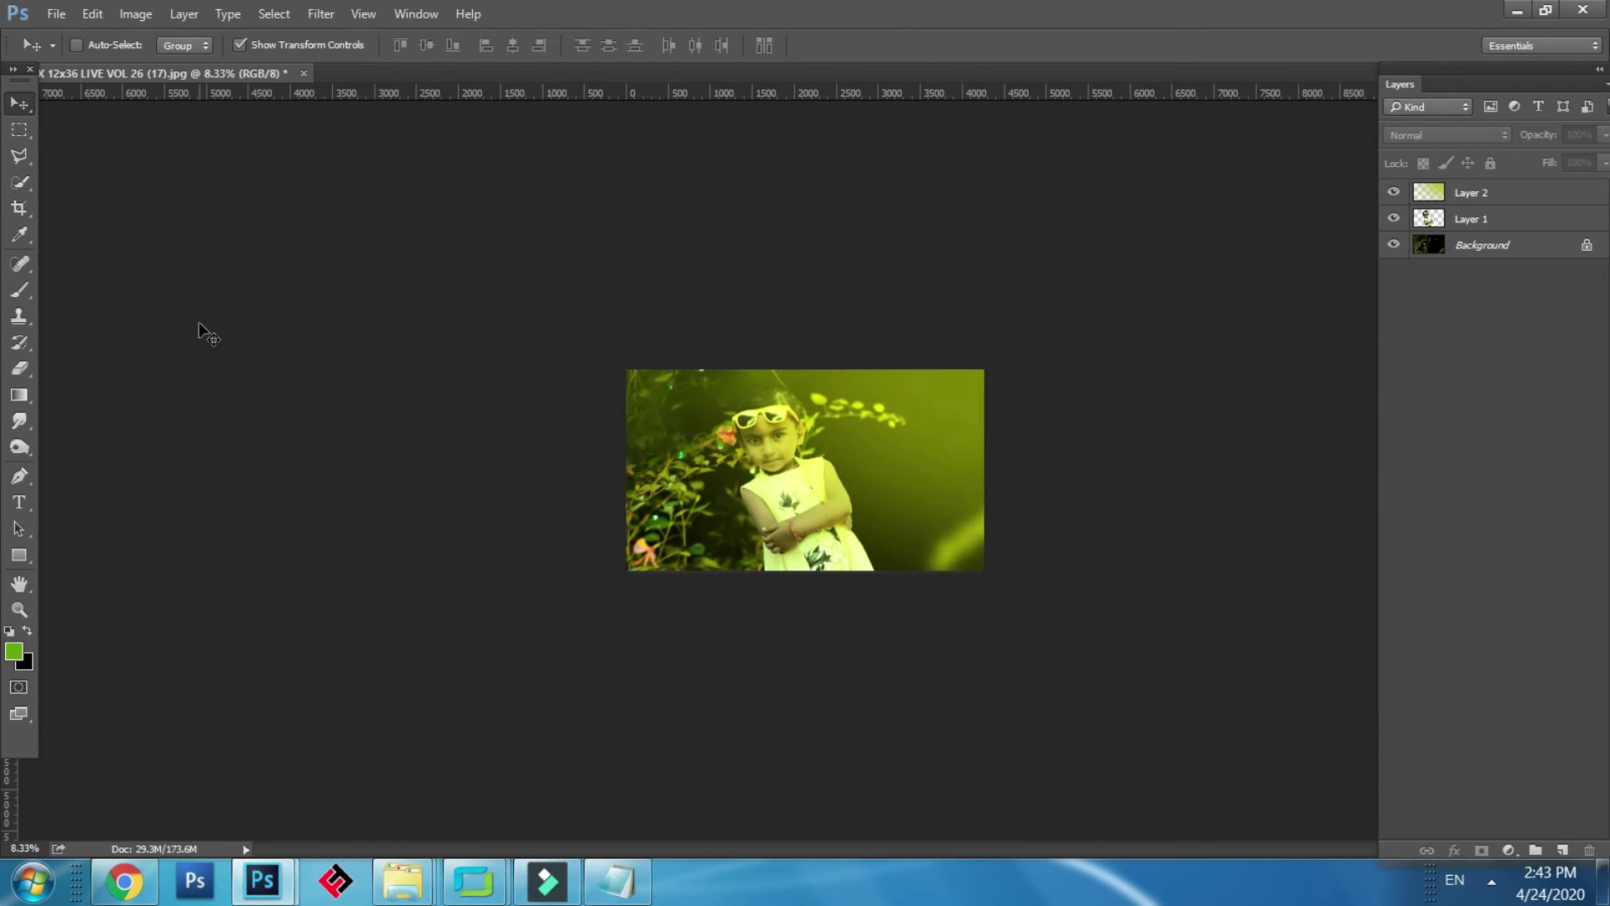
pyautogui.hotkey('ctrl', '-')
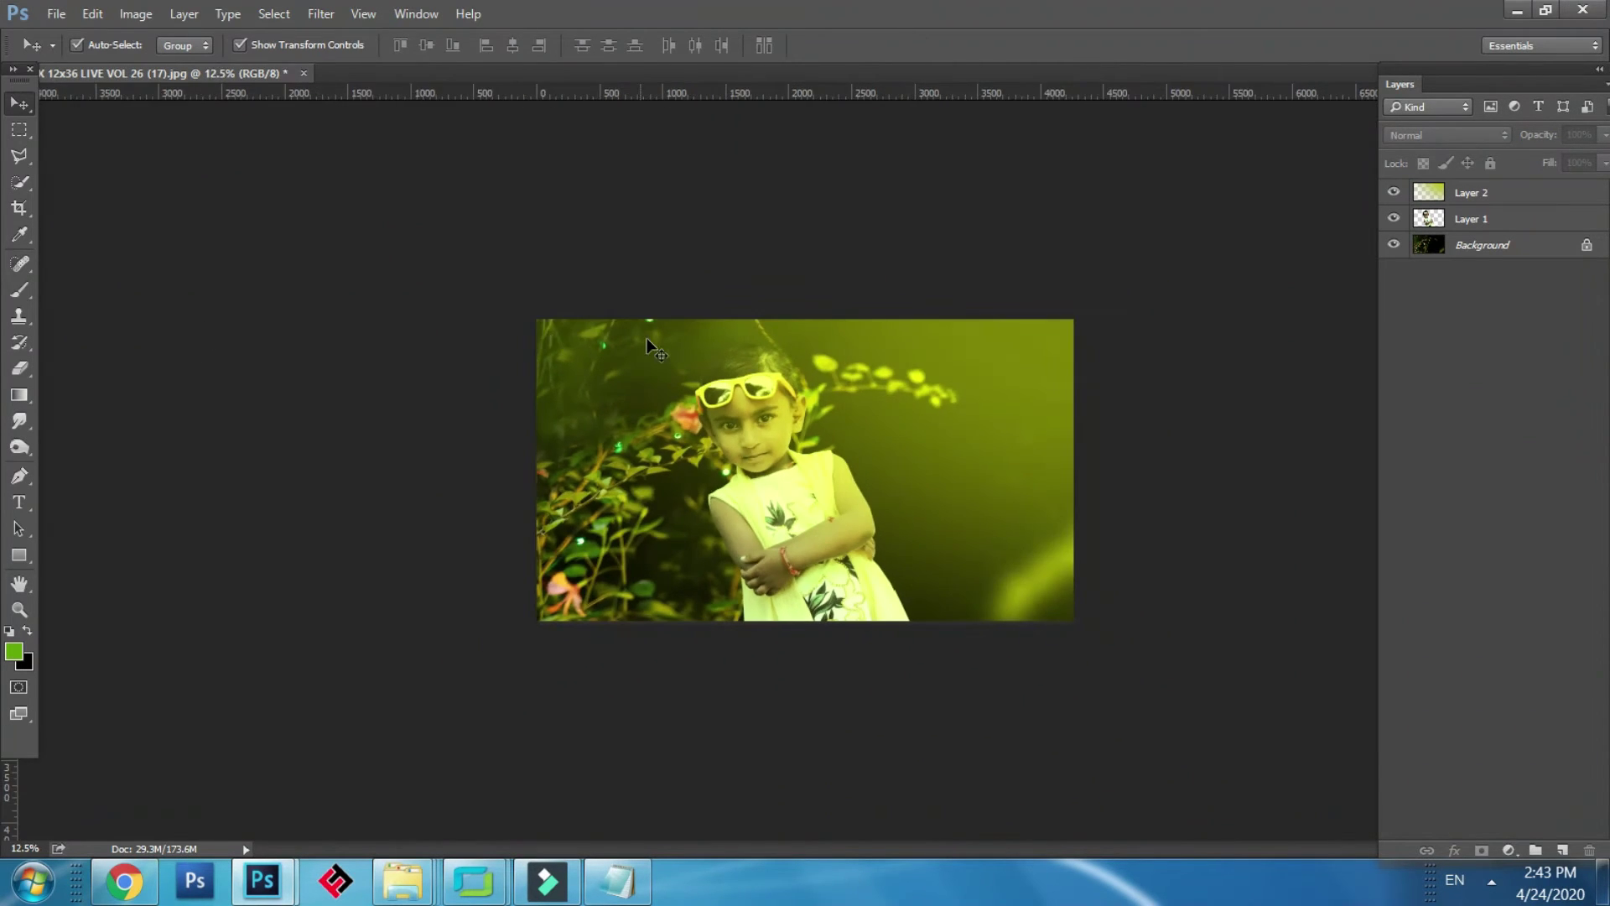
pyautogui.click(21, 370)
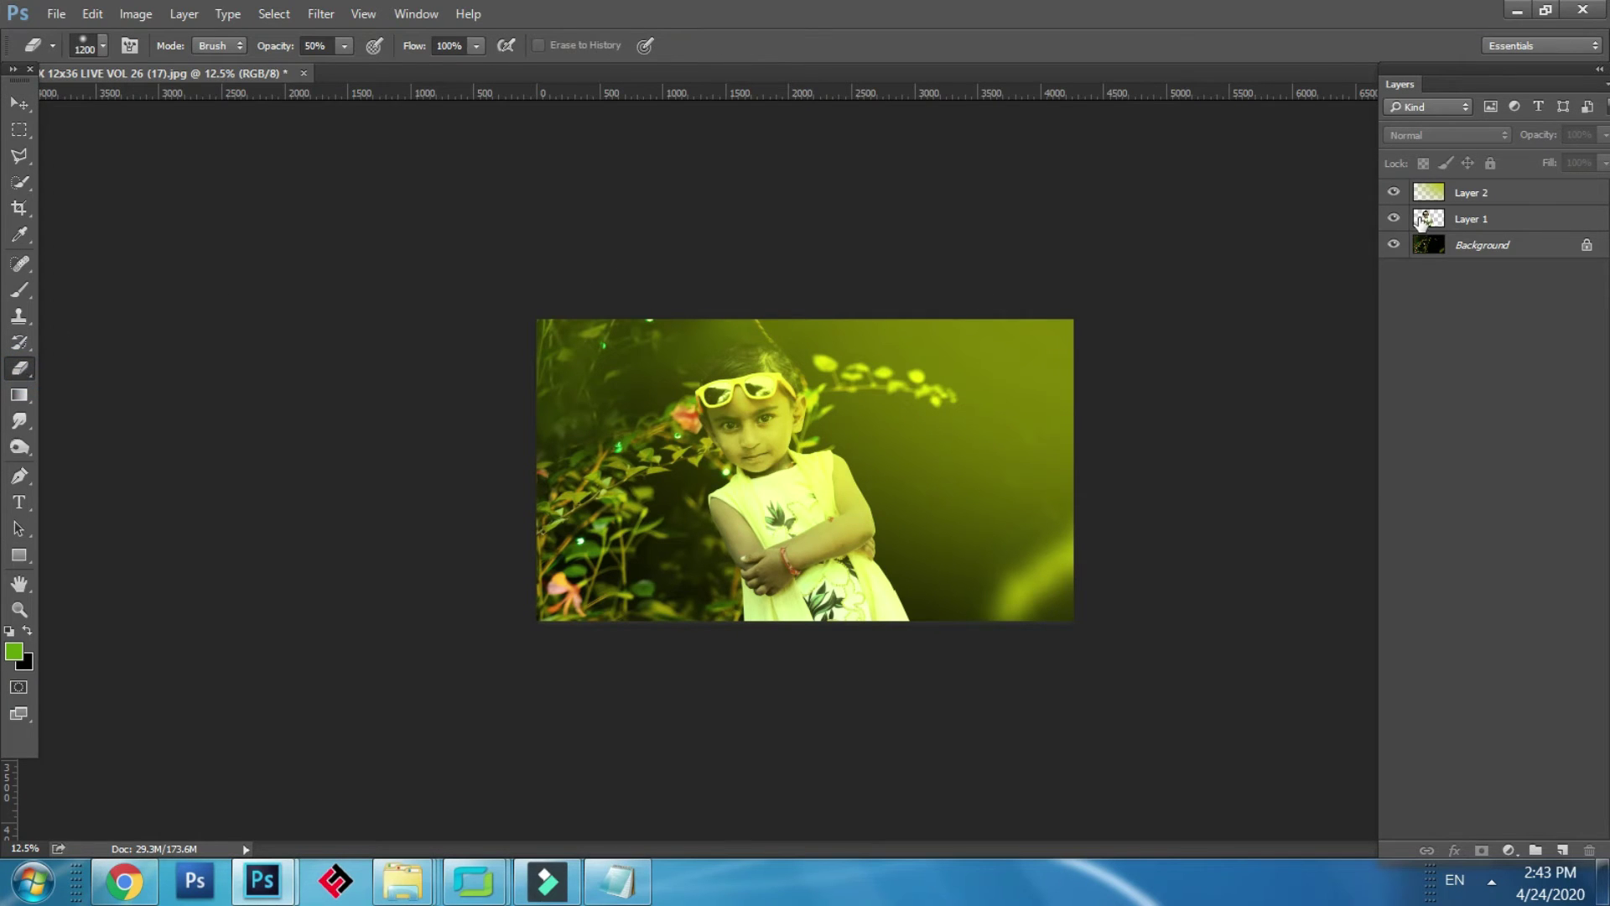
pyautogui.keyDown('ctrl'); pyautogui.rightClick(874, 405); pyautogui.keyUp('ctrl')
pyautogui.click(897, 420)
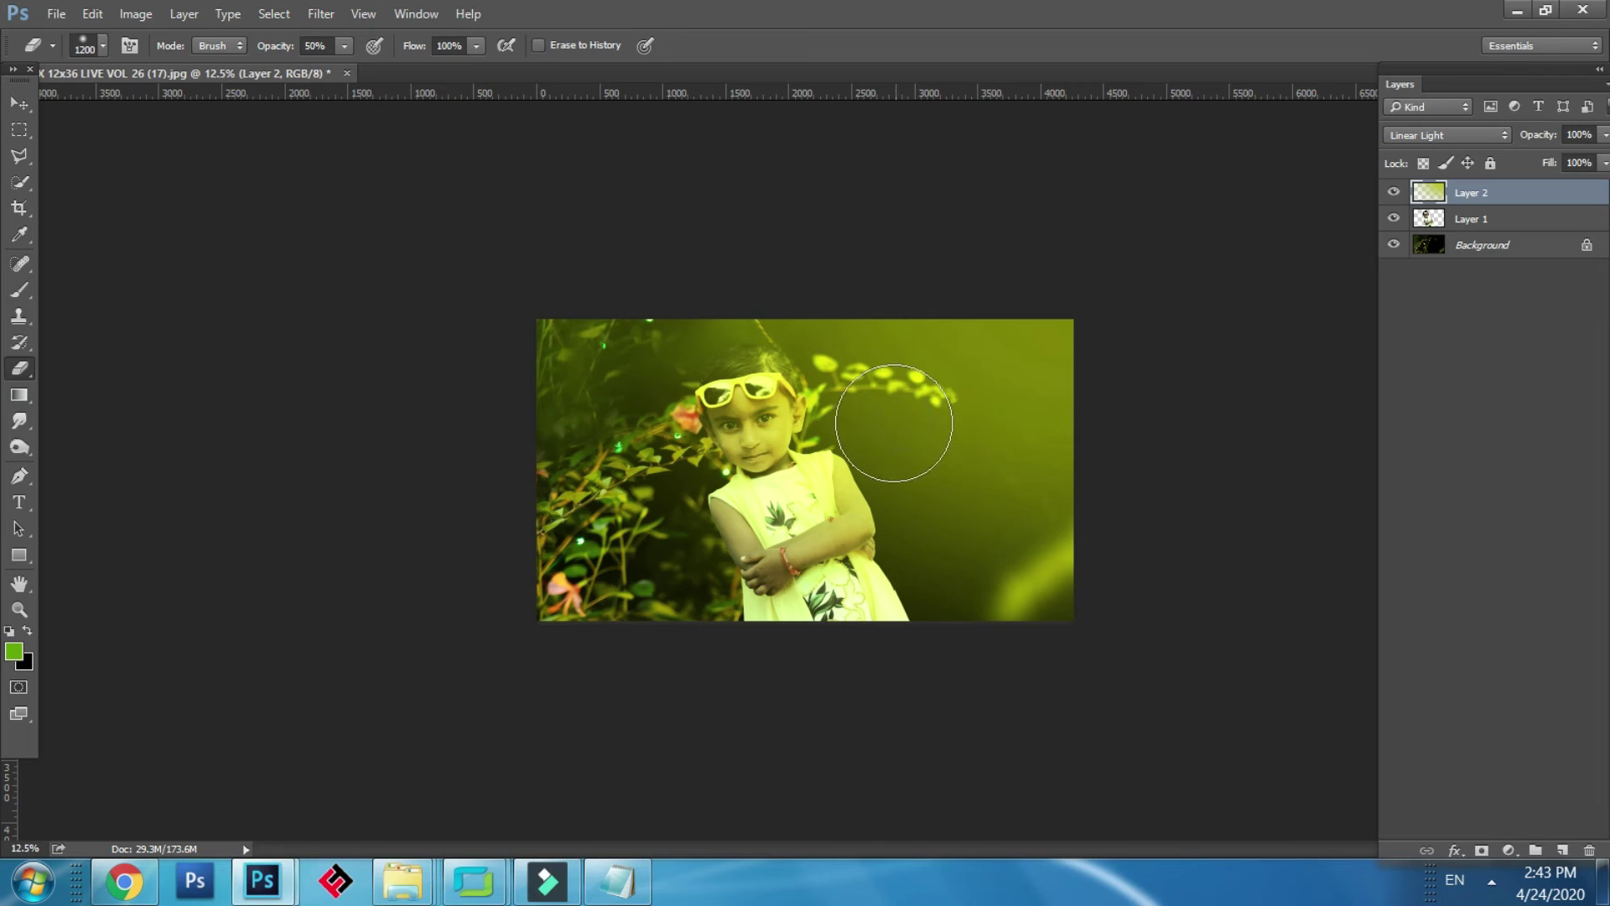
pyautogui.click(1604, 137)
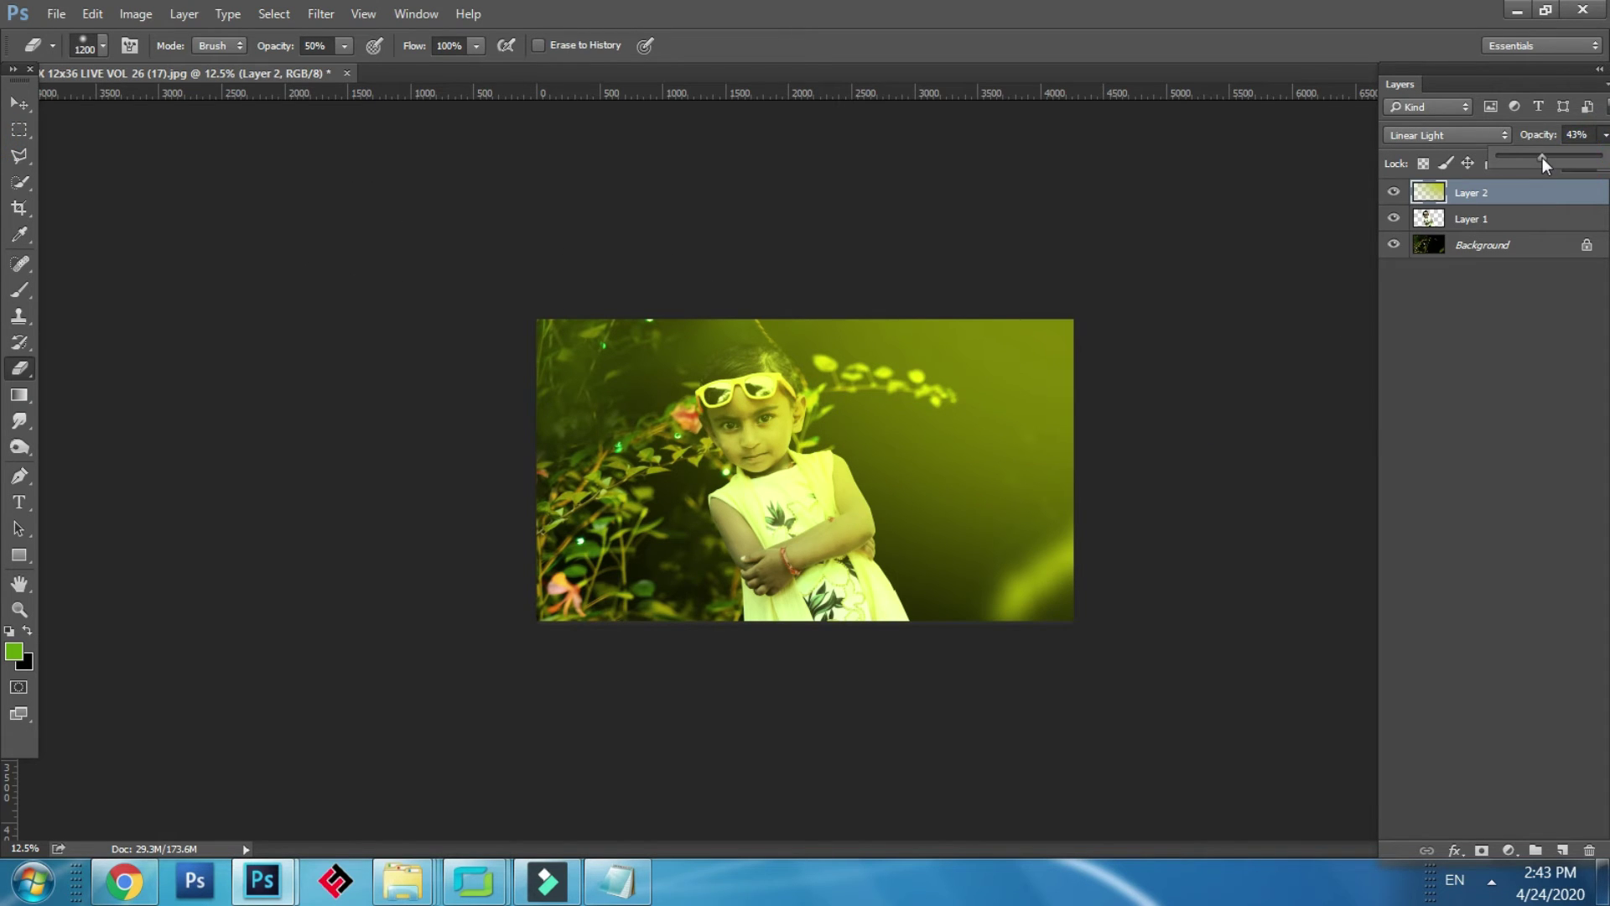
pyautogui.moveTo(1558, 157); pyautogui.dragTo(1539, 159)
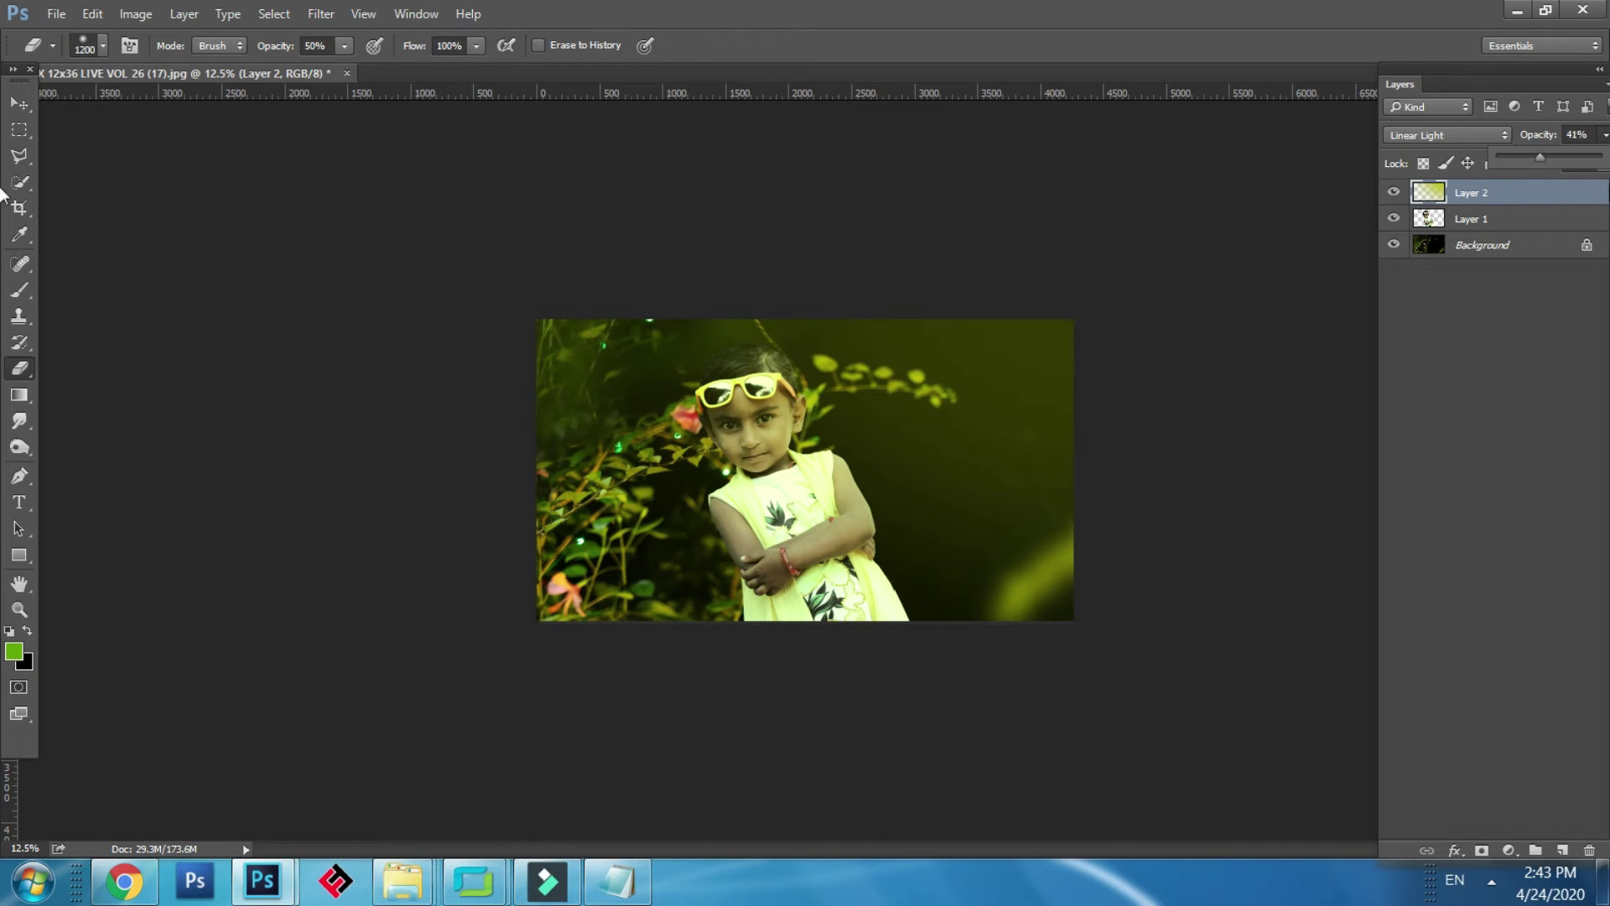
pyautogui.click(19, 106)
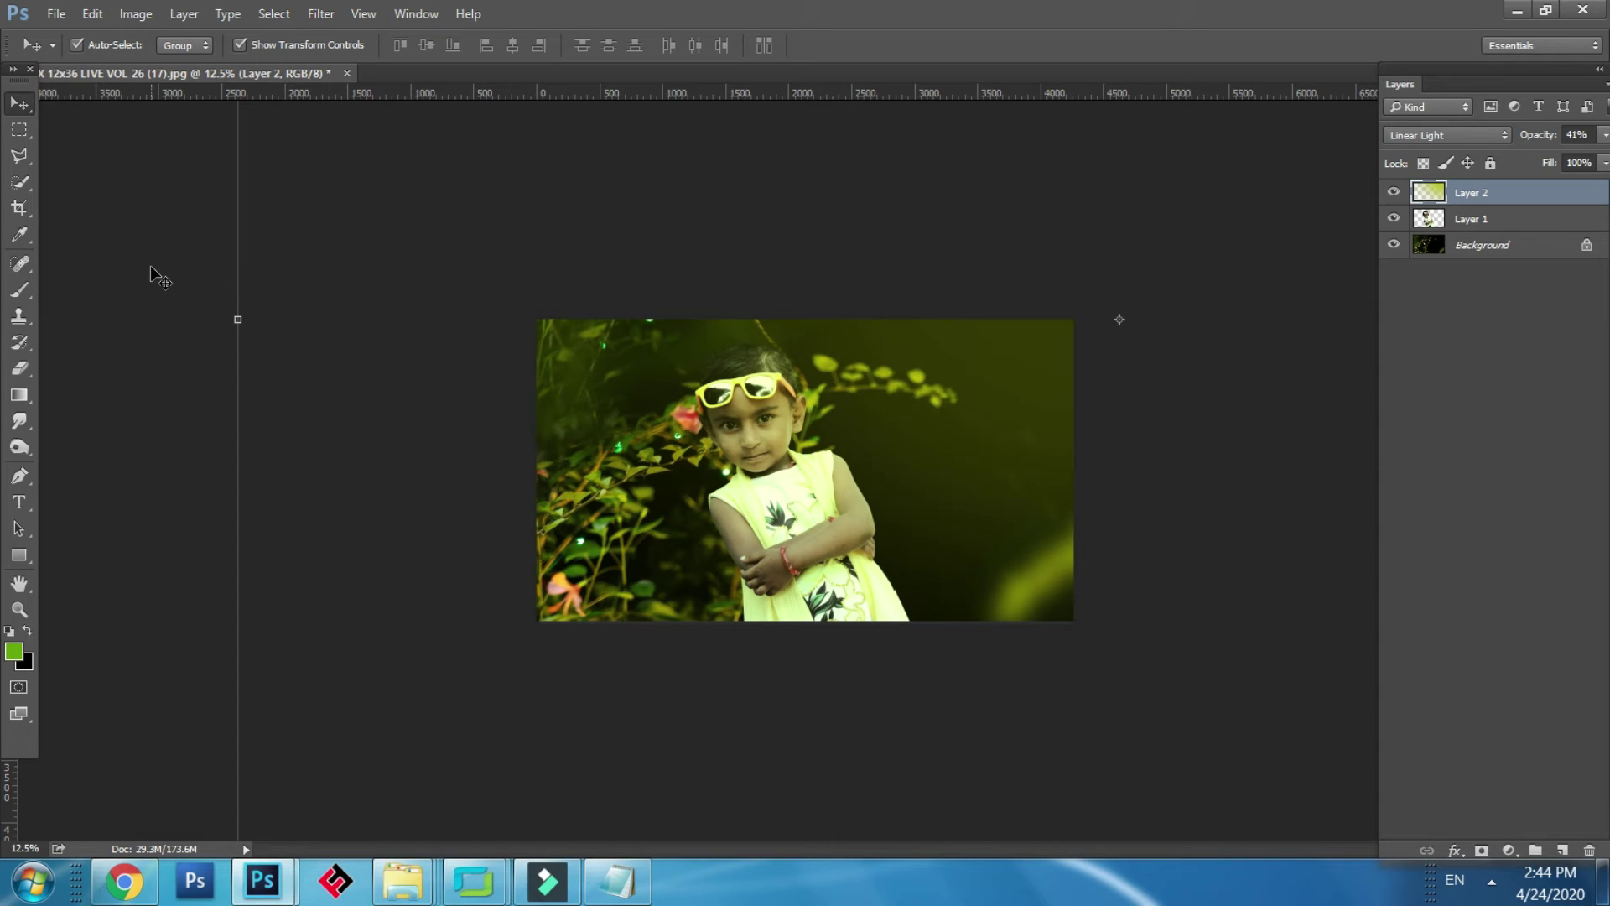
# Step: Flatten all layers into a single Background layer
pyautogui.click(91, 14)
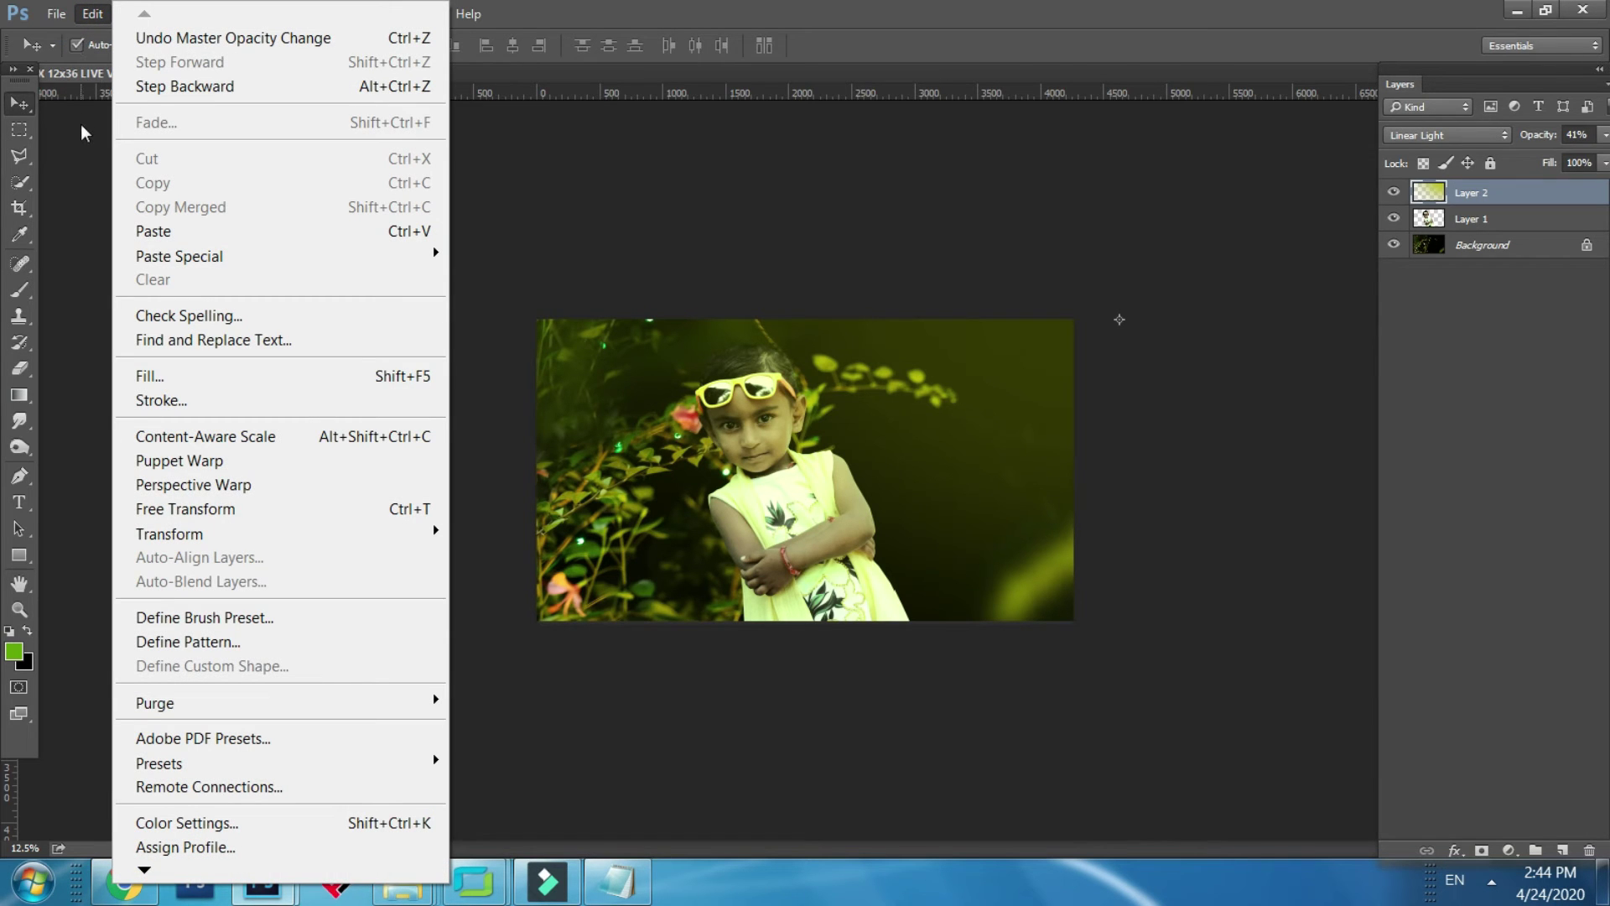
pyautogui.click(20, 289)
pyautogui.click(183, 14)
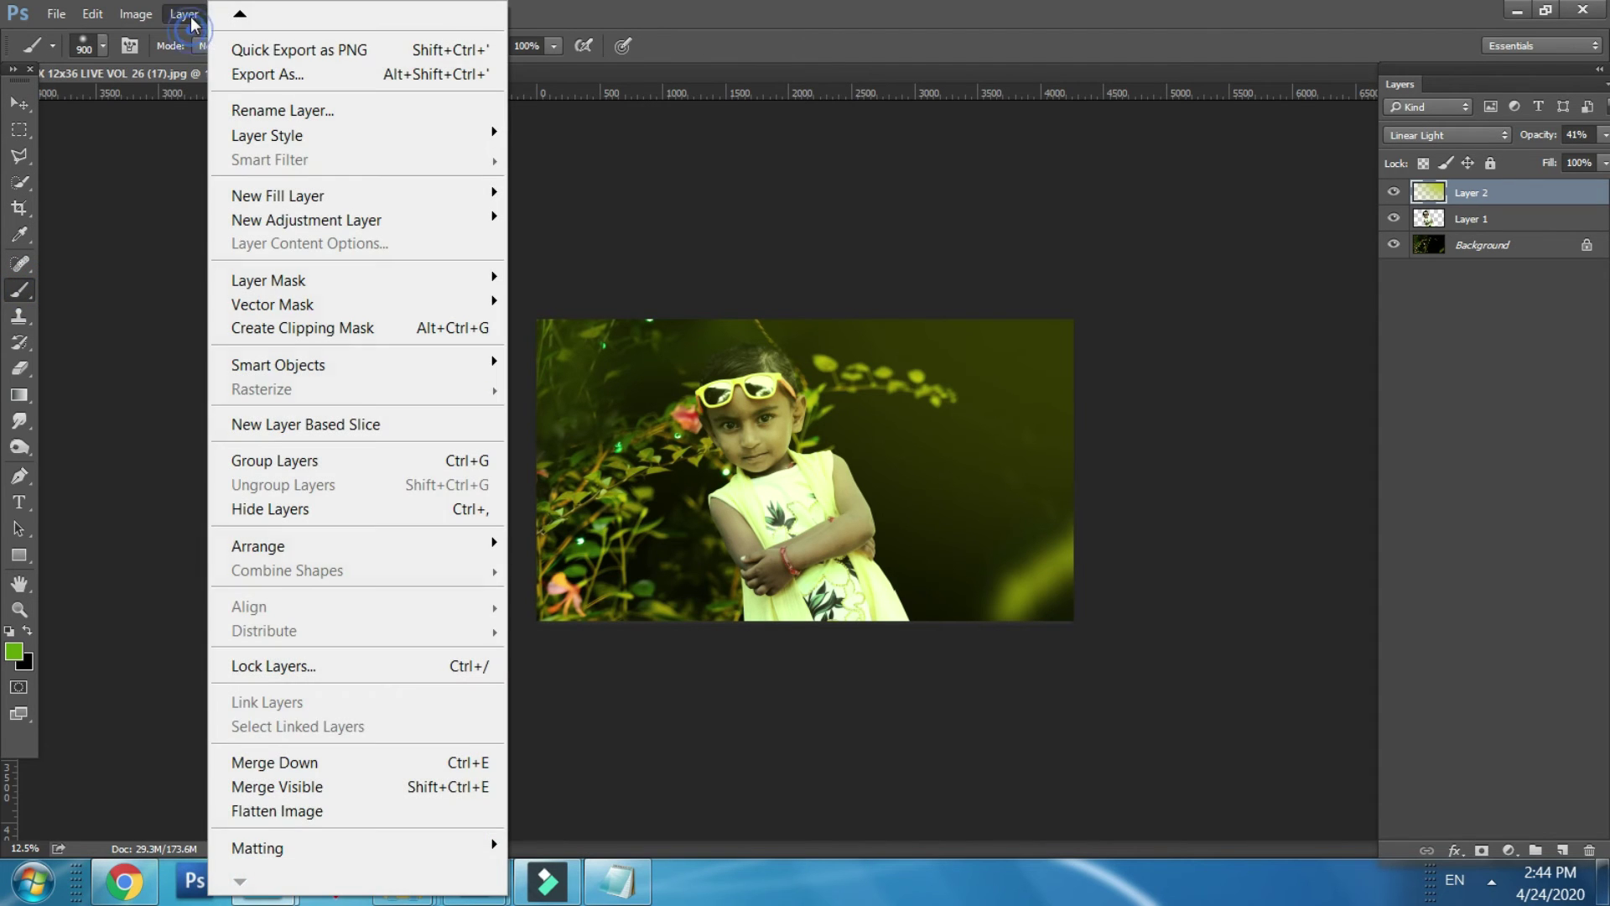
pyautogui.click(266, 811)
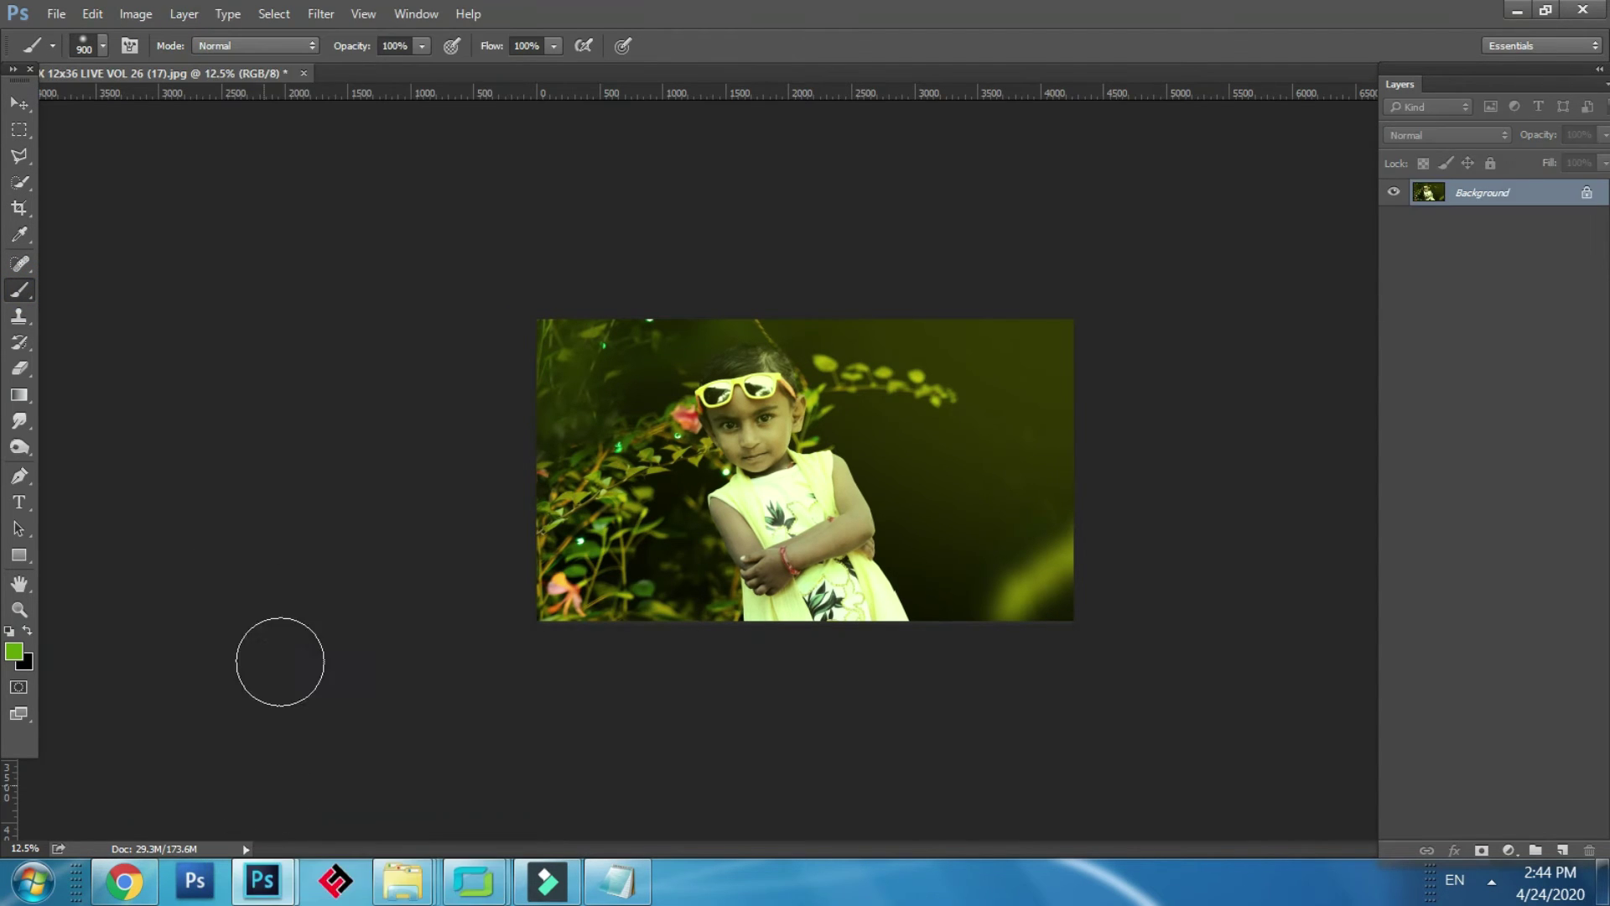
# Step: Choose the Ps-logo brush preset for the Brush tool and undo a test stamp made at 4205 px
pyautogui.click(92, 15)
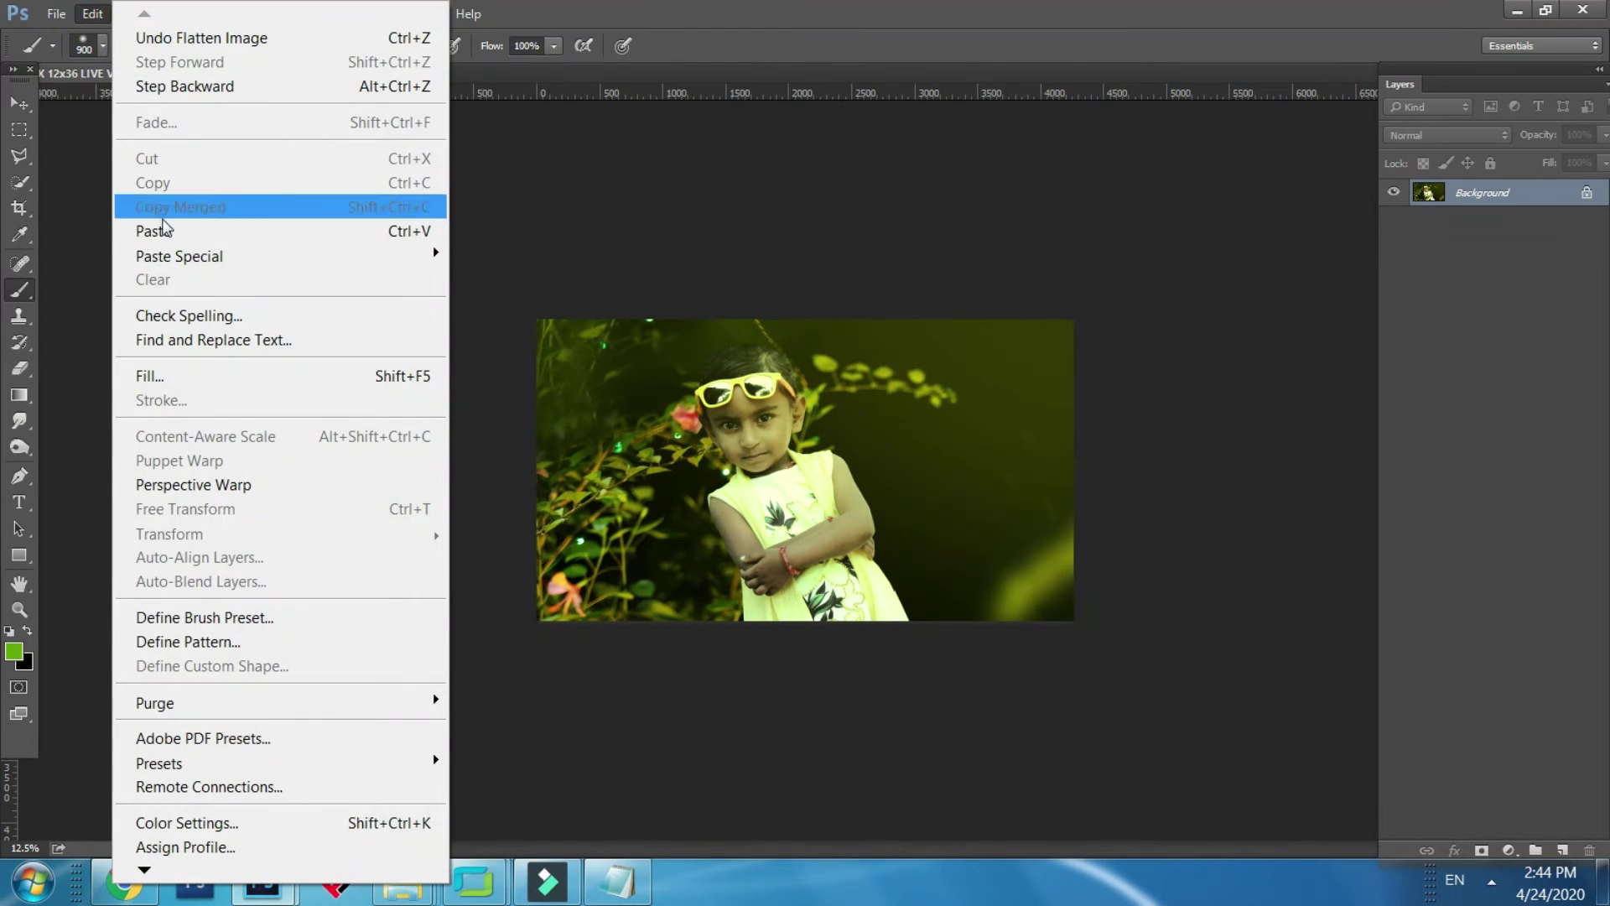
pyautogui.click(23, 289)
pyautogui.click(103, 46)
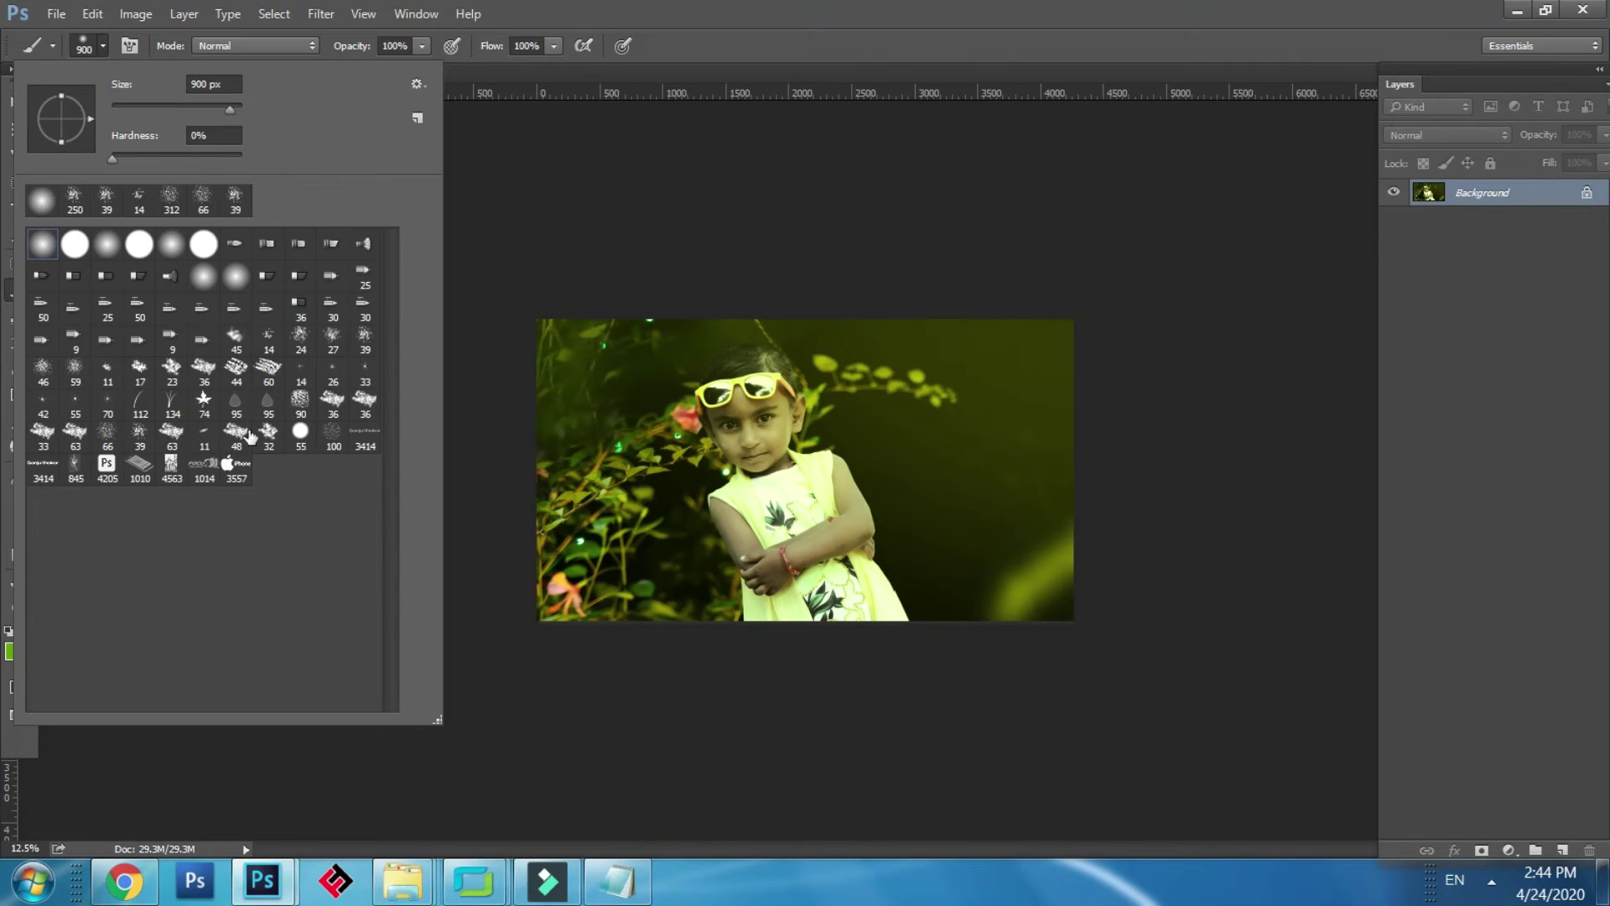
pyautogui.click(52, 480)
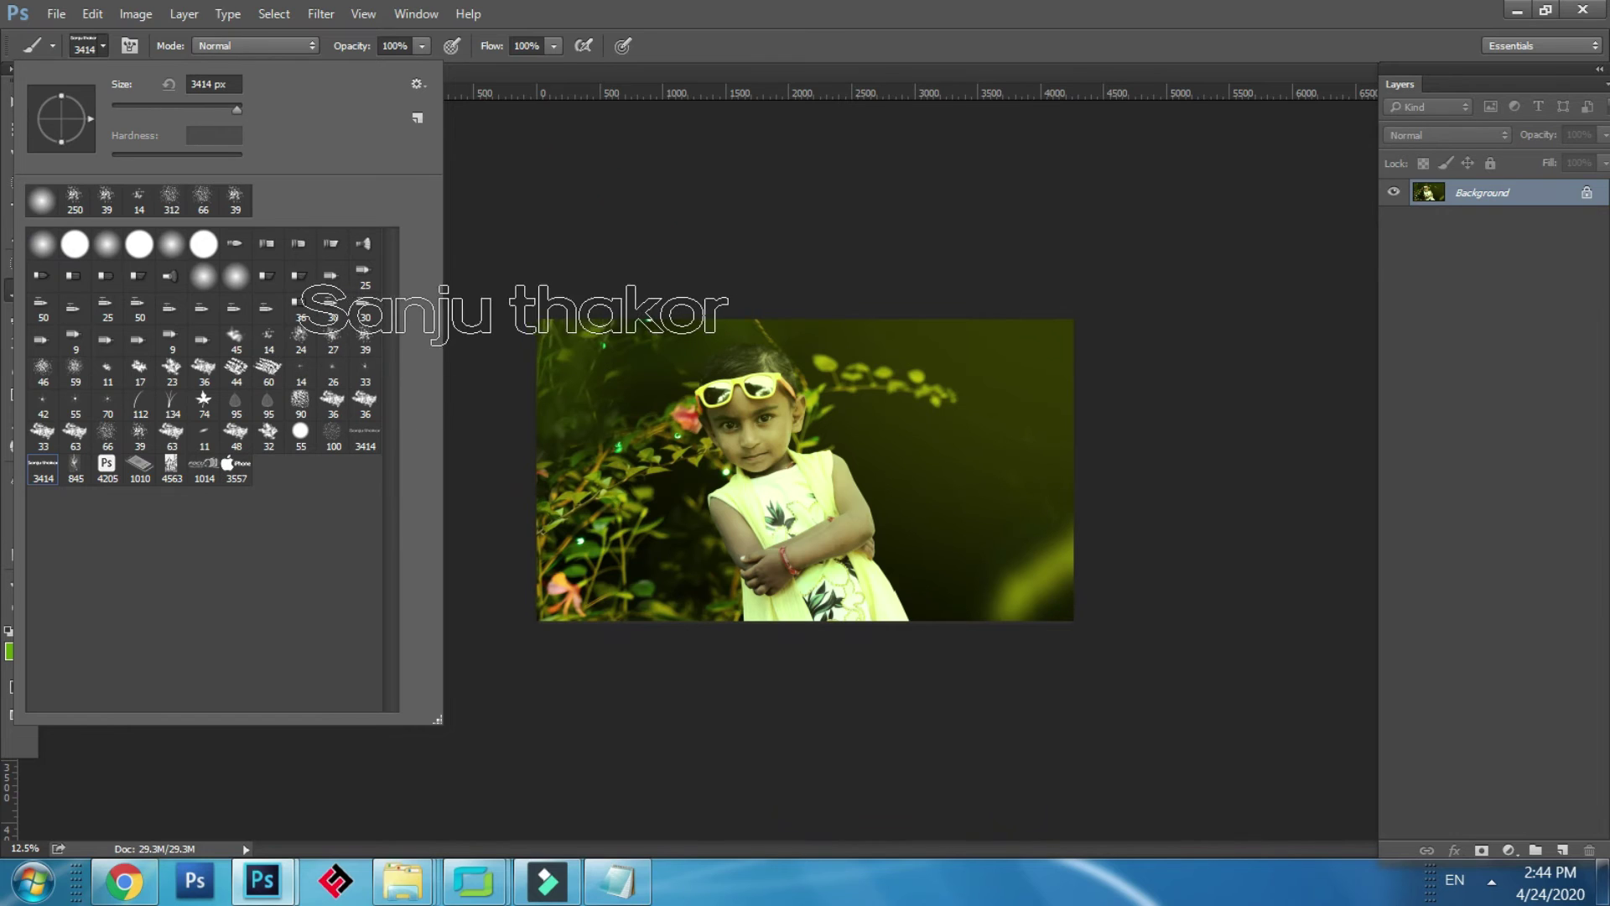
pyautogui.click(105, 468)
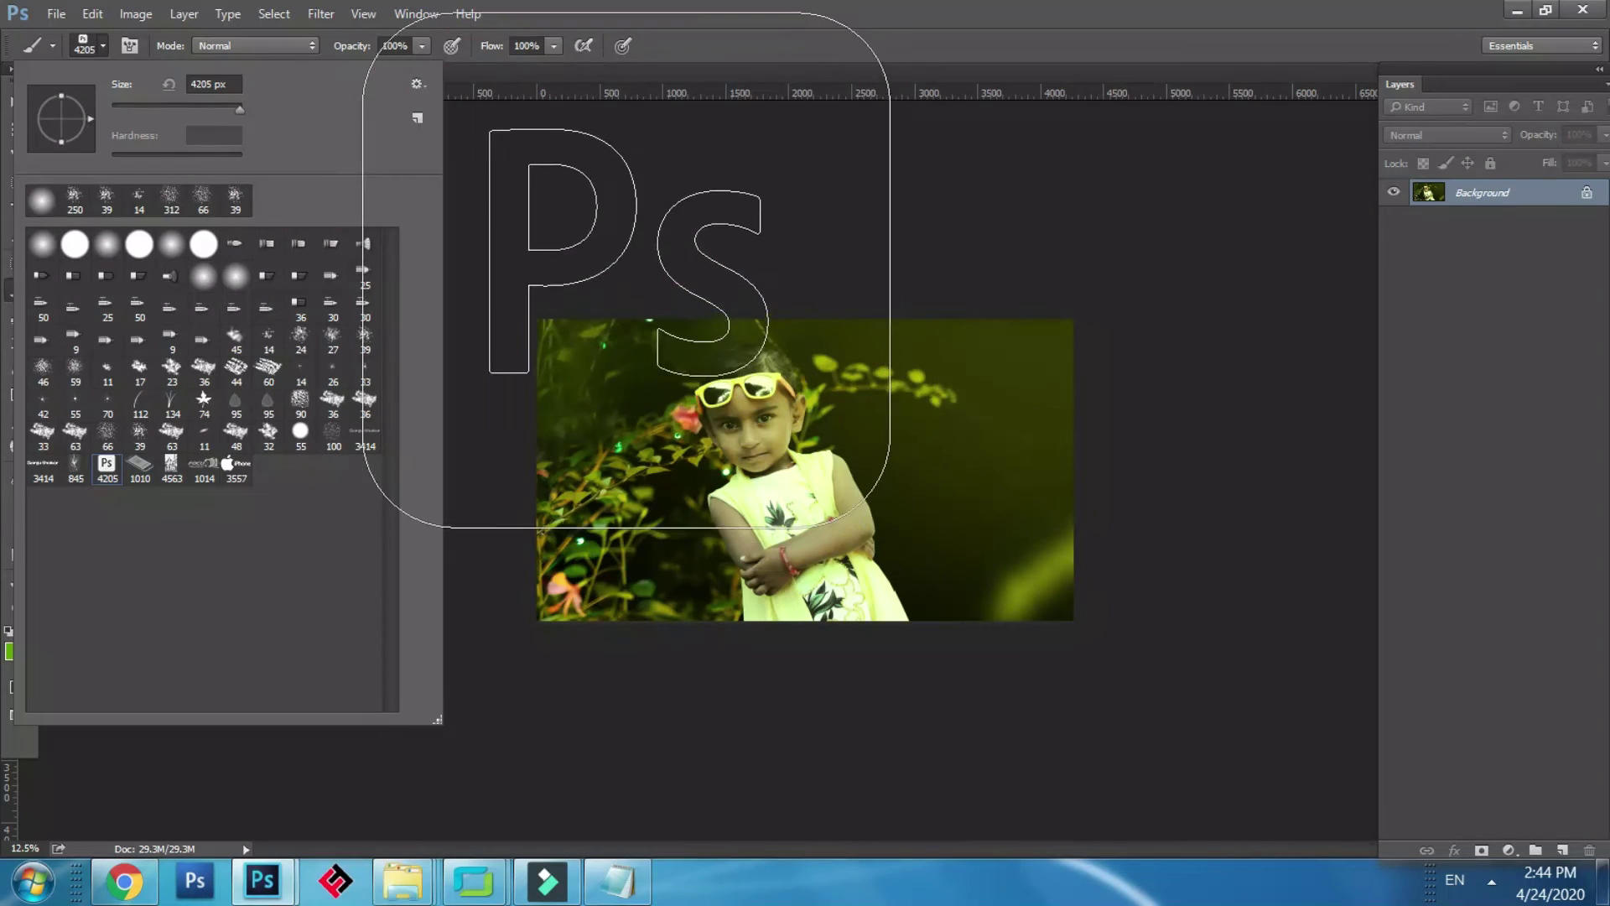
pyautogui.click(640, 258)
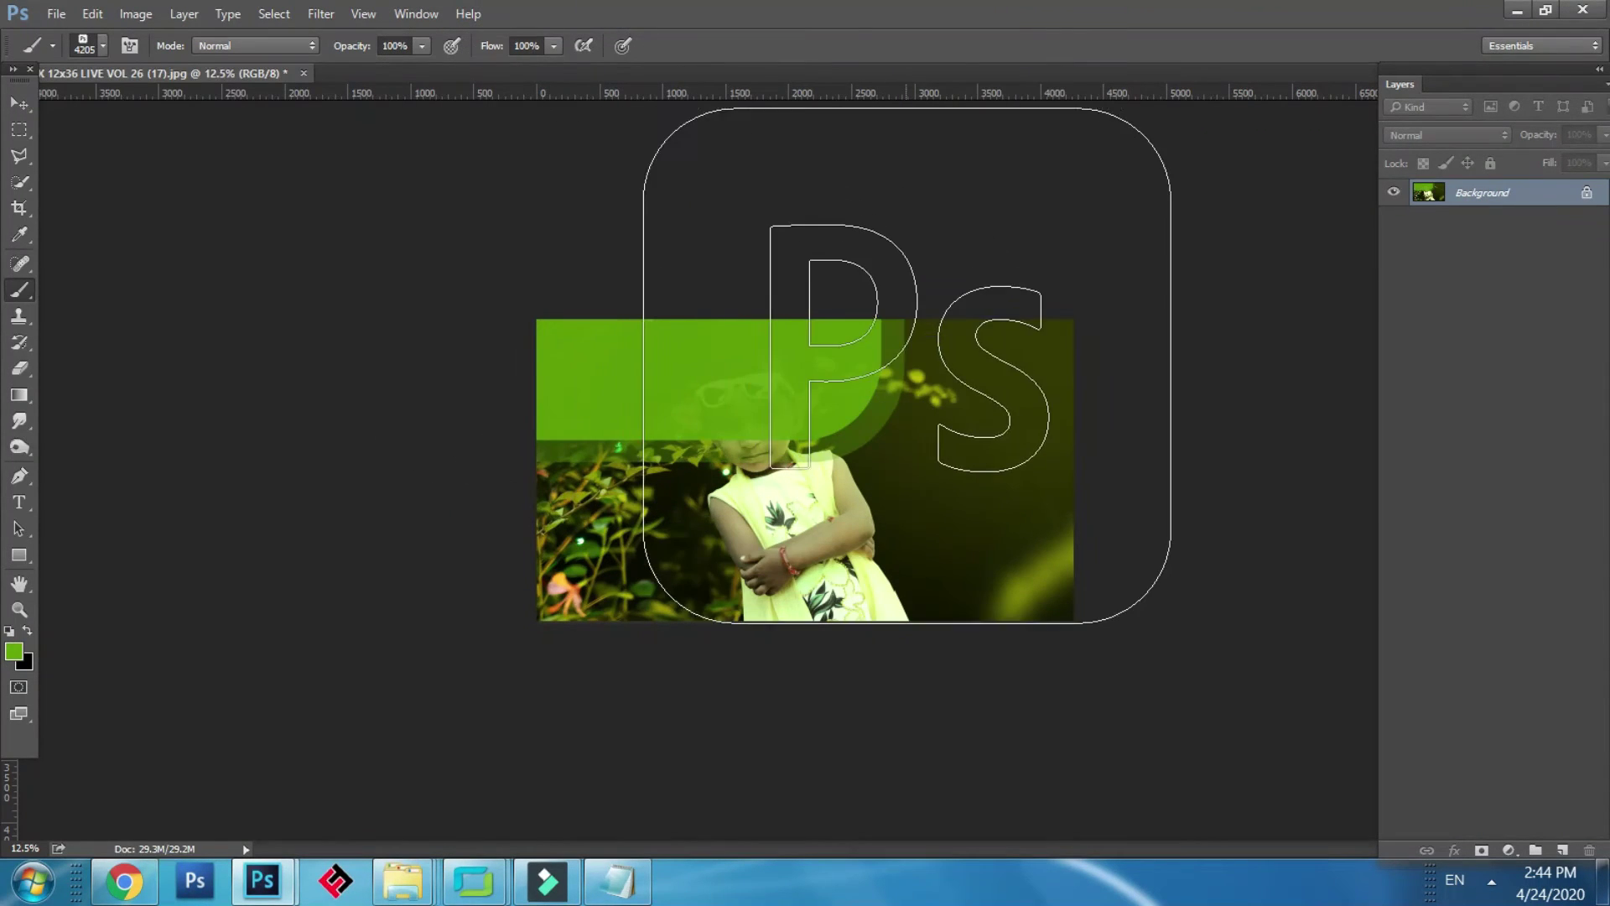
pyautogui.hotkey('ctrl', 'z')
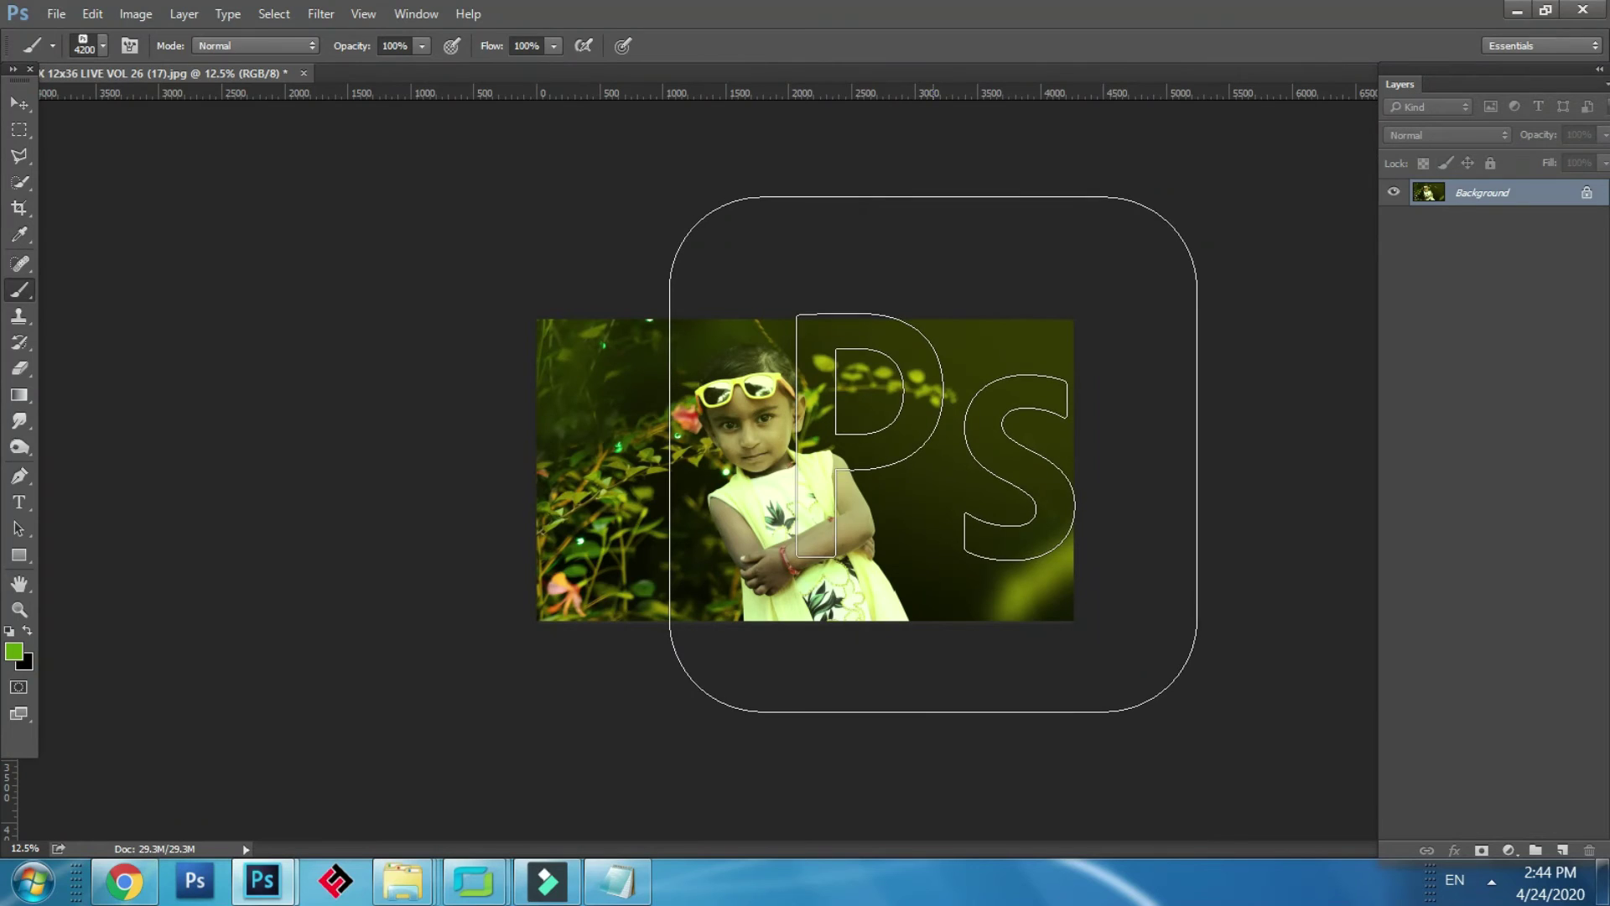
# Step: Shrink the Ps-logo brush to 400 px and undo a green test stamp in the image's upper-right corner
pyautogui.press('[')
pyautogui.press('[')
pyautogui.press('[')
pyautogui.press('[')
pyautogui.press('[')
pyautogui.press('[')
pyautogui.press('[')
pyautogui.press('[')
pyautogui.press('[')
pyautogui.press('[')
pyautogui.press('[')
pyautogui.press('[')
pyautogui.press('[')
pyautogui.press('[')
pyautogui.press('[')
pyautogui.press('[')
pyautogui.press('[')
pyautogui.press('[')
pyautogui.press('[')
pyautogui.press('[')
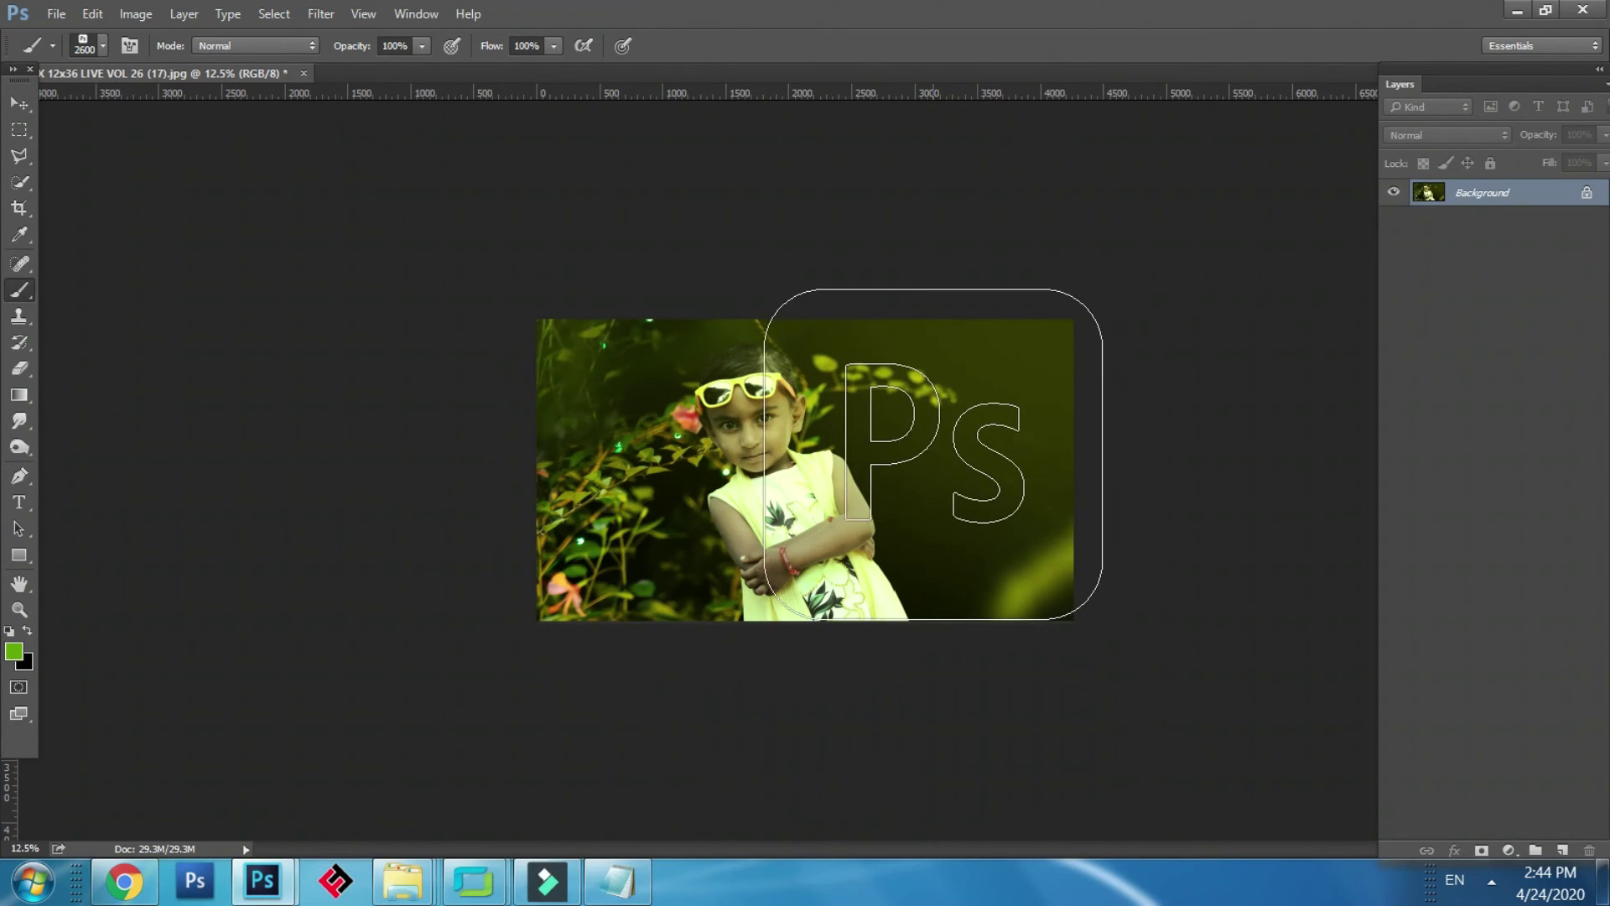
pyautogui.press('[')
pyautogui.press('[')
pyautogui.press('[')
pyautogui.press('[')
pyautogui.press('[')
pyautogui.press('[')
pyautogui.press('[')
pyautogui.press('[')
pyautogui.press('[')
pyautogui.press('[')
pyautogui.press('[')
pyautogui.press('[')
pyautogui.press('[')
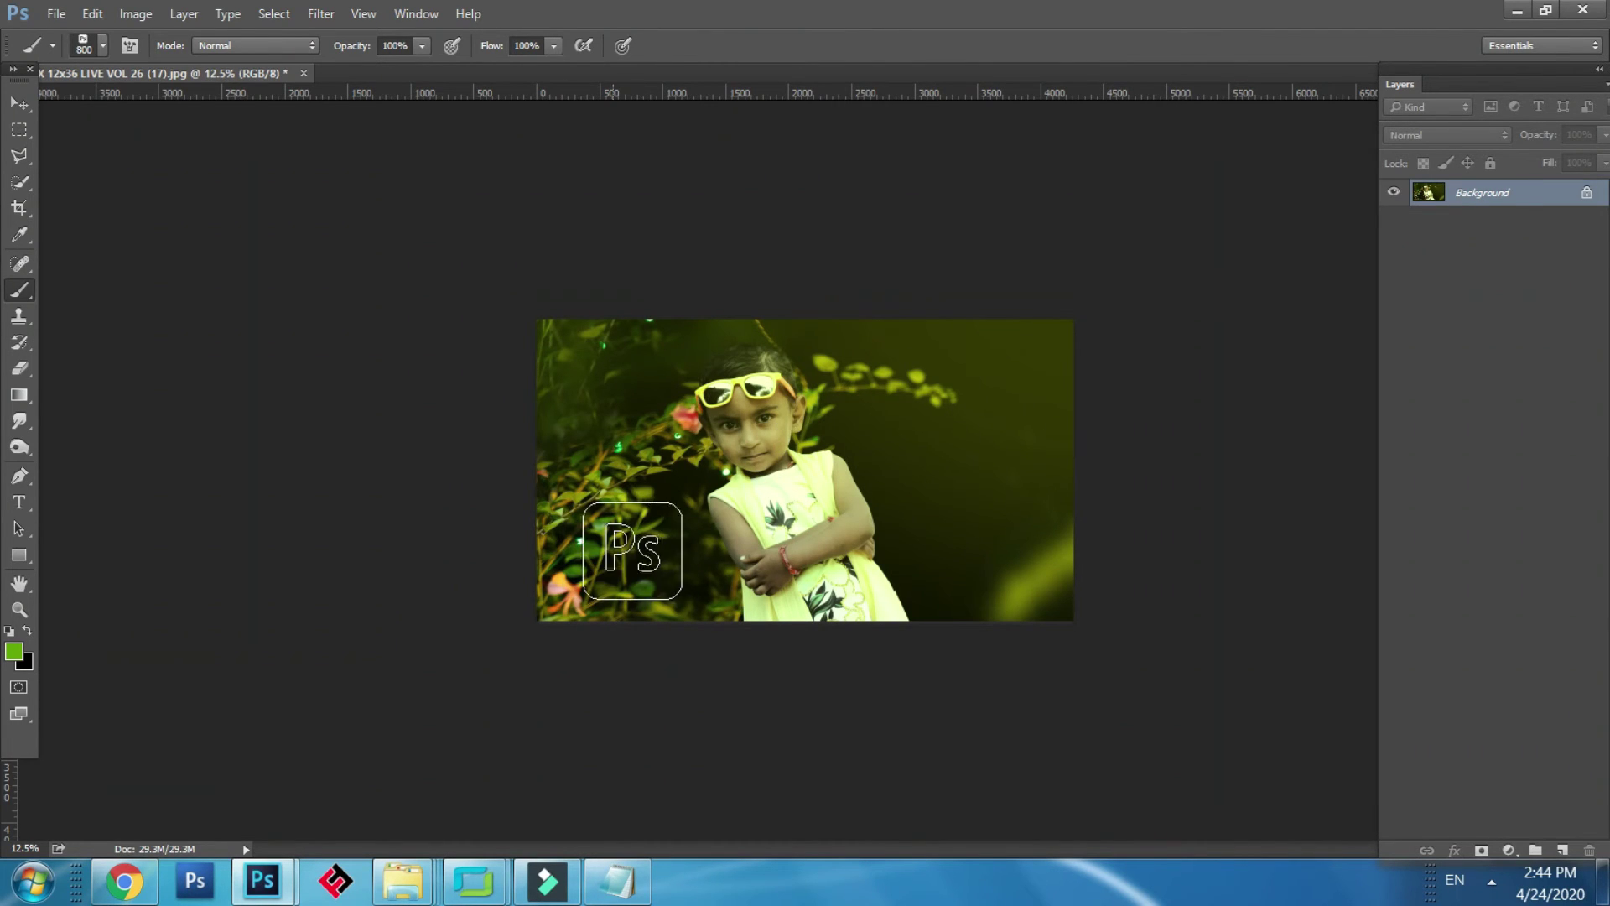
pyautogui.press('[')
pyautogui.press('[')
pyautogui.press('[')
pyautogui.press('[')
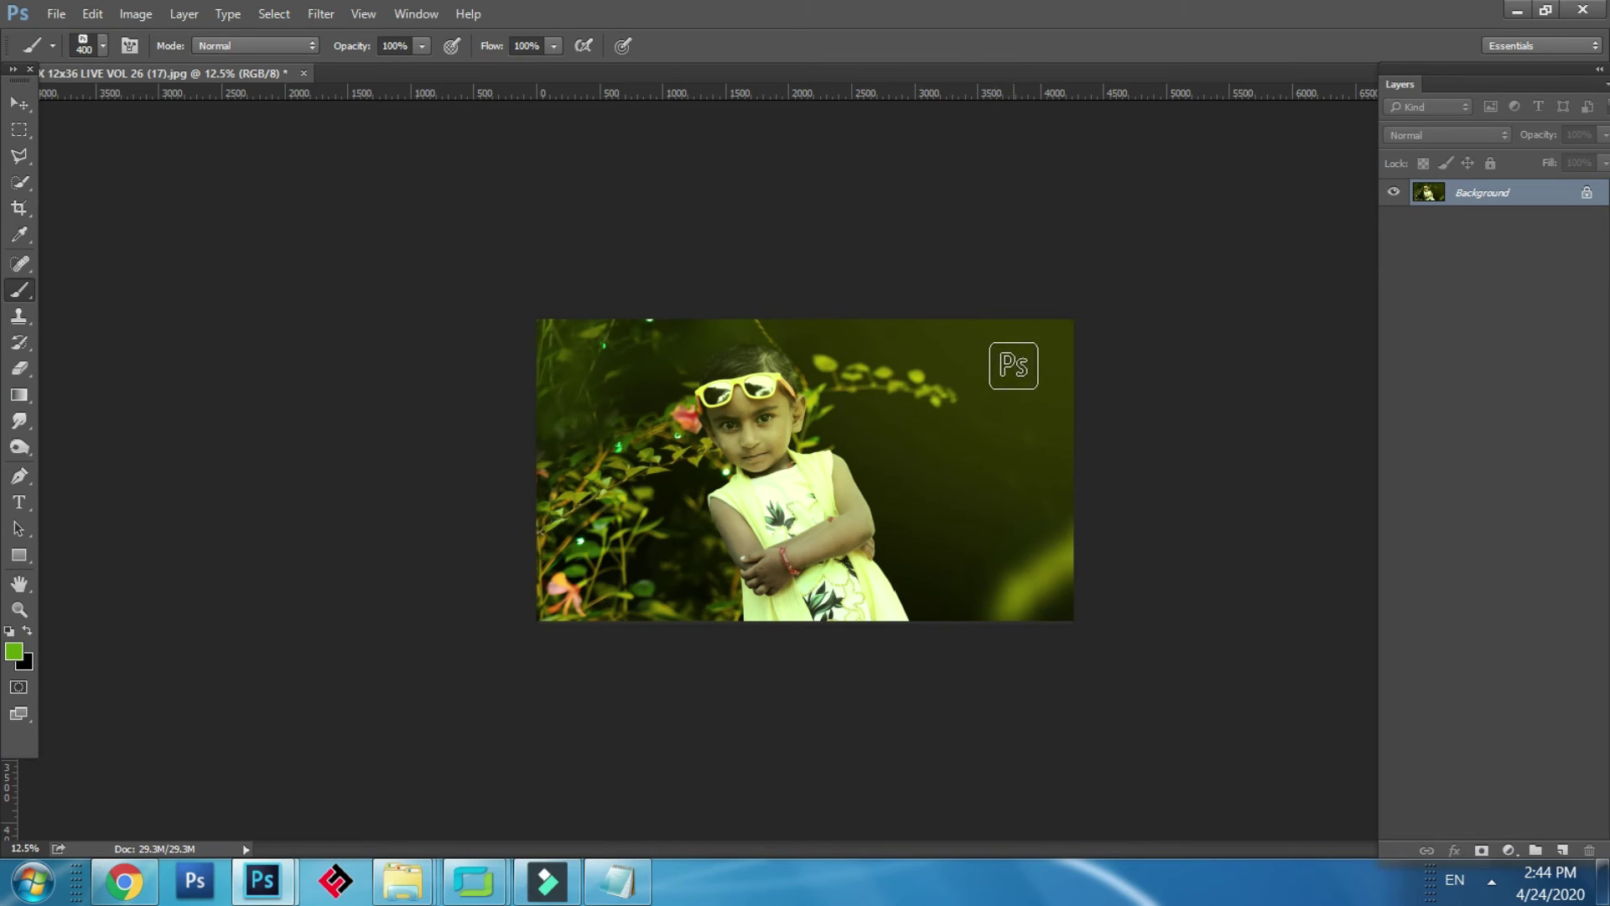
pyautogui.click(1019, 364)
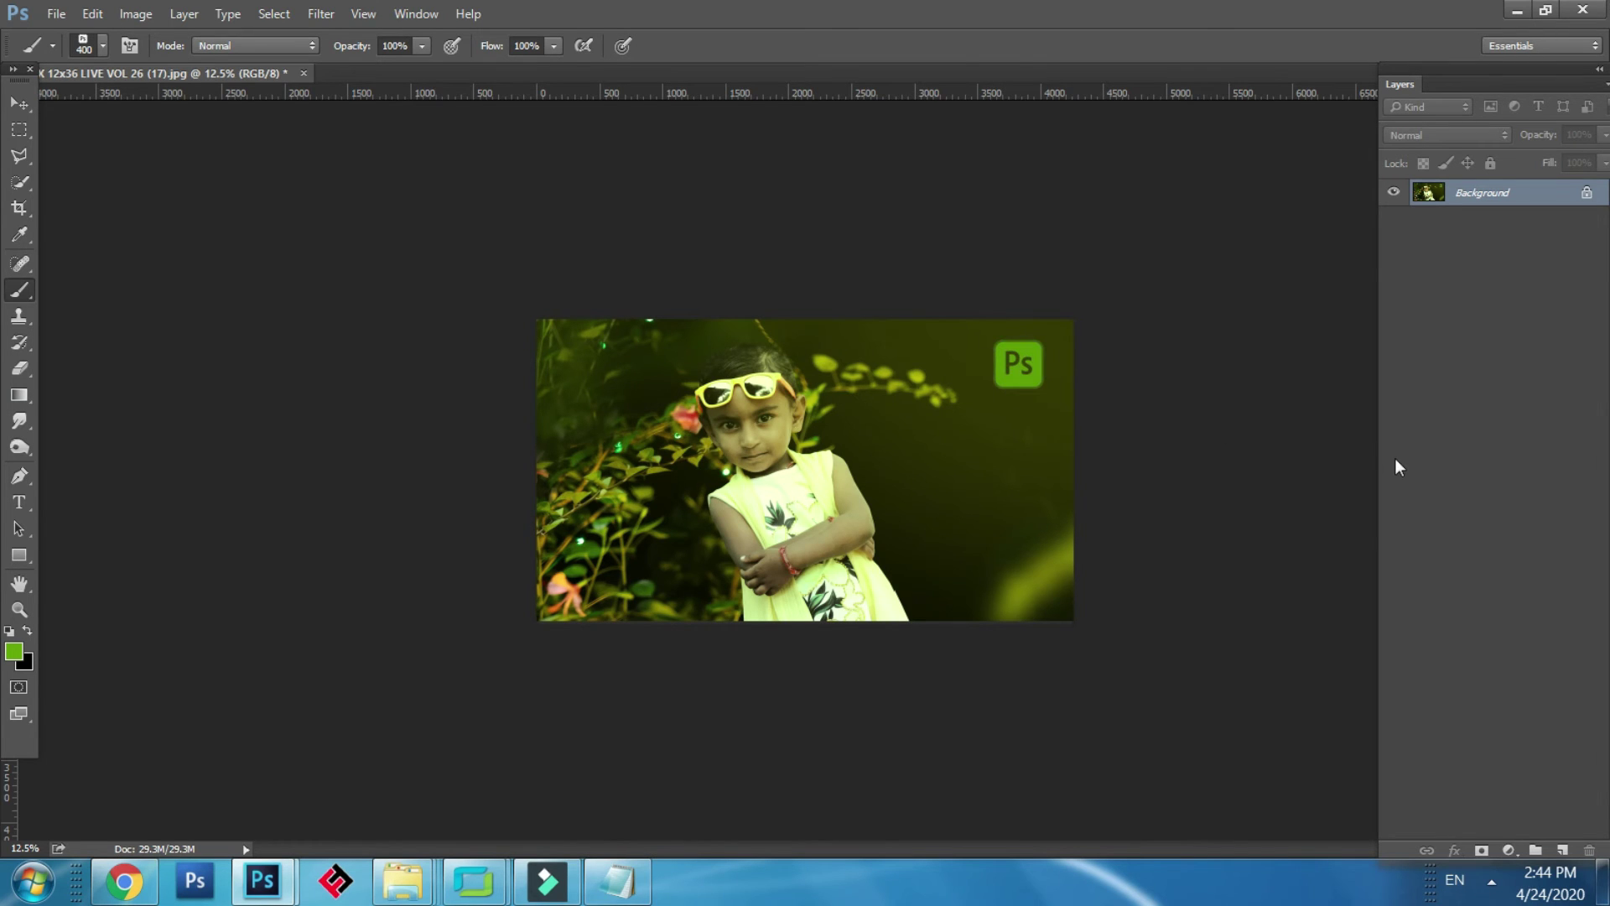
pyautogui.hotkey('ctrl', 'z')
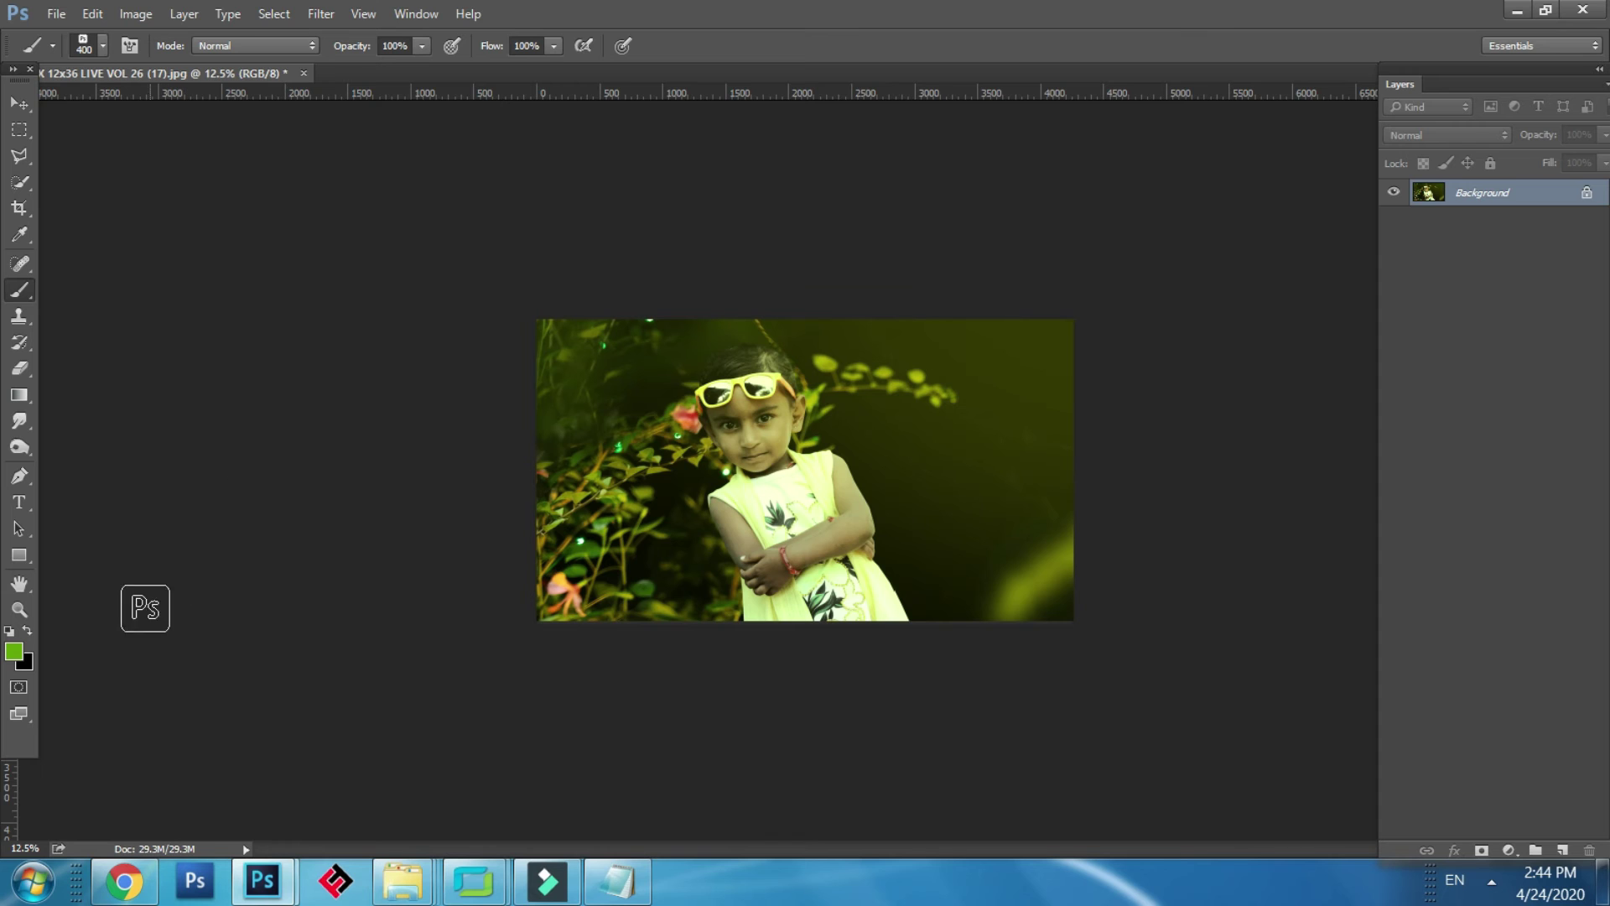
# Step: Set the foreground colour to bright blue #00a8ff and stamp the Ps logo in the image's upper-right corner
pyautogui.click(20, 651)
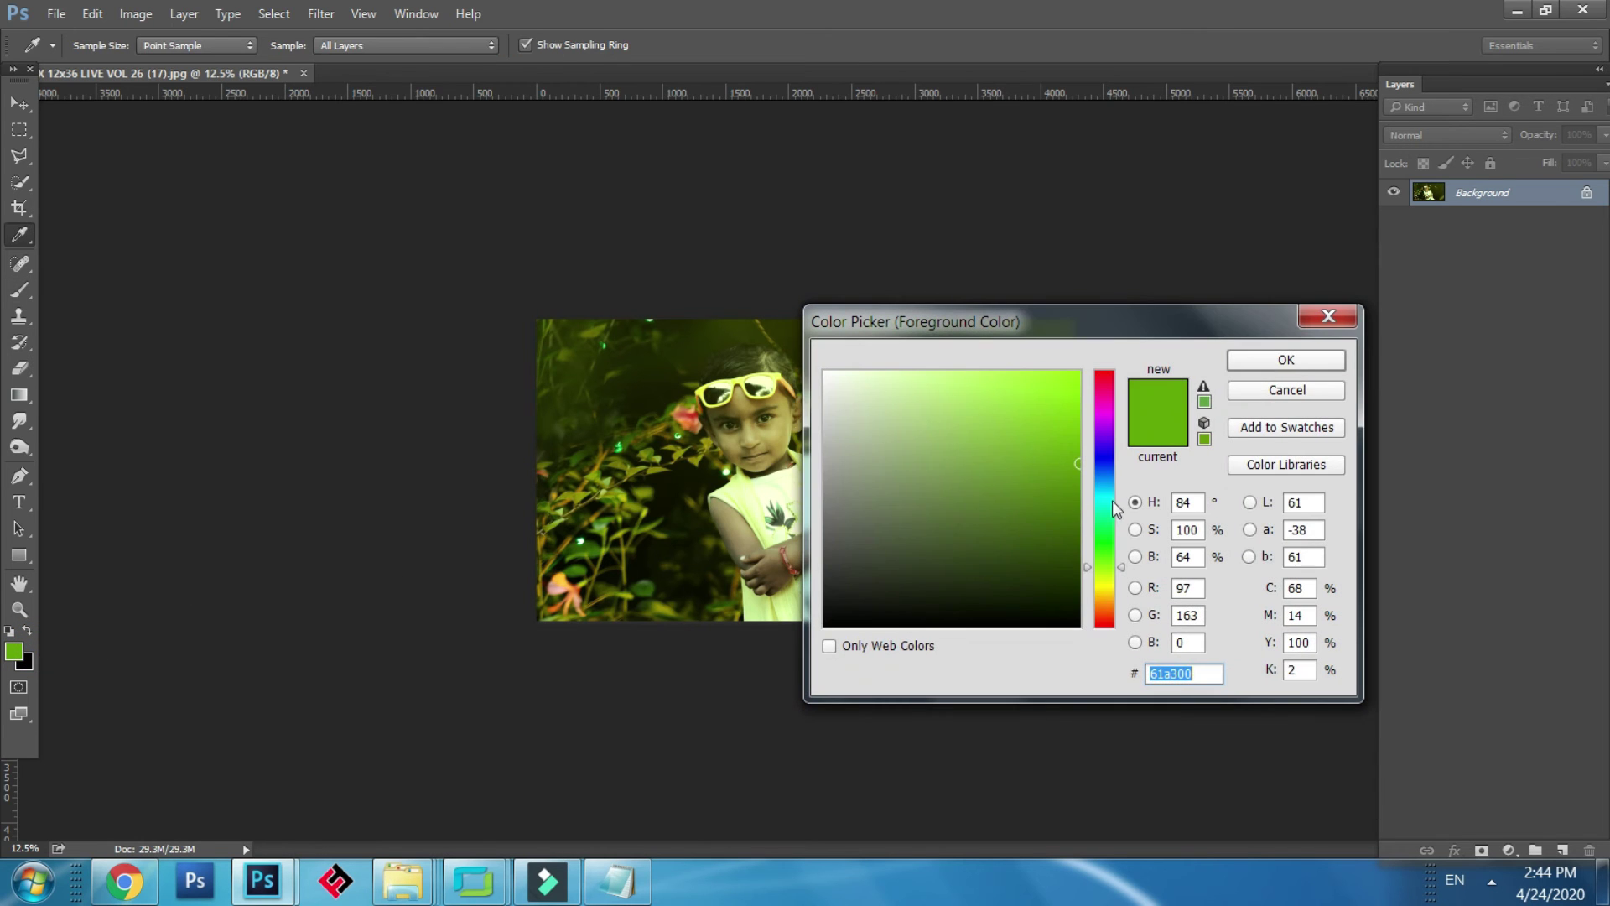
pyautogui.moveTo(1116, 509); pyautogui.dragTo(1109, 489)
pyautogui.click(1070, 453)
pyautogui.click(1072, 441)
pyautogui.click(1258, 360)
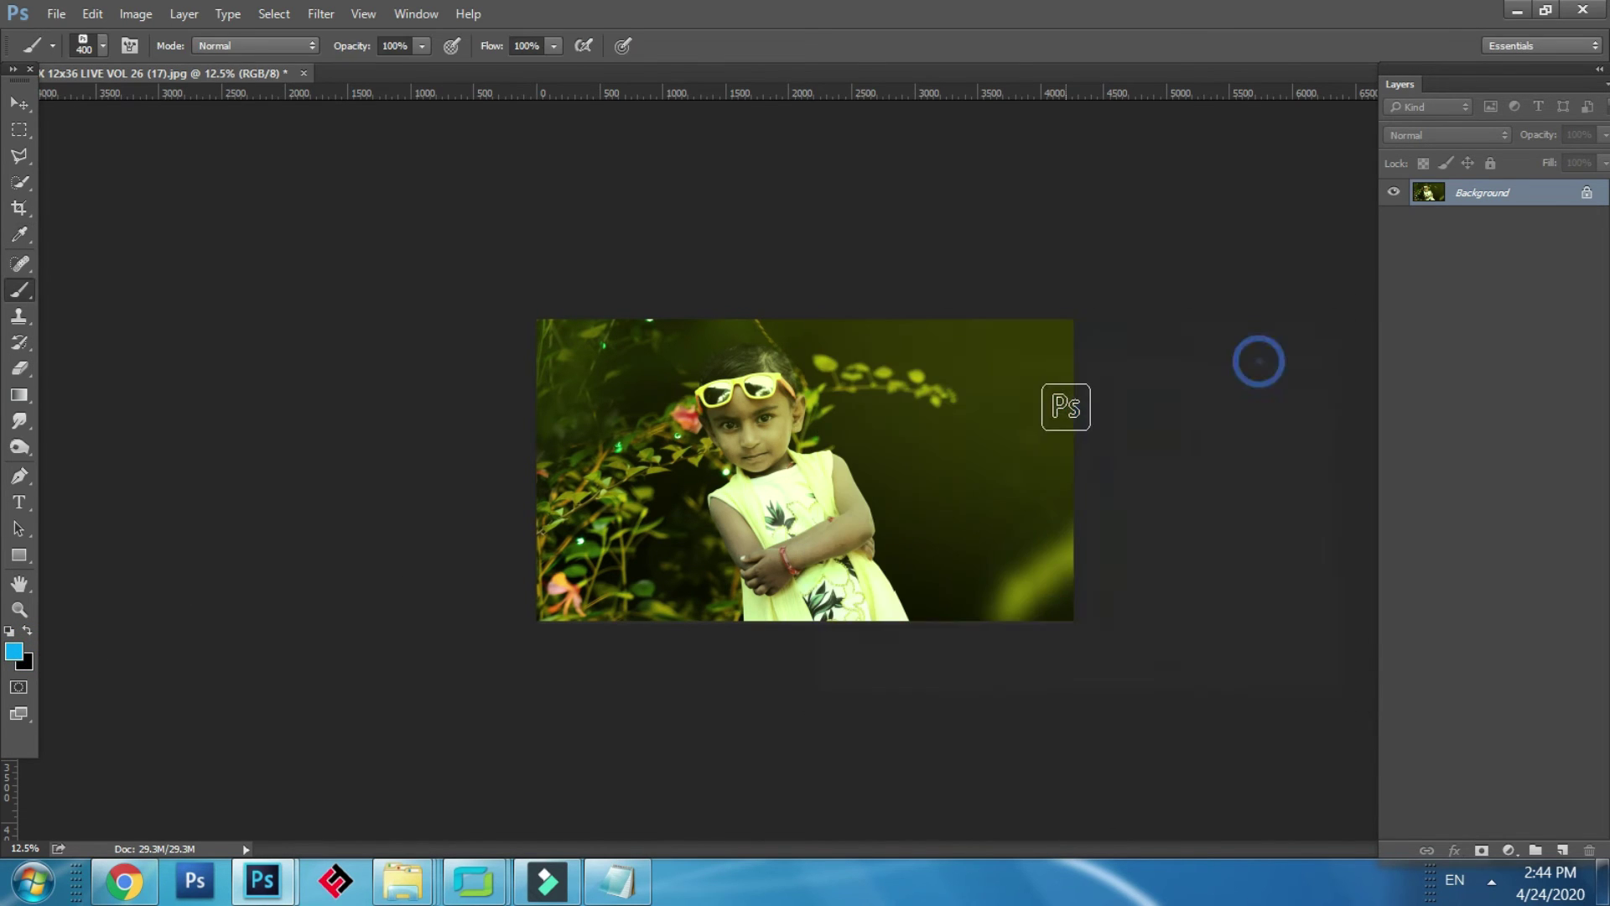
pyautogui.click(1027, 367)
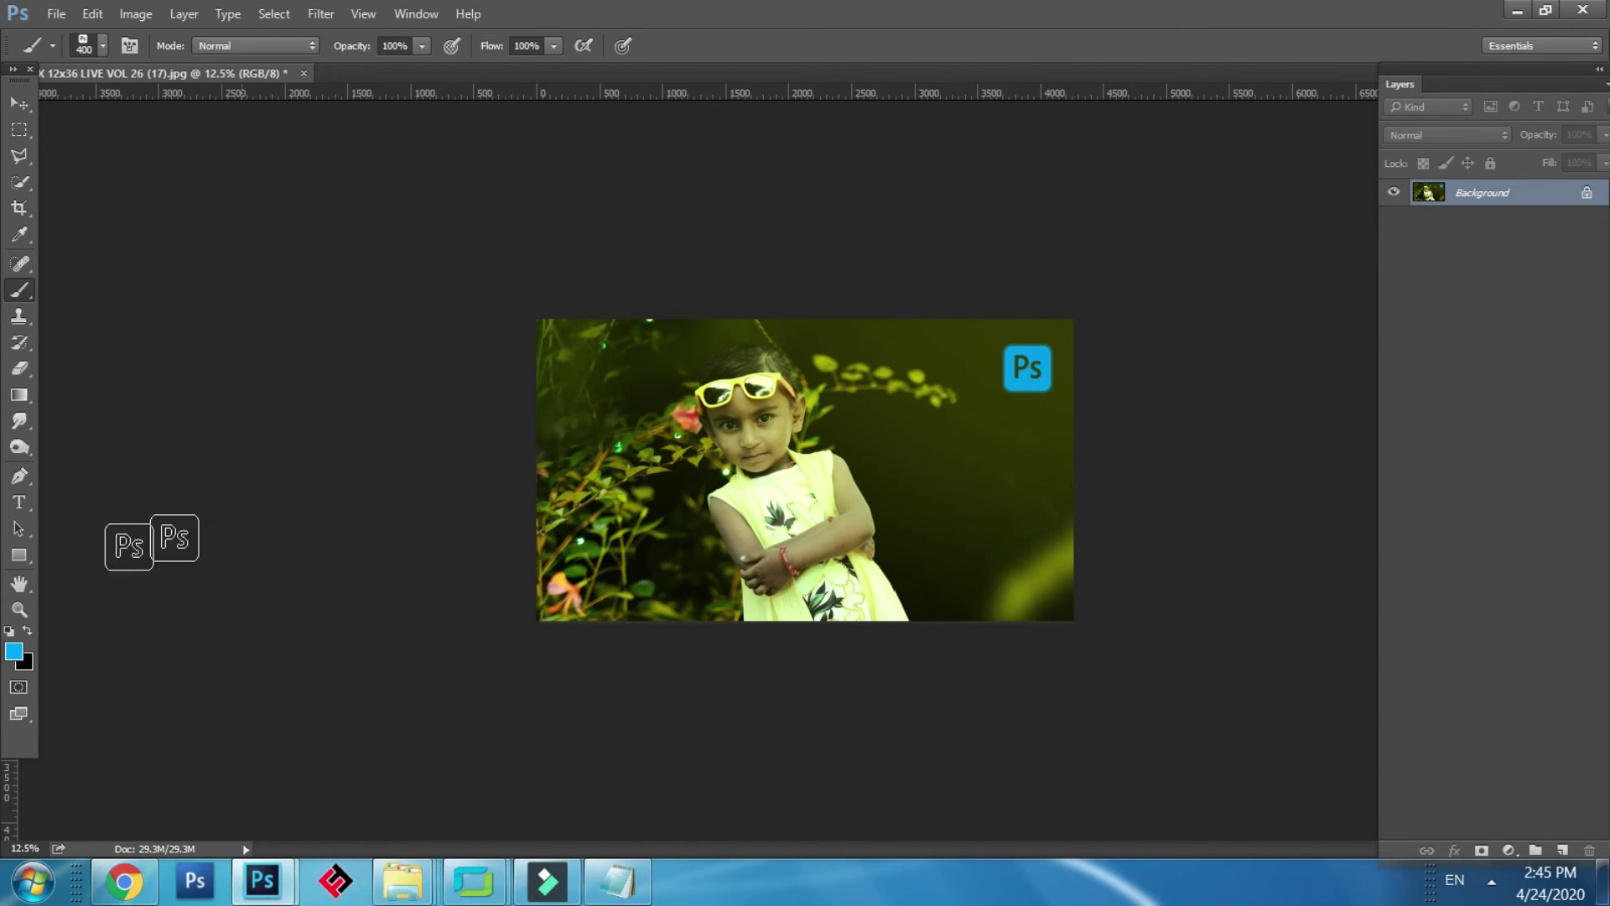
# Step: Change the foreground colour to a dark yellow and stamp a second Ps logo directly below the blue one
pyautogui.click(13, 652)
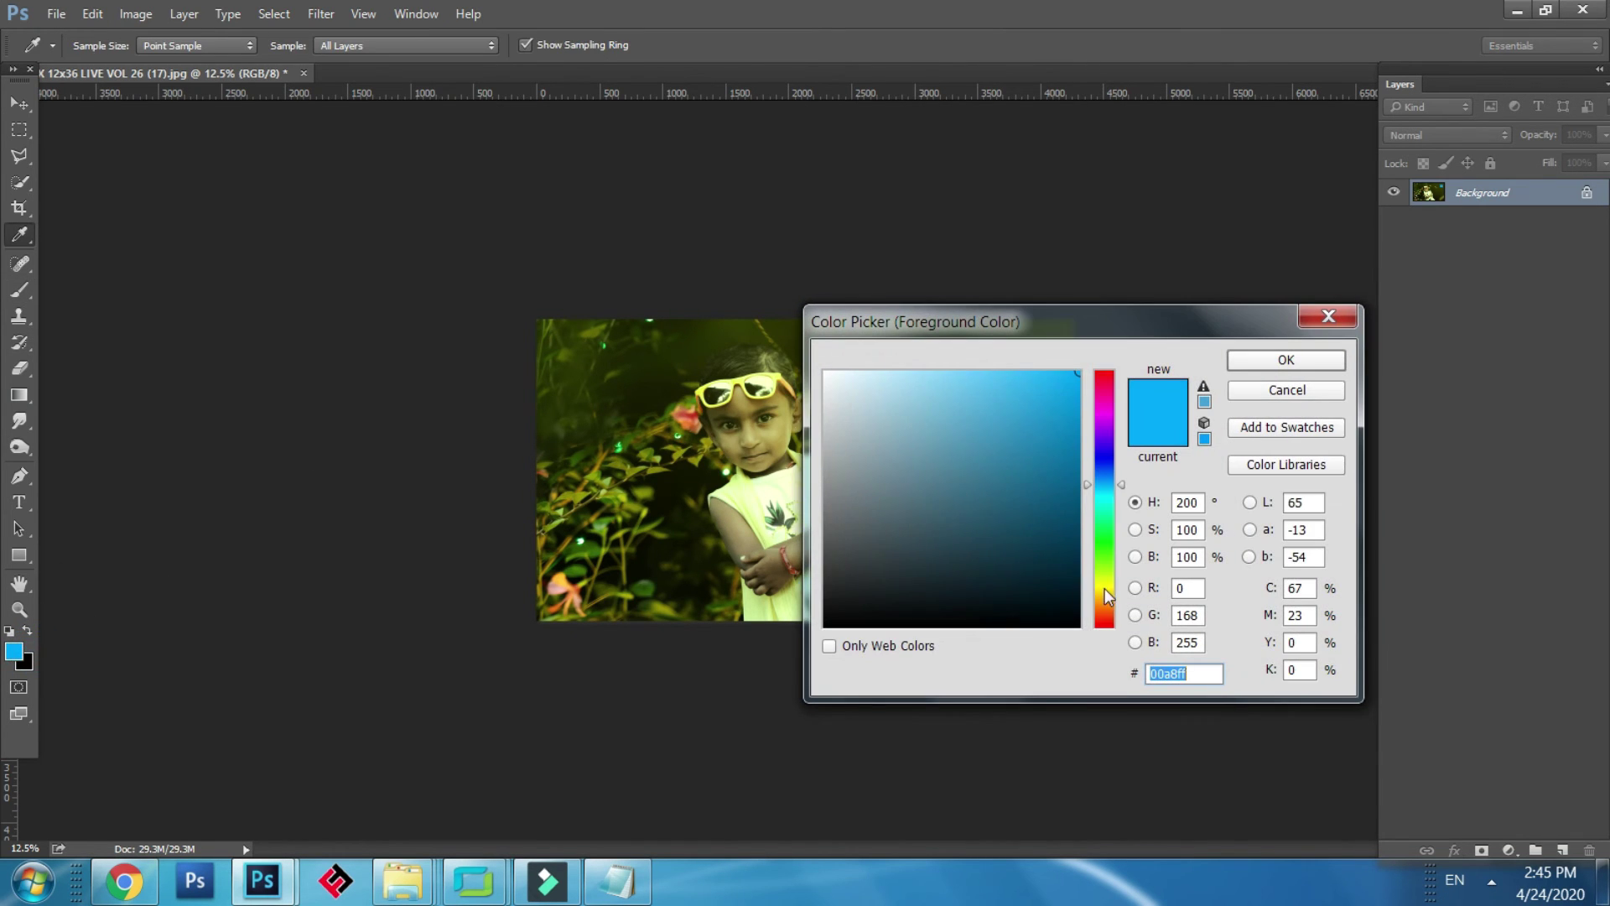
pyautogui.click(1105, 588)
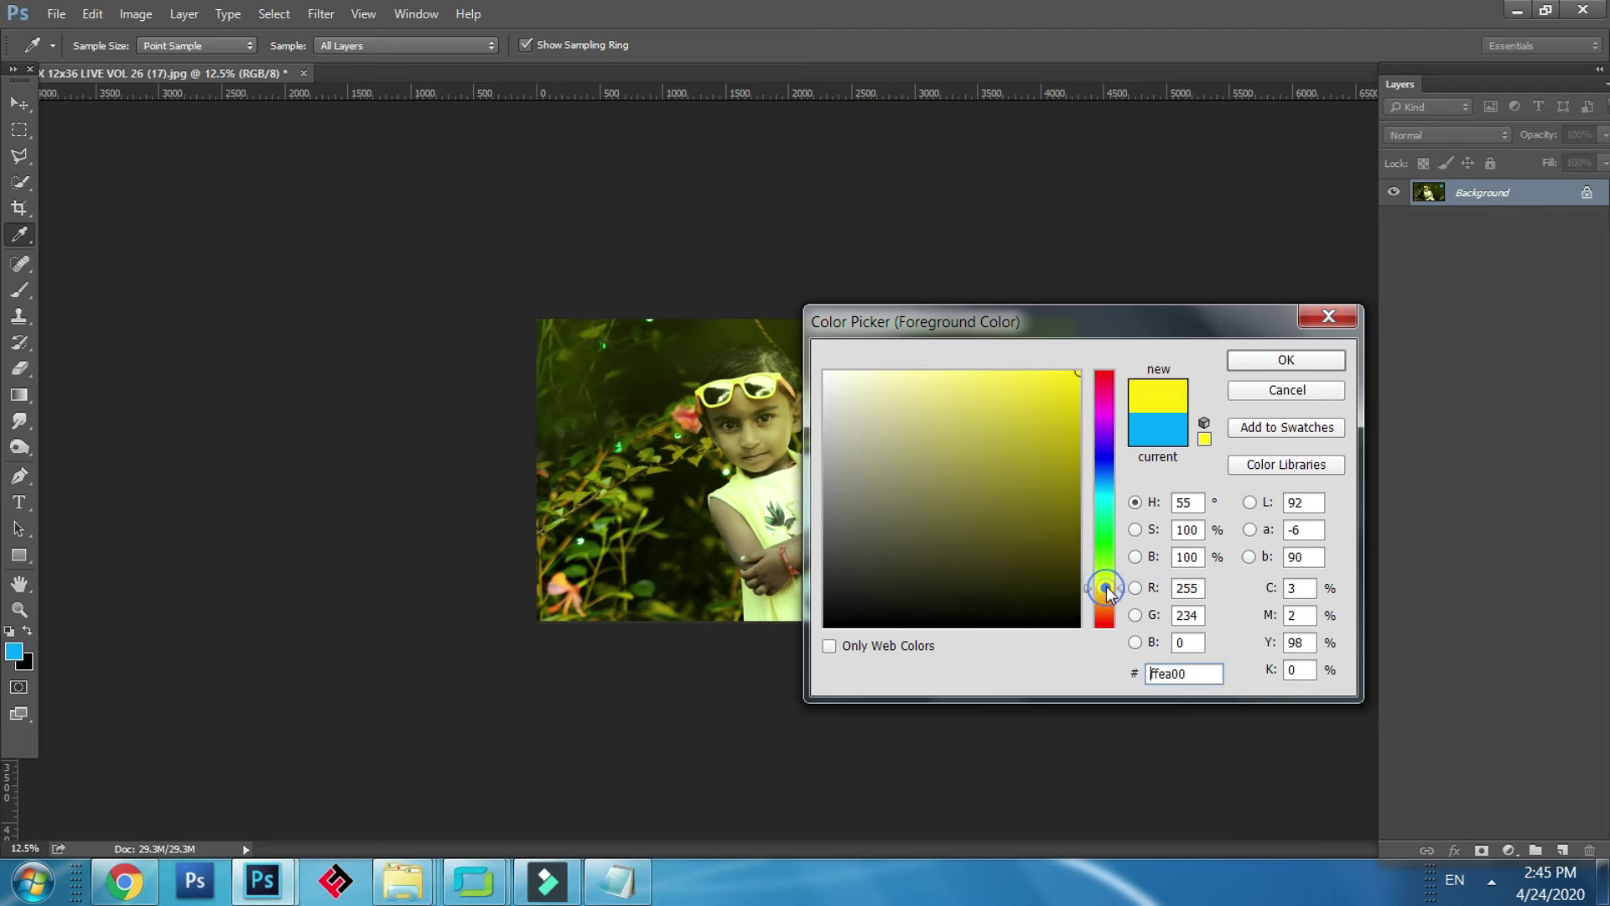
pyautogui.click(1066, 433)
pyautogui.click(1241, 359)
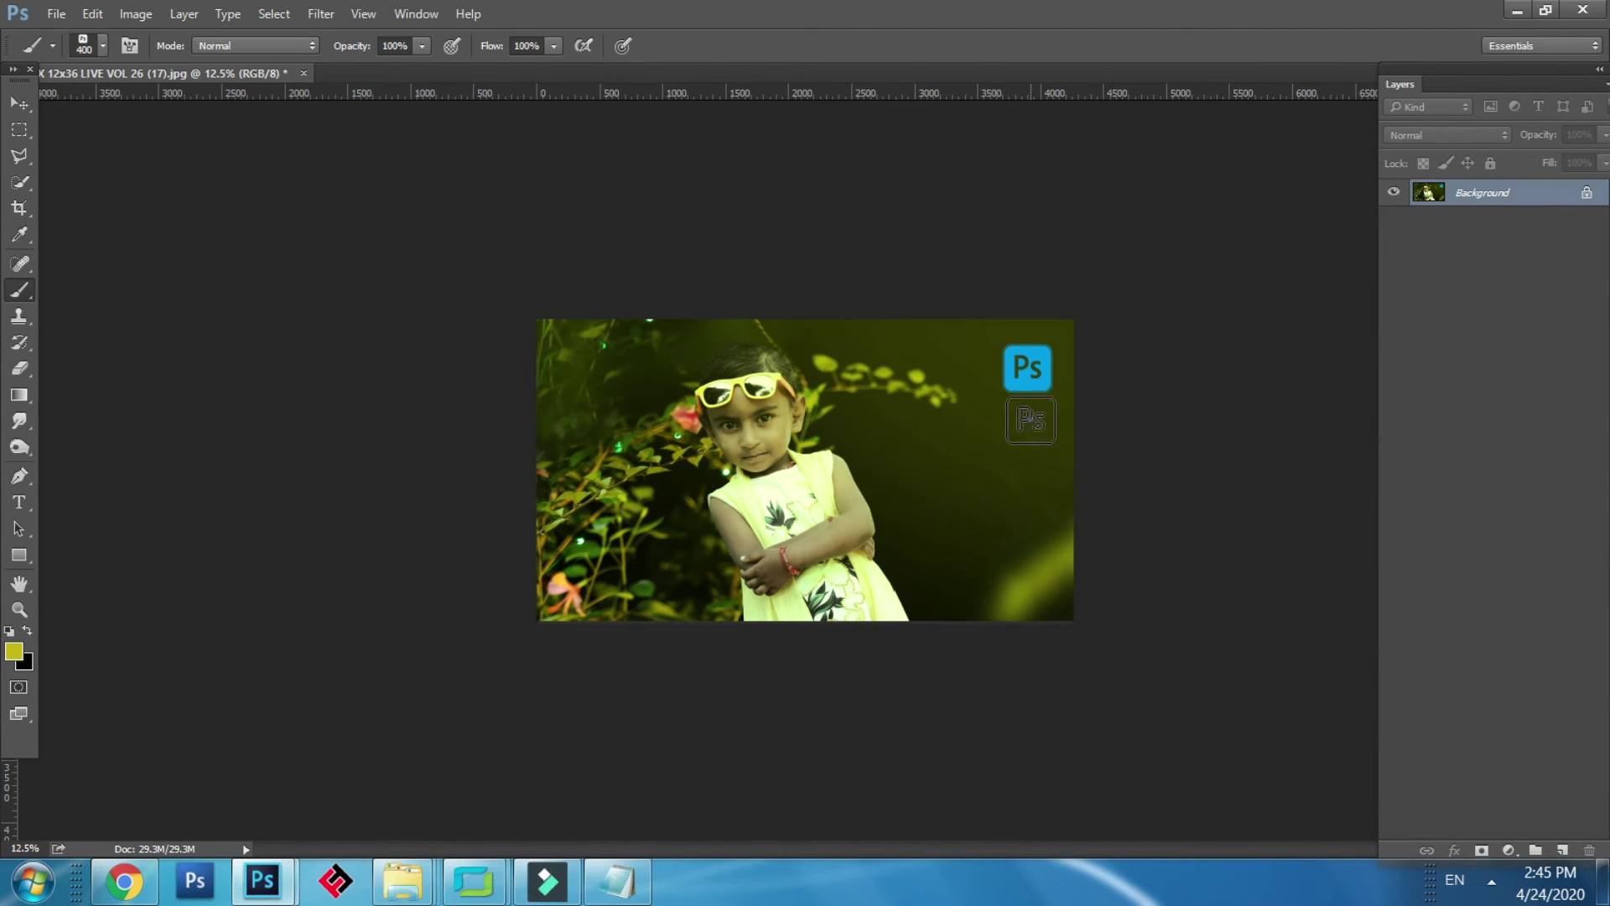
pyautogui.click(1031, 419)
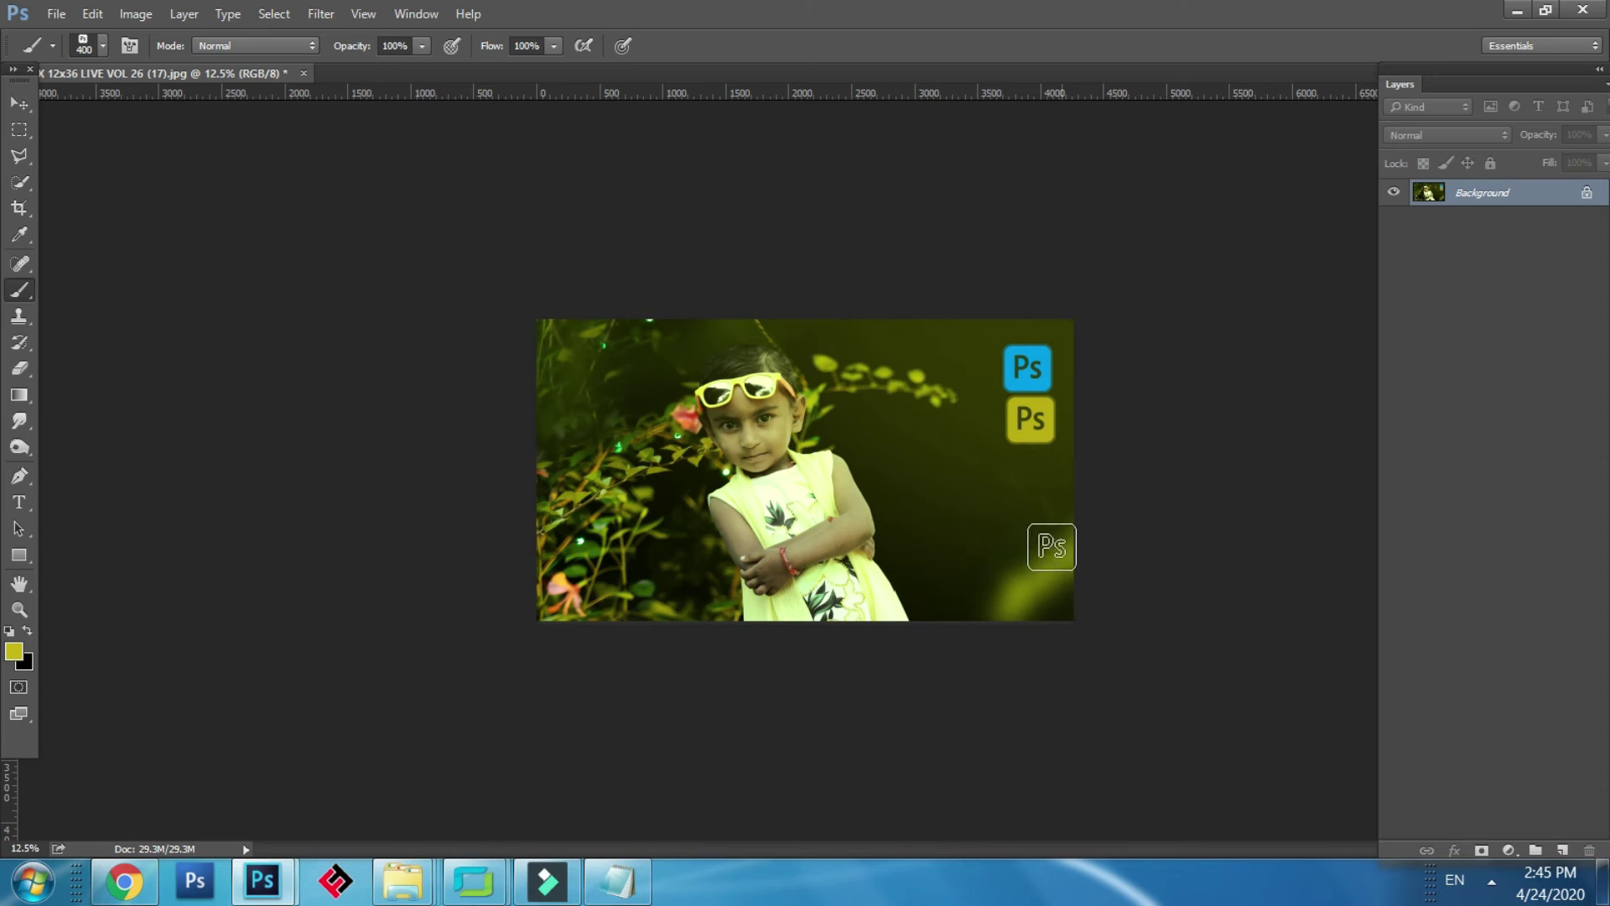
# Step: Undo the last yellow stamp and stamp the Ps logo again diagonally below and to the left of the blue logo
pyautogui.hotkey('ctrl', 'z')
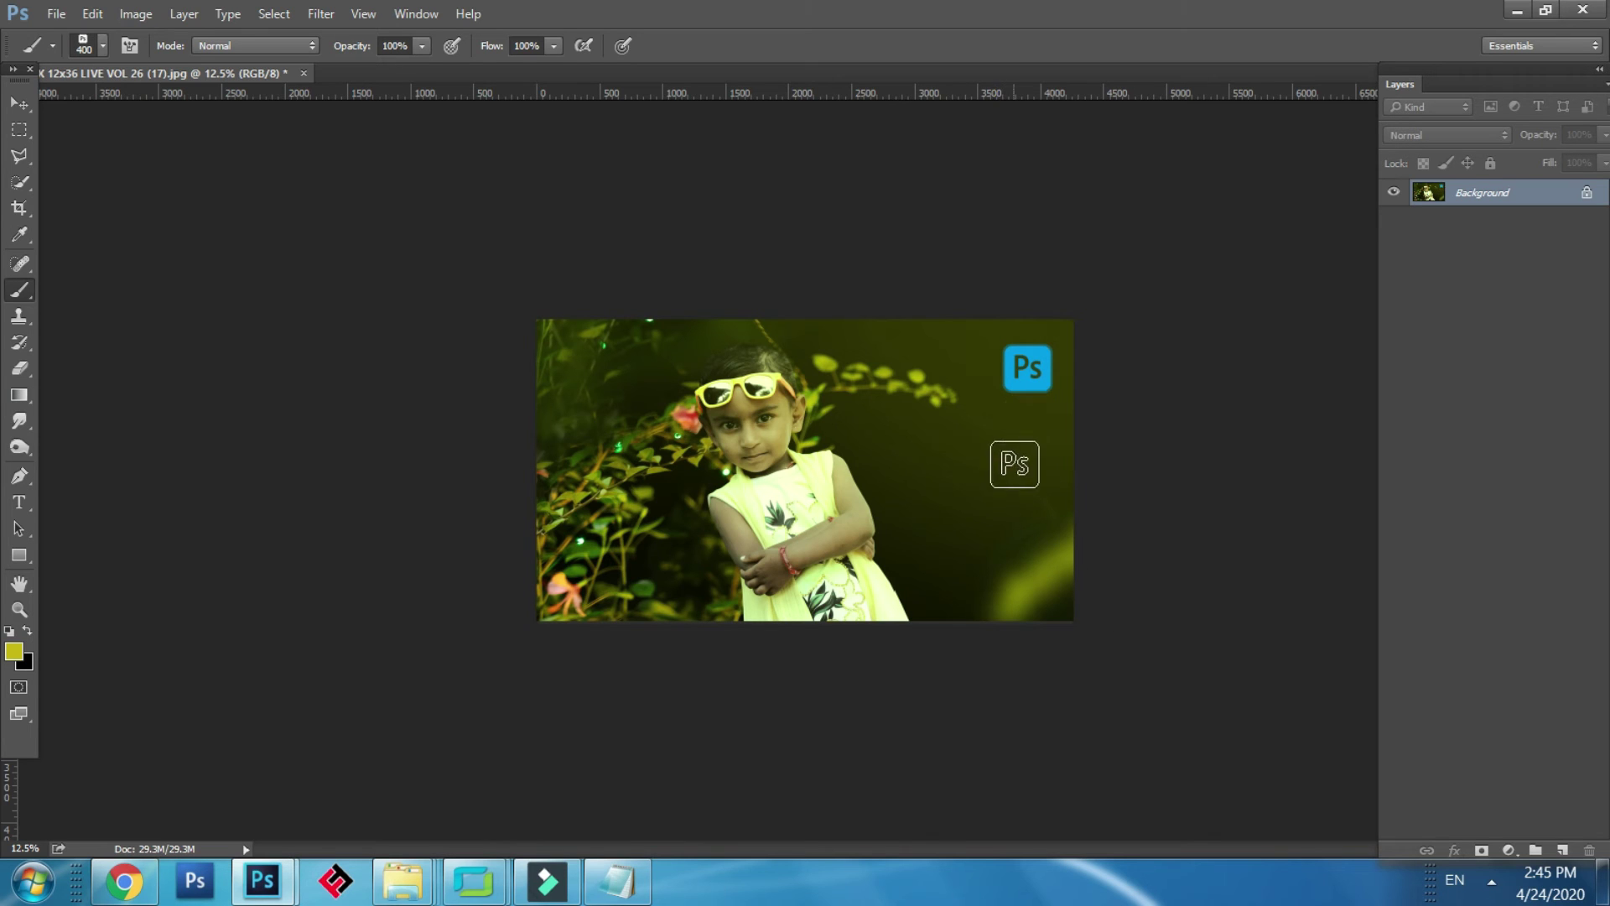
pyautogui.click(990, 405)
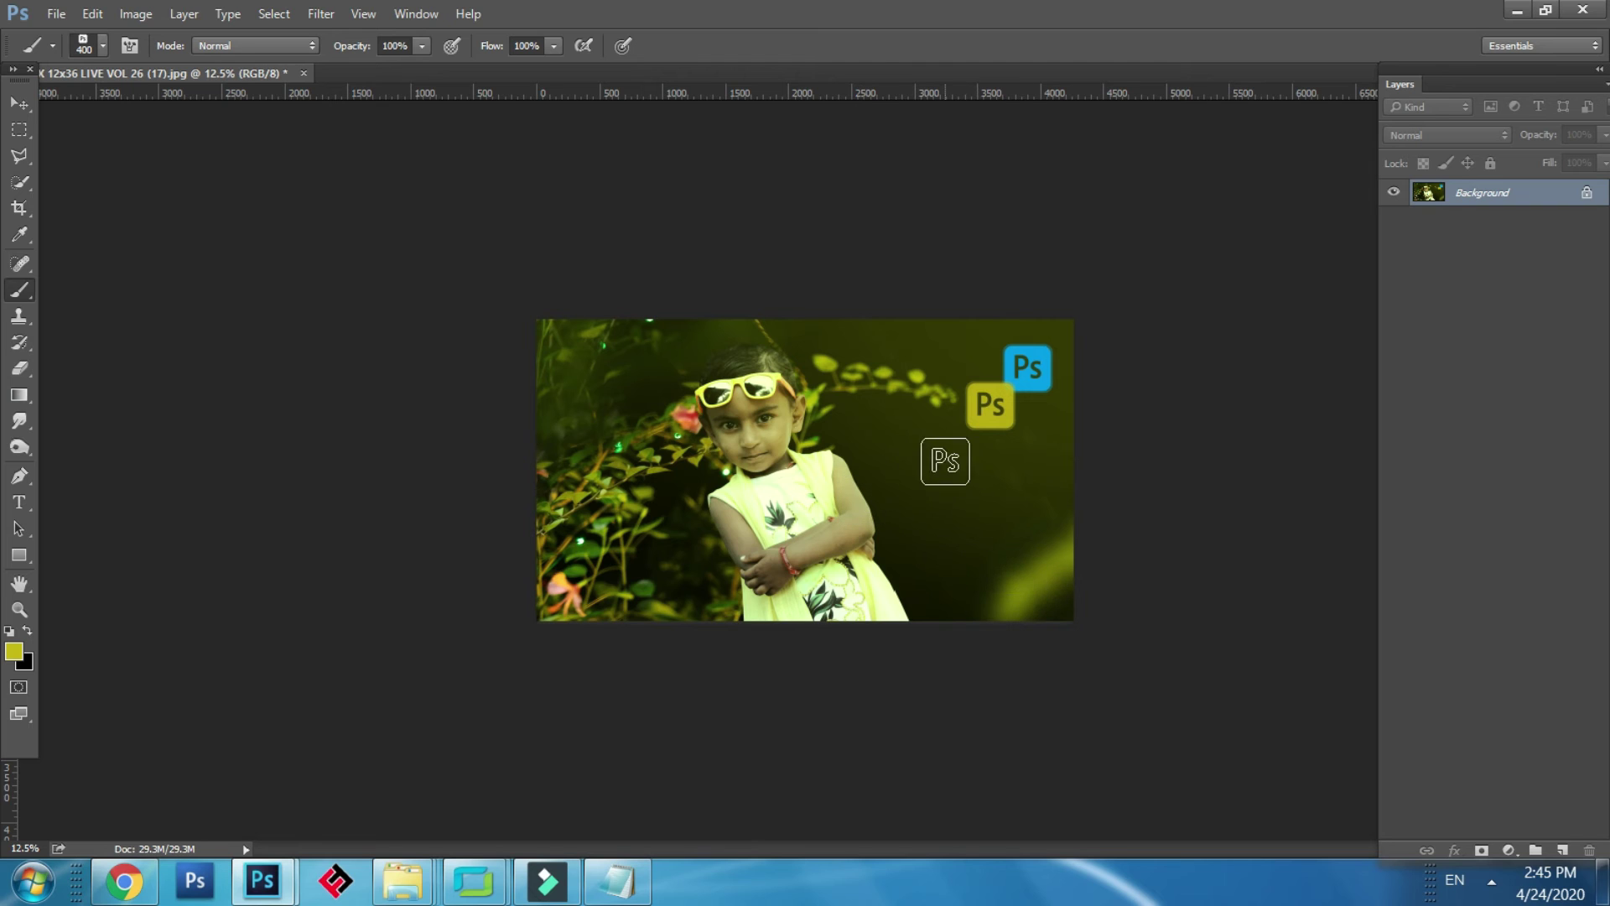
# Step: Set the foreground colour to crimson #d80353 and stamp a third Ps logo diagonally below and to the left of the yellow one
pyautogui.click(13, 651)
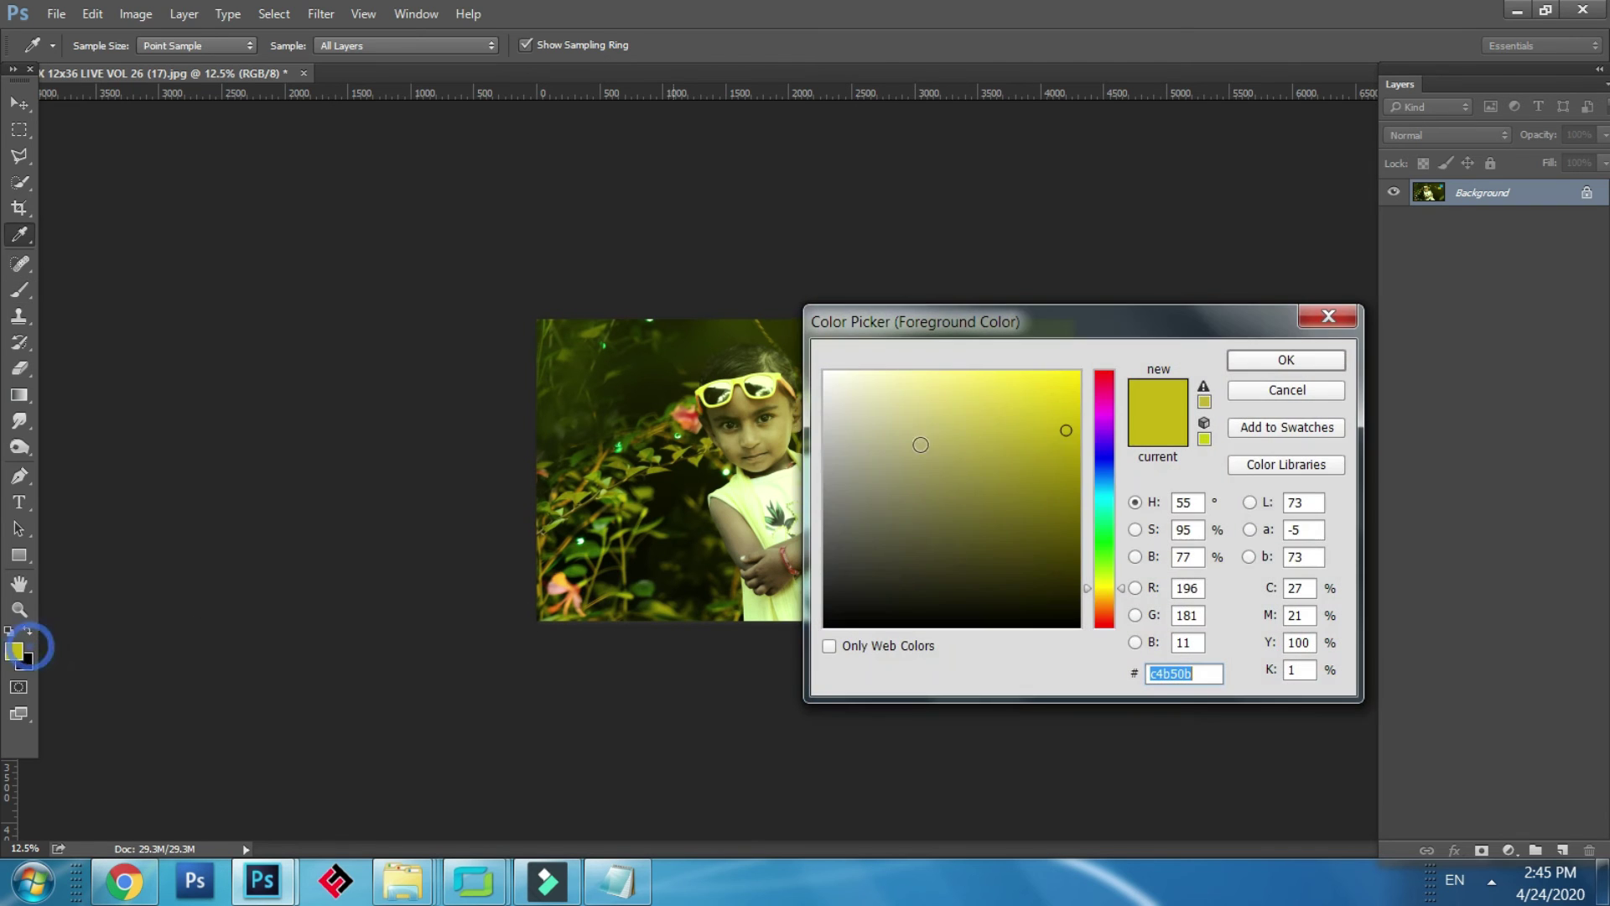
pyautogui.click(1104, 413)
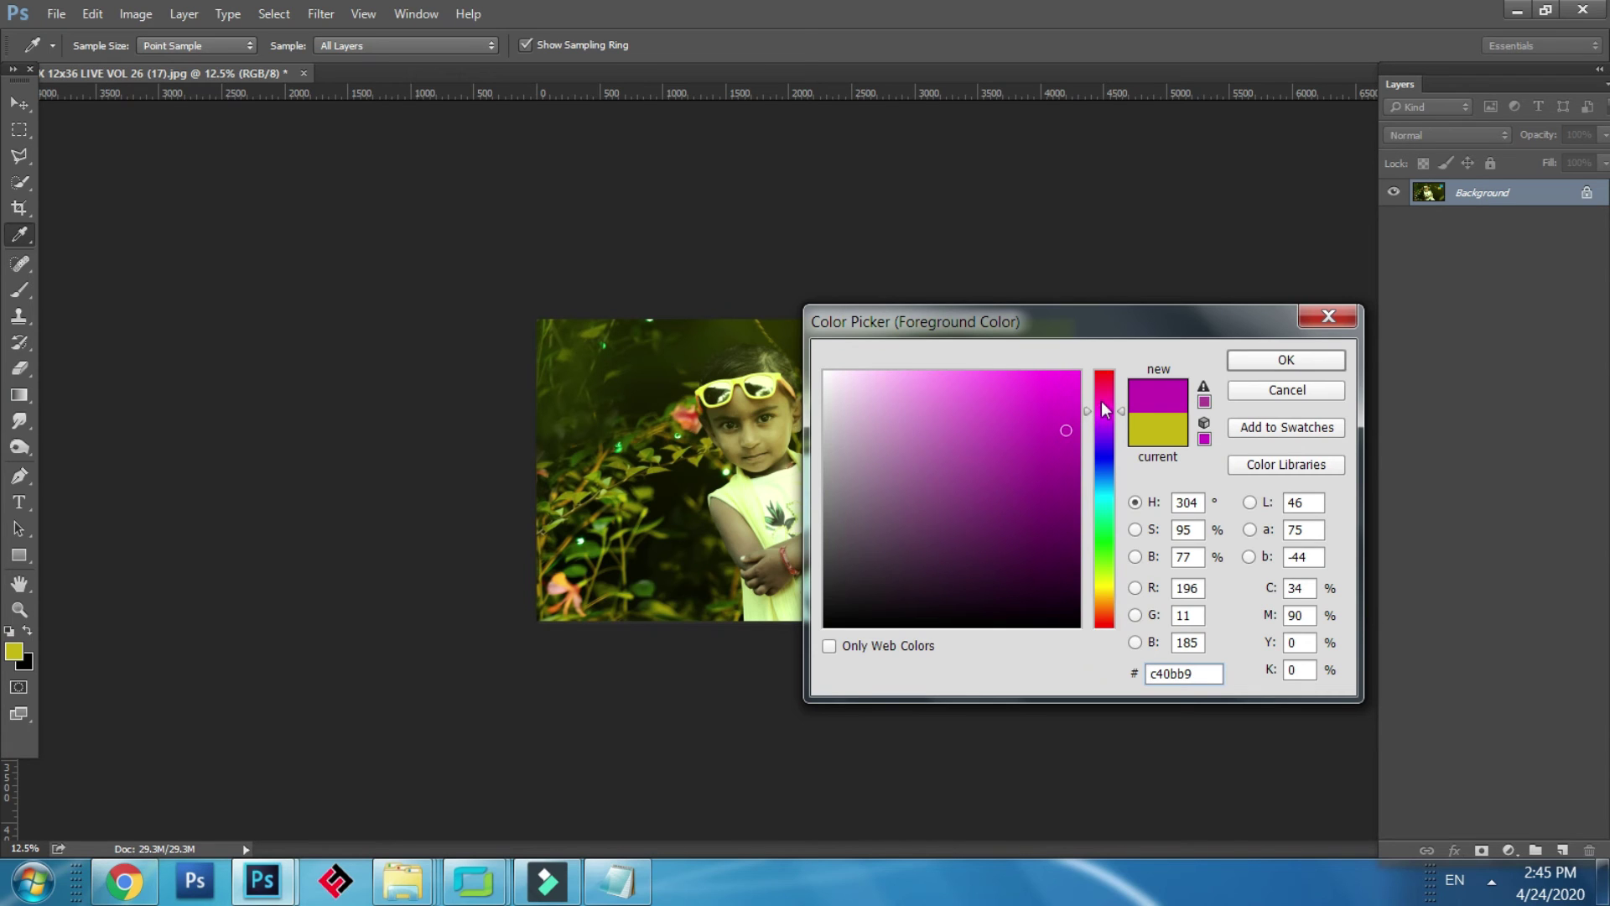
pyautogui.click(1104, 387)
pyautogui.click(1079, 384)
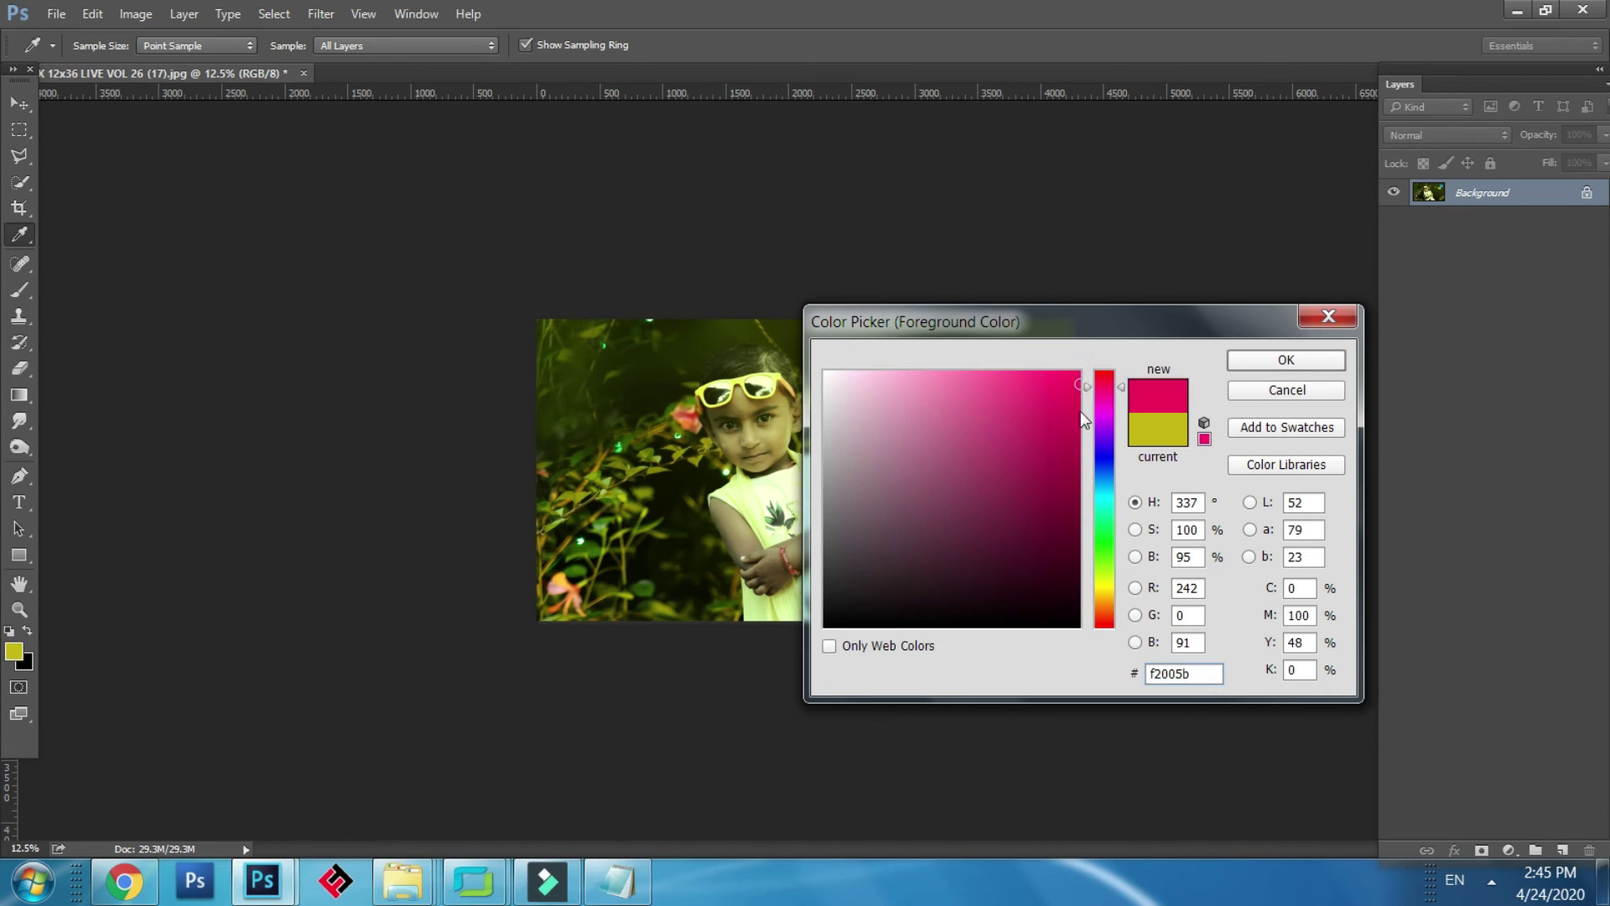
pyautogui.click(1246, 359)
pyautogui.press('b')
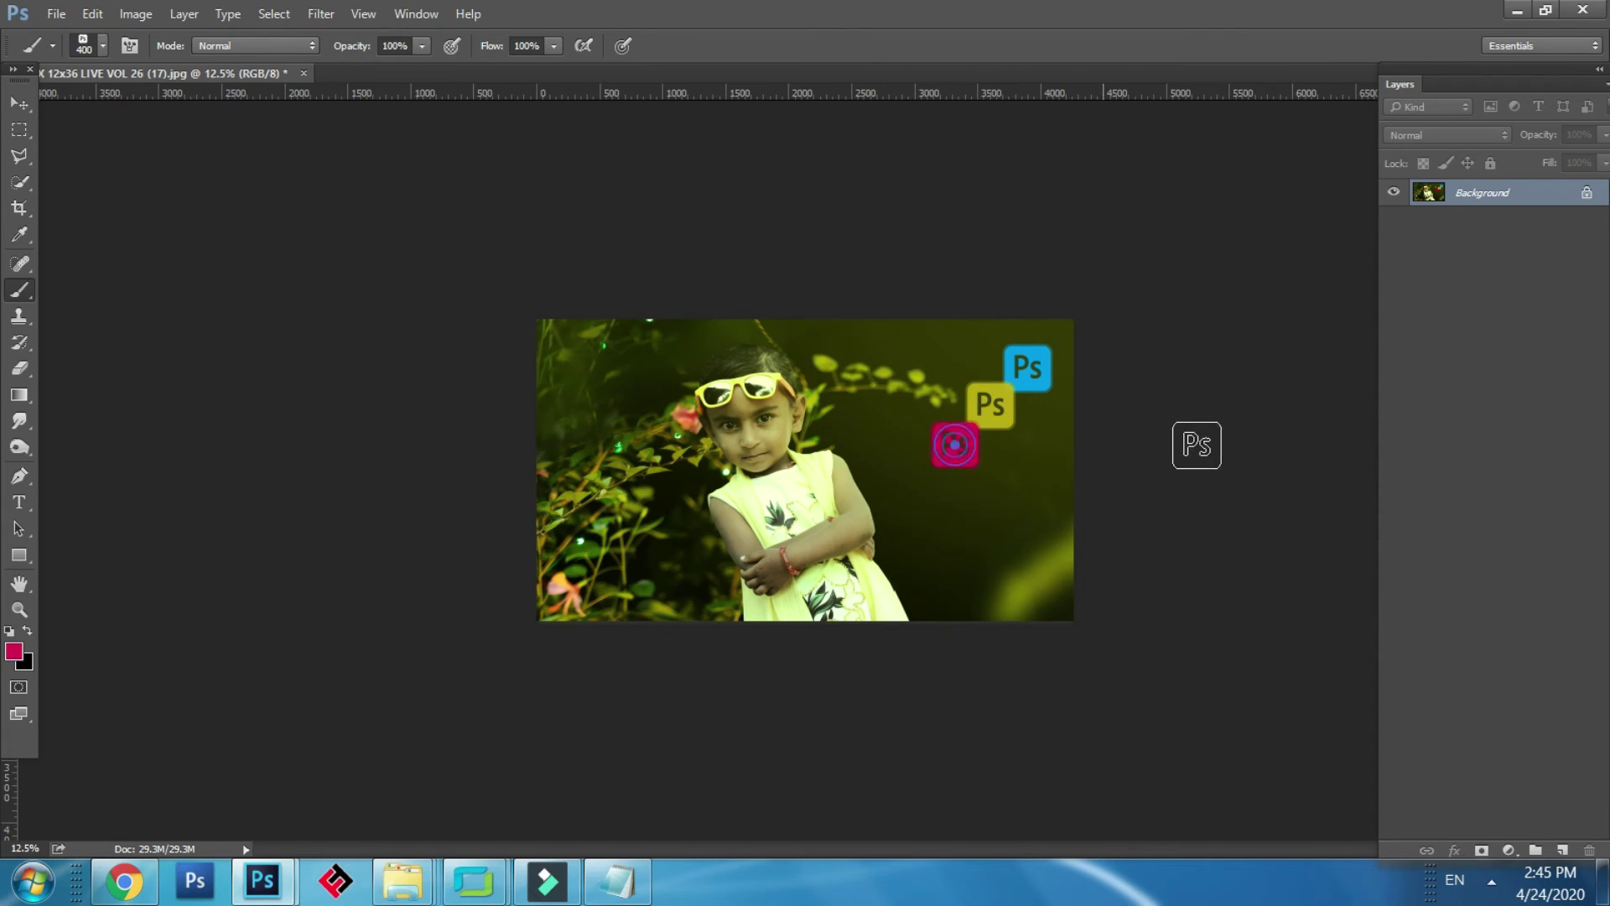
pyautogui.hotkey('ctrl', '+')
pyautogui.hotkey('ctrl', '+')
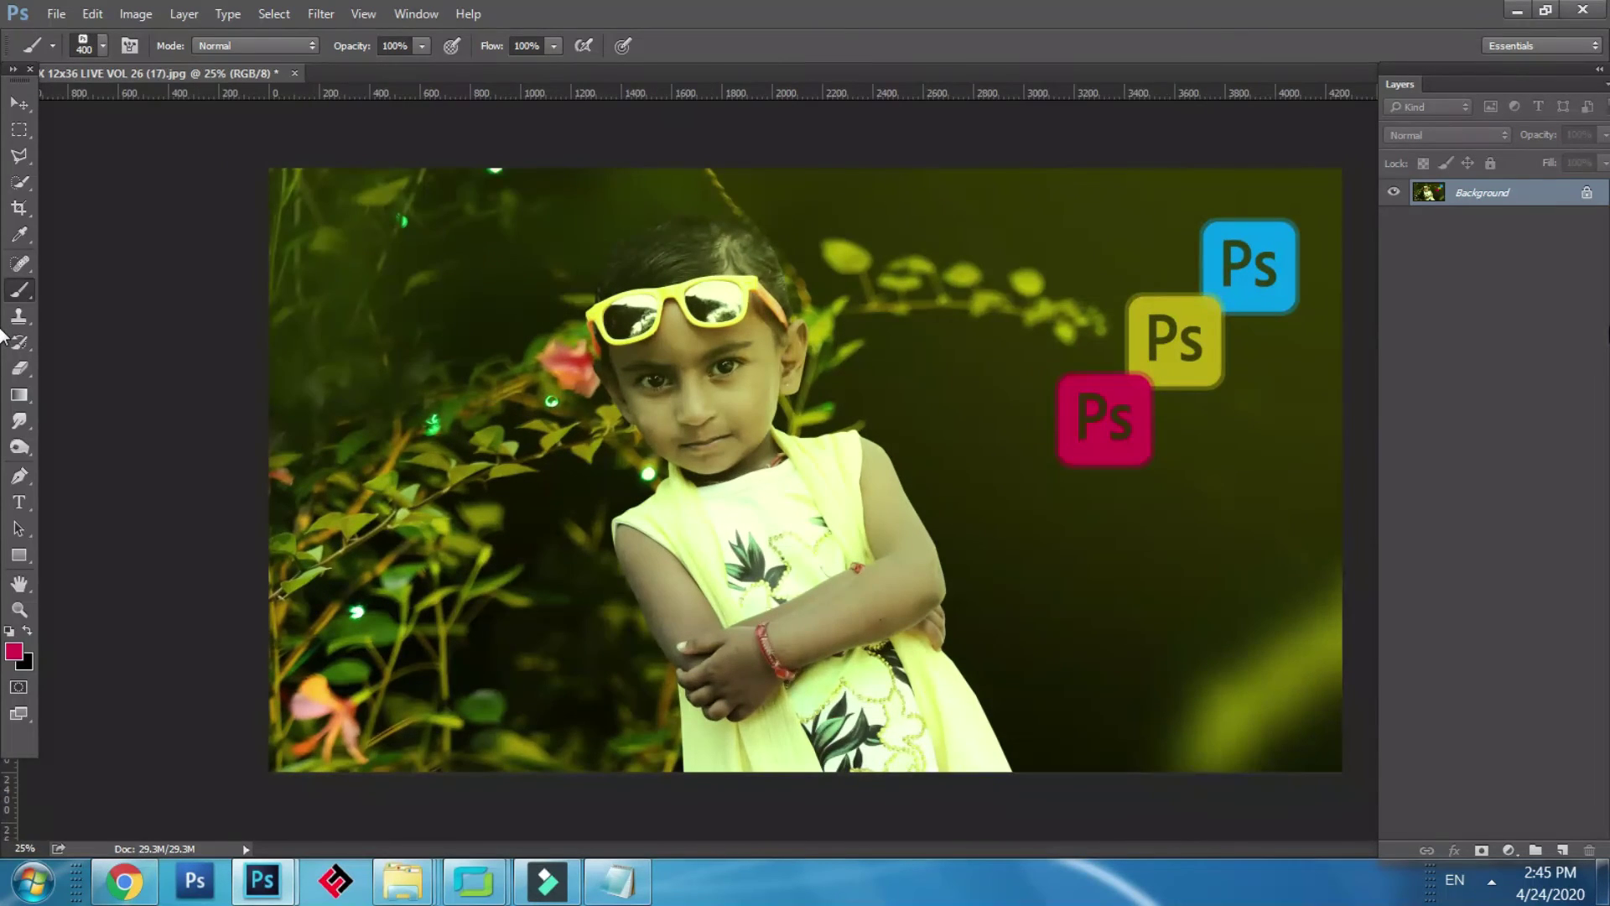
pyautogui.hotkey('ctrl', '-')
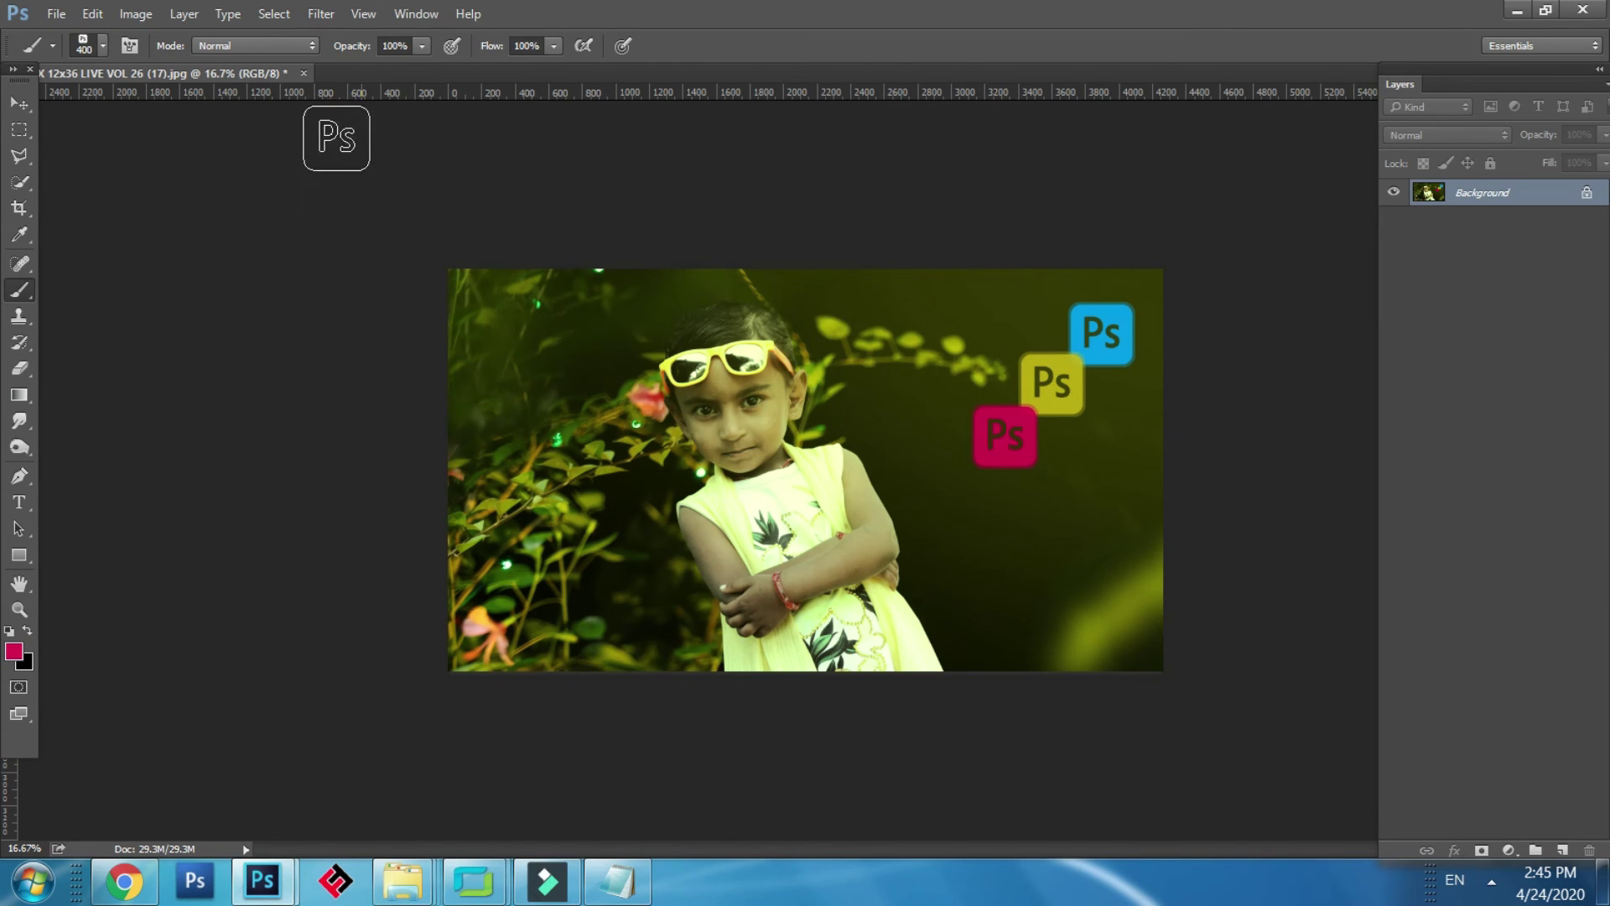
# Step: Choose the 3414 px name-text brush preset and reduce its size to 297 px
pyautogui.click(101, 46)
pyautogui.click(43, 469)
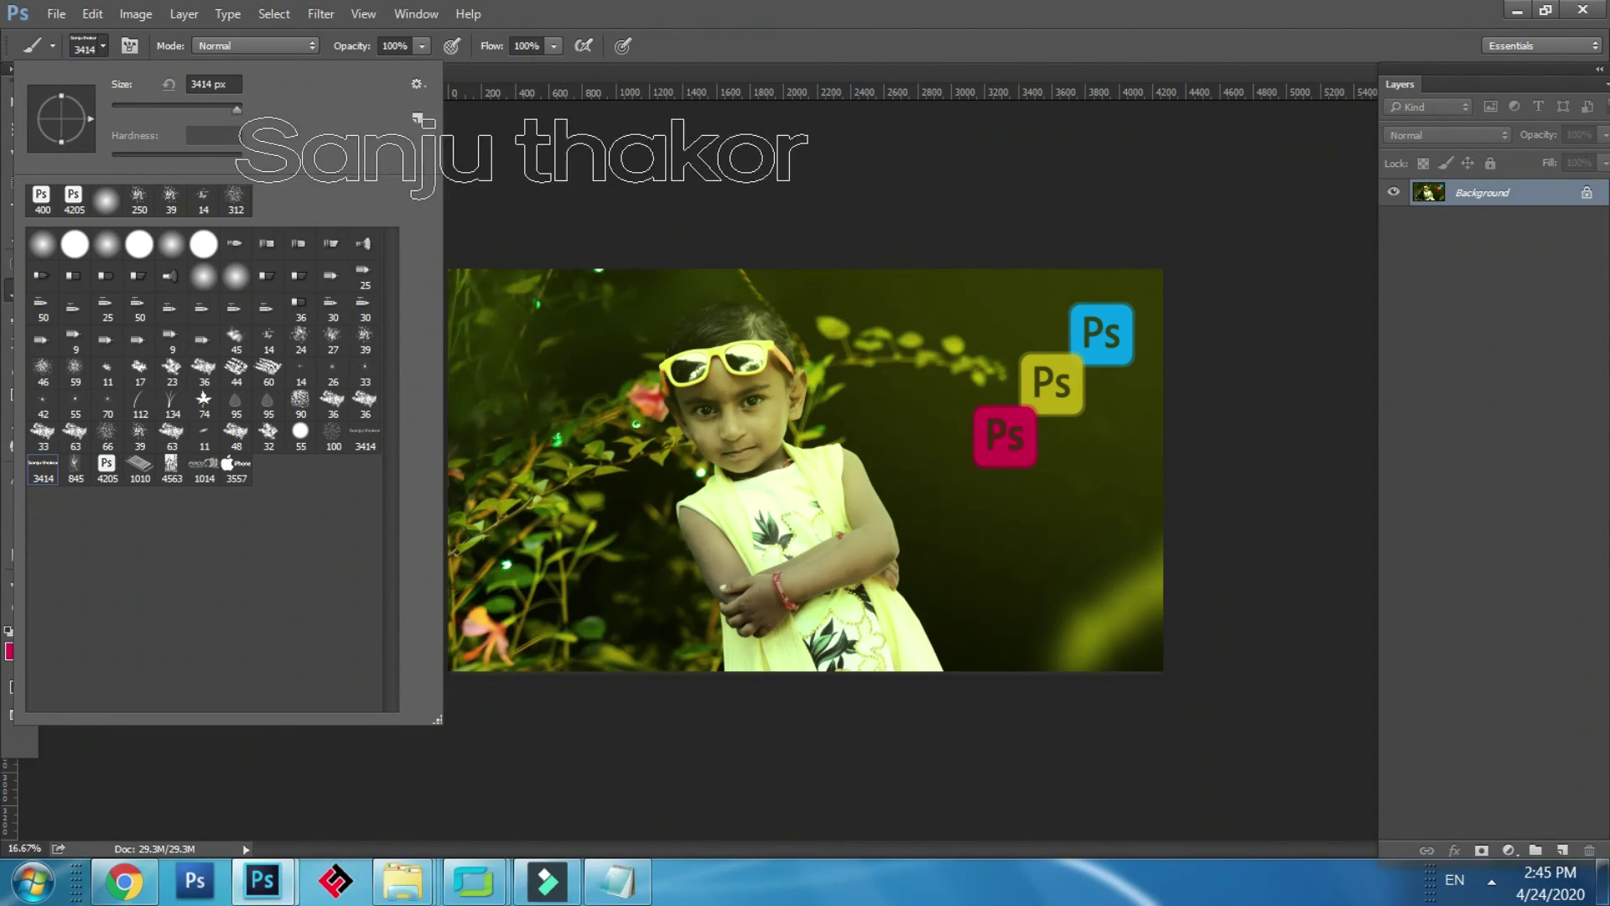
pyautogui.click(214, 109)
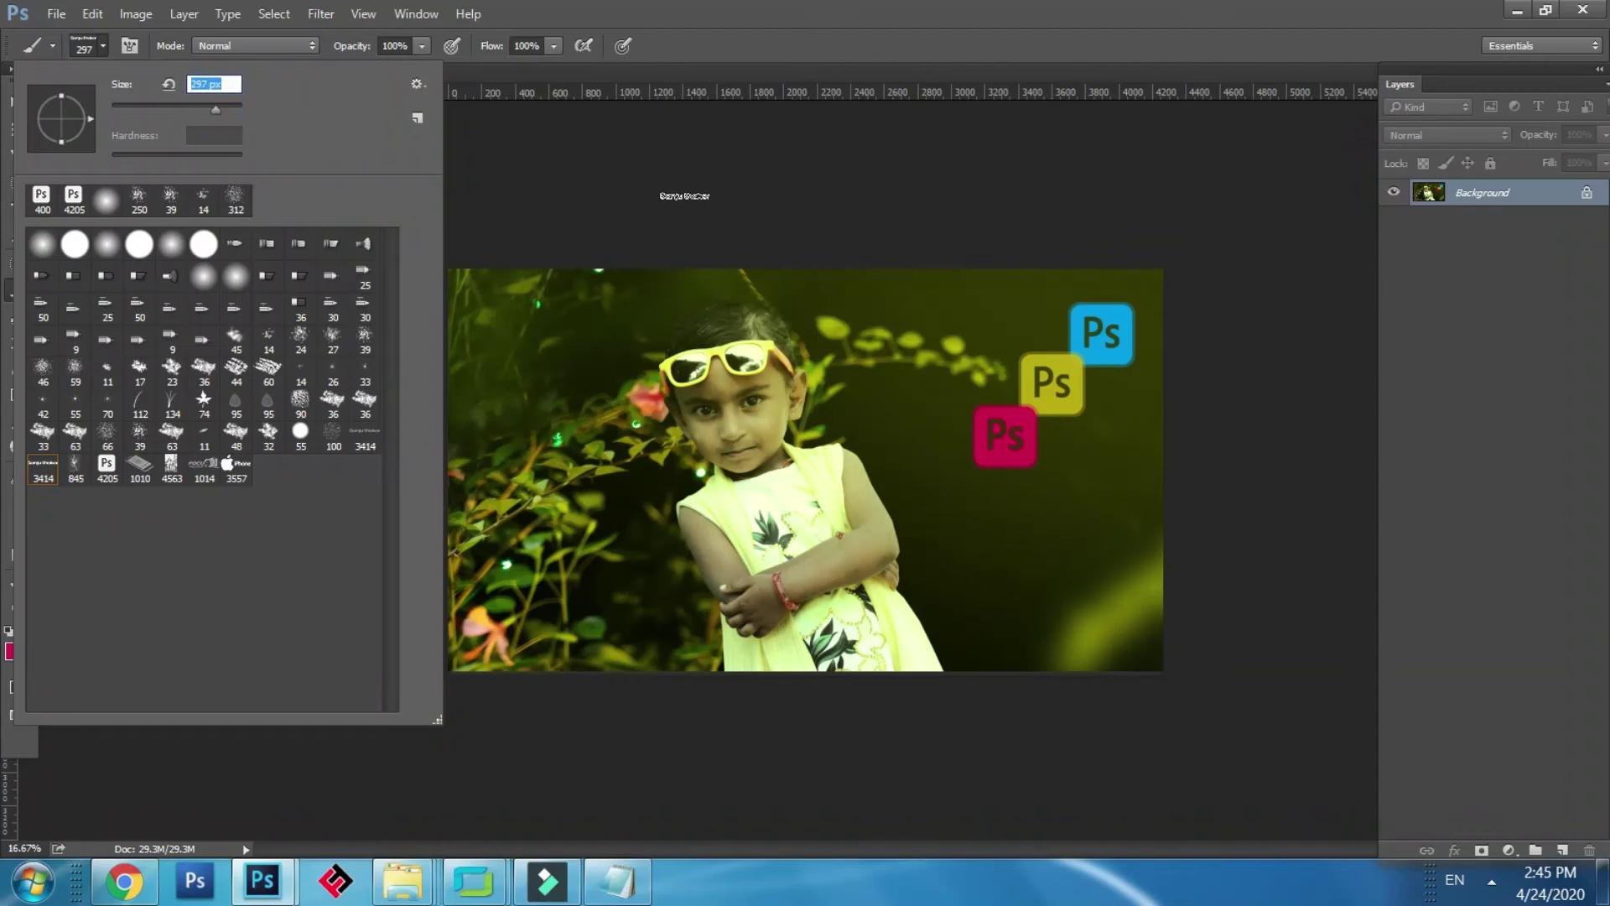
pyautogui.write(']]]]')
pyautogui.press('Return')
pyautogui.click(820, 344)
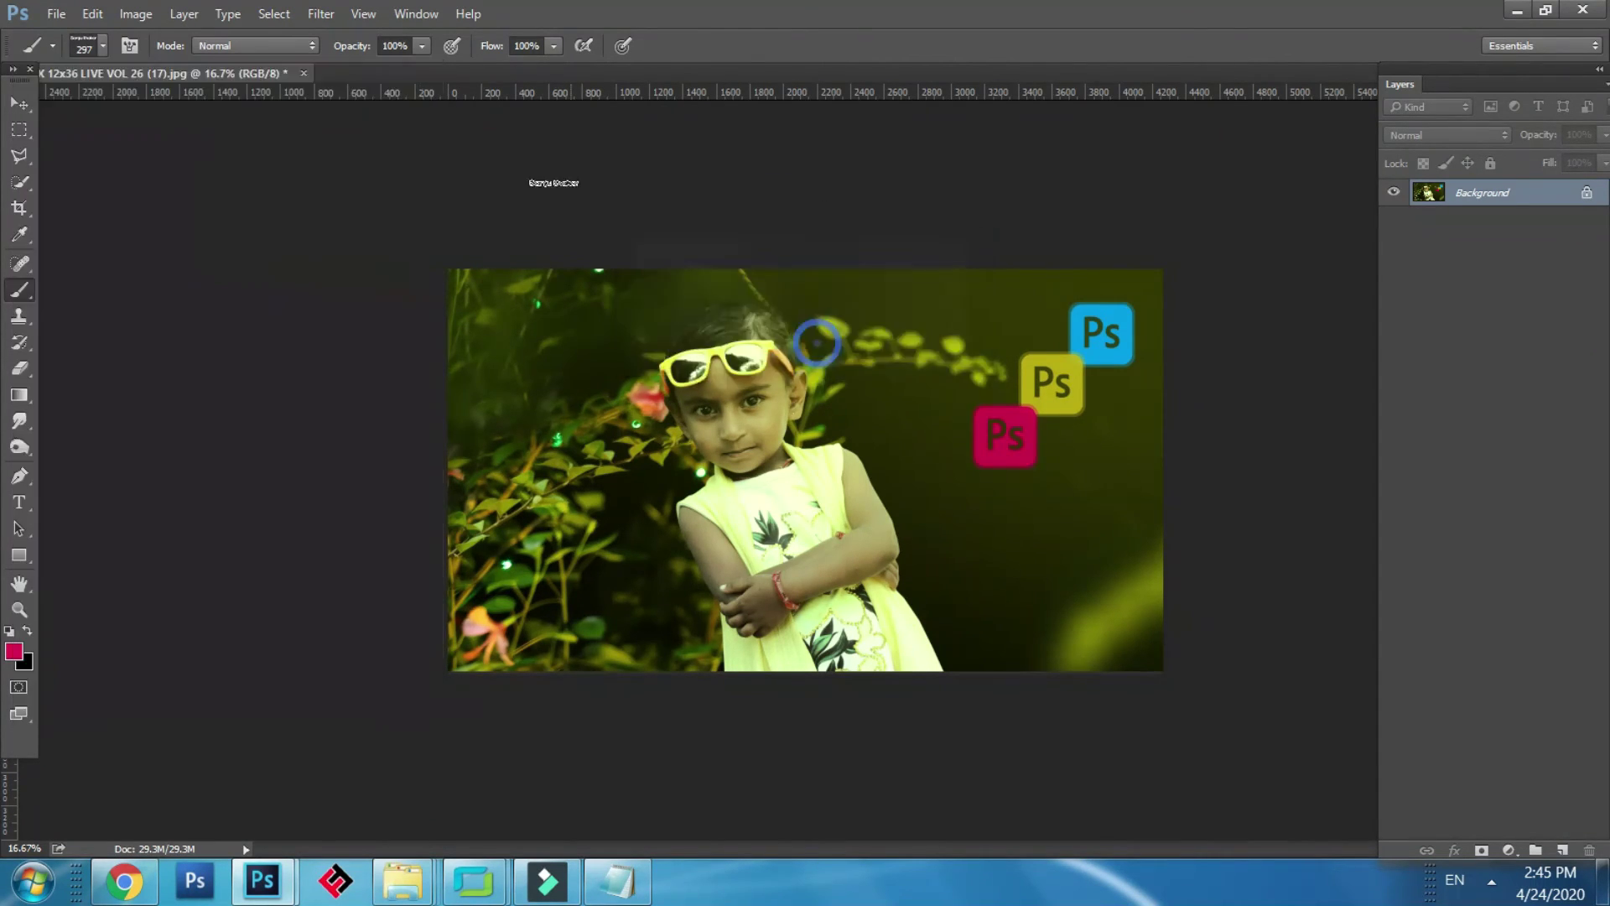
# Step: Enlarge the name-text brush to 1300 px and undo a crimson test stamp made near the image's upper edge
pyautogui.press(']')
pyautogui.press(']')
pyautogui.press(']')
pyautogui.press(']')
pyautogui.press(']')
pyautogui.press(']')
pyautogui.press(']')
pyautogui.press(']')
pyautogui.press(']')
pyautogui.press(']')
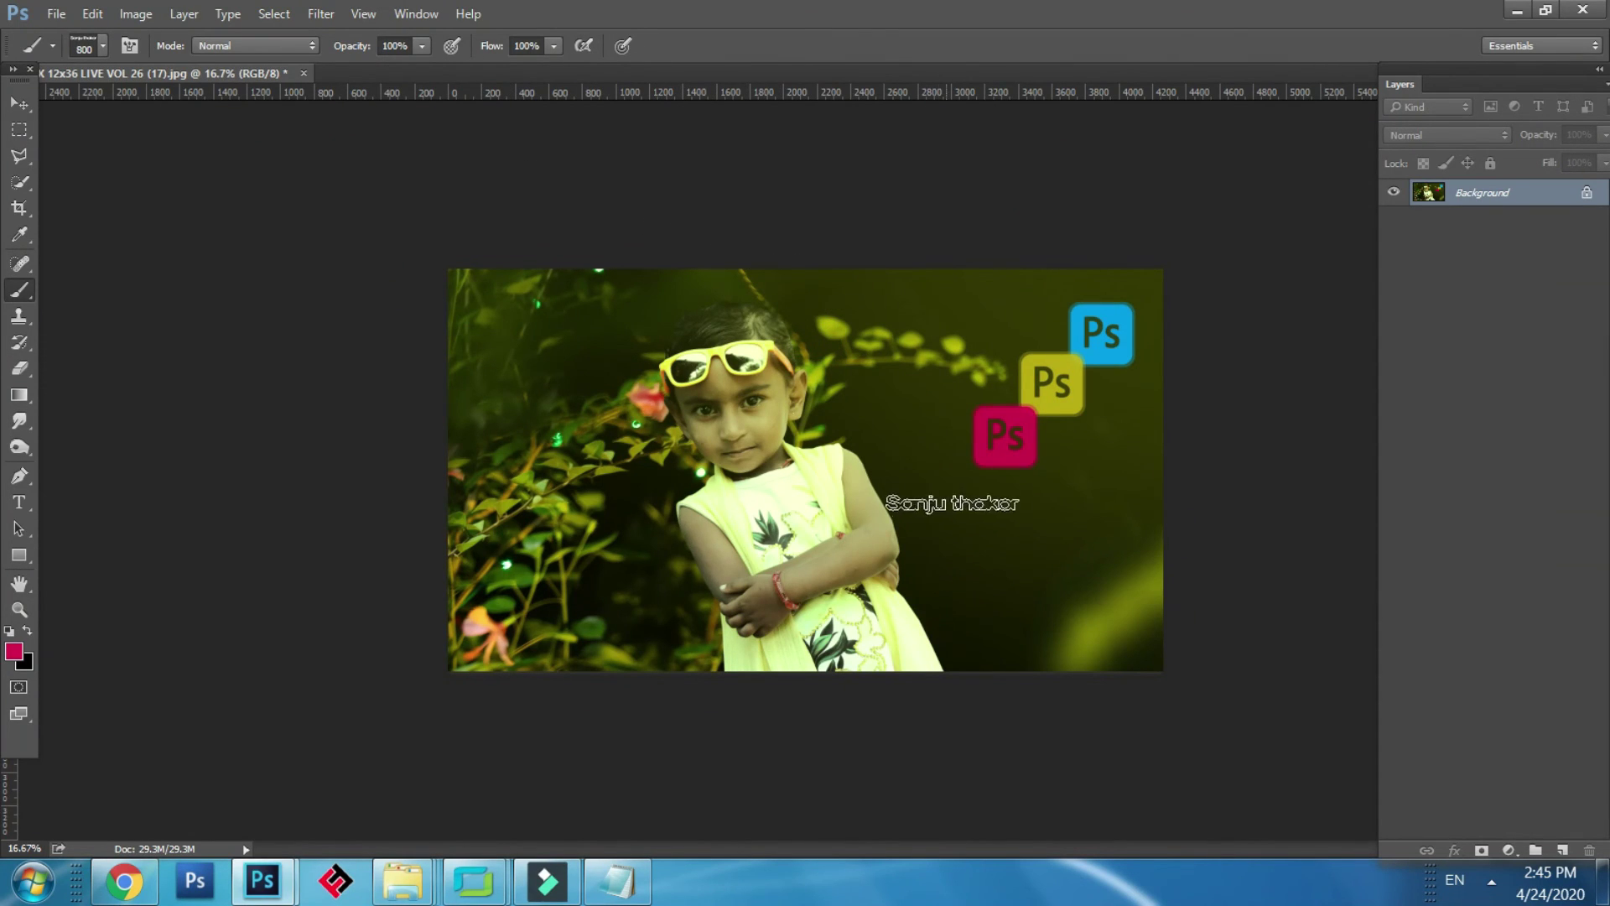
pyautogui.press(']')
pyautogui.press(']')
pyautogui.press(']')
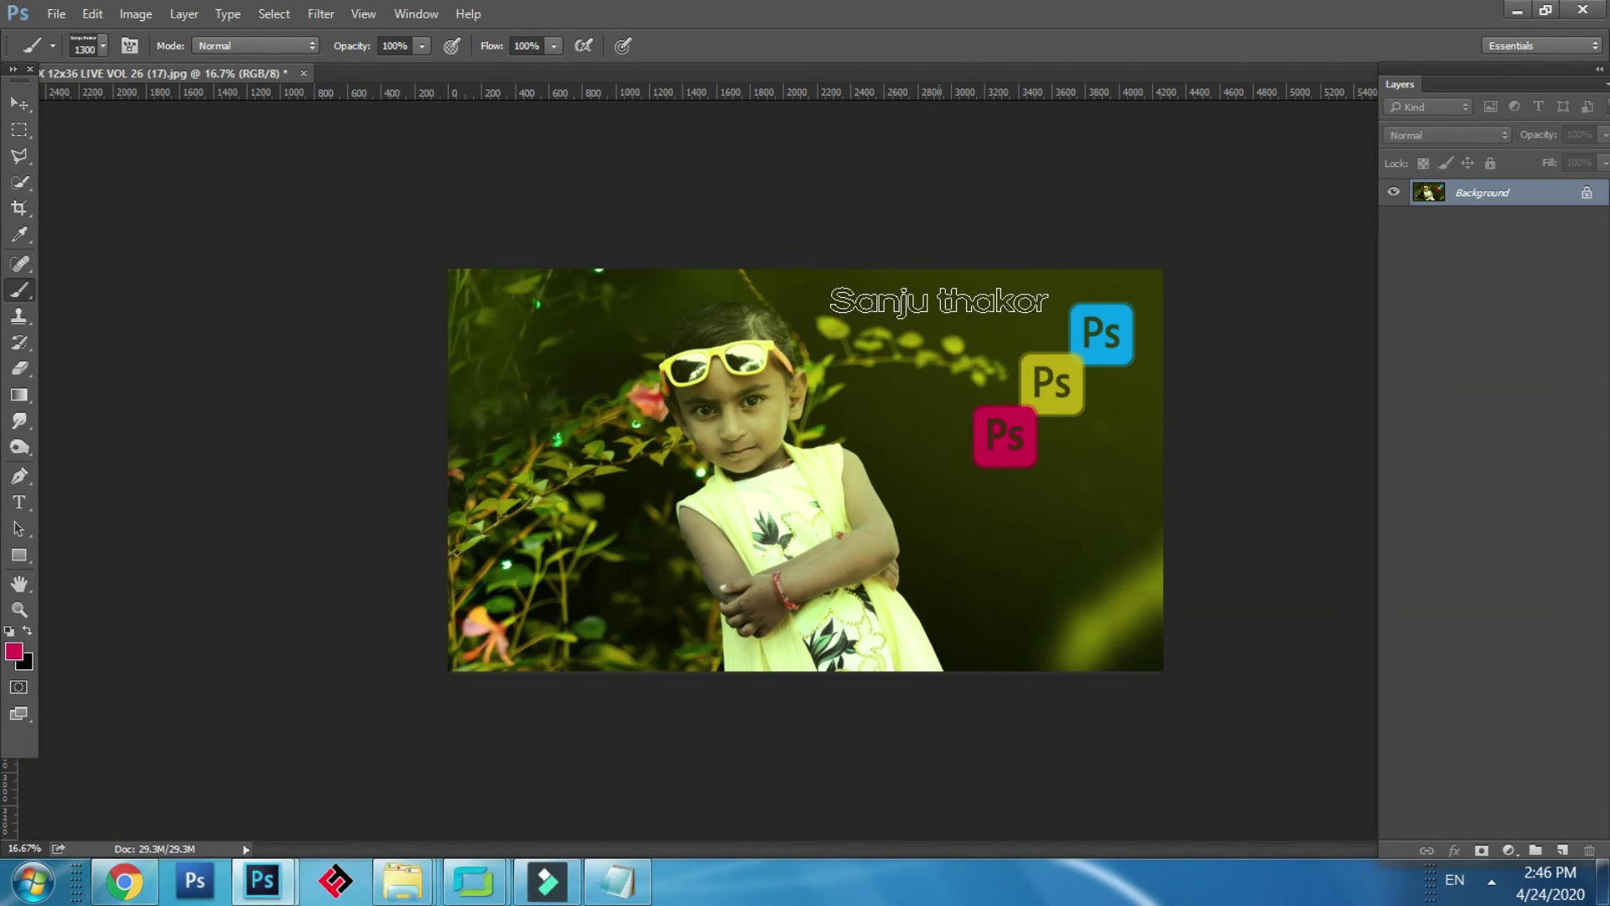
pyautogui.click(938, 300)
pyautogui.hotkey('ctrl', 'z')
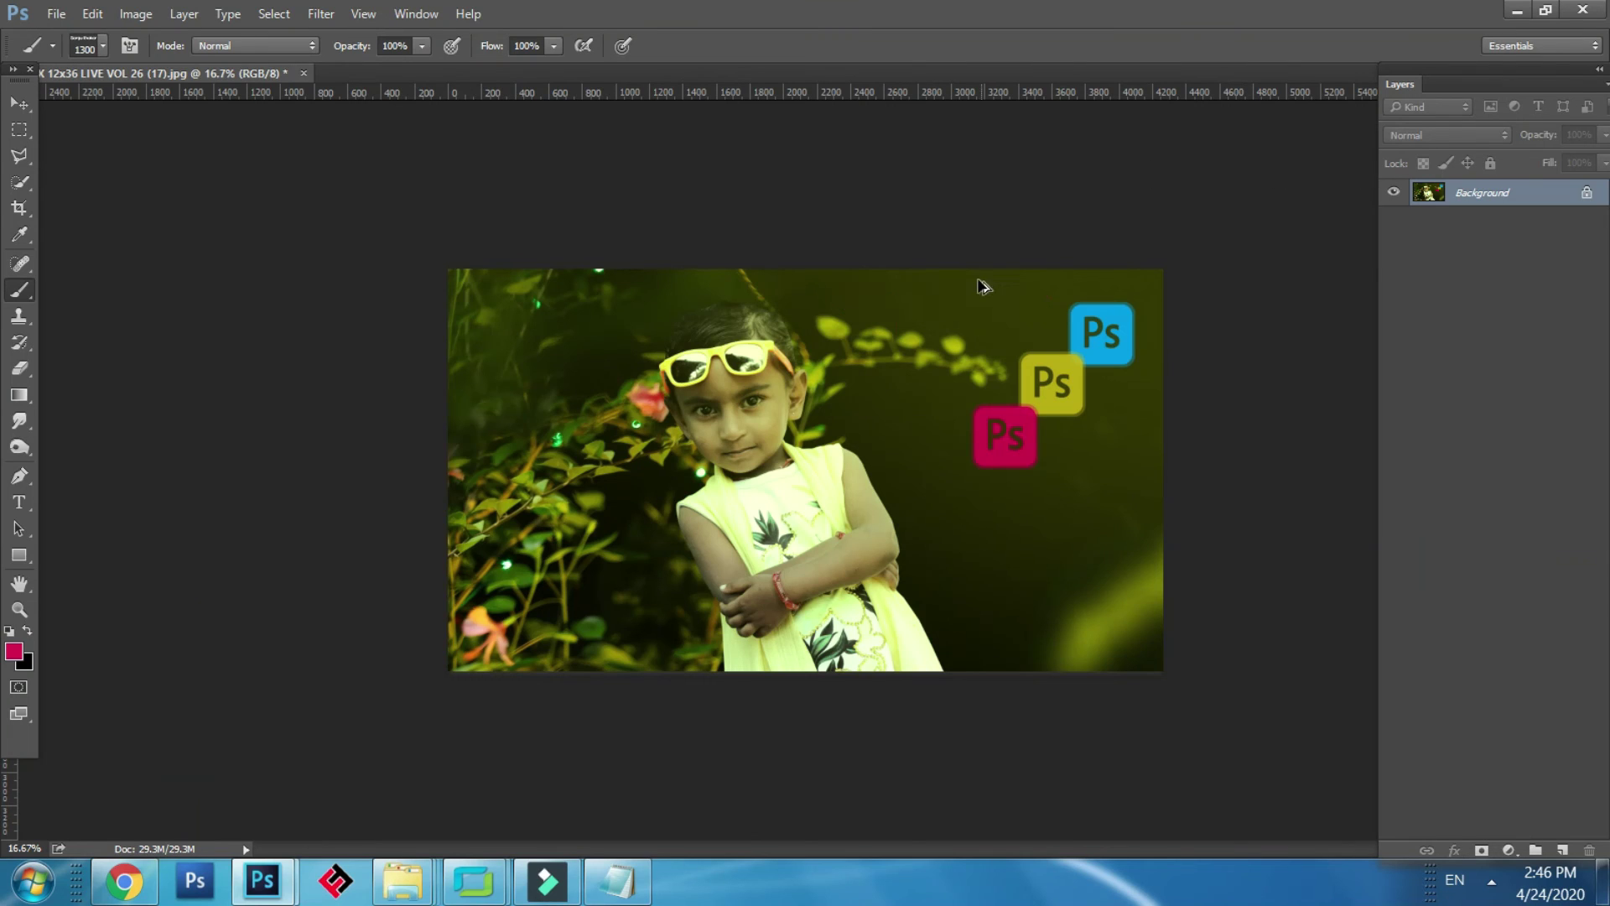
# Step: Set the foreground colour to white #ffffff
pyautogui.click(15, 650)
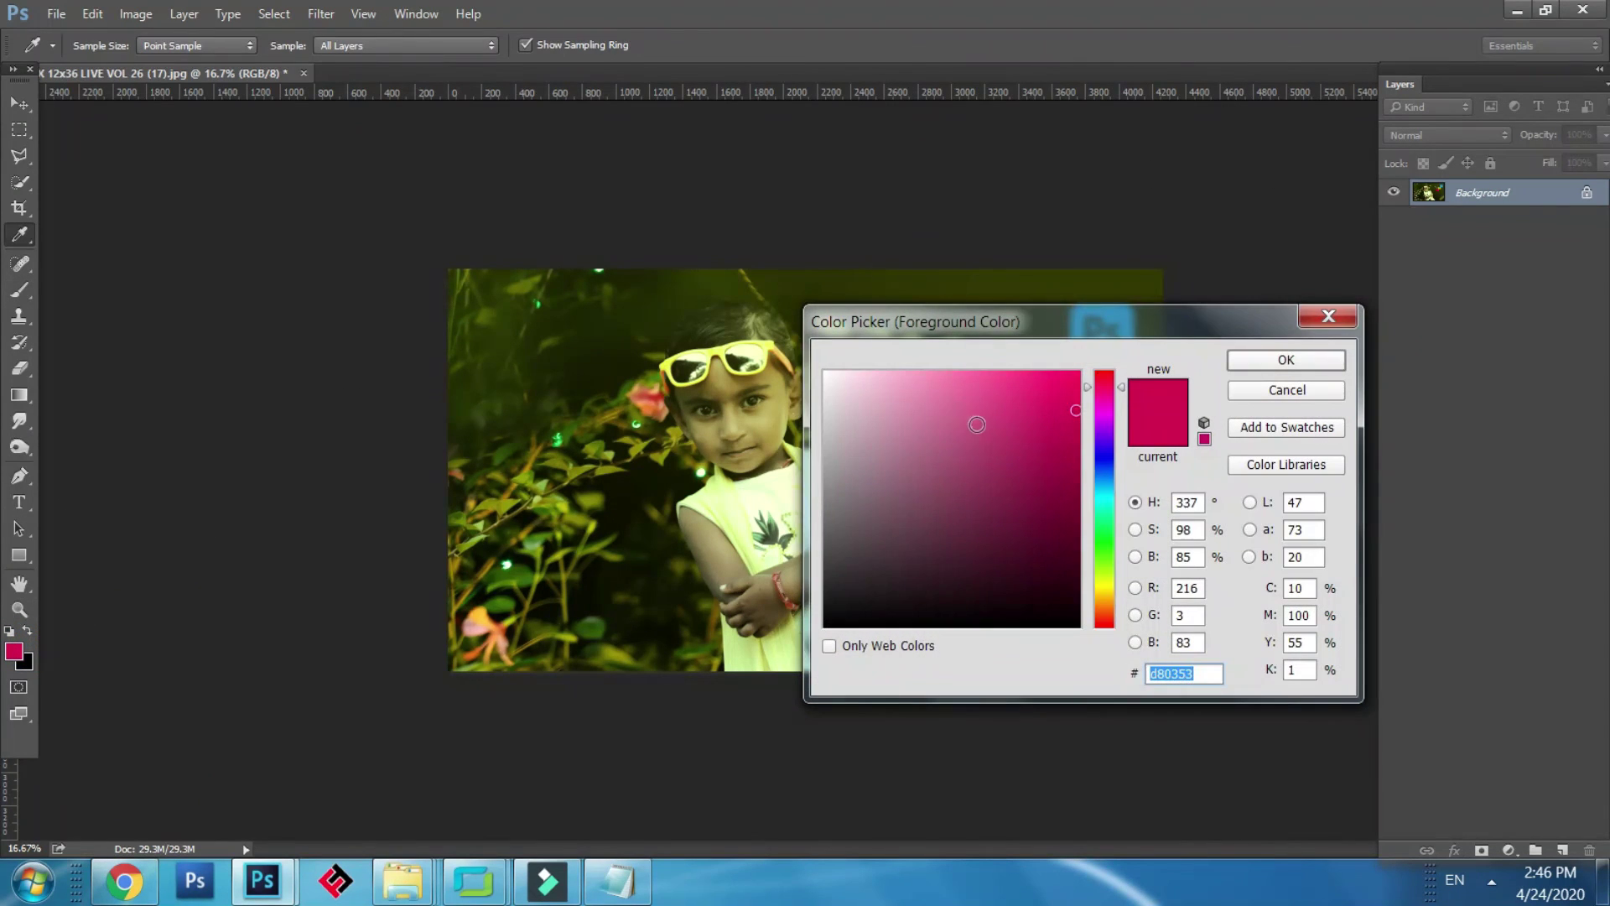
pyautogui.write('ffffff')
pyautogui.click(1267, 368)
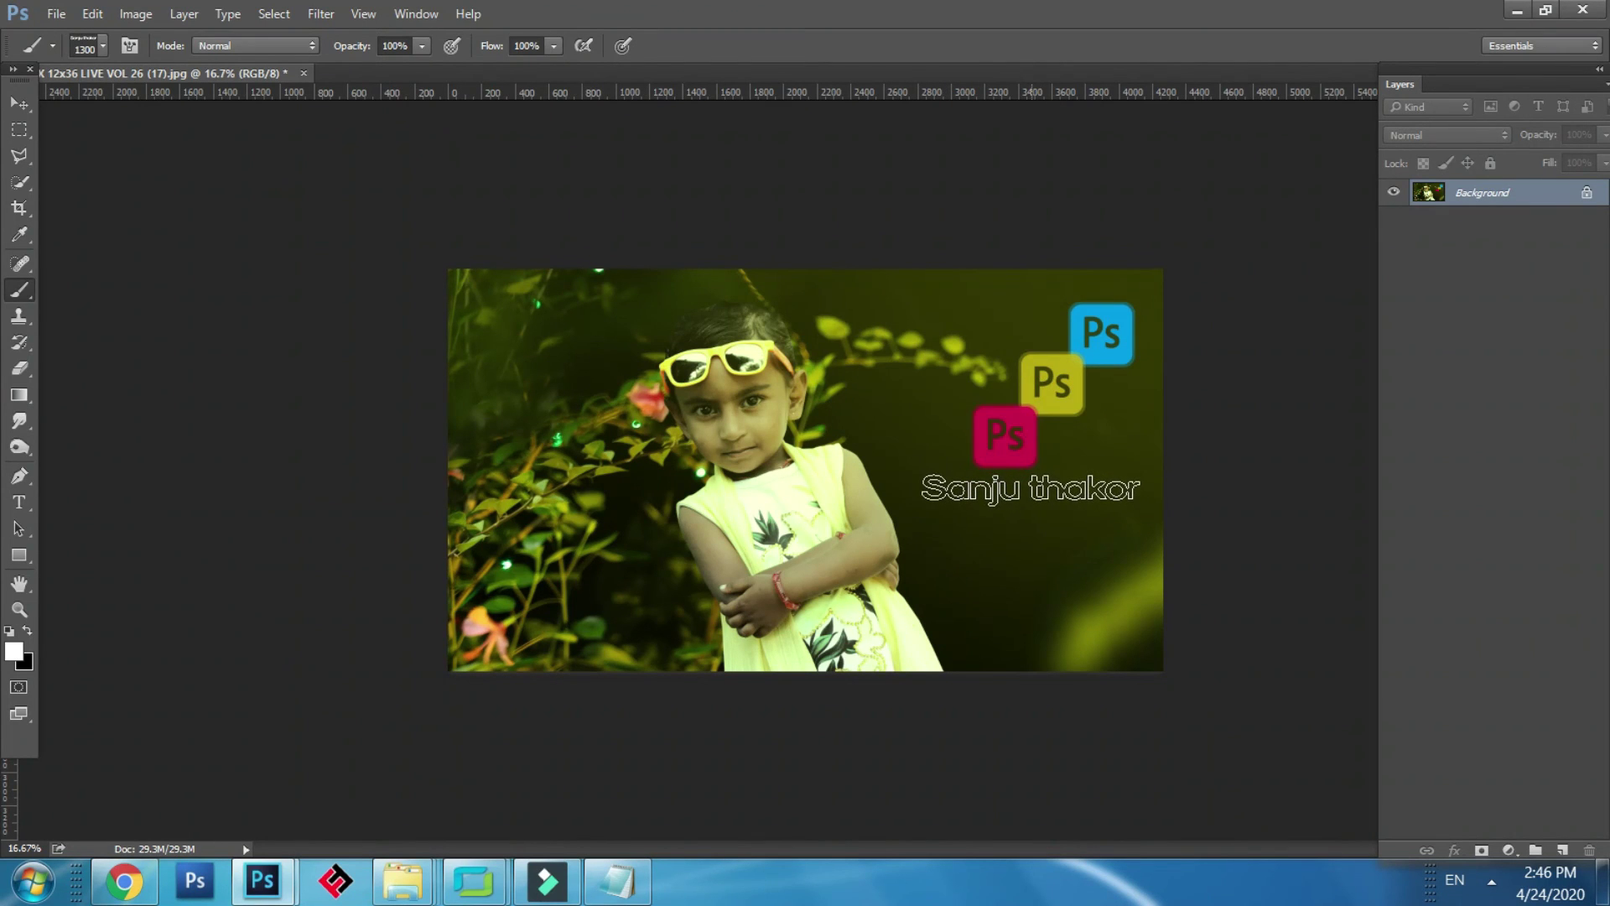
# Step: Try a white stamp of the name-text brush below the crimson Ps logo, check it, and undo it
pyautogui.click(1031, 493)
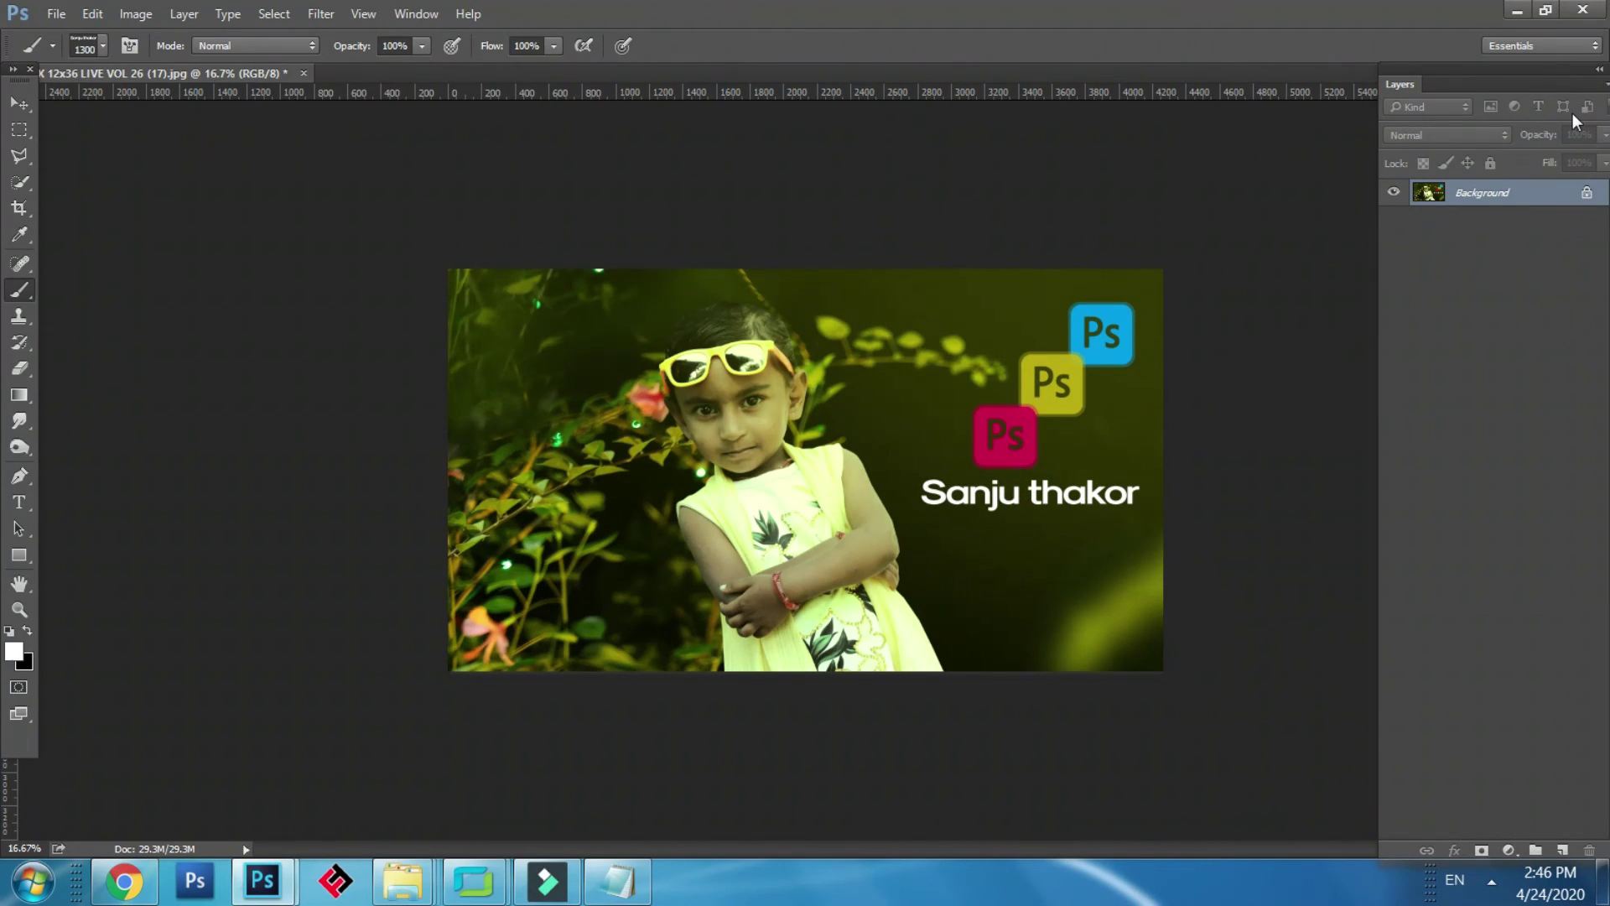
pyautogui.hotkey('ctrl', '+')
pyautogui.hotkey('ctrl', '-')
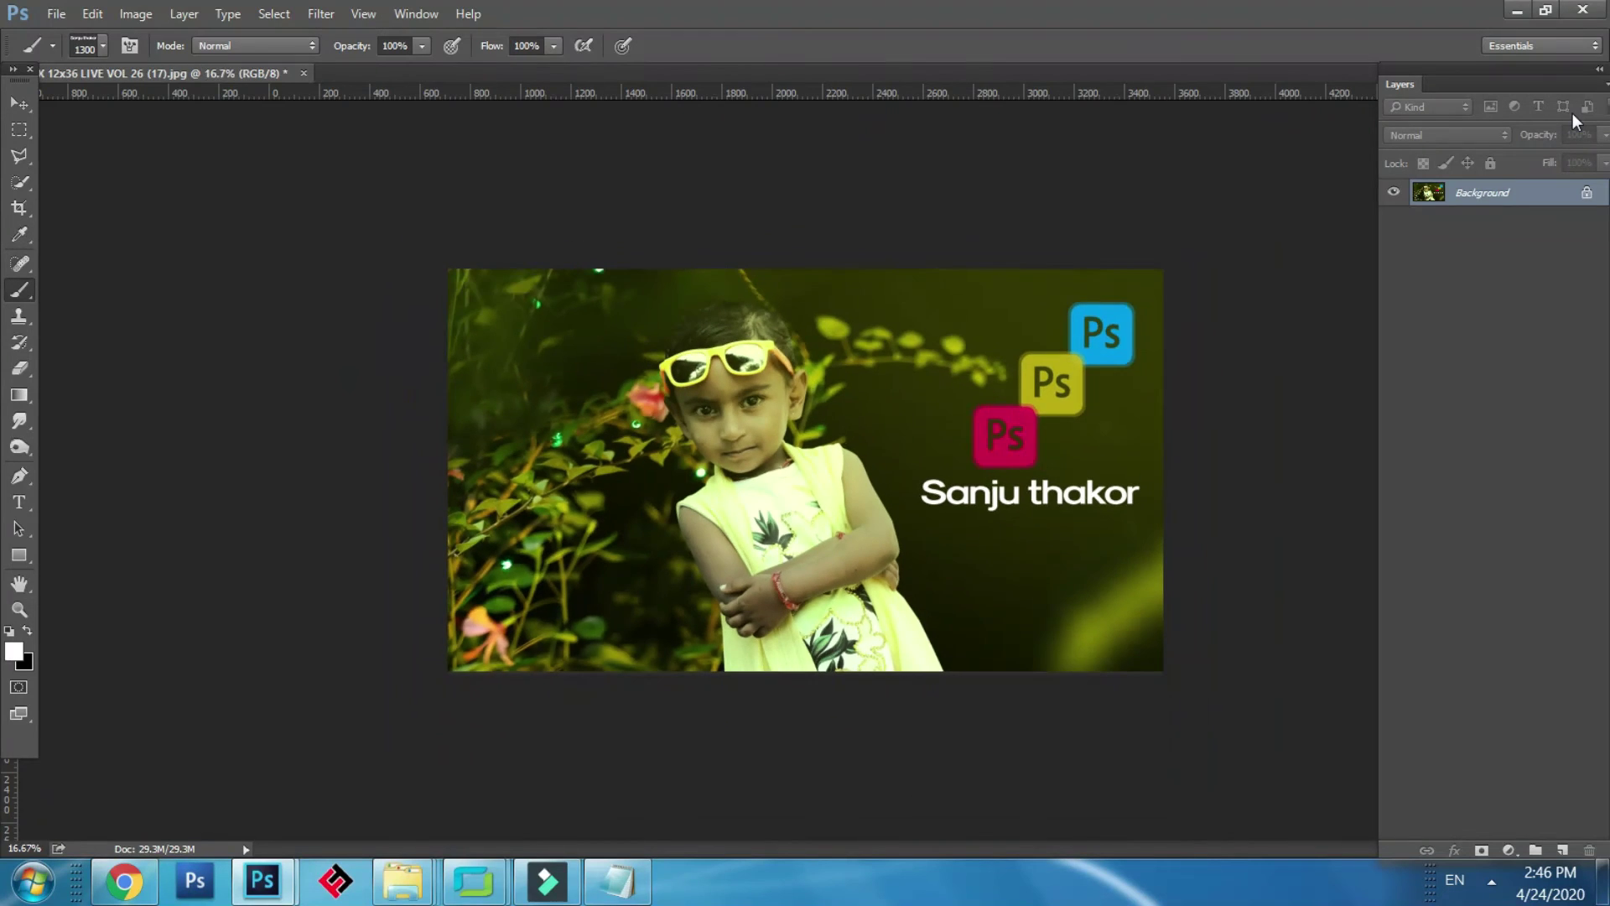
pyautogui.hotkey('ctrl', '+')
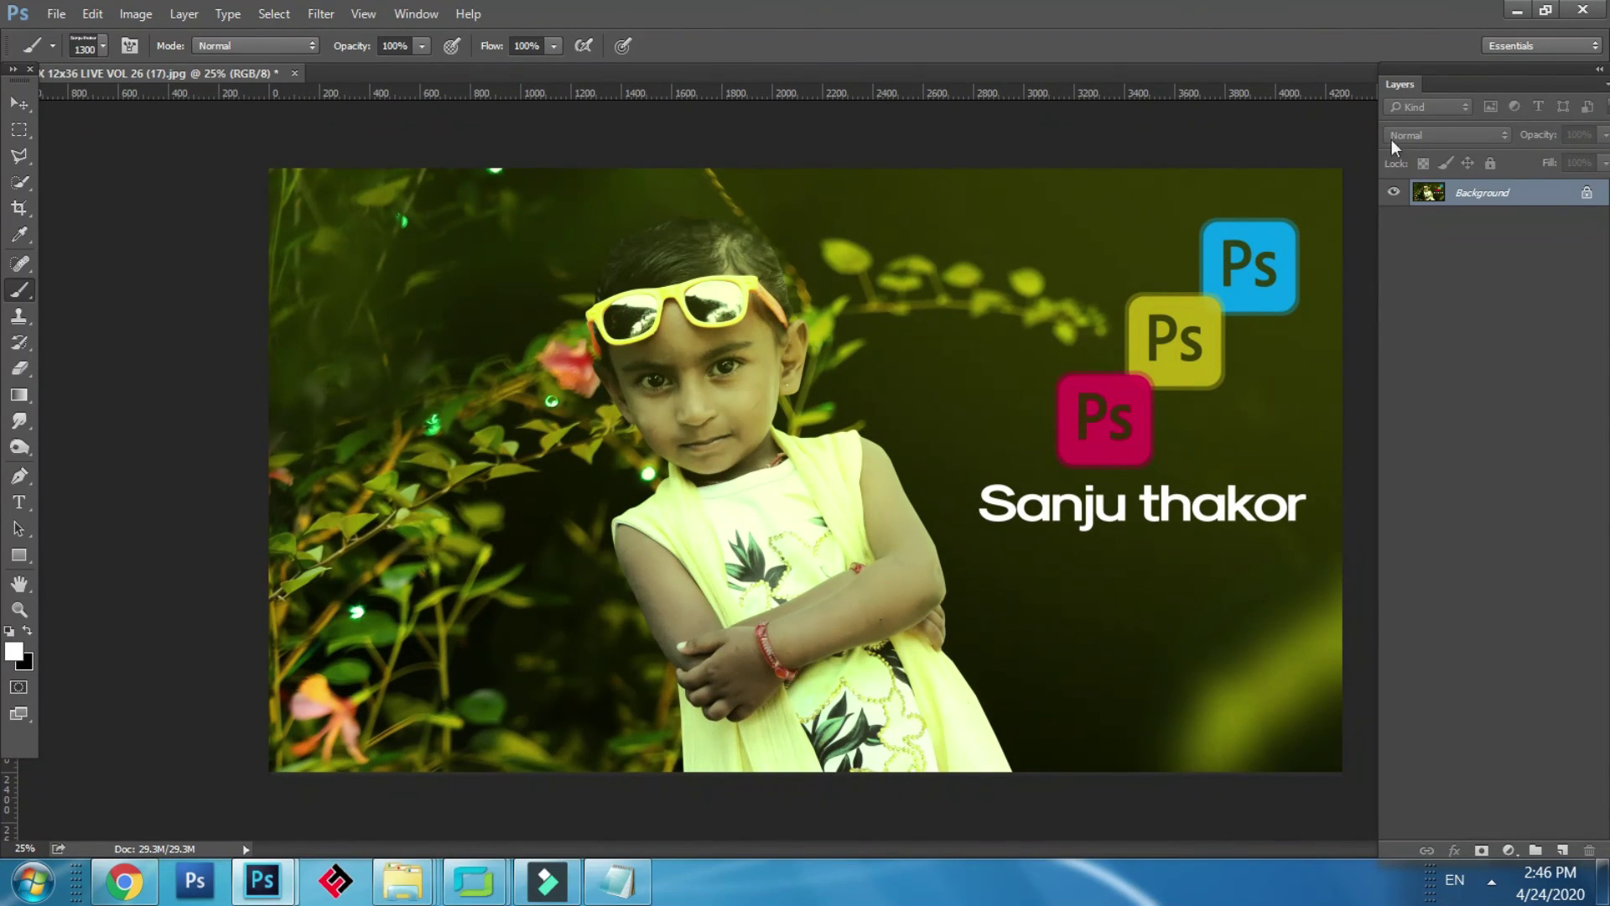
pyautogui.hotkey('ctrl', 'z')
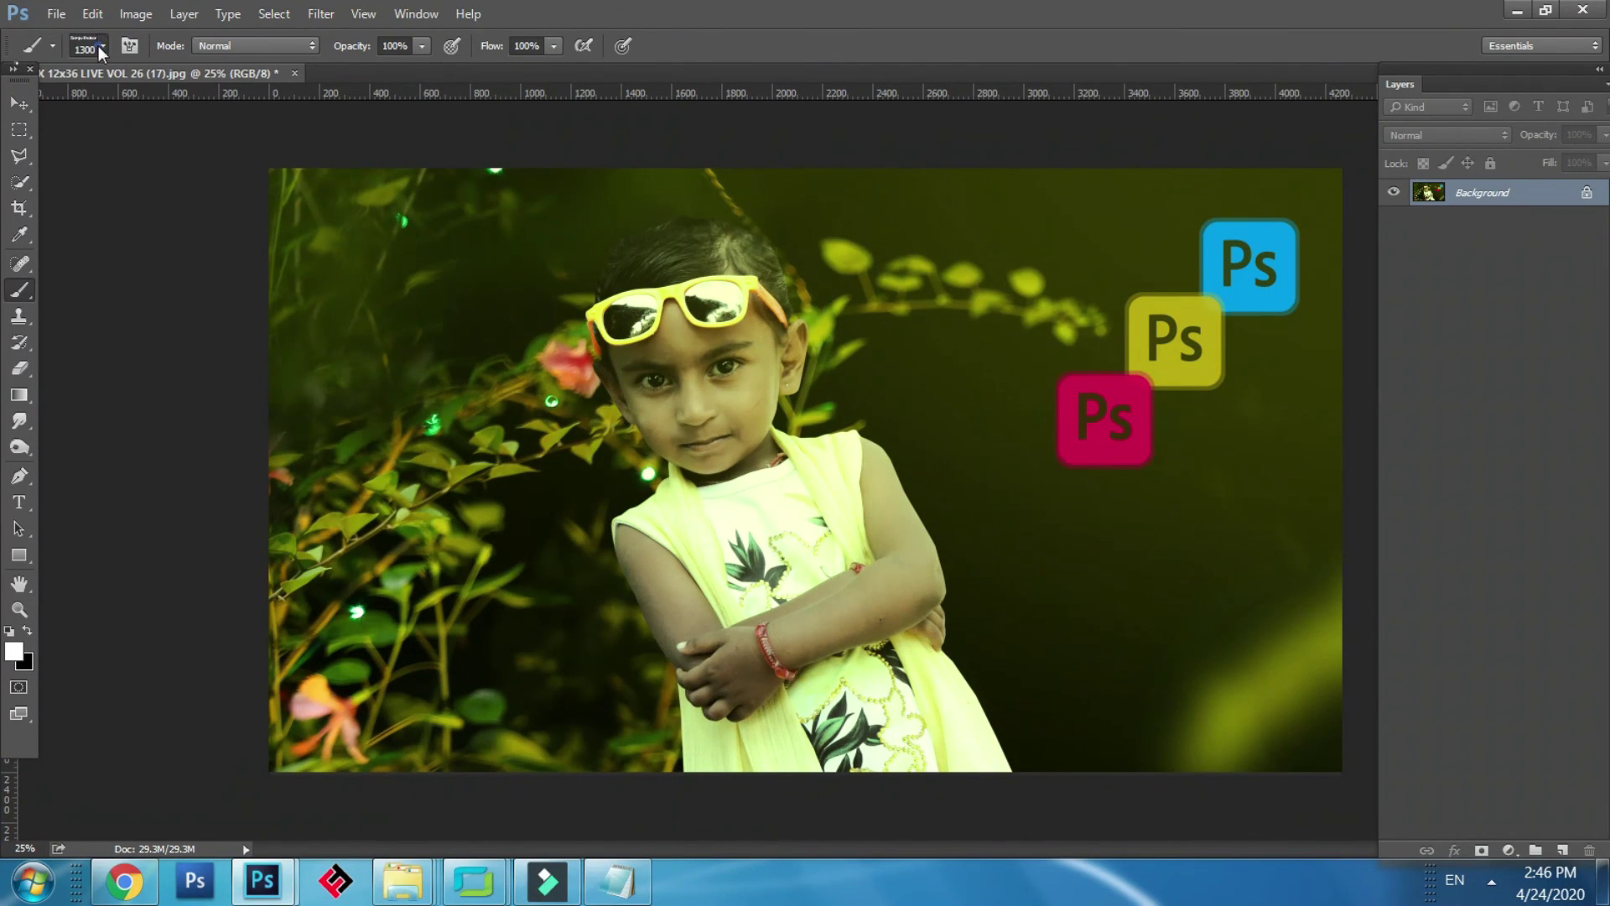
# Step: Choose the 1014 px Focus Studio logo brush, stamp it in white below the crimson Ps logo, and inspect it up close
pyautogui.click(100, 52)
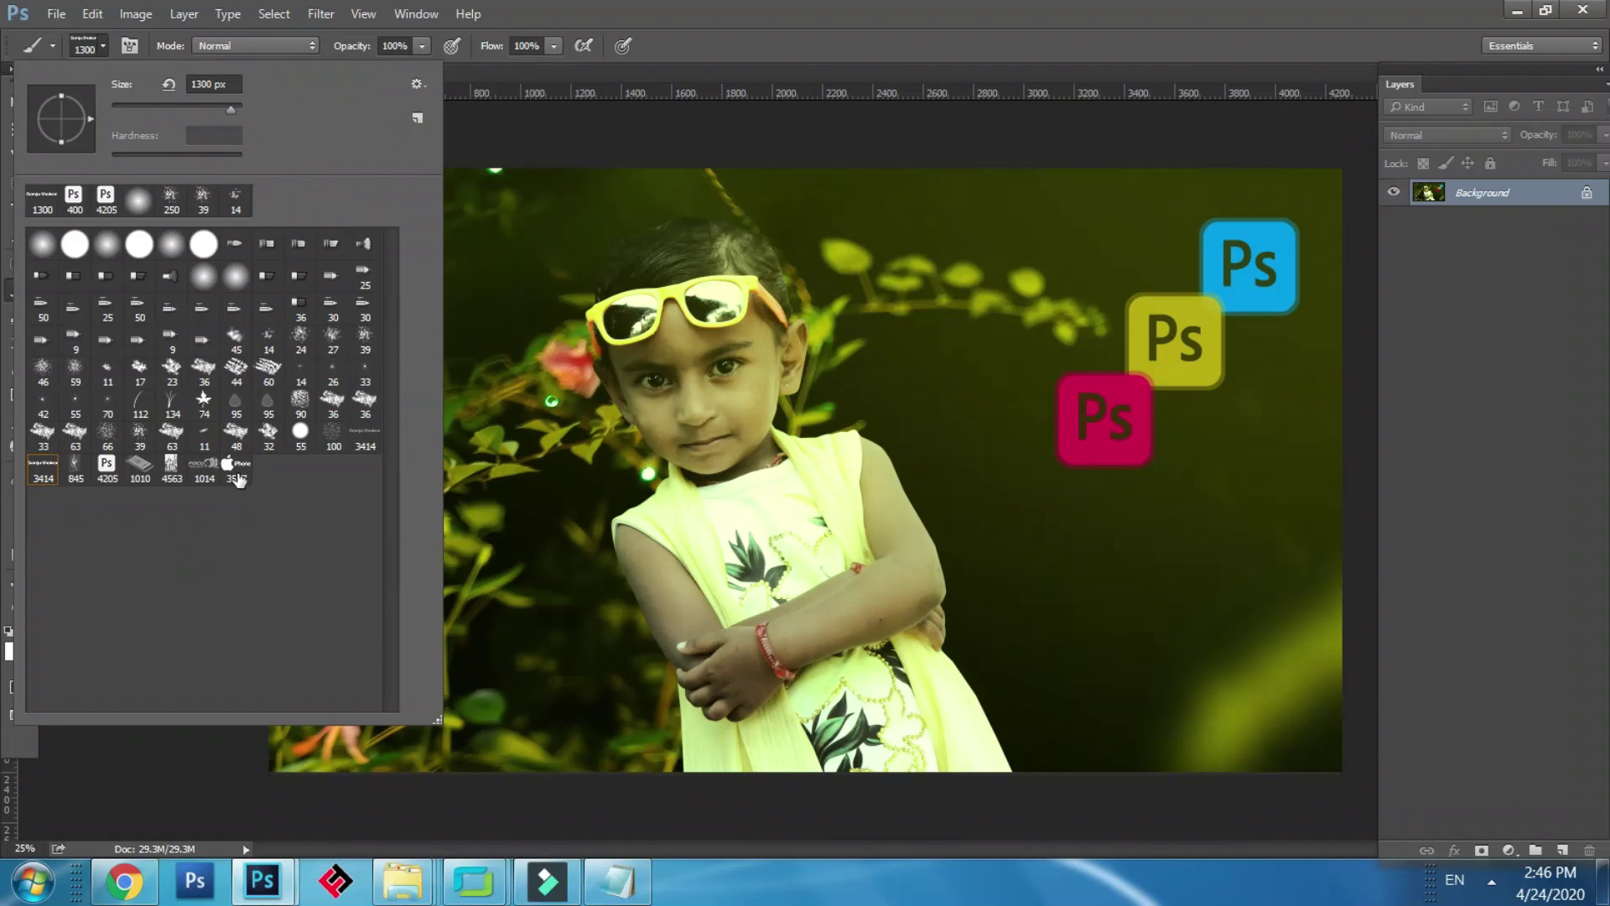
pyautogui.click(212, 472)
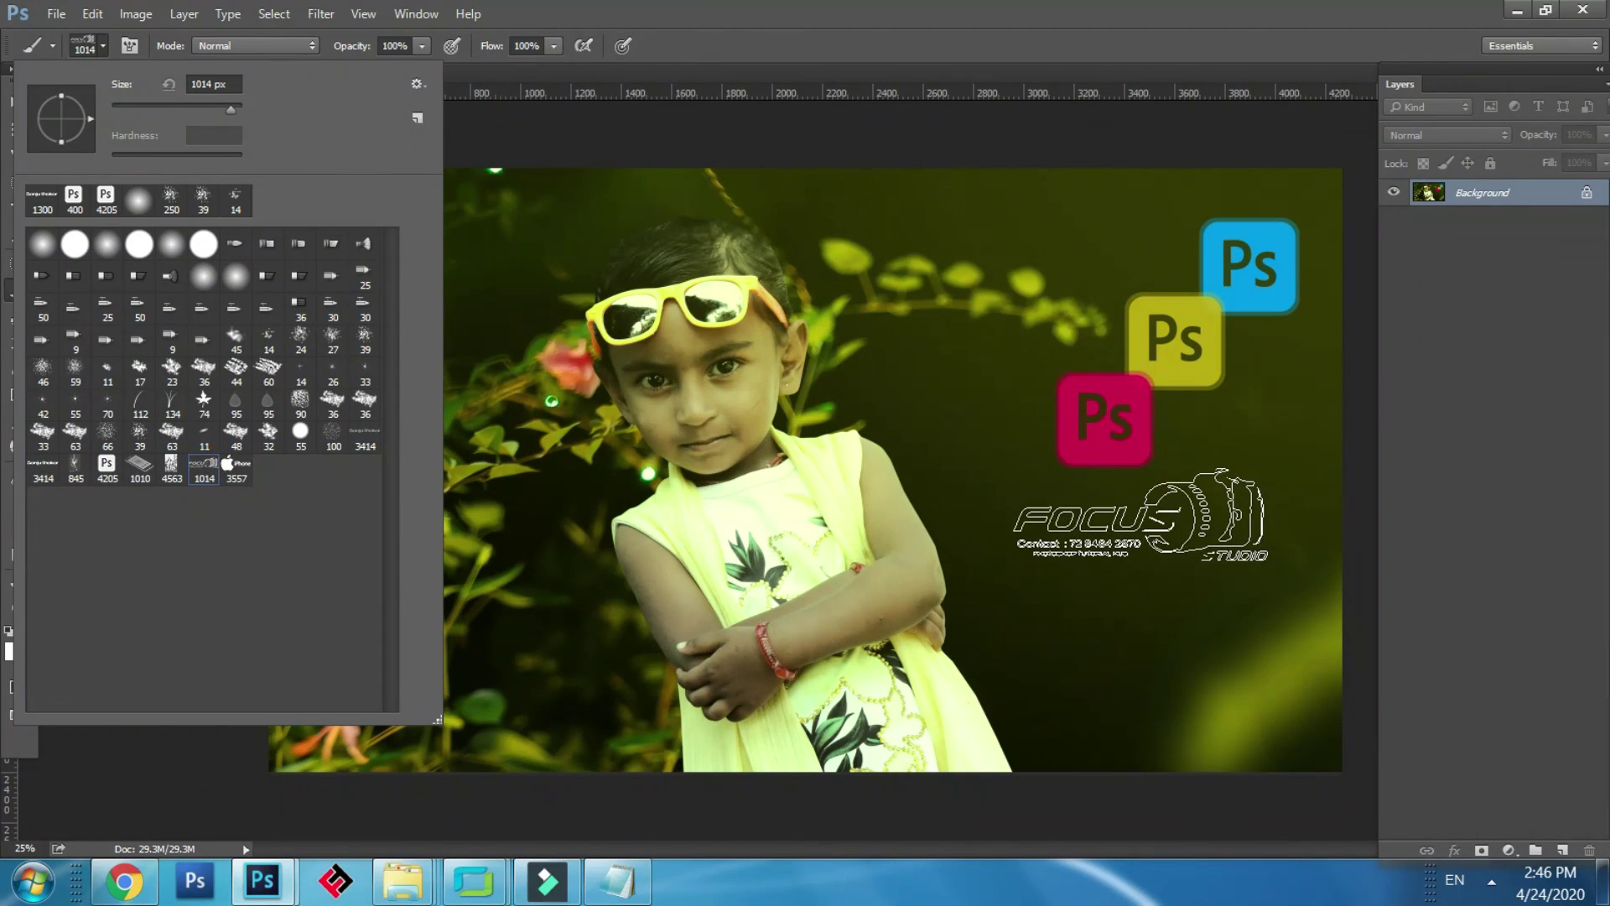
pyautogui.click(1139, 514)
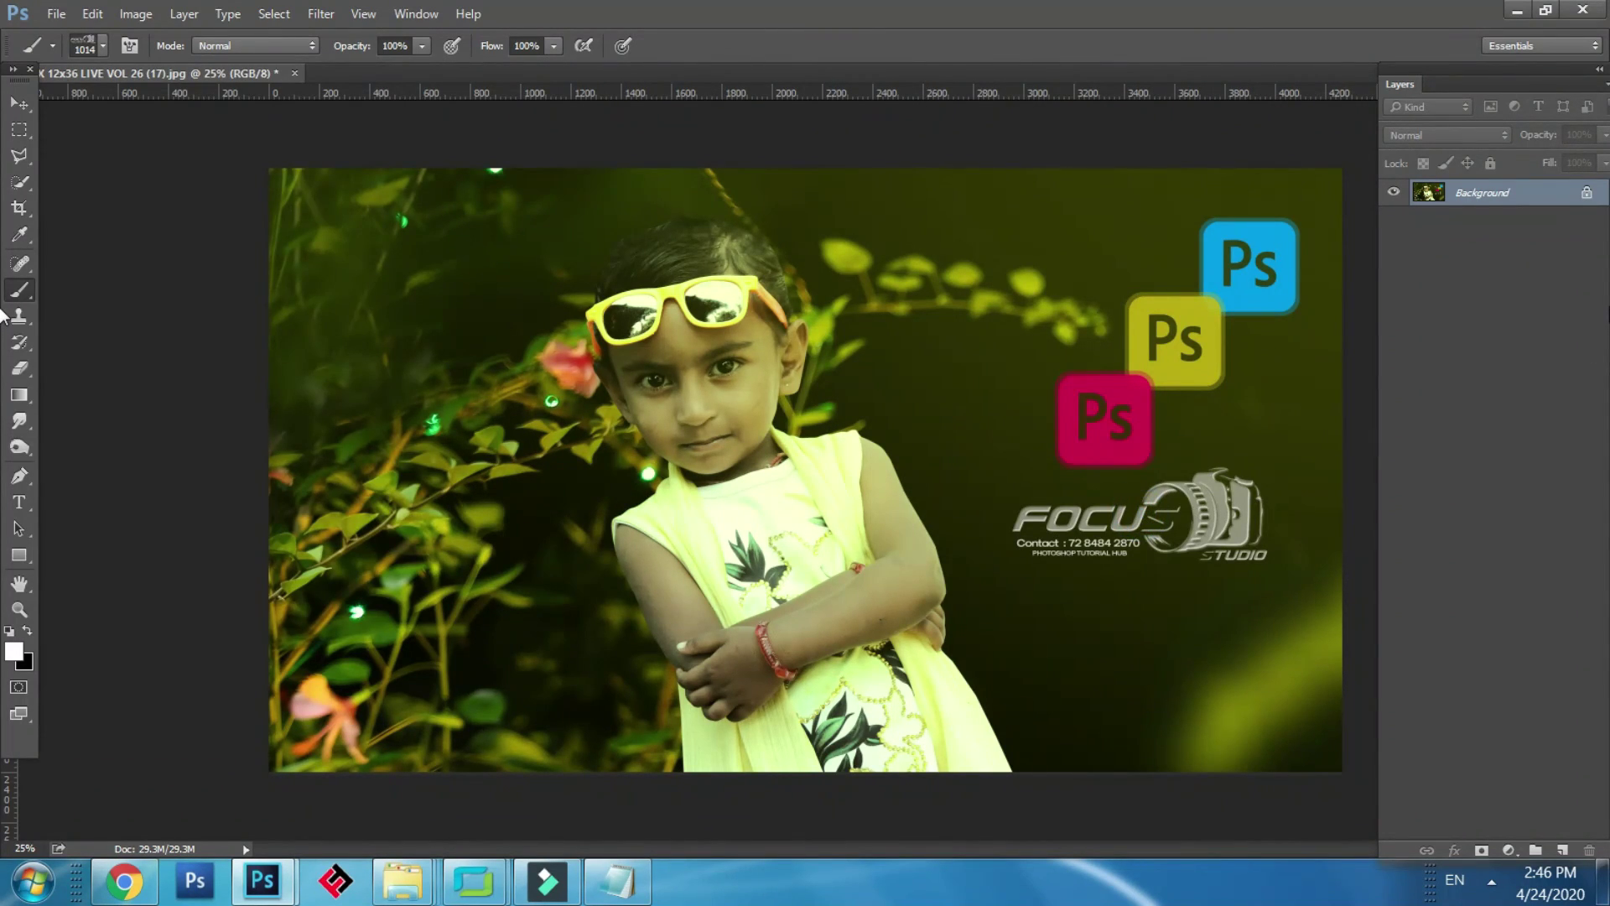
pyautogui.hotkey('ctrl', '+')
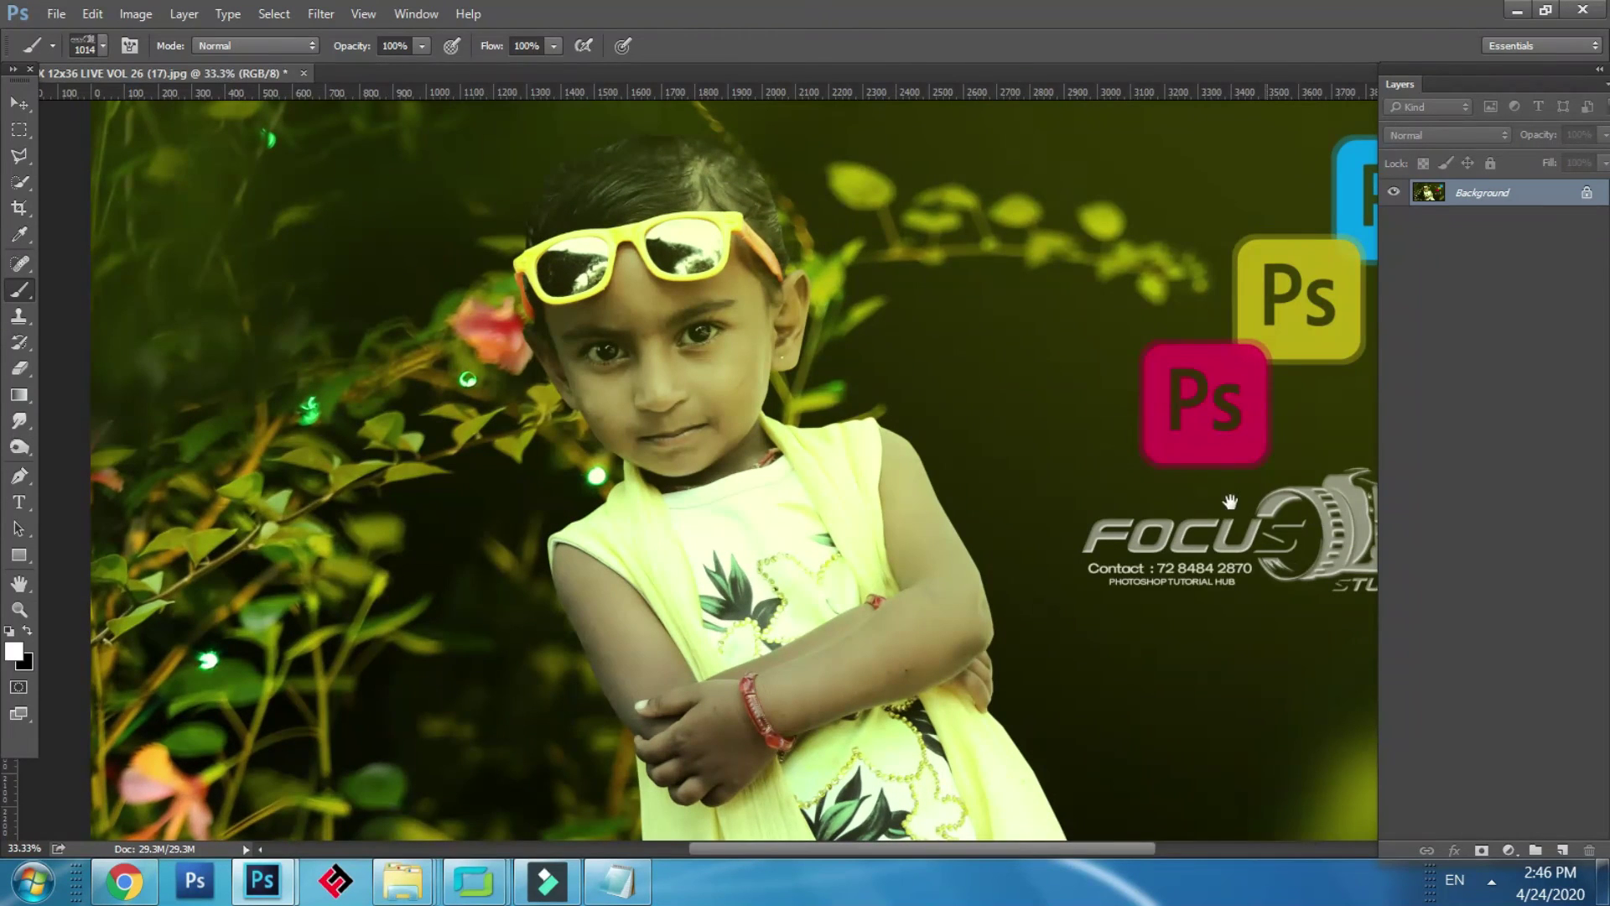
pyautogui.moveTo(1103, 438); pyautogui.dragTo(967, 444)
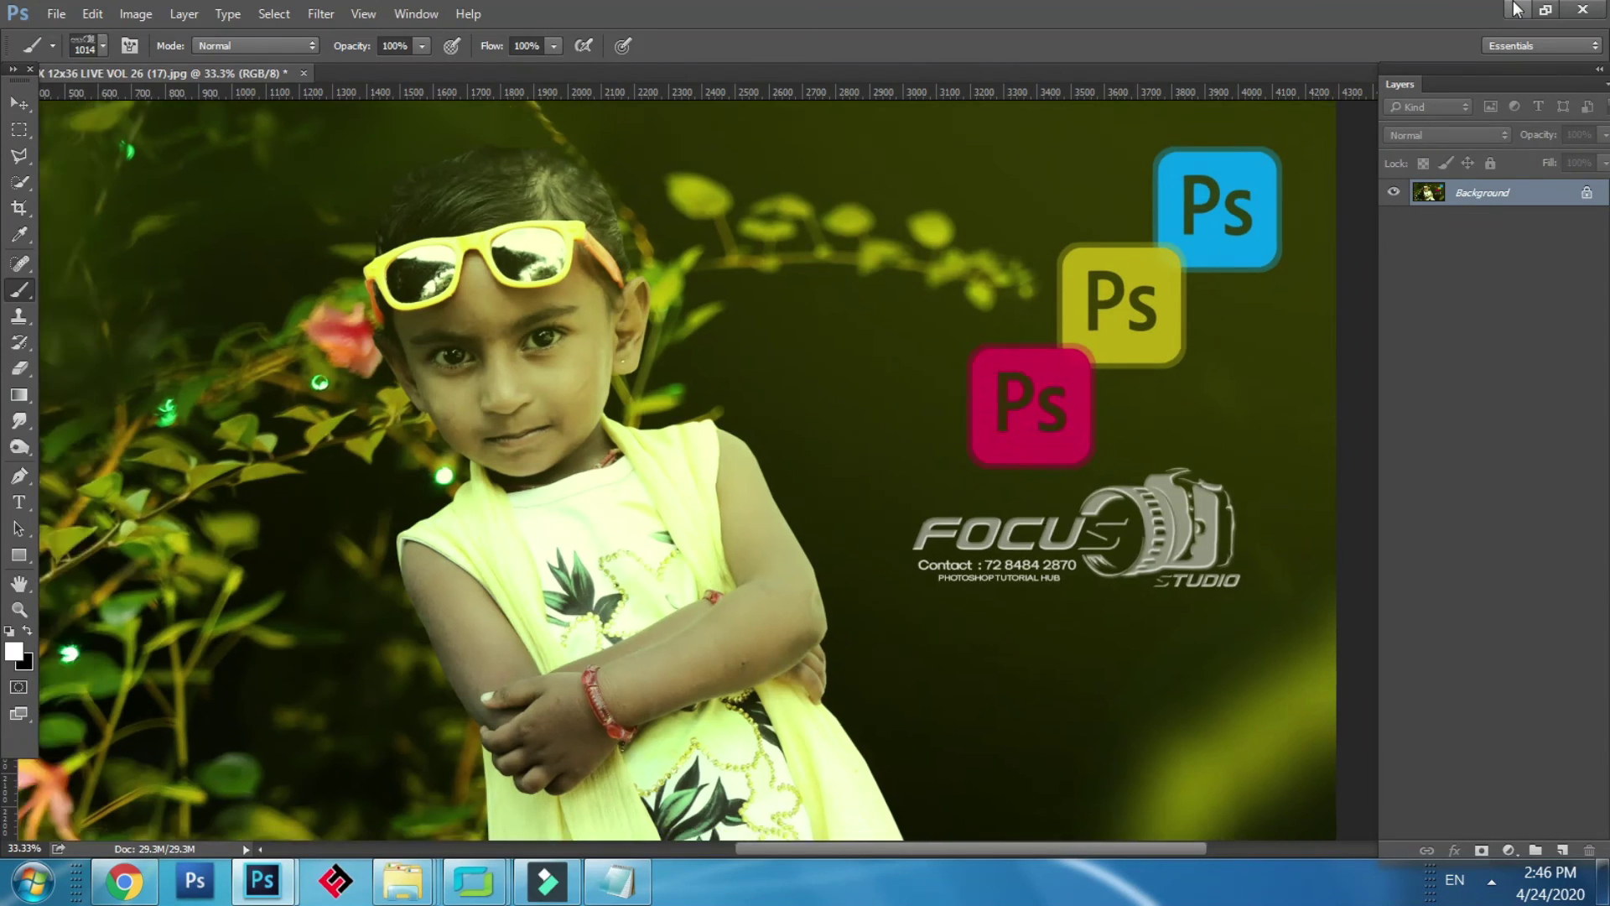
pyautogui.hotkey('ctrl', '-')
pyautogui.hotkey('ctrl', '-')
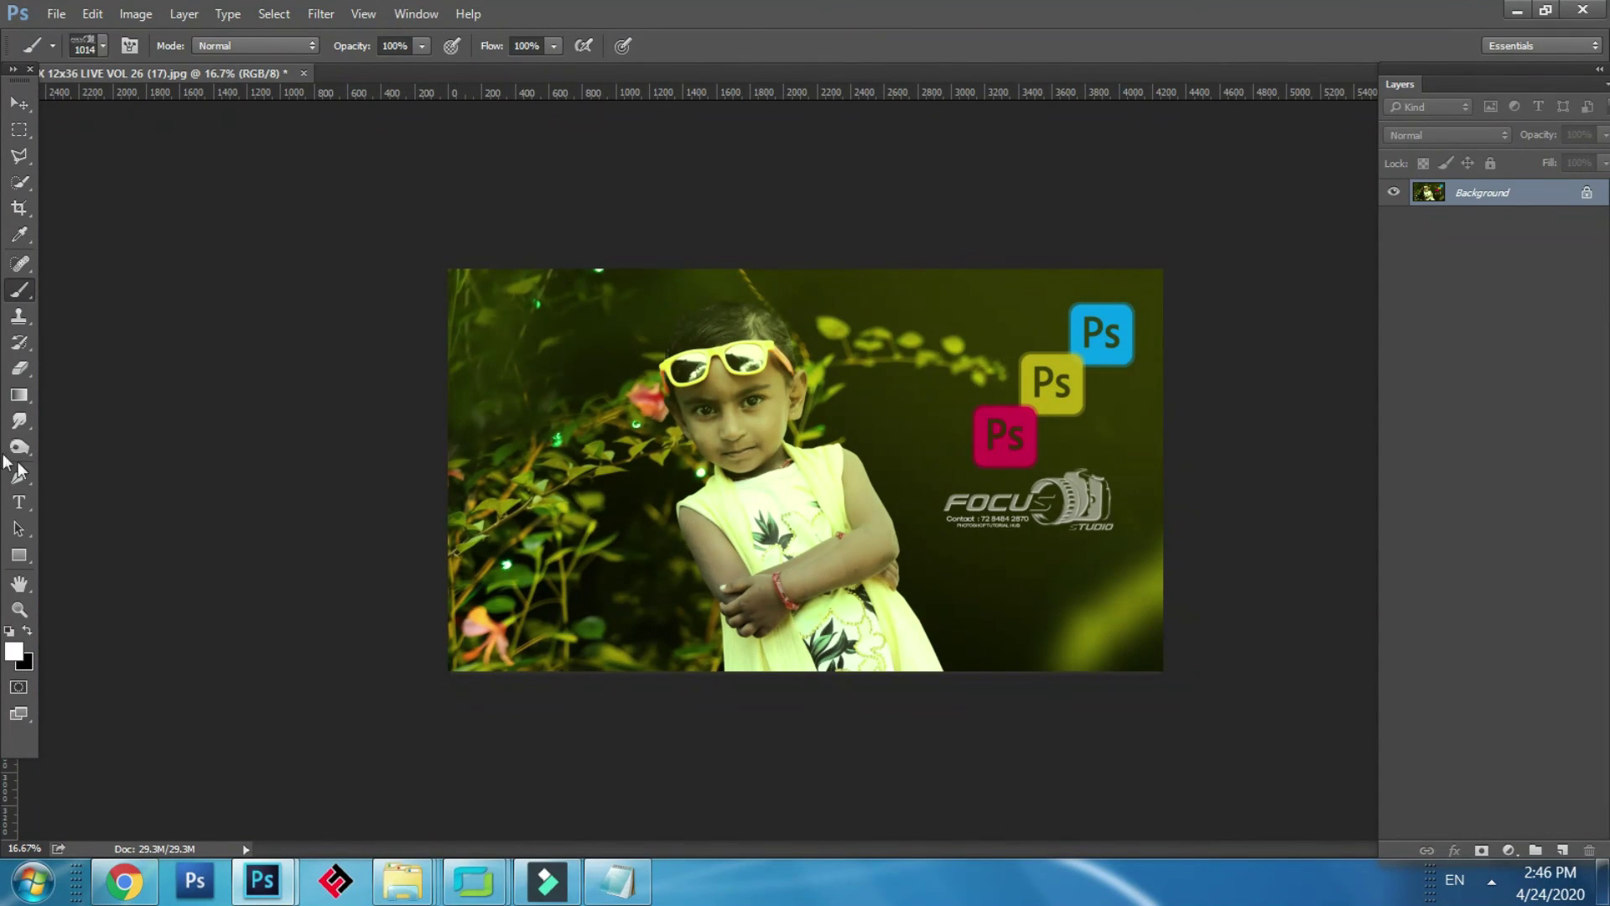
# Step: Save the image to the Desktop as the JPEG "DMAX 12x36 LIVE VOL 26 (17) +" with Maximum quality 12 and Progressive format, keeping the existing file
pyautogui.click(18, 103)
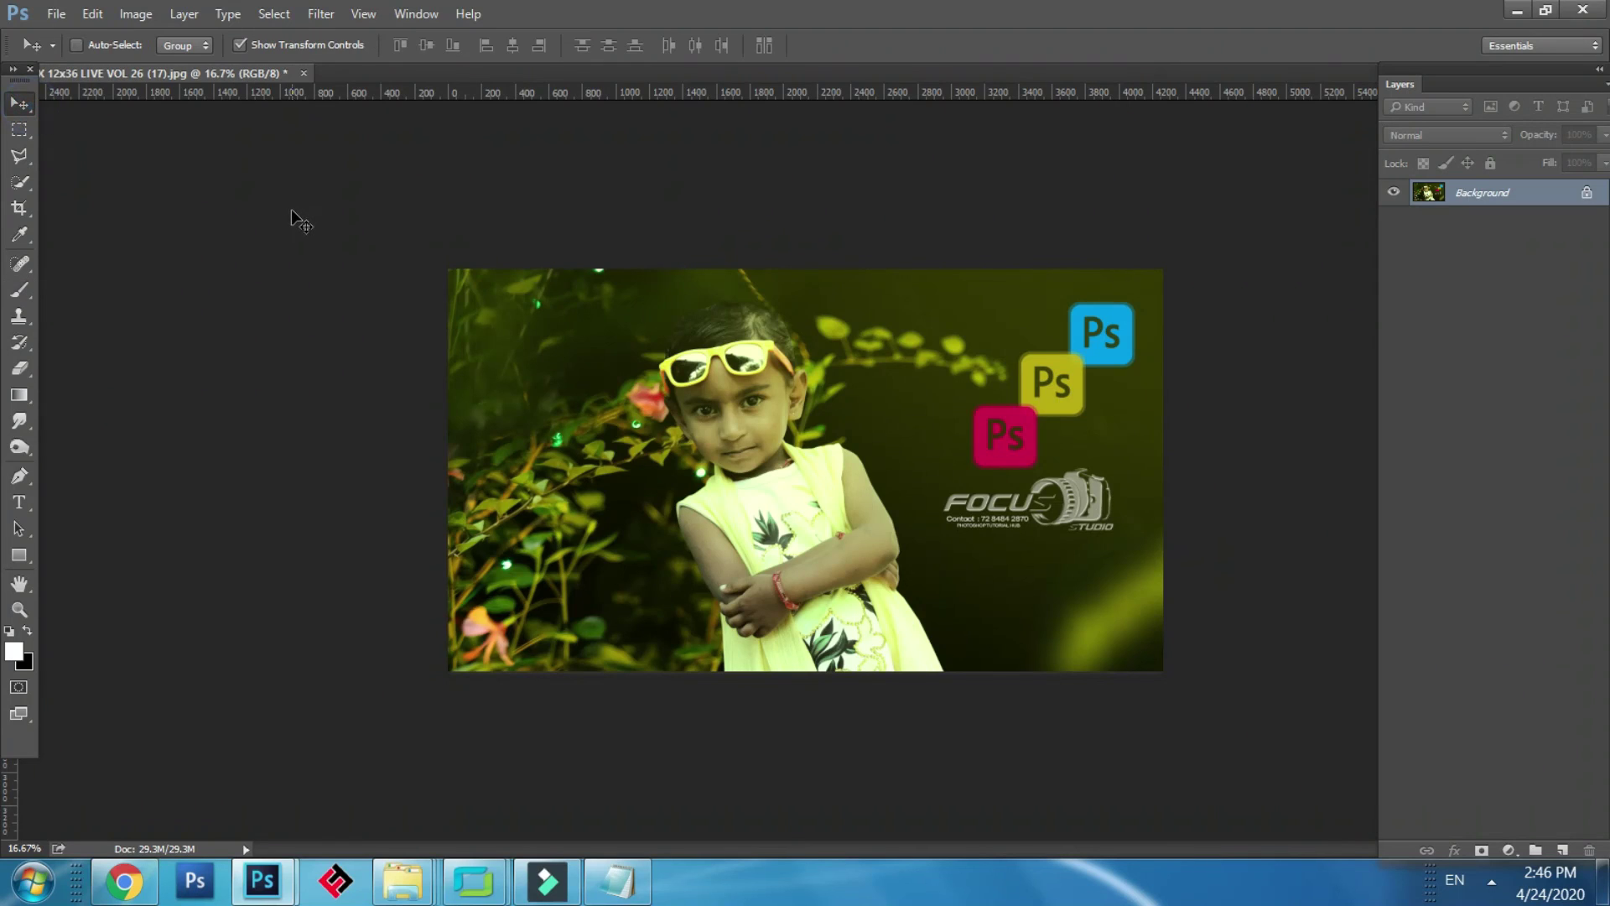
pyautogui.hotkey('ctrl', 'shift', 's')
pyautogui.click(126, 175)
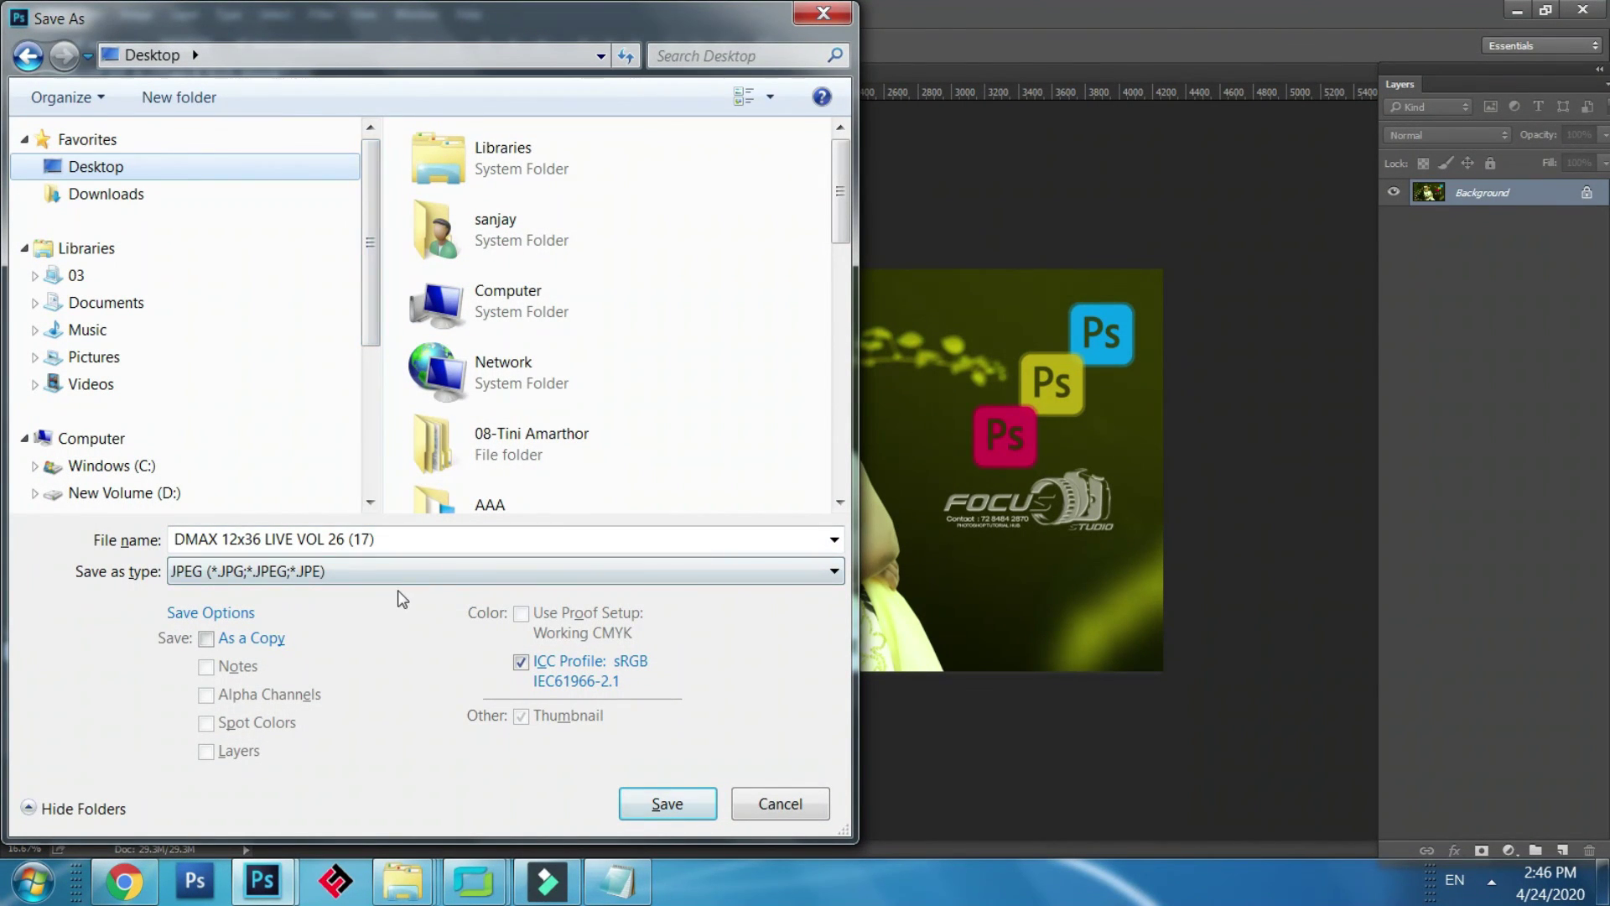
pyautogui.click(649, 815)
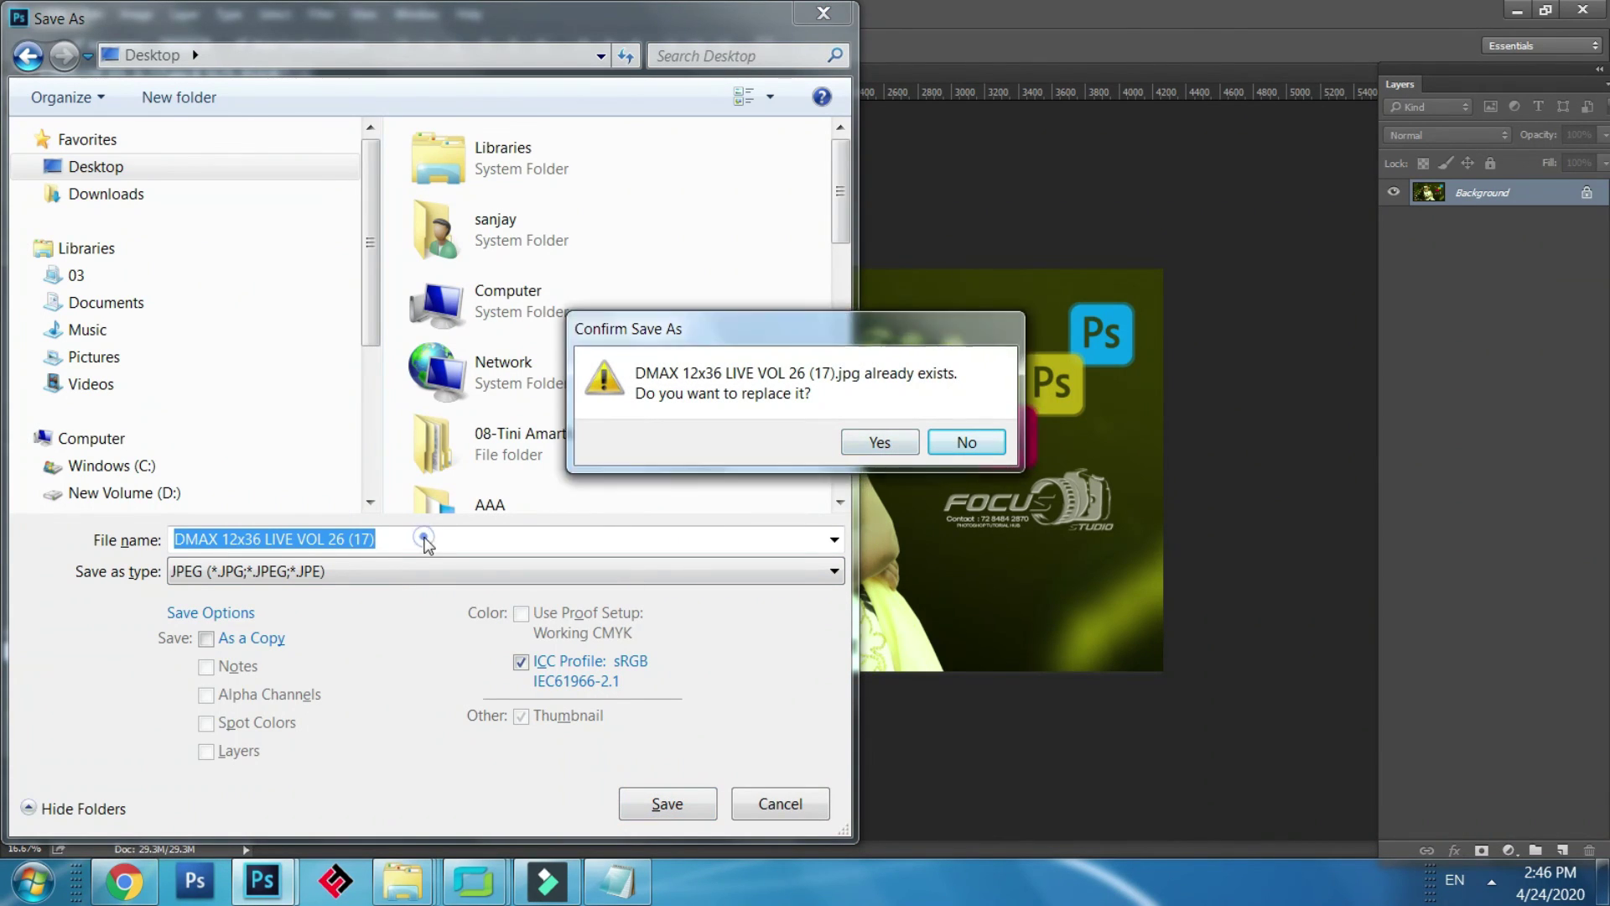
pyautogui.click(964, 442)
pyautogui.click(422, 539)
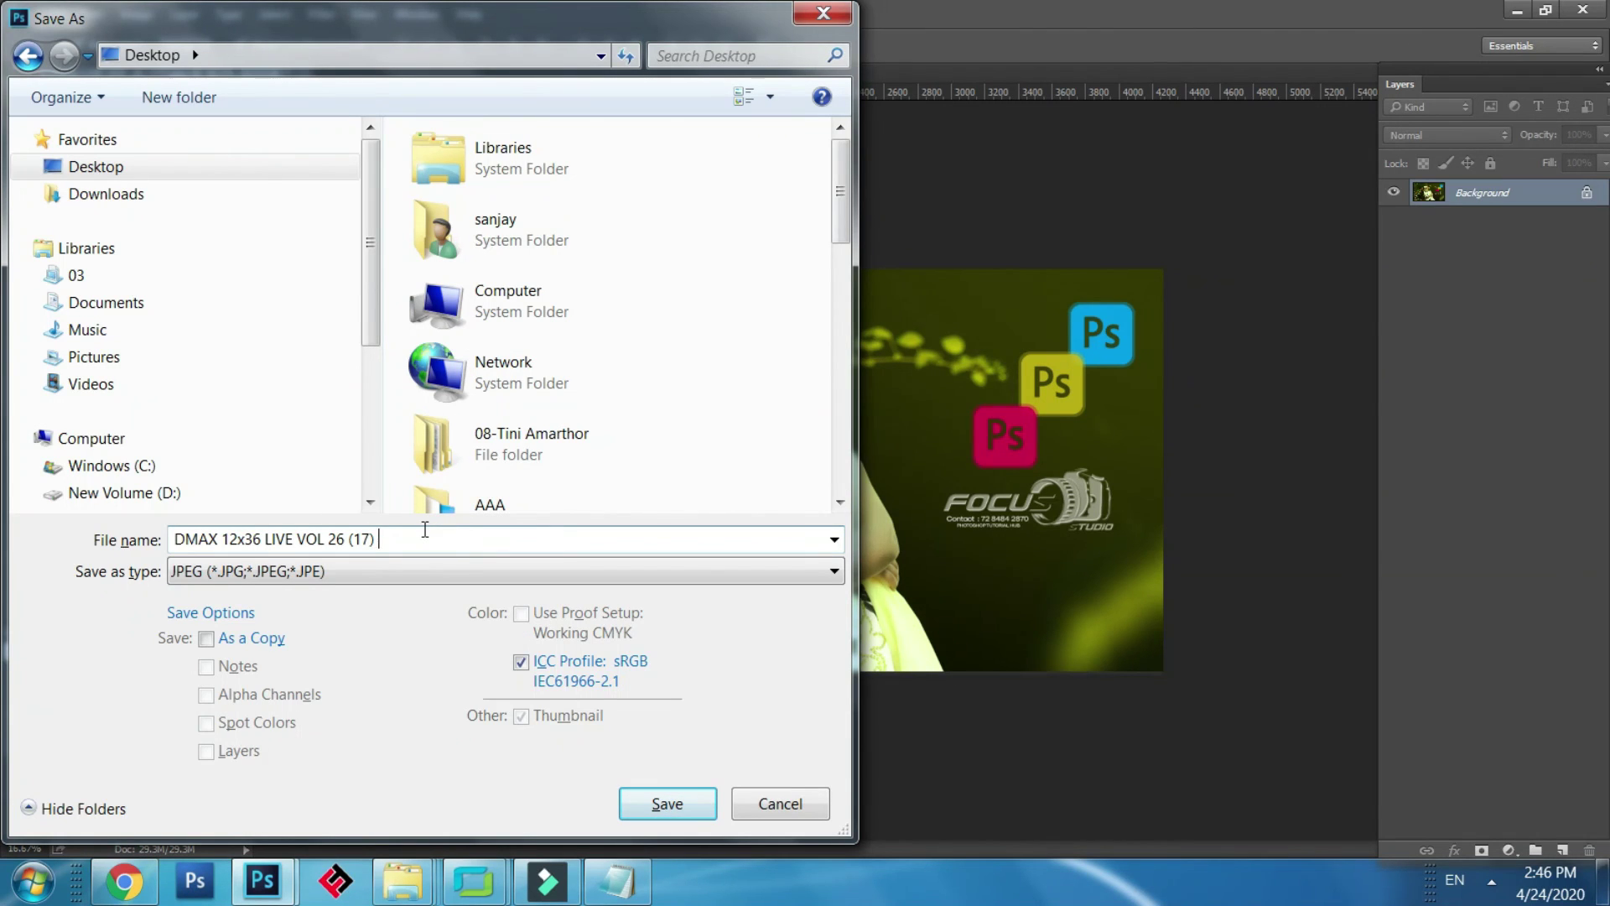
pyautogui.click(667, 804)
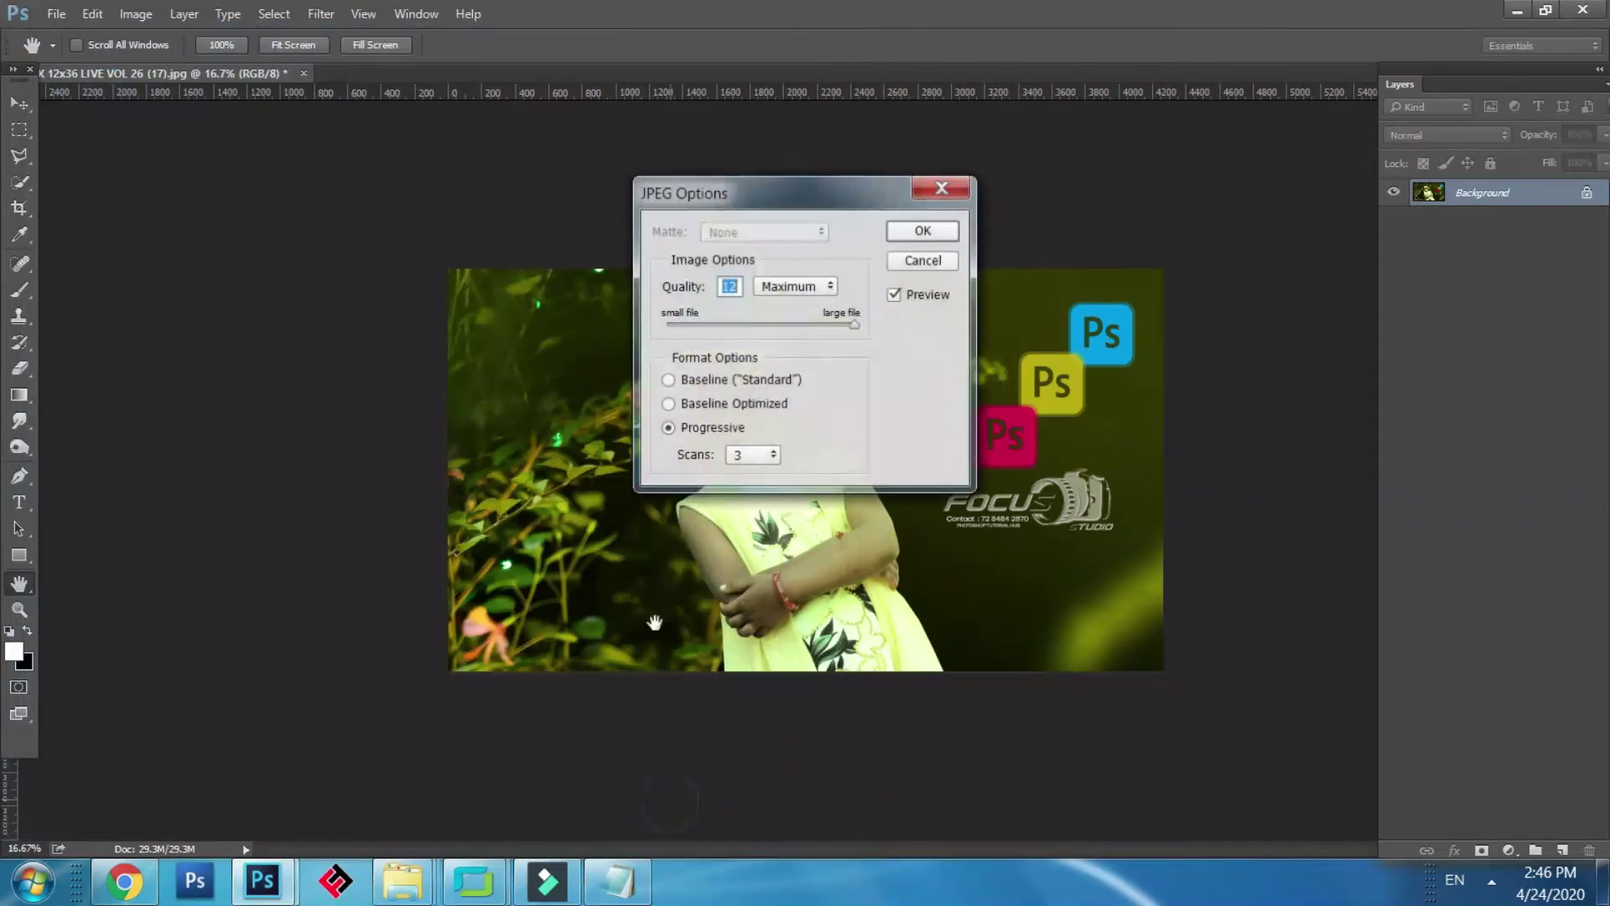
pyautogui.click(909, 235)
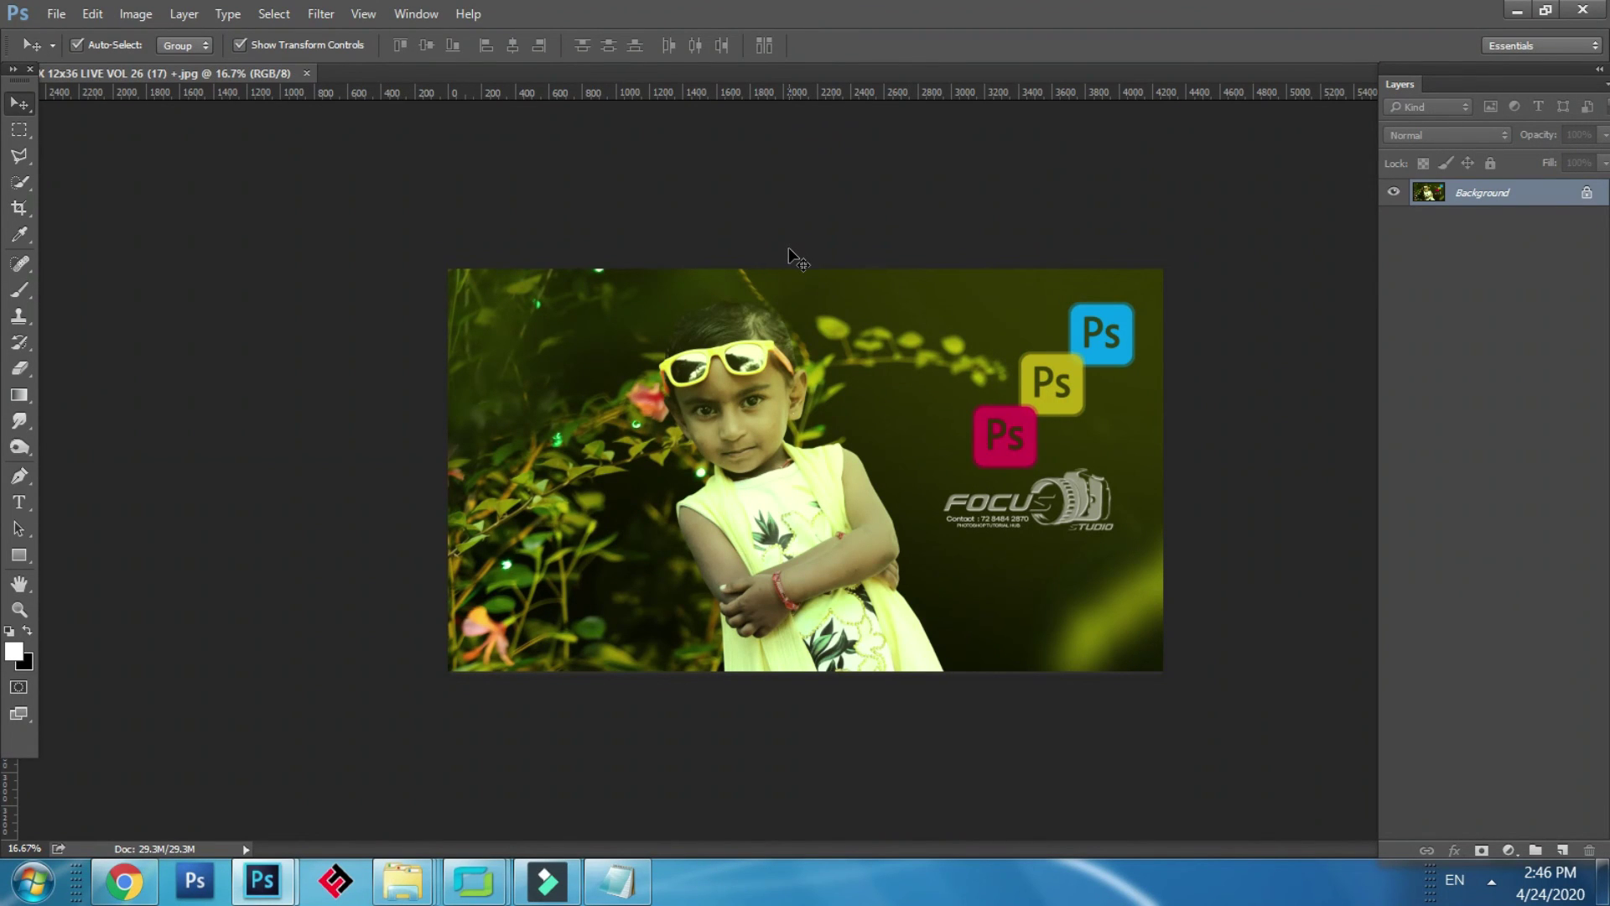
# Step: Close the saved image and minimize the program window to show the desktop
pyautogui.hotkey('ctrl', 'w')
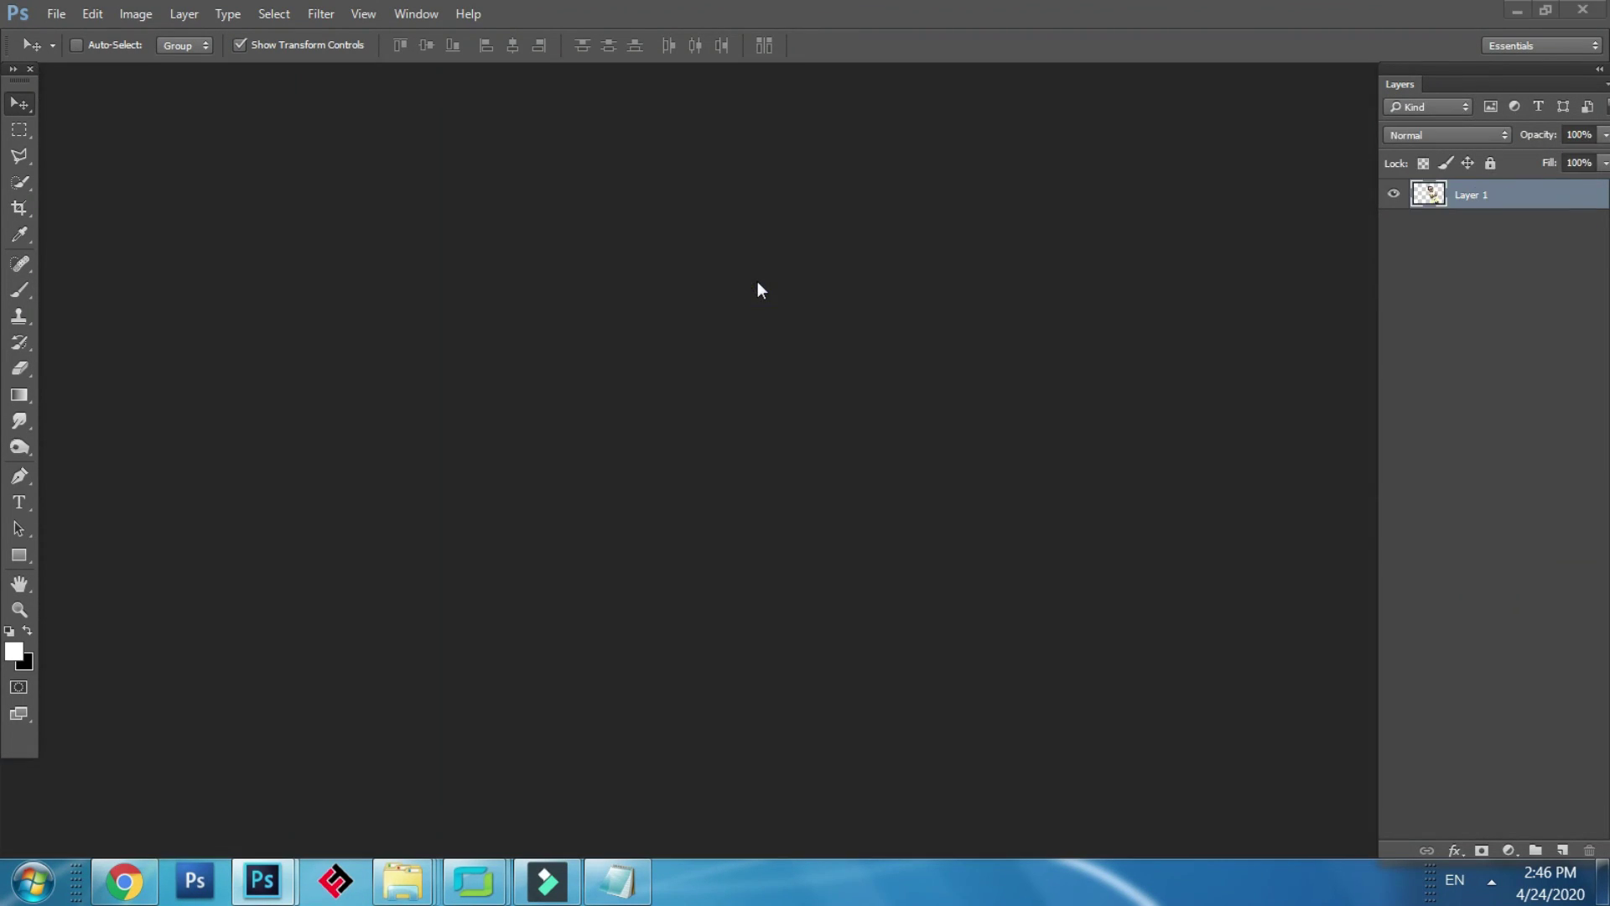
pyautogui.click(1518, 11)
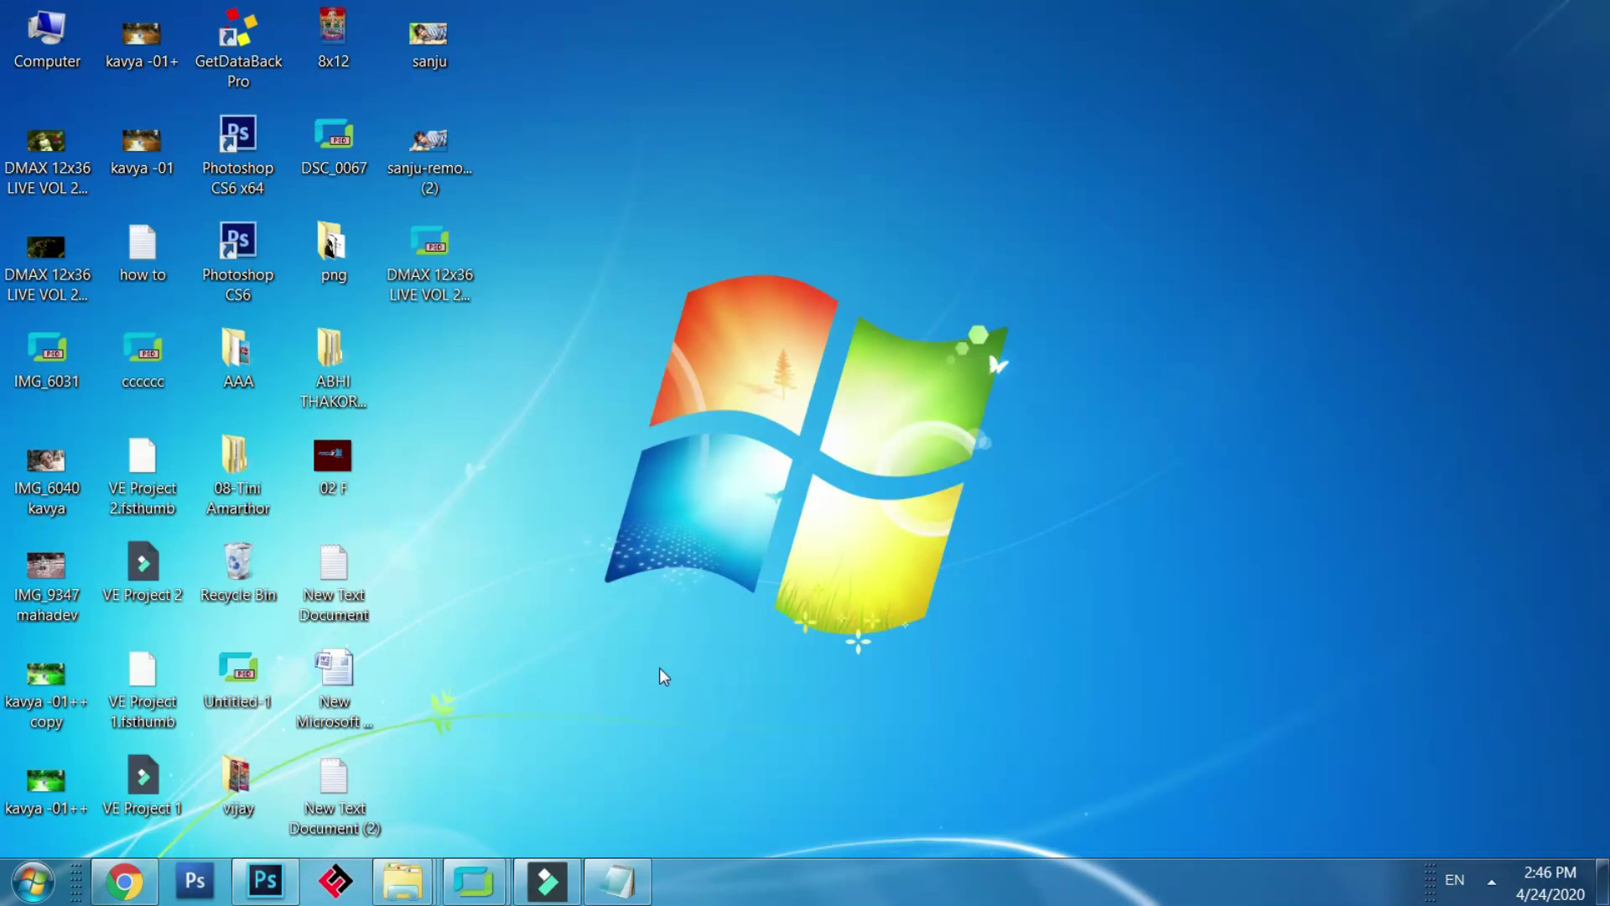